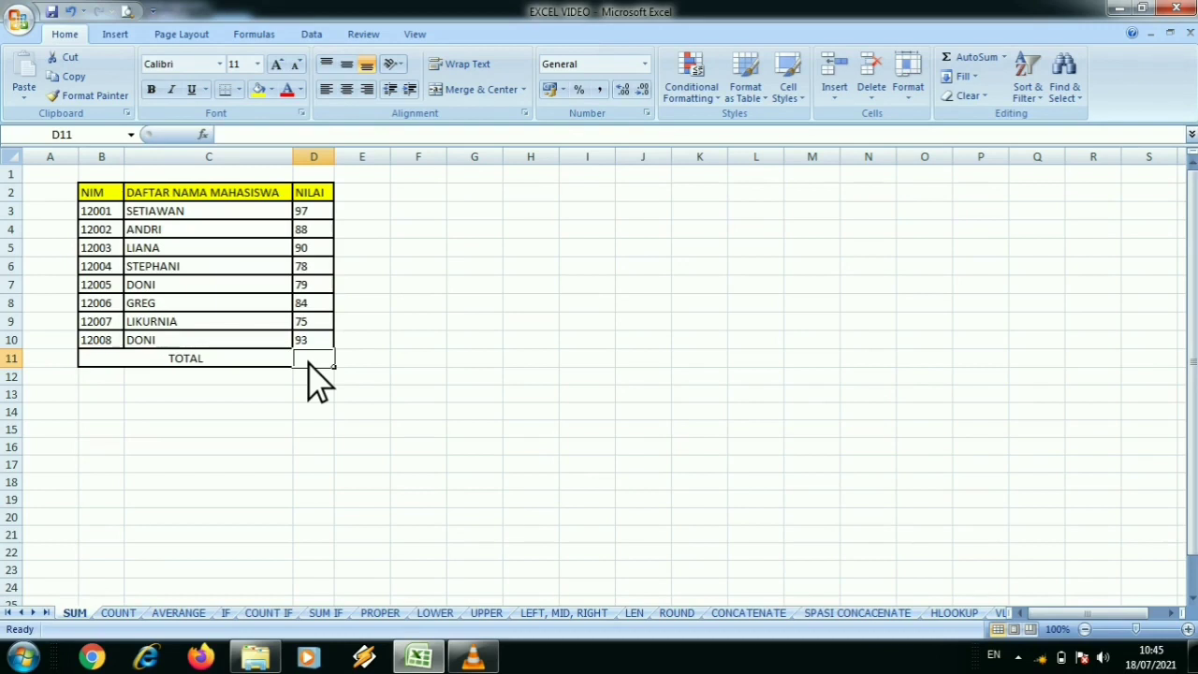
Step: Total the NILAI scores in D11 of the SUM sheet with the formula =SUM(D3:D10)
text(=)
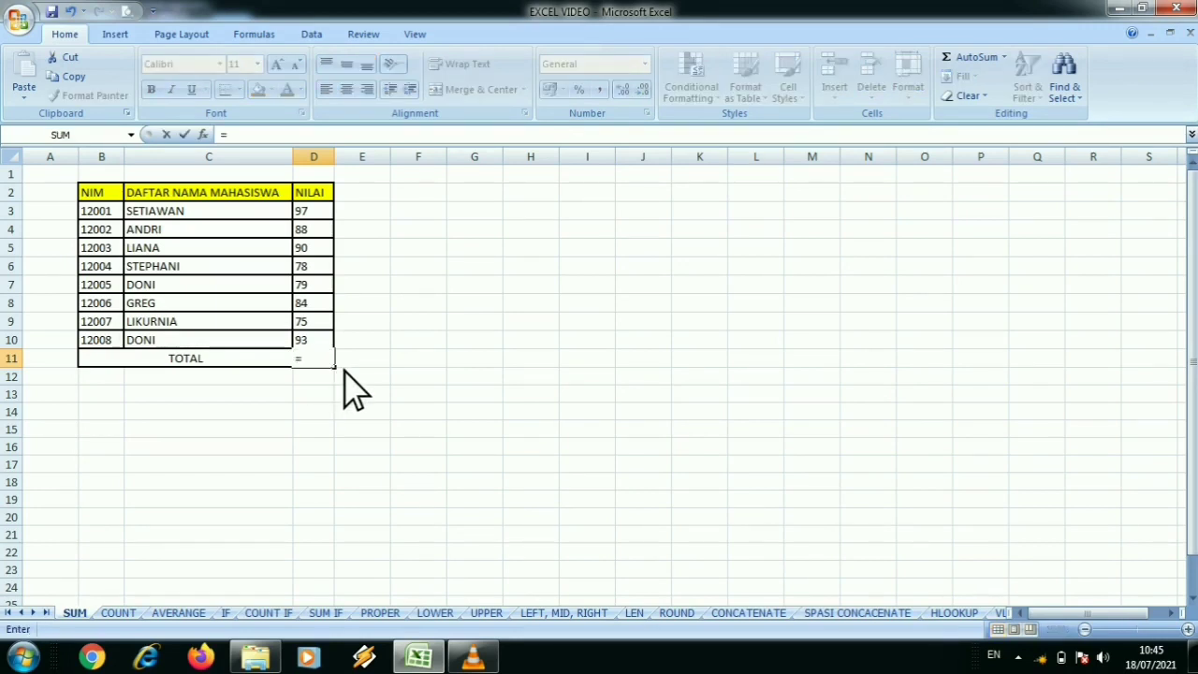
text(S)
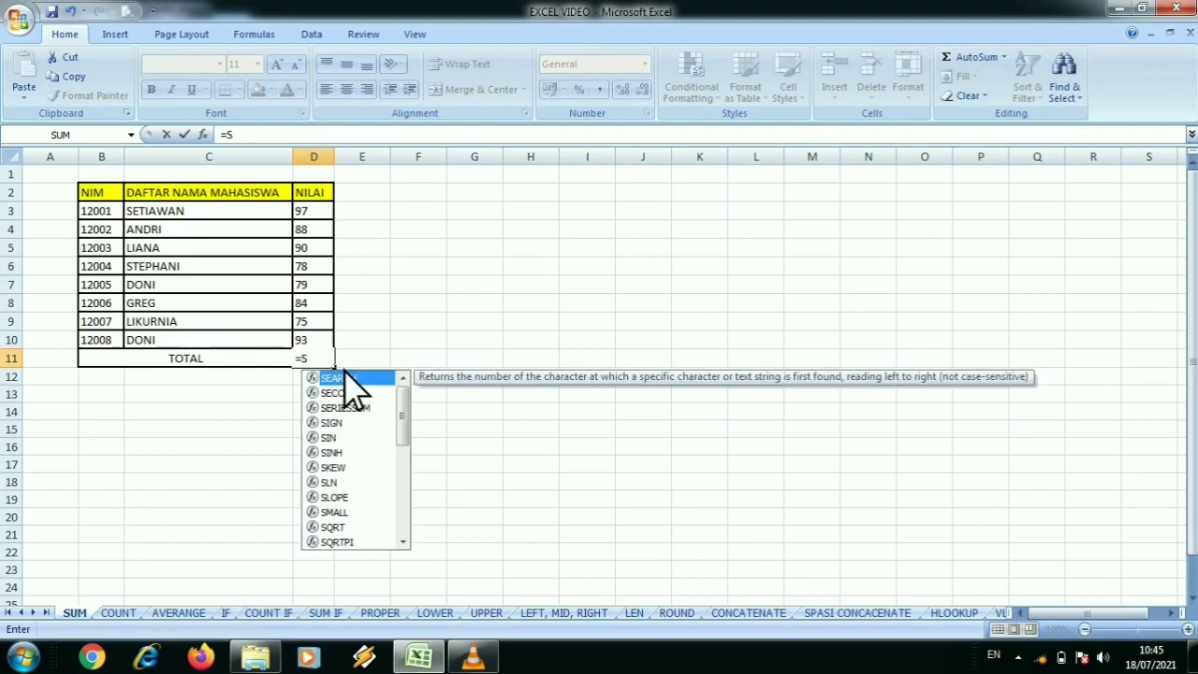
text(UM)
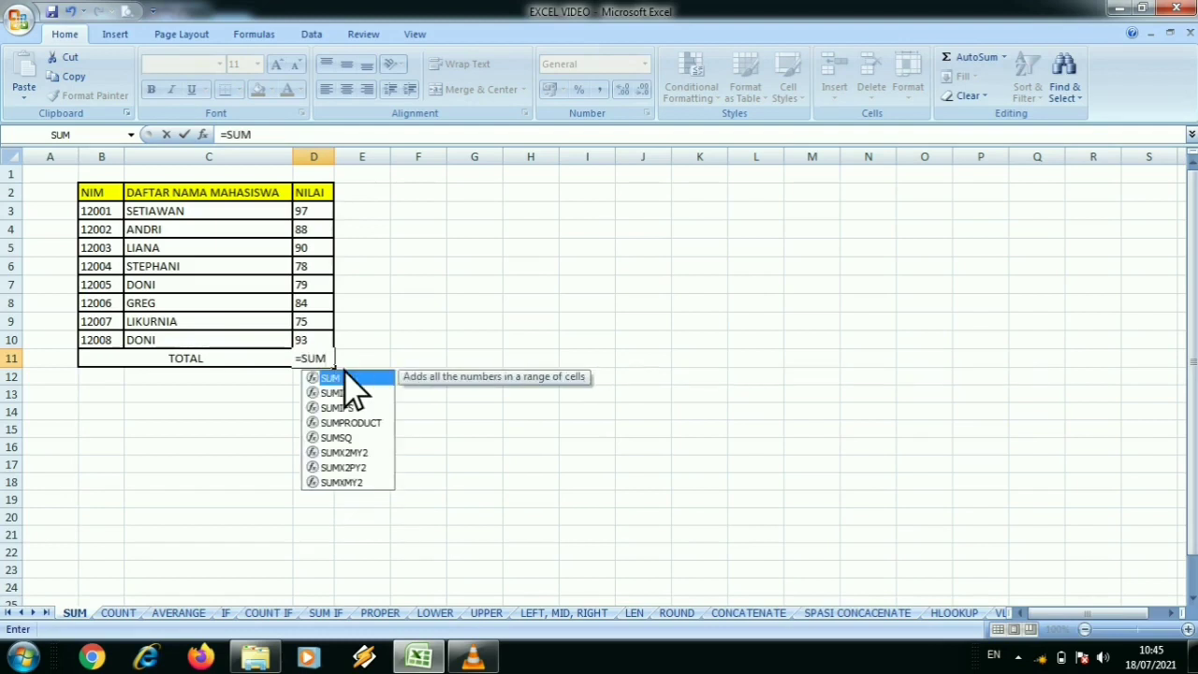
text(()
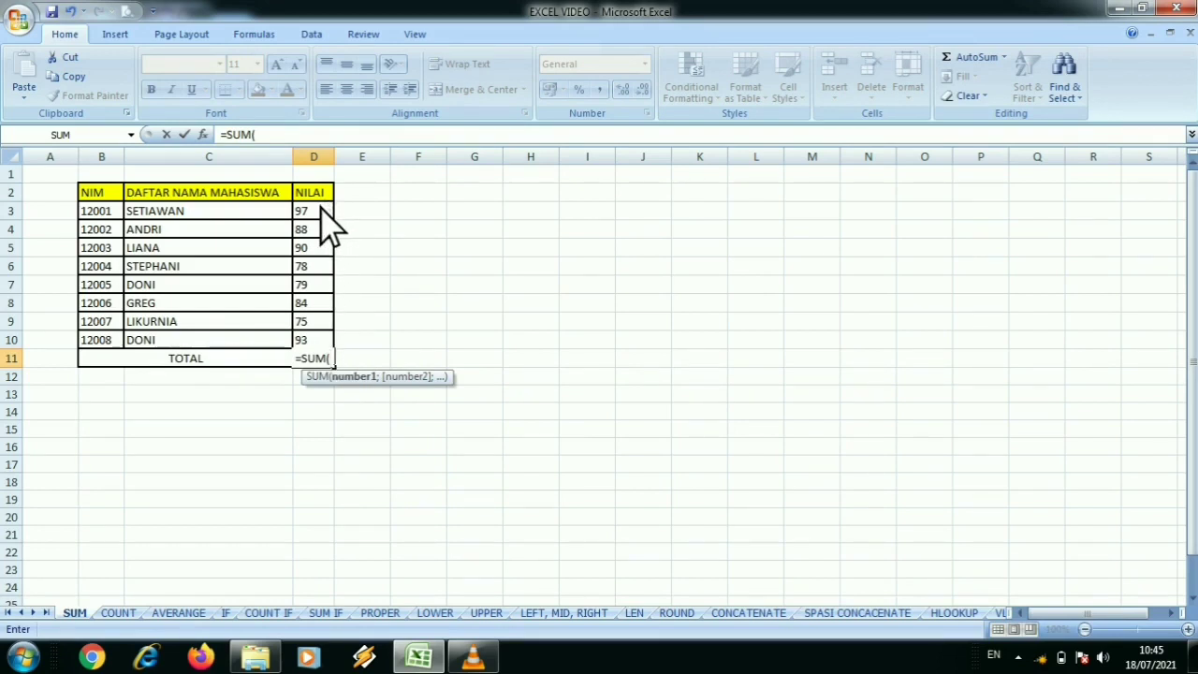
drag(316, 215, 333, 341)
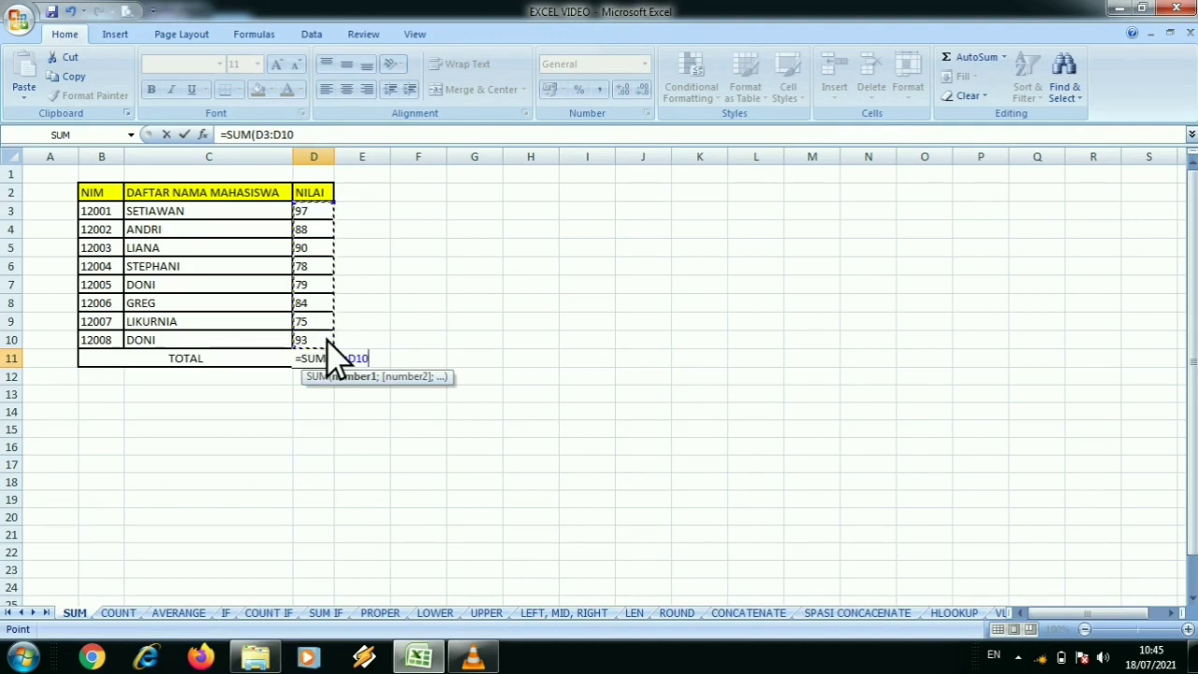
text())
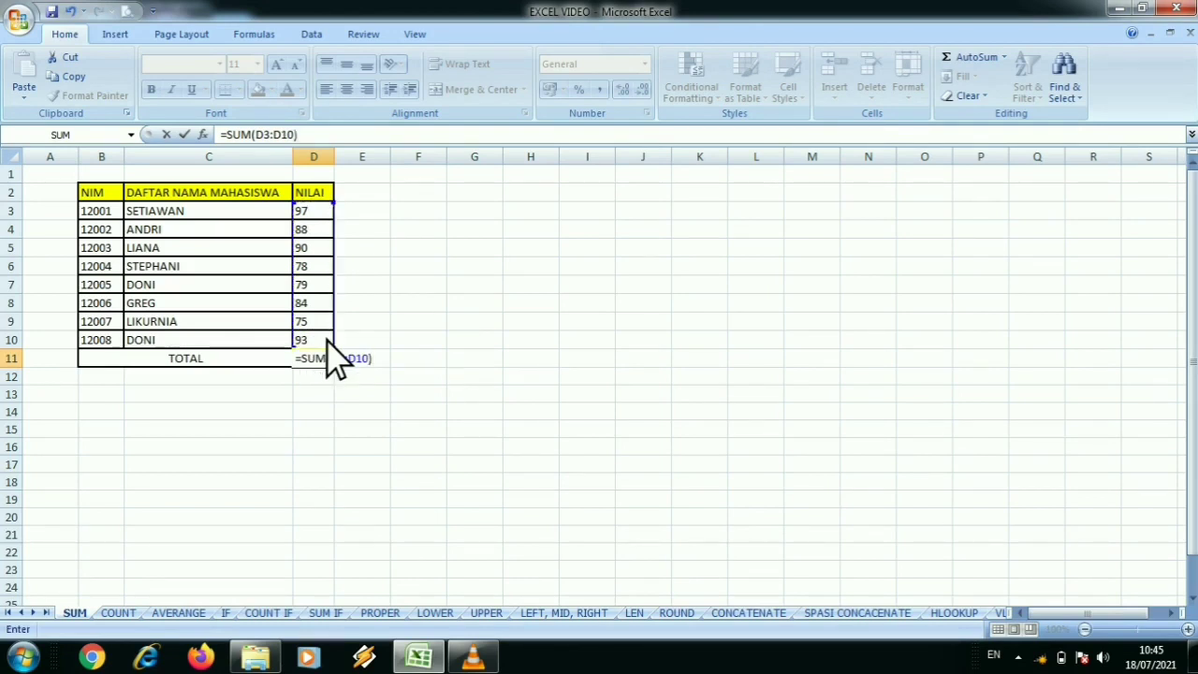
key(Return)
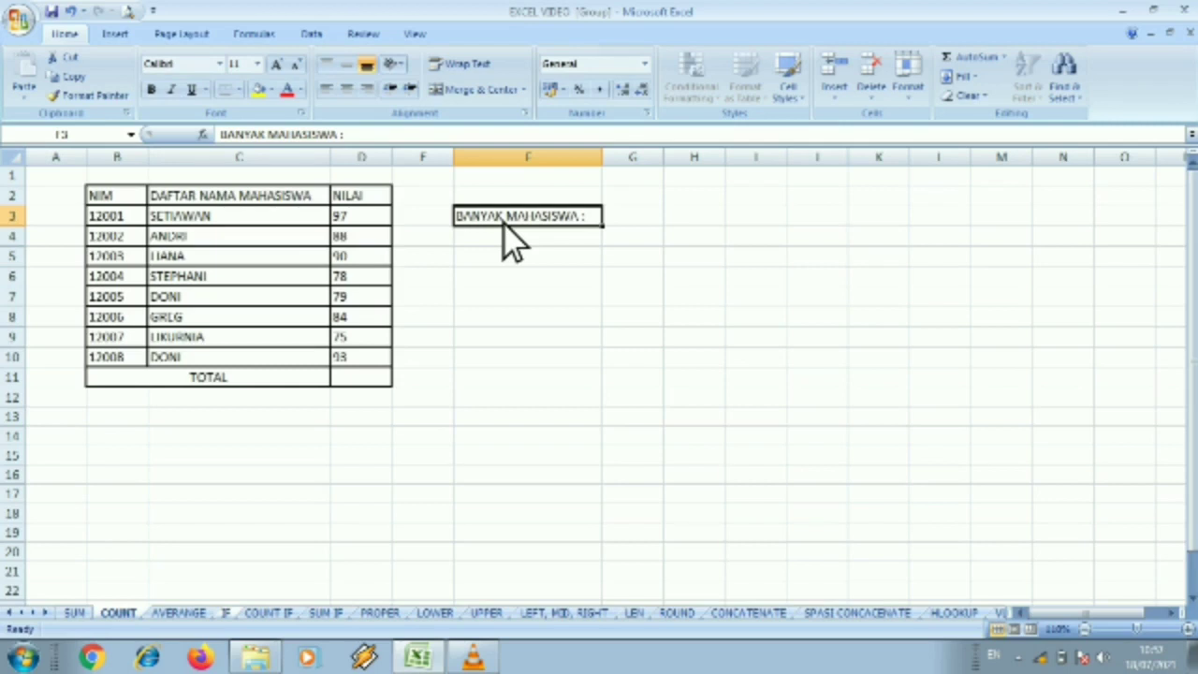
Step: Count the students by NIM in G3 beside BANYAK MAHASISWA with a COUNT formula over B3:B10
click(644, 246)
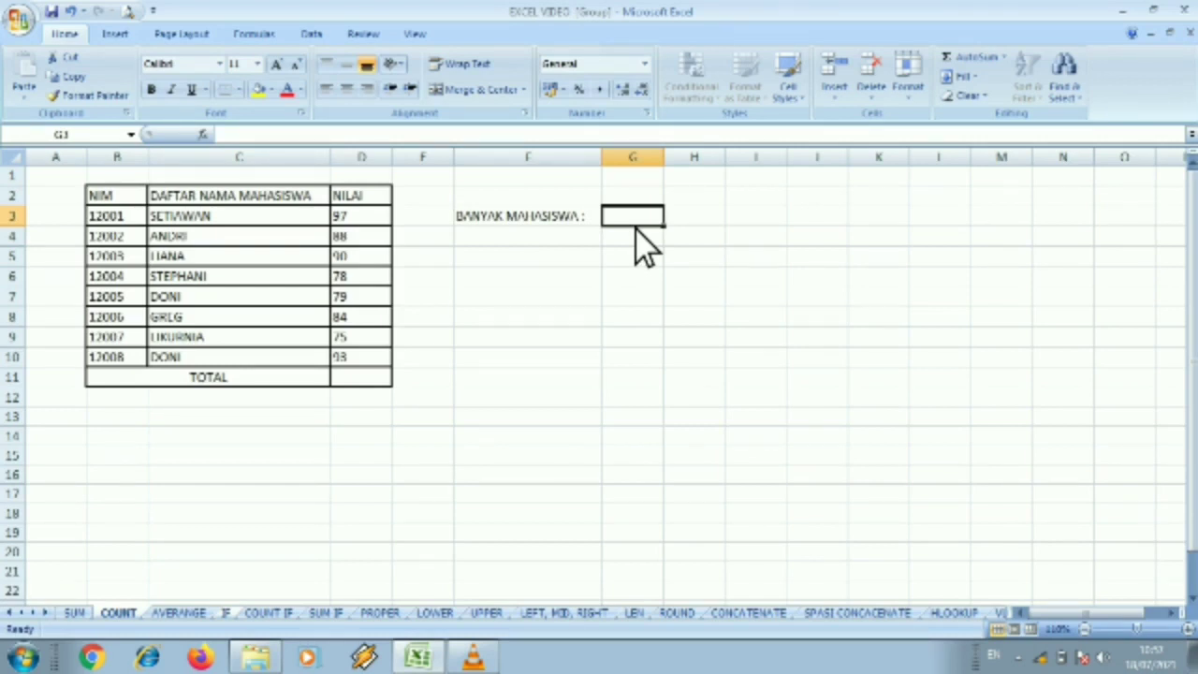
text(=COU)
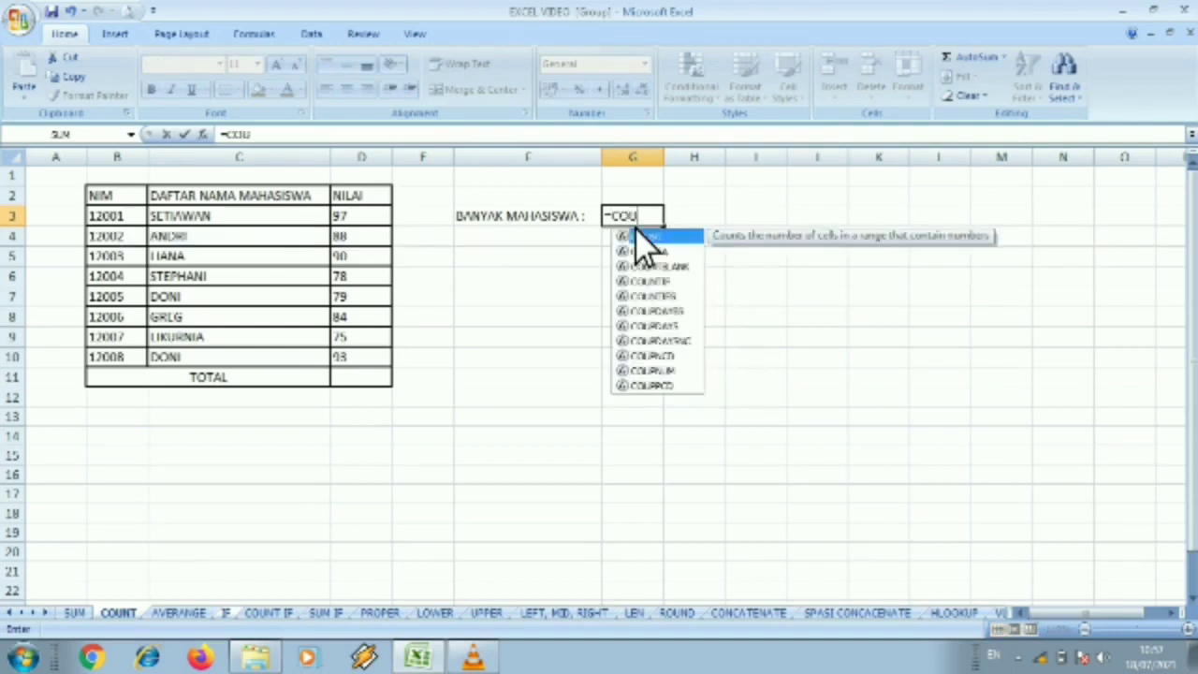
text(NT)
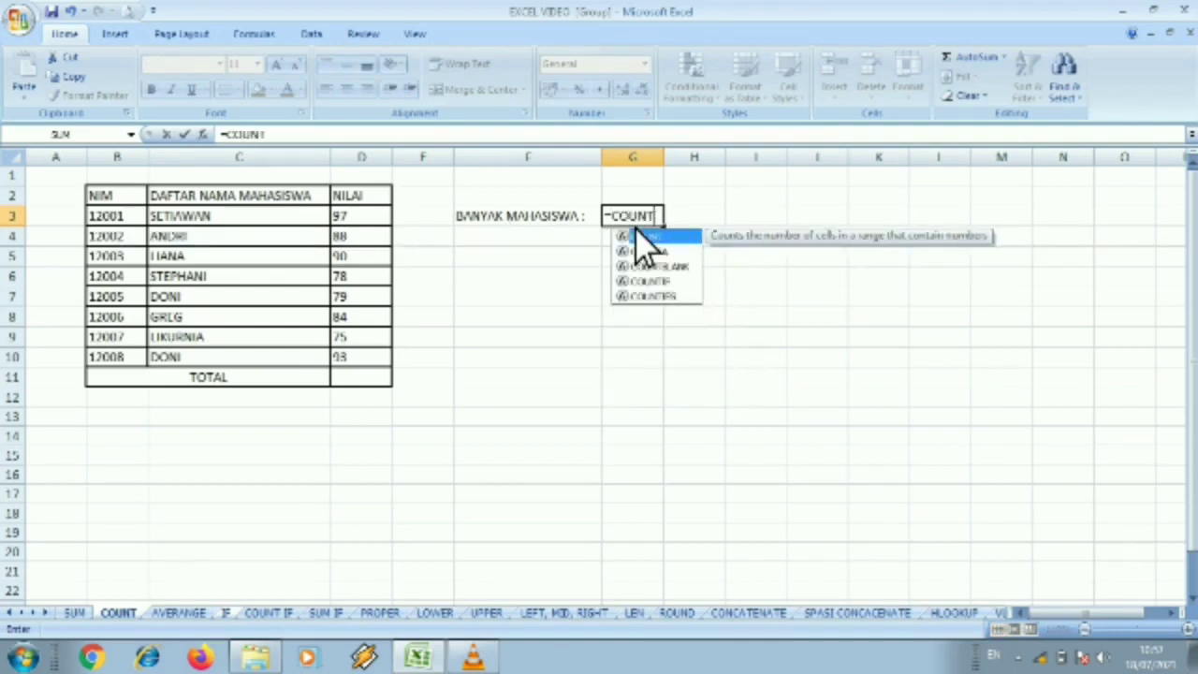
text(()
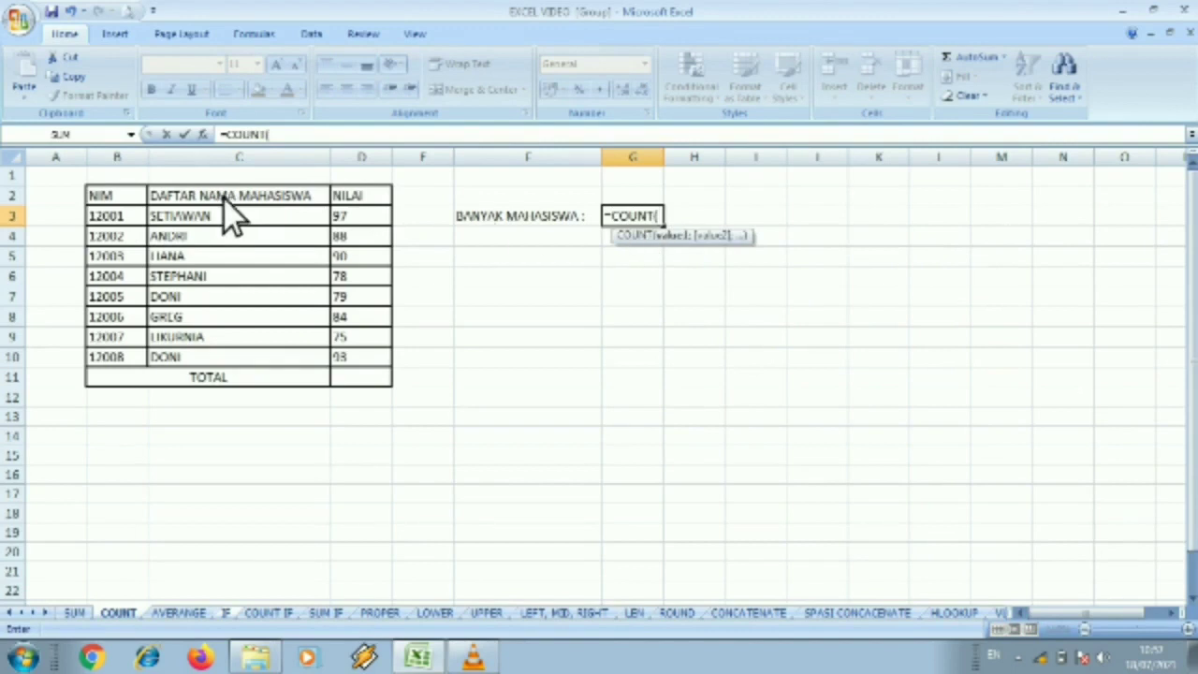
click(123, 223)
drag(124, 225, 122, 360)
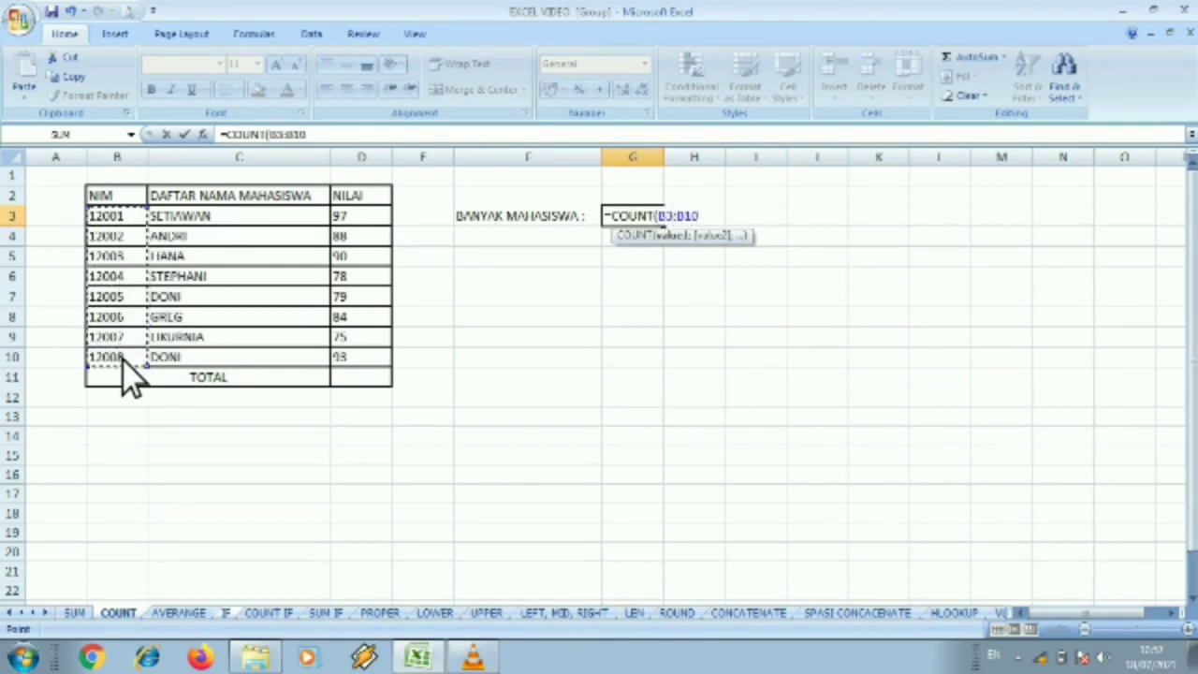
key(Return)
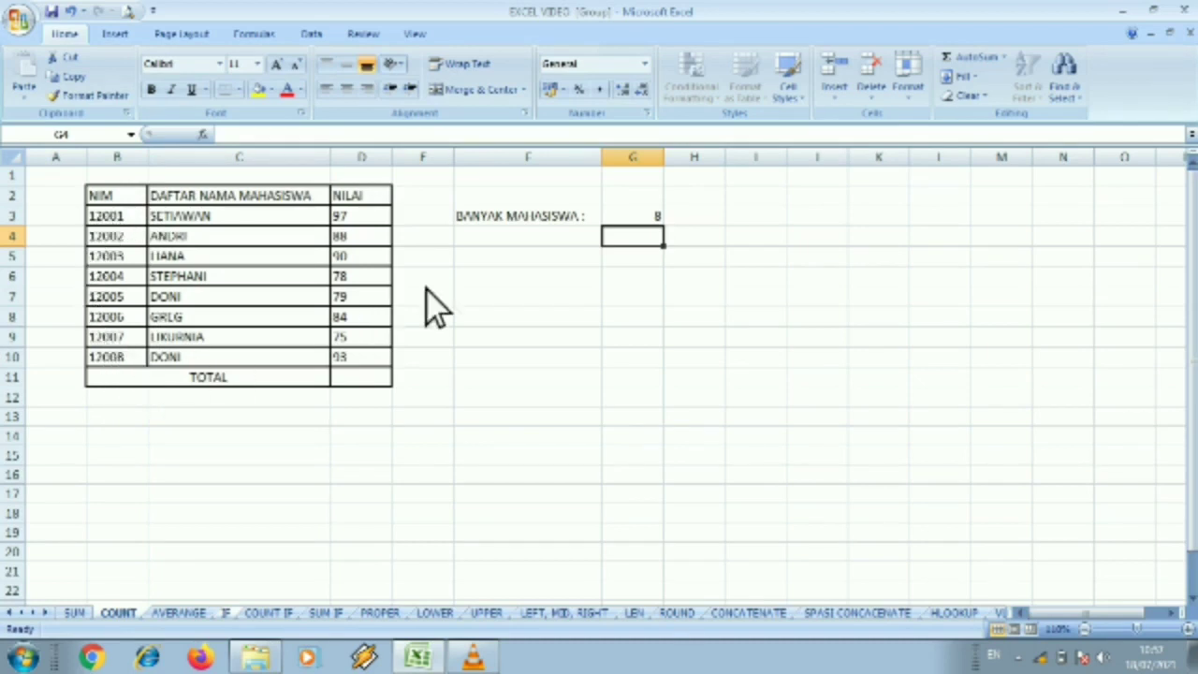
Step: Try to replace the formula in G3 with a COUNT over the student names in C3:C10
click(640, 219)
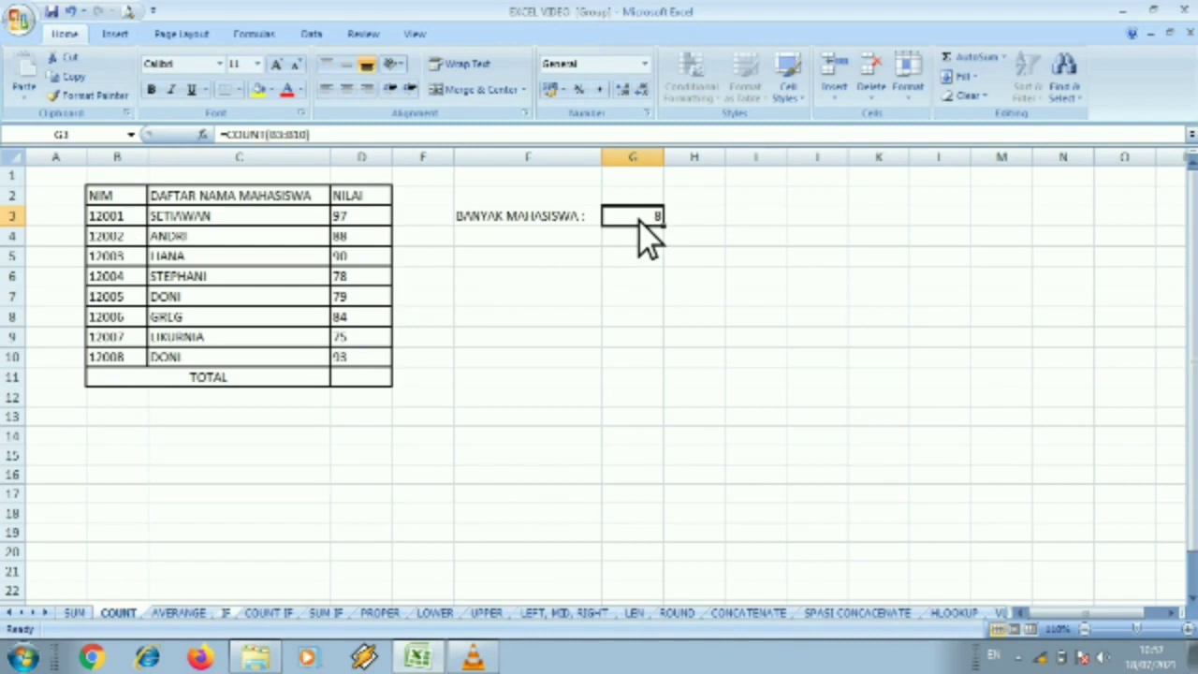
key(BackSpace)
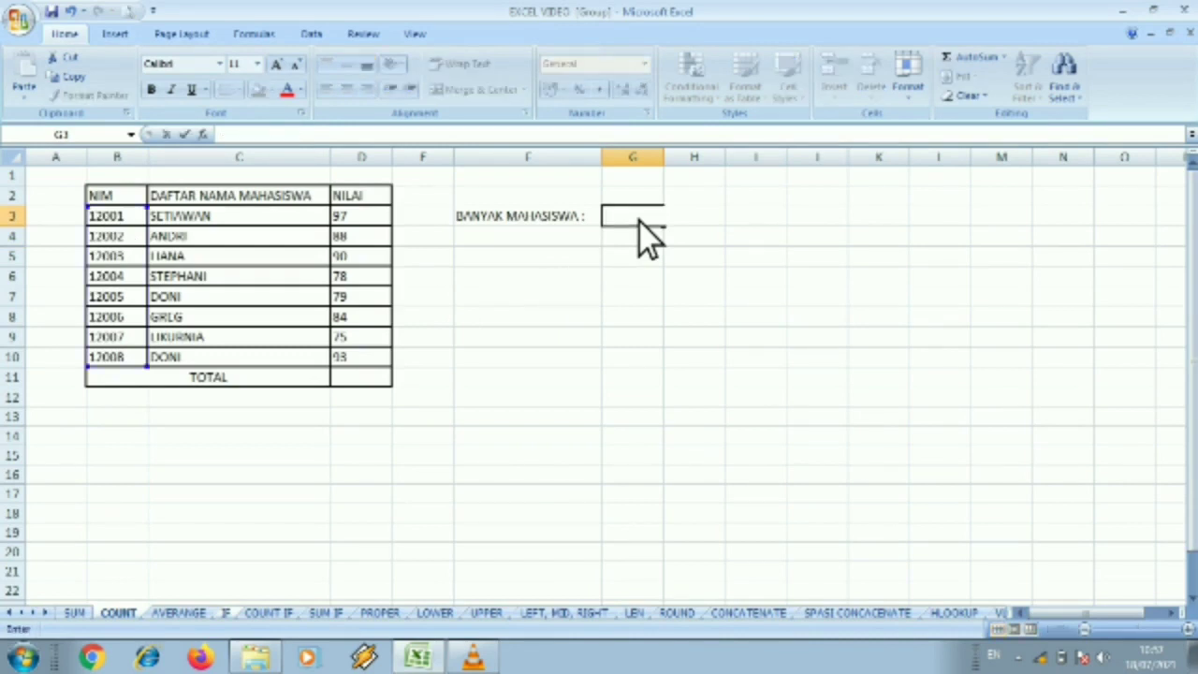
text(=)
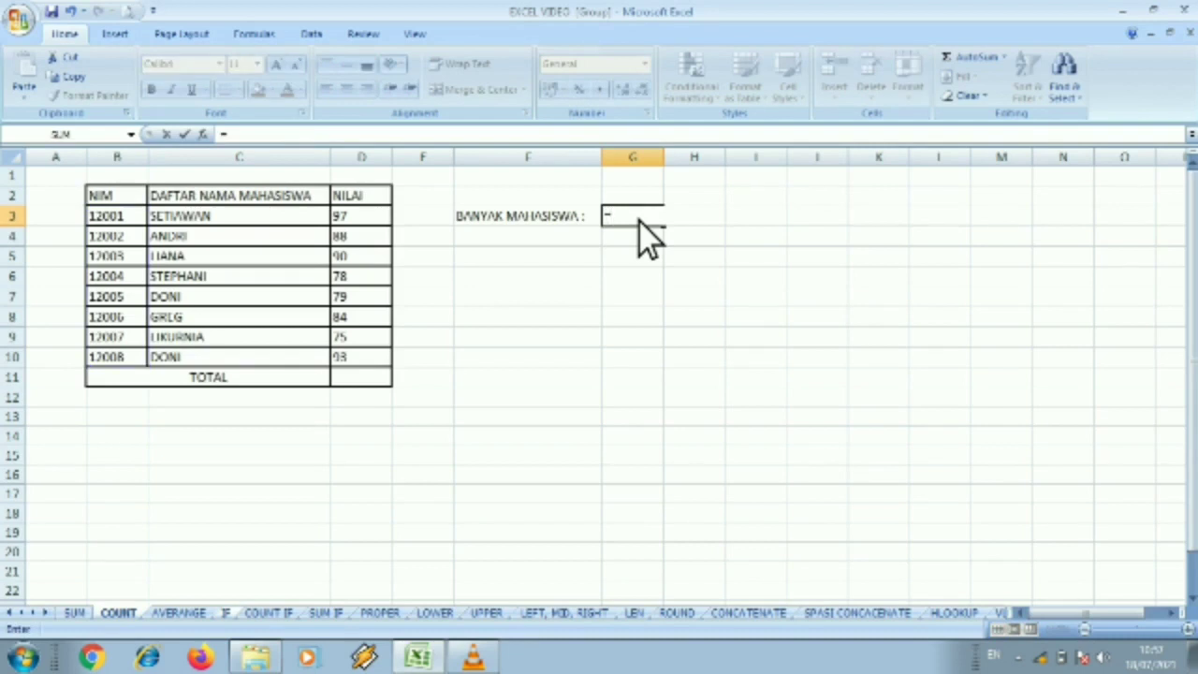
text(COUNT)
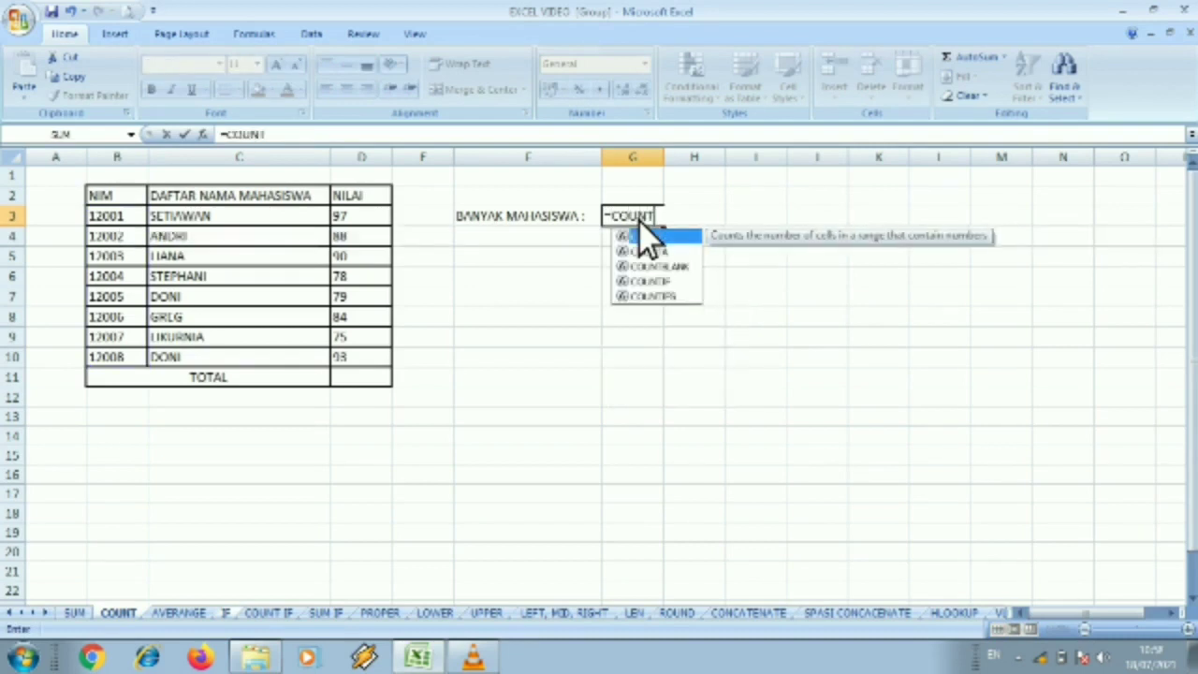
text(()
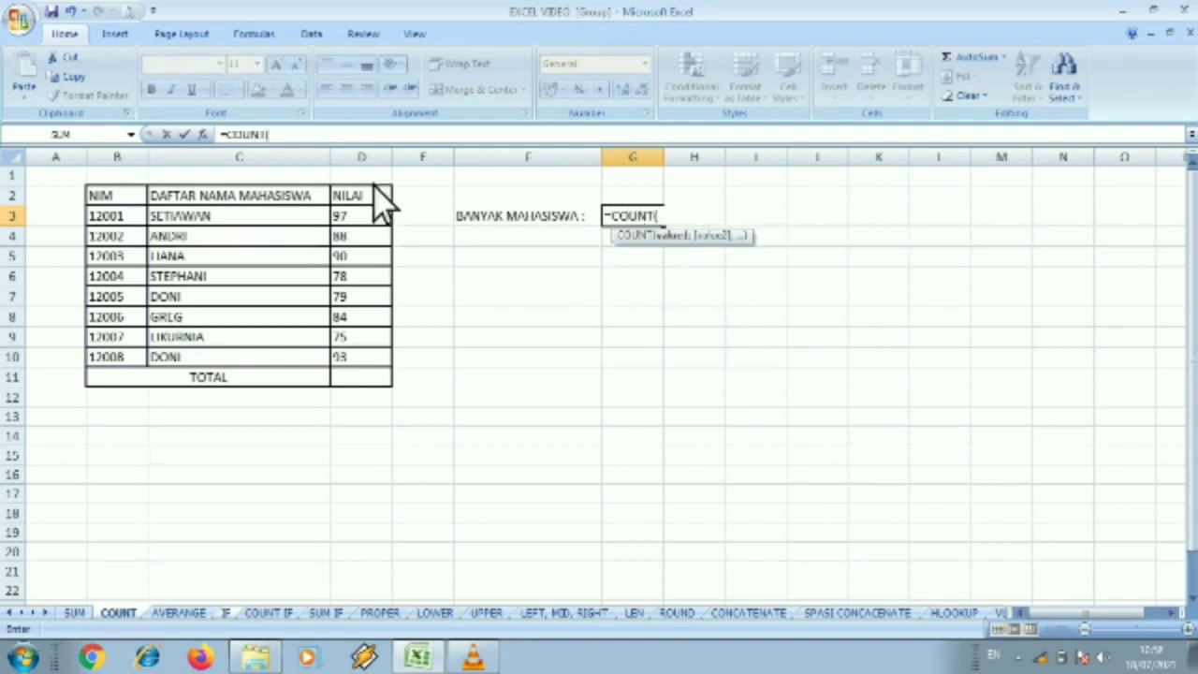
click(223, 157)
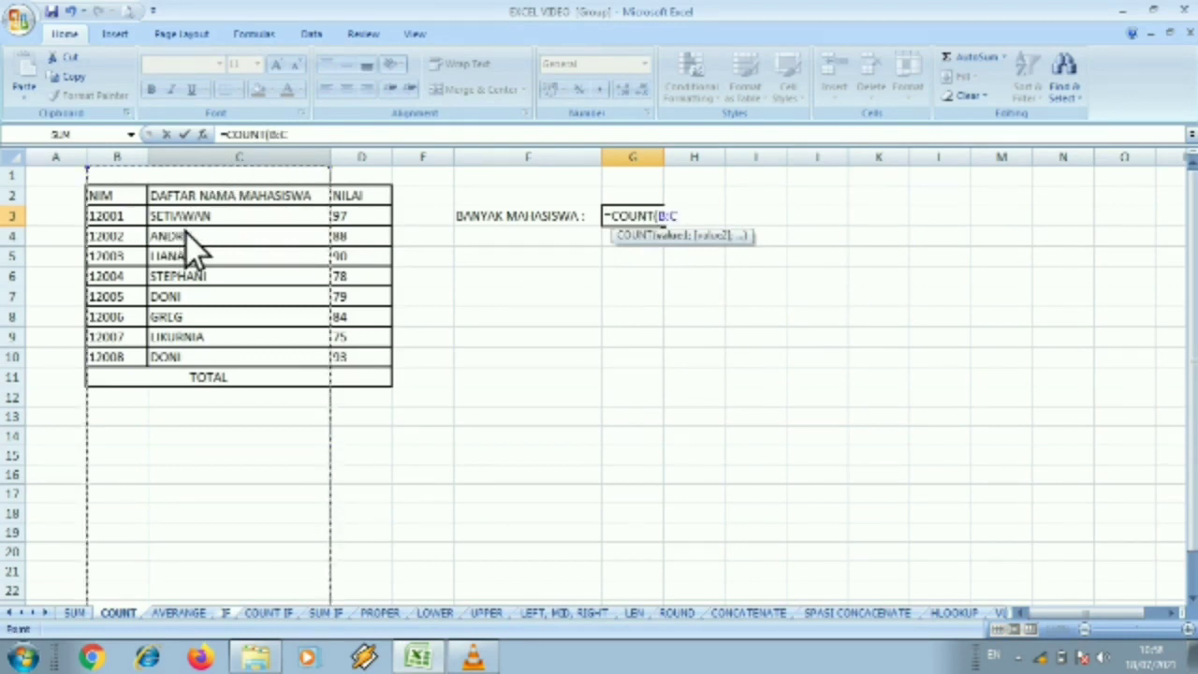
click(214, 221)
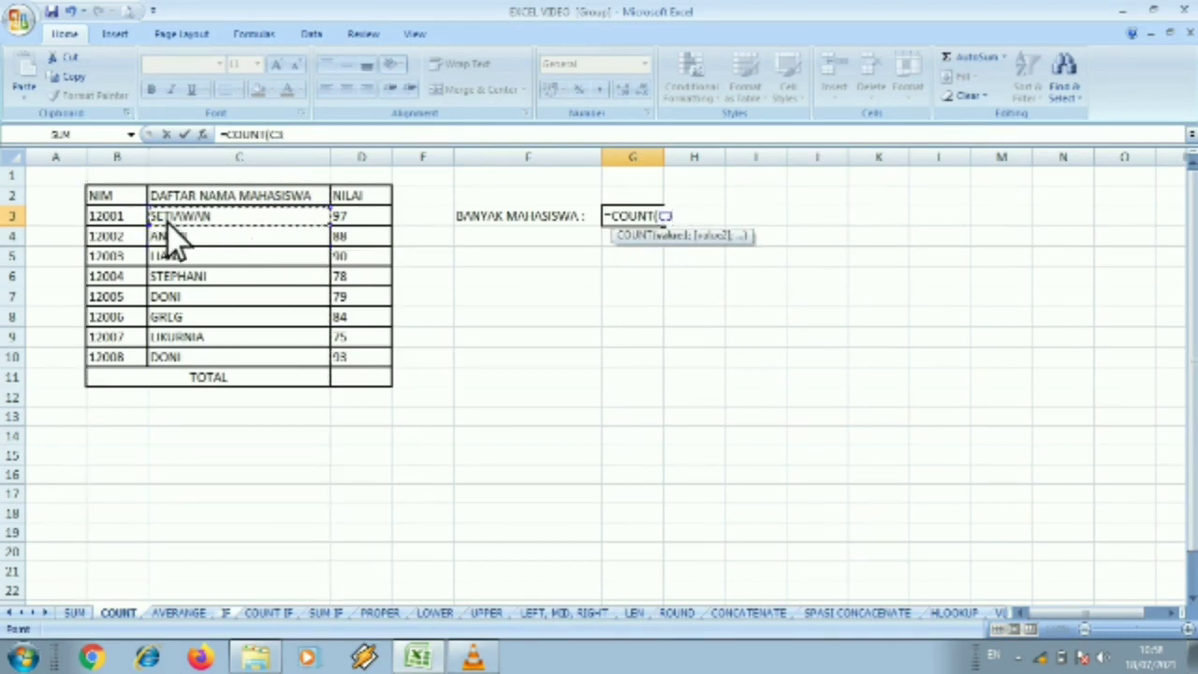
drag(168, 222, 190, 366)
click(188, 357)
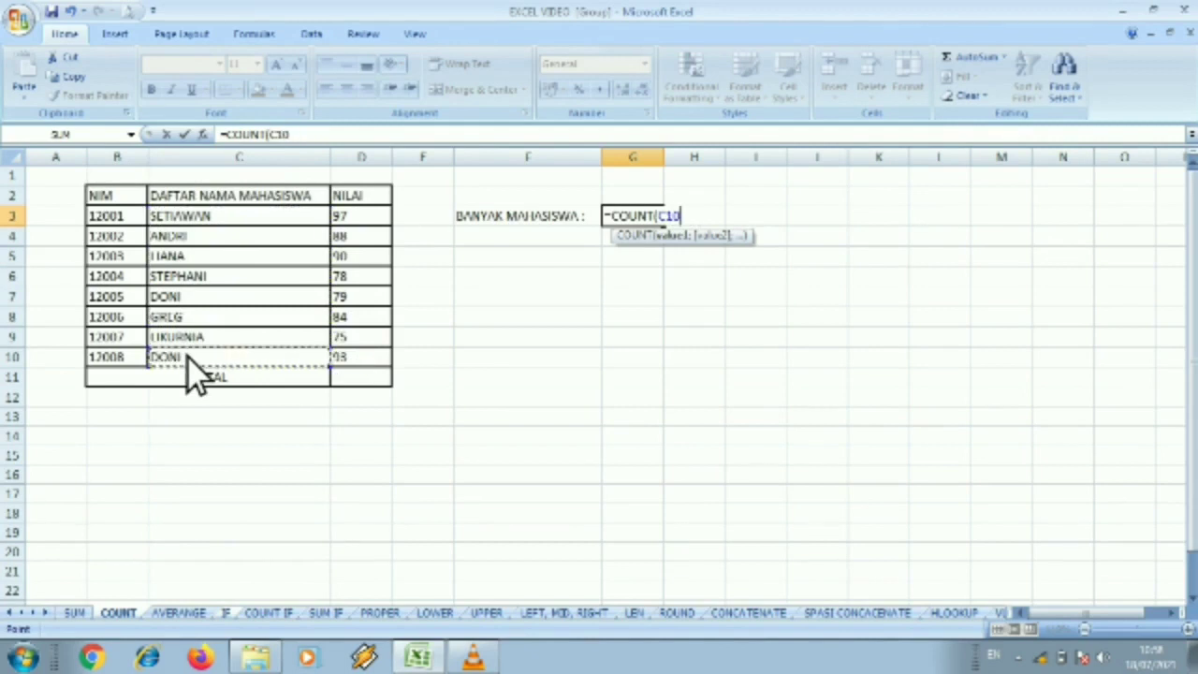
drag(230, 228, 236, 357)
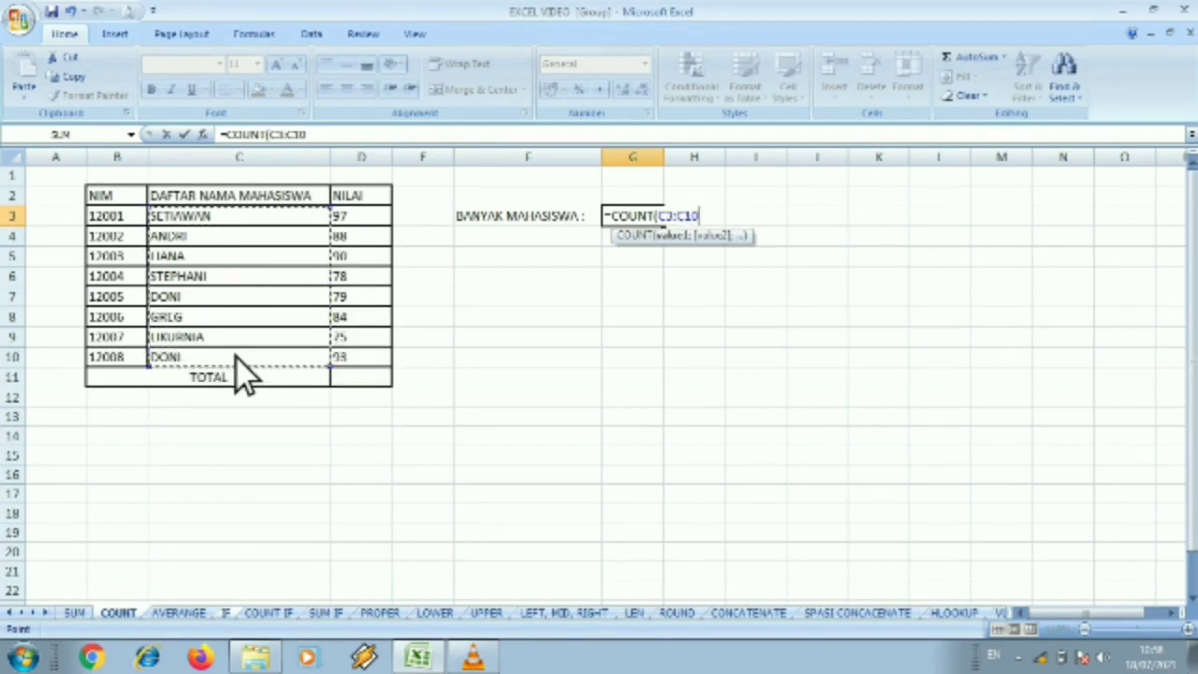
key(Return)
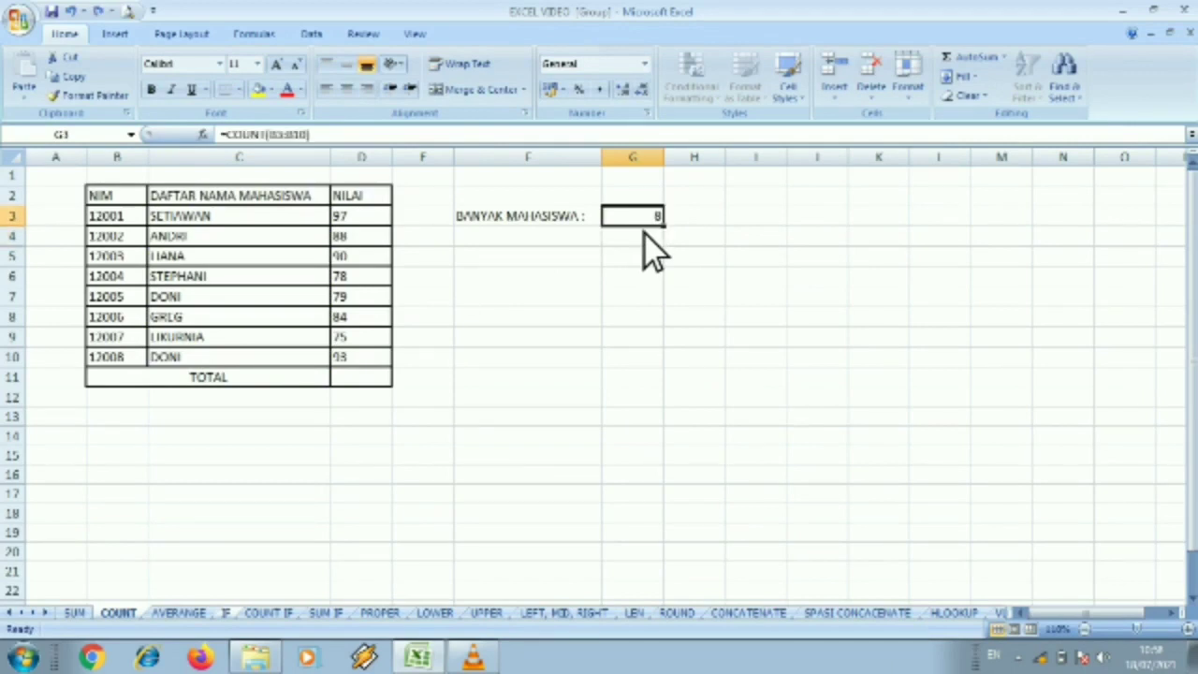
Step: Edit the COUNT formula in G3, replacing its B3:B10 range with the students' scores in the NILAI column
click(305, 136)
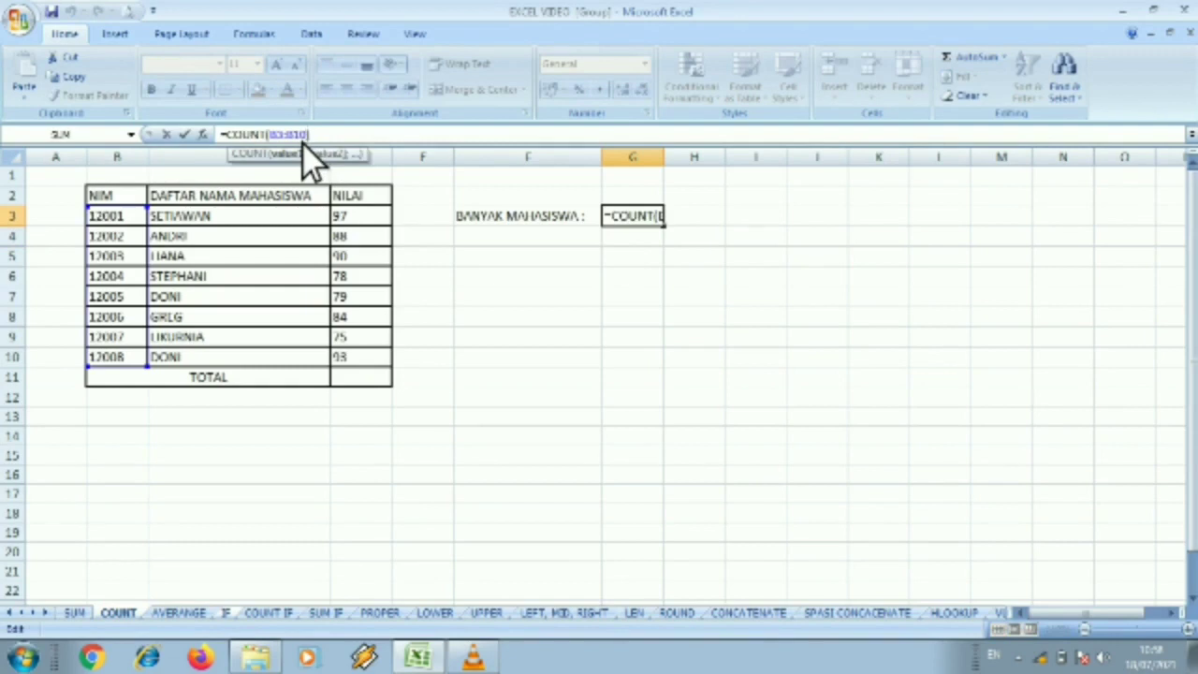
text(B3:B)
key(BackSpace)
key(BackSpace)
key(BackSpace)
key(BackSpace)
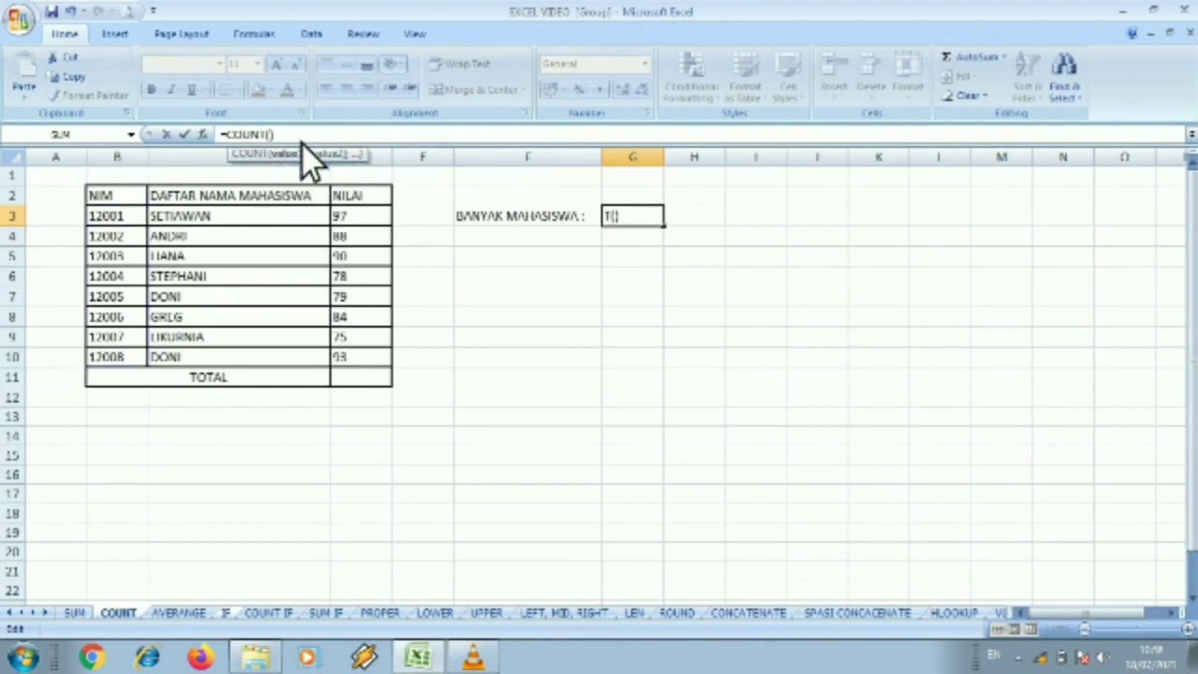
drag(345, 217, 375, 366)
key(Return)
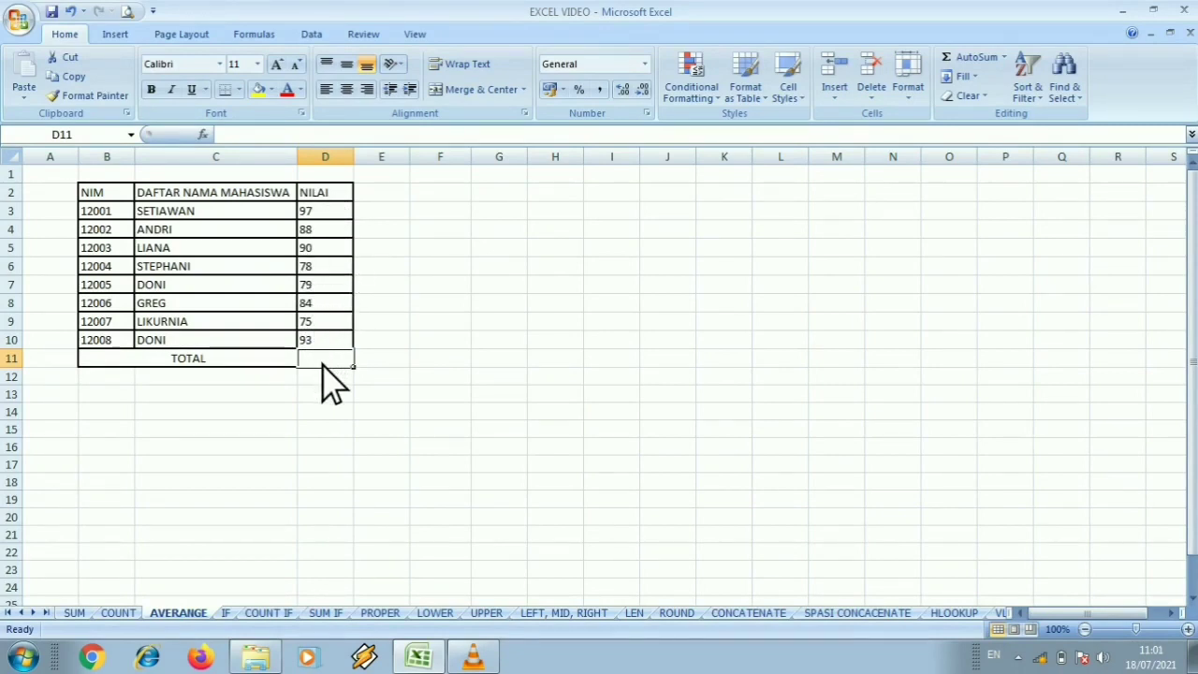
Step: Average the NILAI scores in D11 of the AVERANGE sheet with the formula =AVERAGE(D3:D10)
text(=)
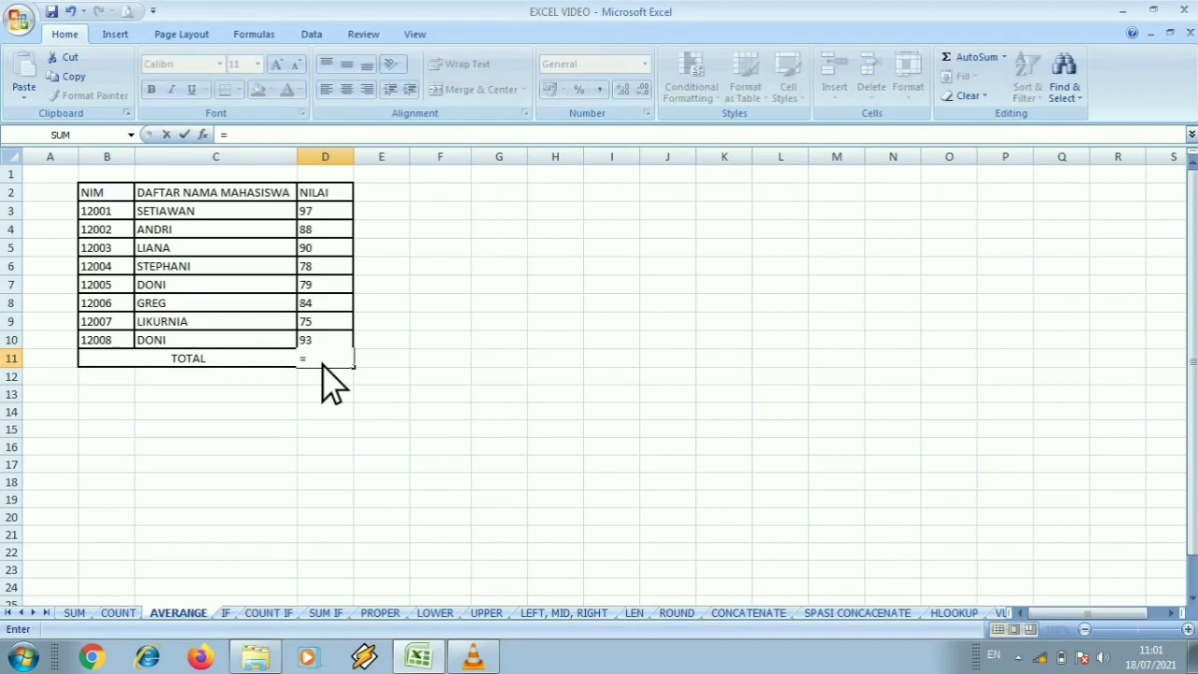
text(VERAG)
key(BackSpace)
key(BackSpace)
key(BackSpace)
key(BackSpace)
key(BackSpace)
text(A)
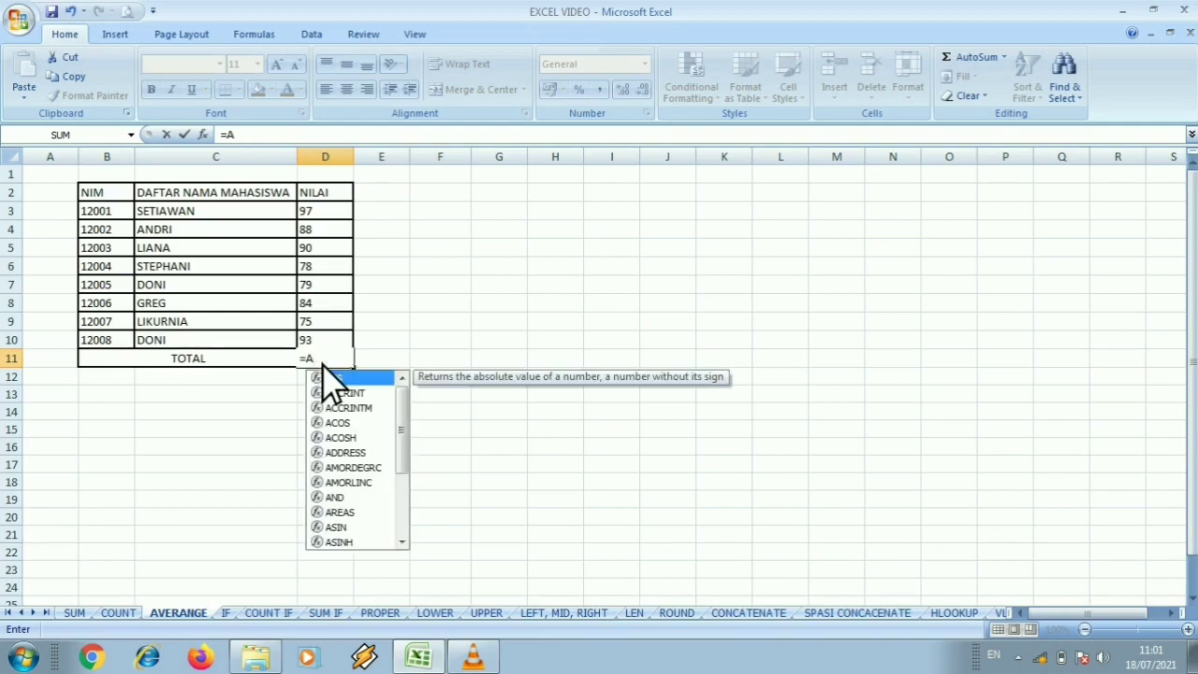
text(VERA)
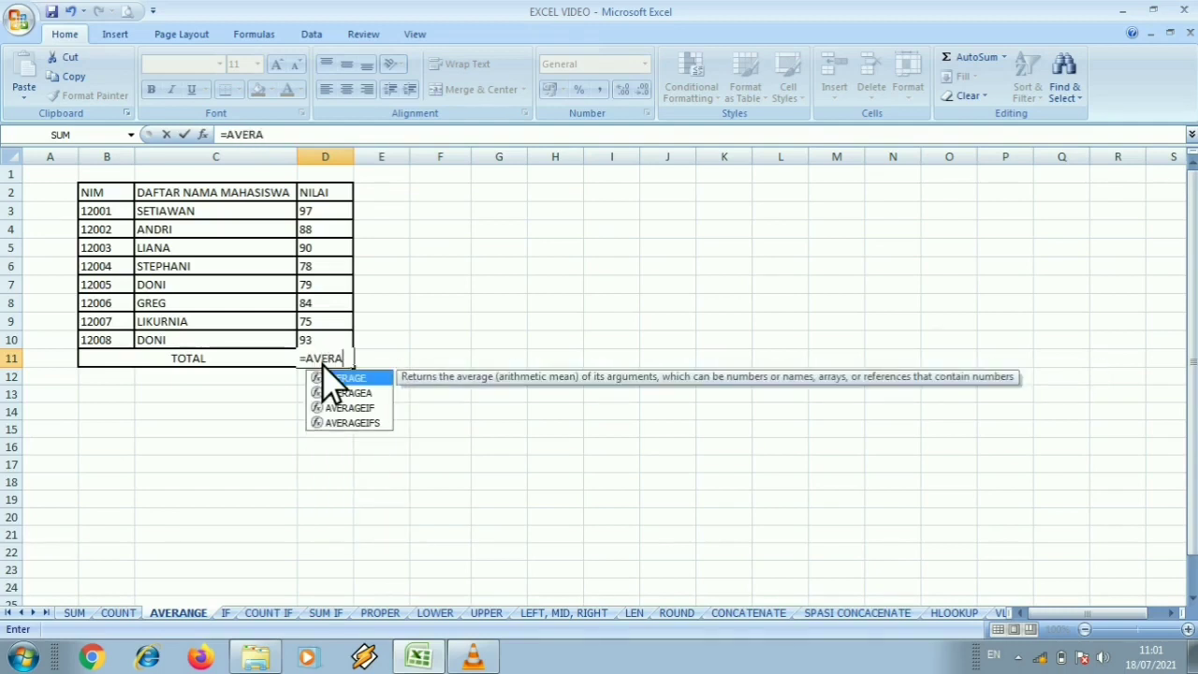
text(GE()
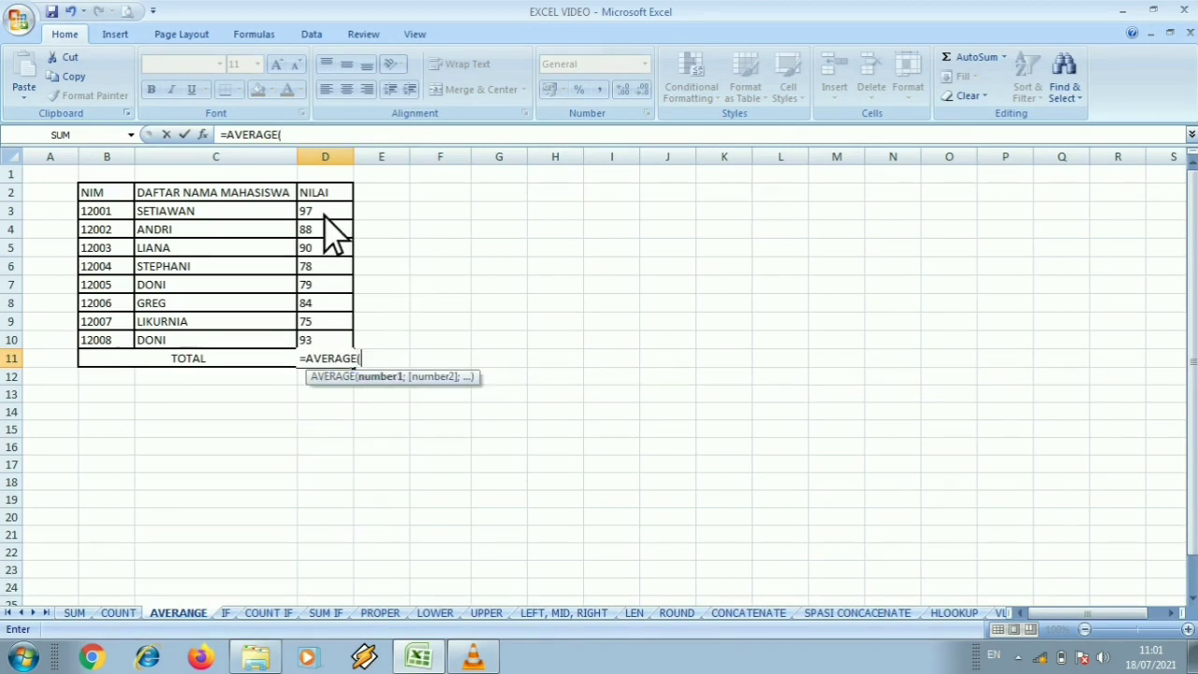
drag(324, 215, 340, 347)
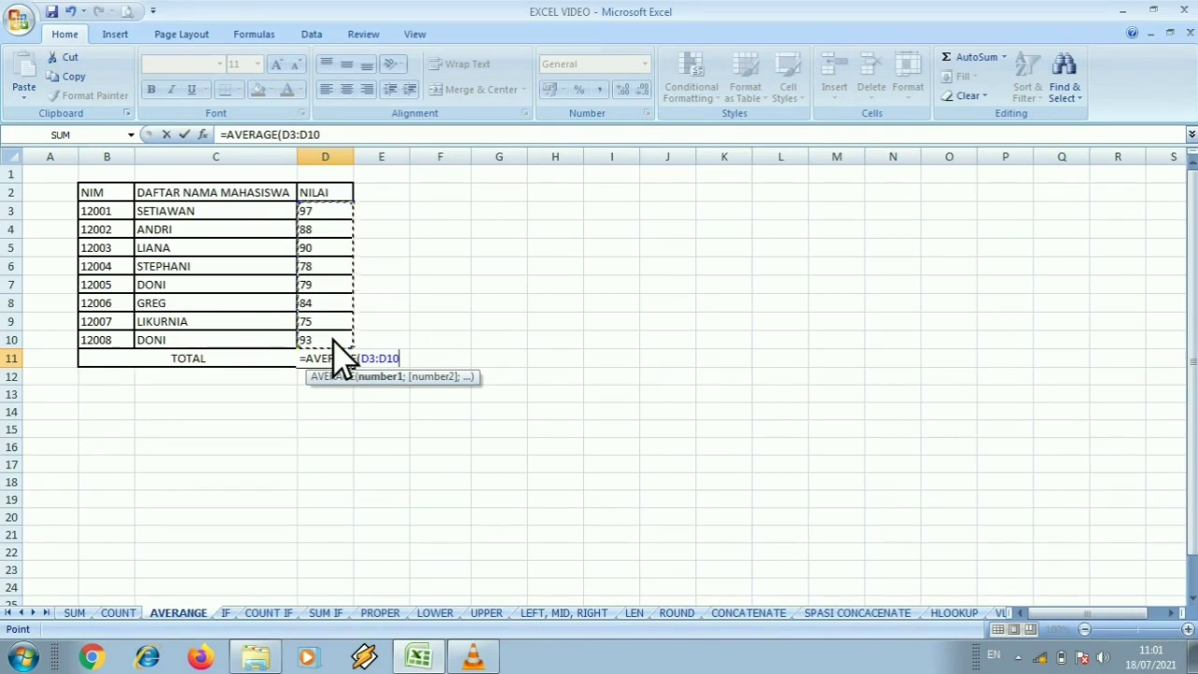
text())
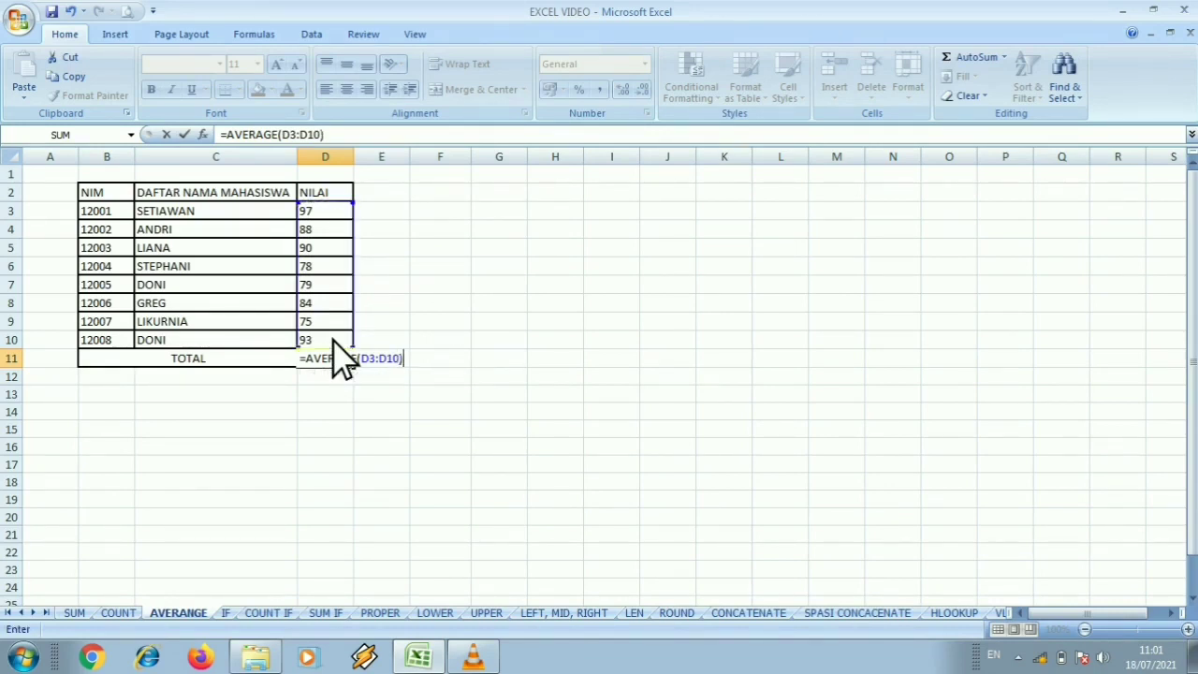
key(Return)
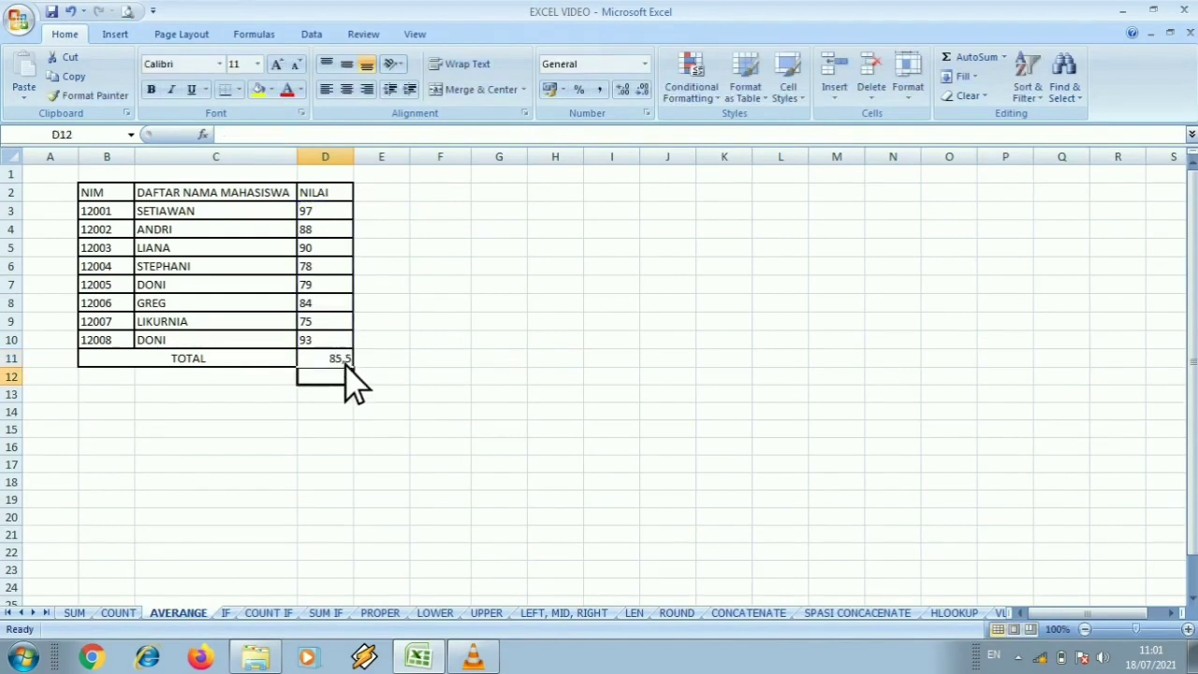
click(345, 364)
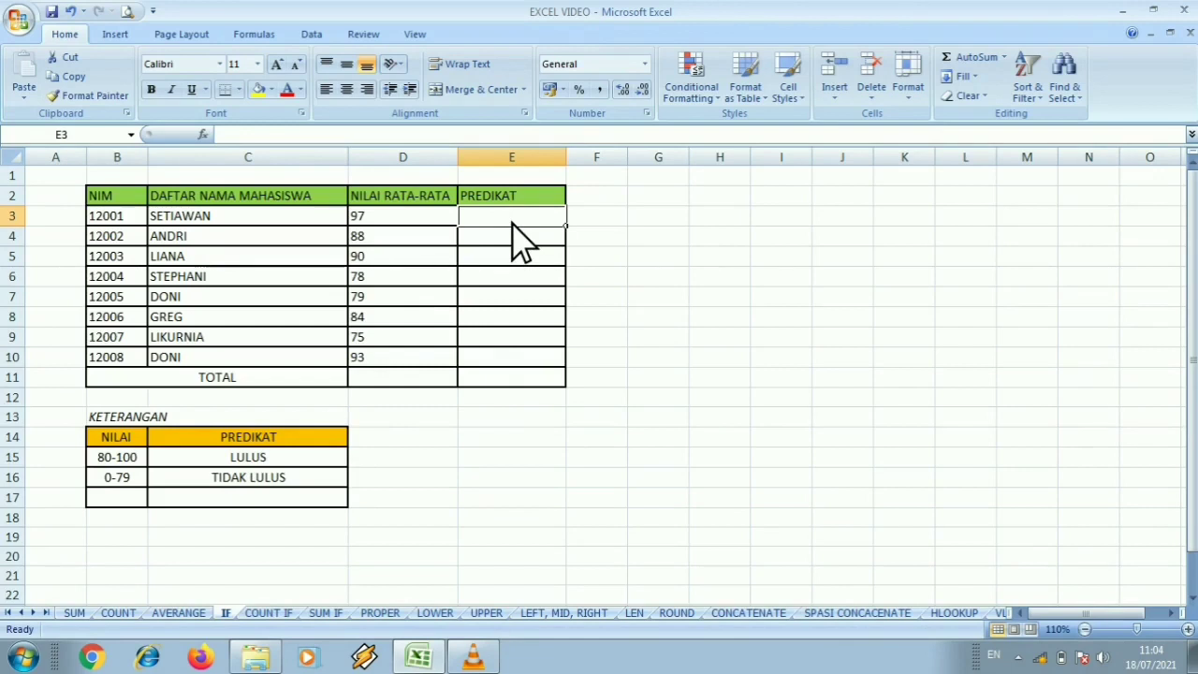
Step: Grade the first student in E3 of the IF sheet with the formula =IF(D3<80;"TIDAK TUNTAS";"LULUS")
text(=)
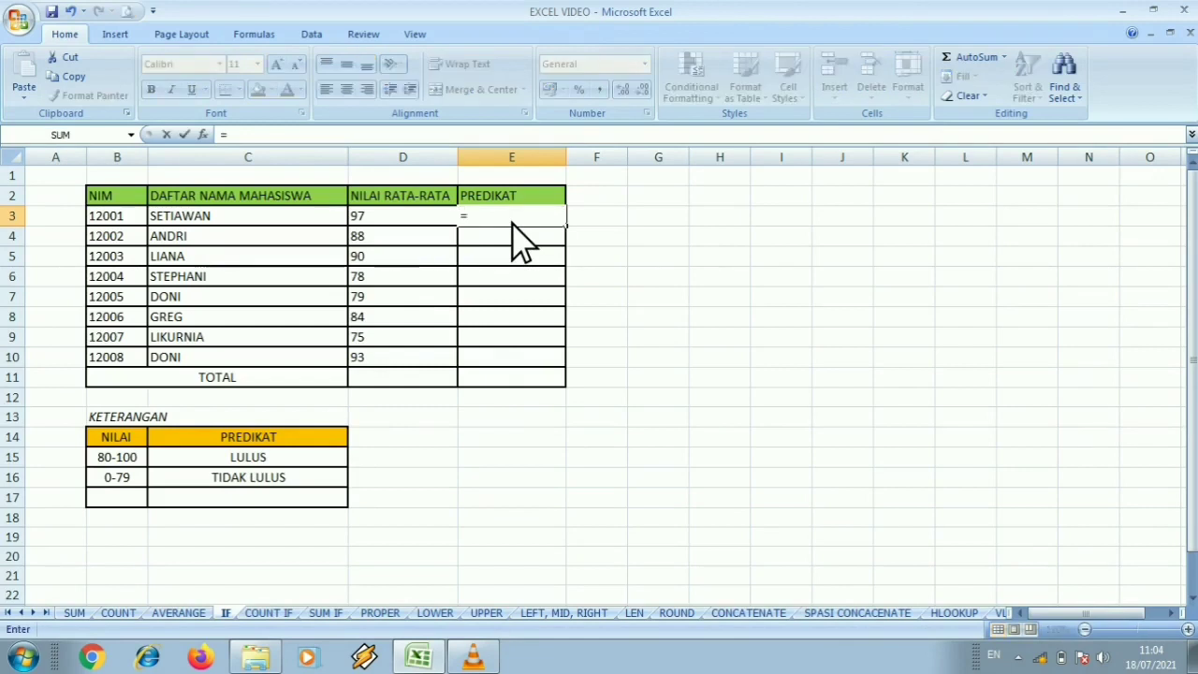
text(IF)
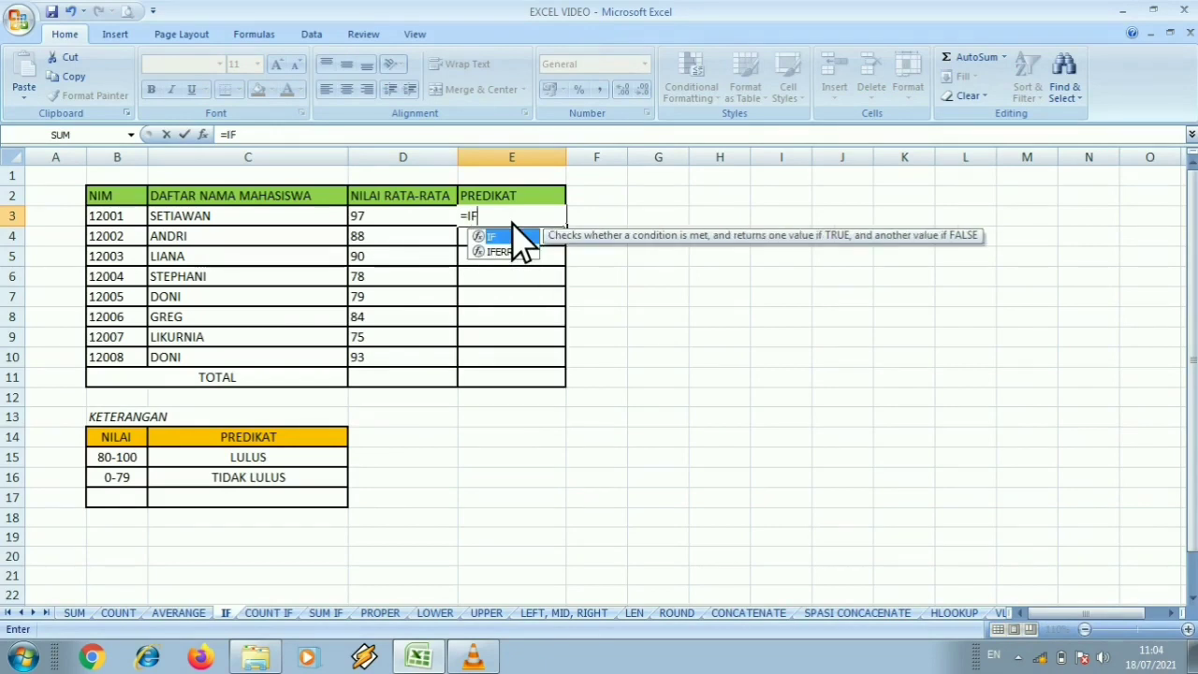
text(()
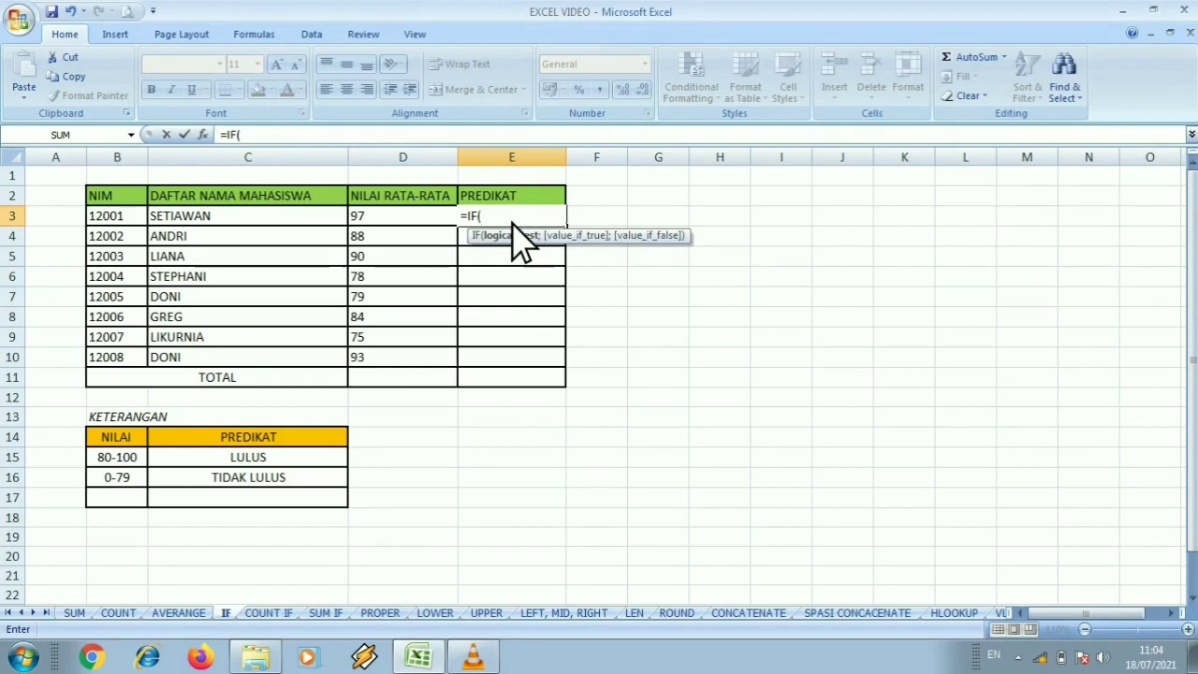
click(396, 225)
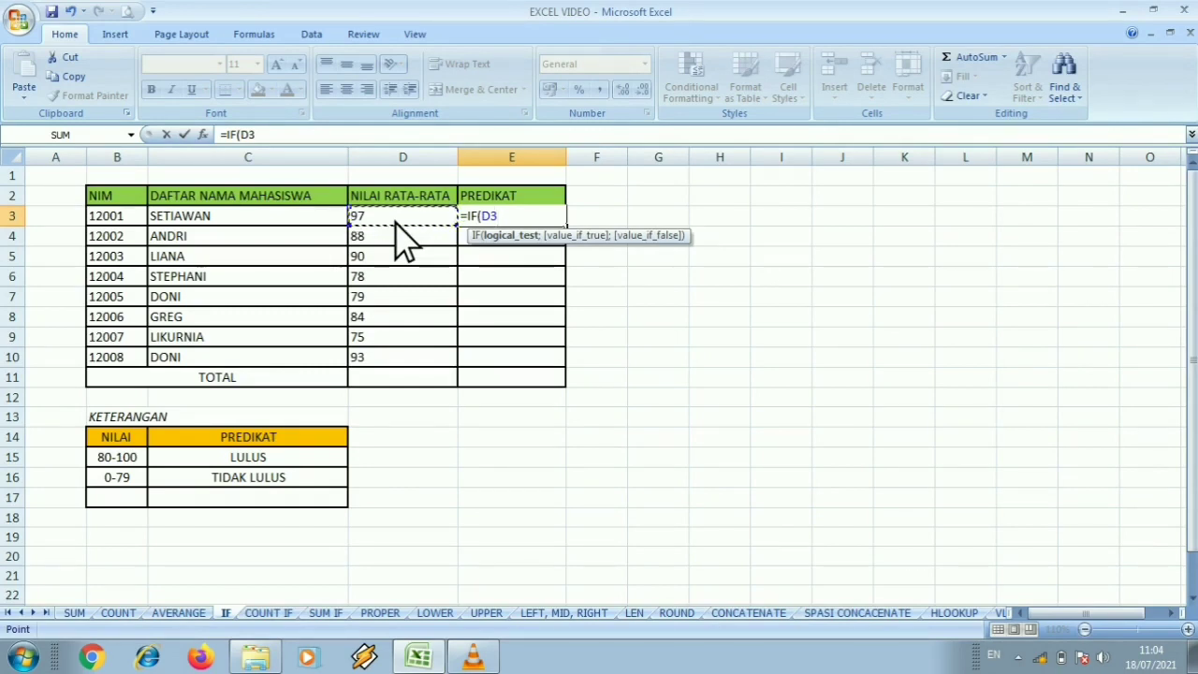
text(<80;)
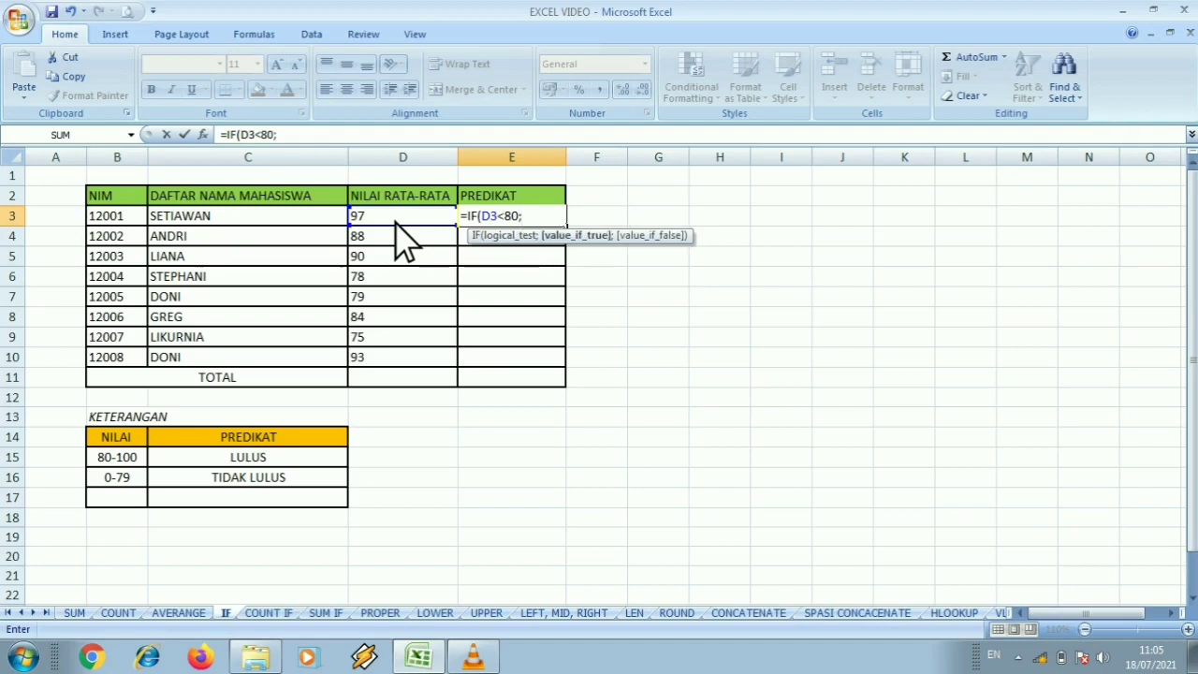
text("TIDAK TU)
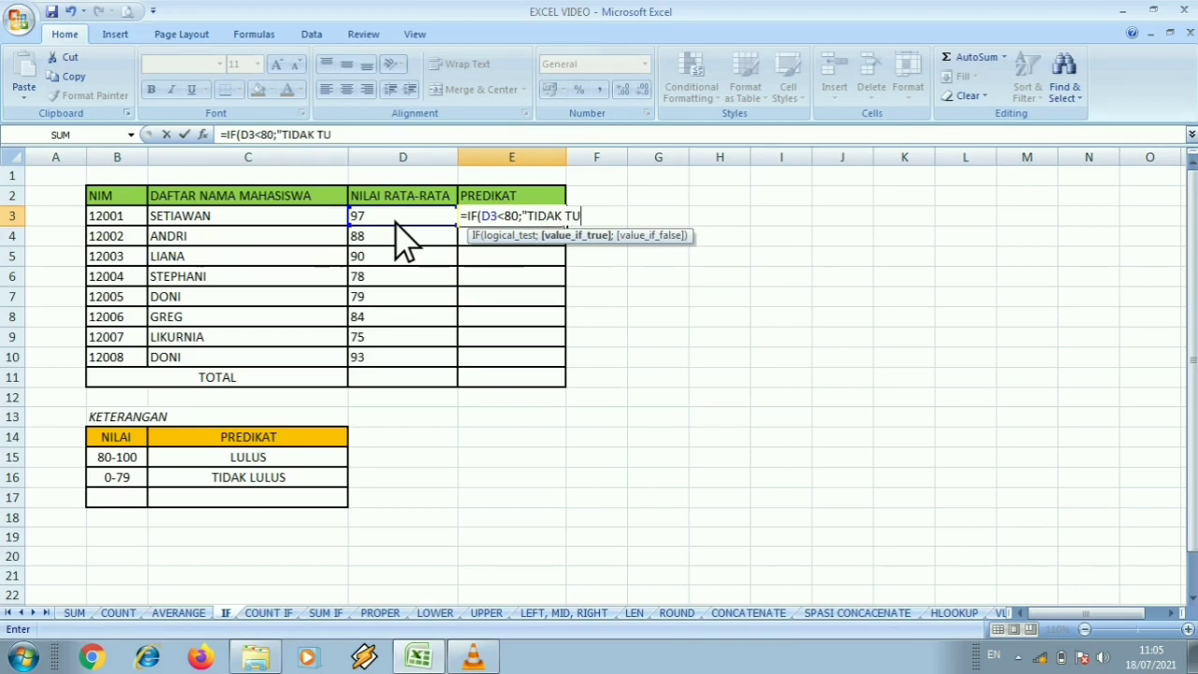
text(NTAS";)
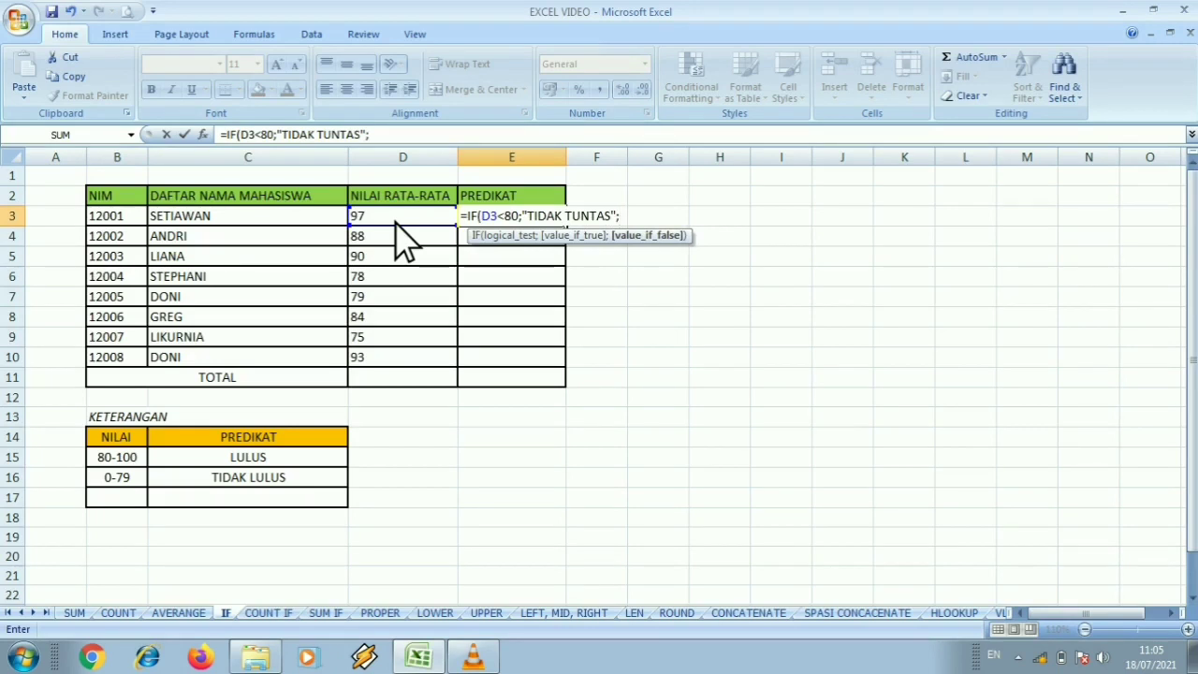
text("LULUS)
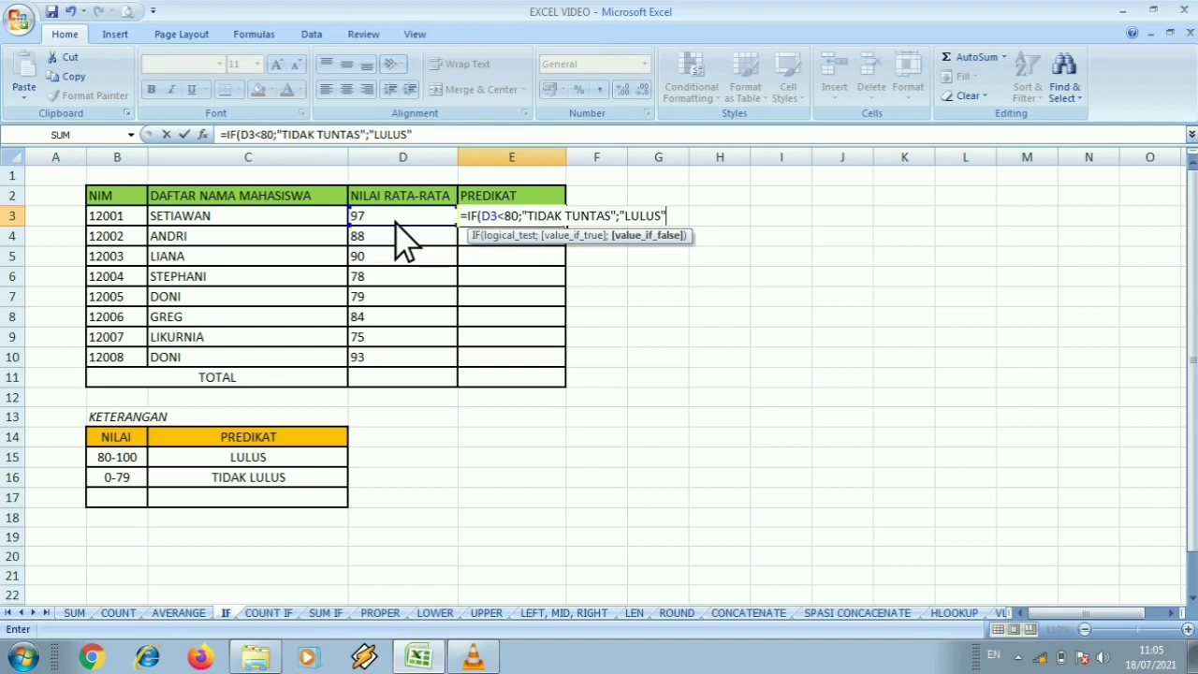
text())
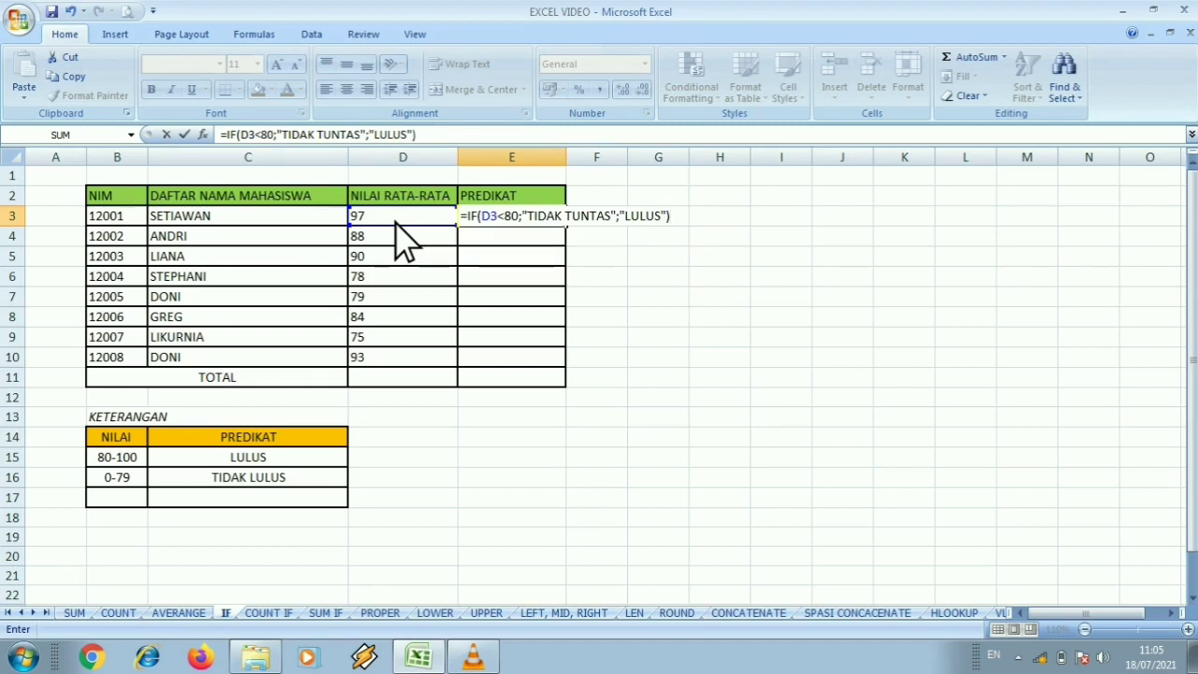
key(Return)
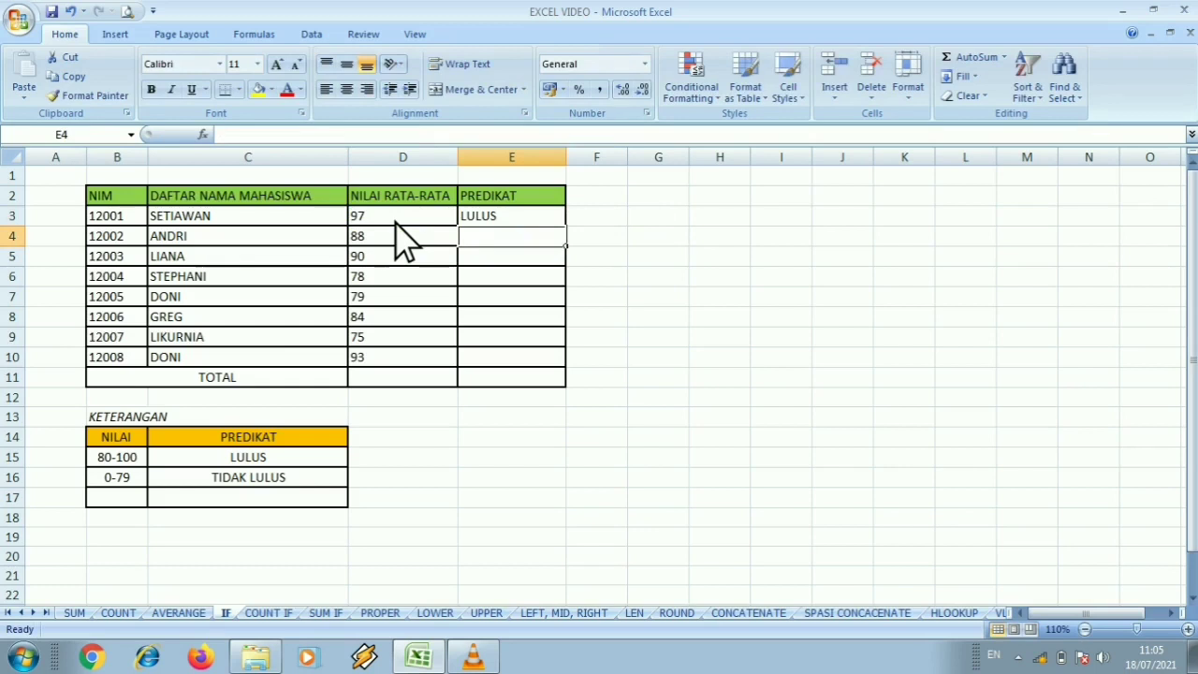
Step: Copy the IF formula from E3 down the PREDIKAT column through E10
click(487, 222)
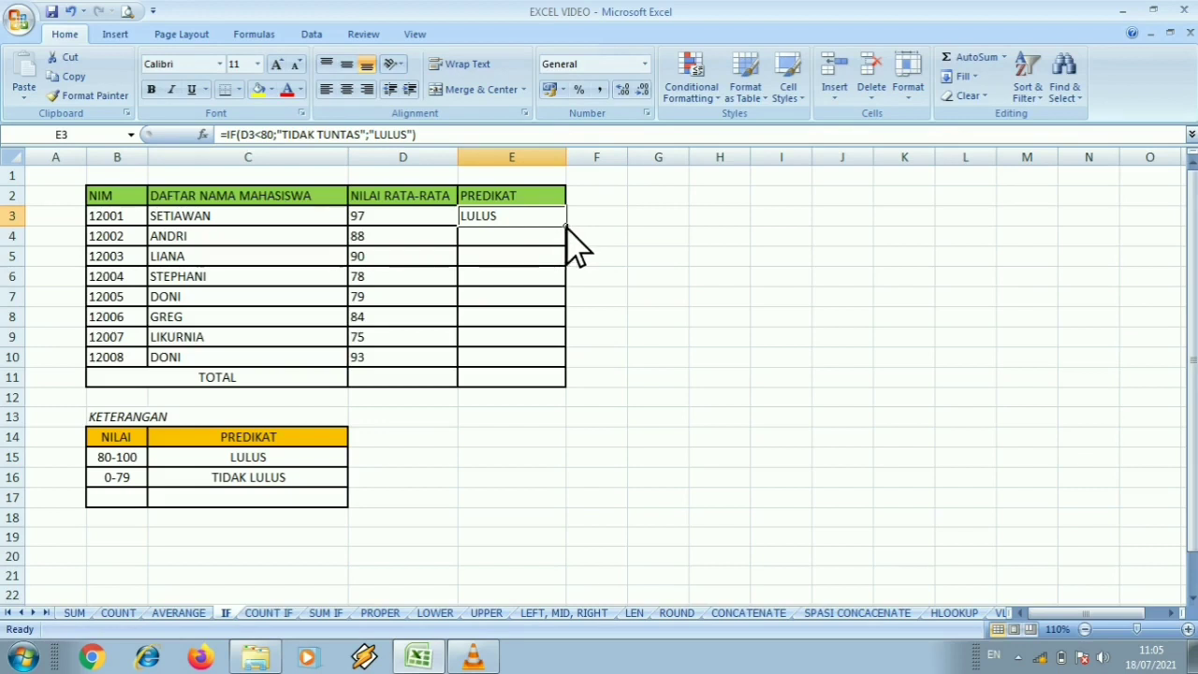
drag(566, 227, 557, 357)
drag(564, 383, 561, 382)
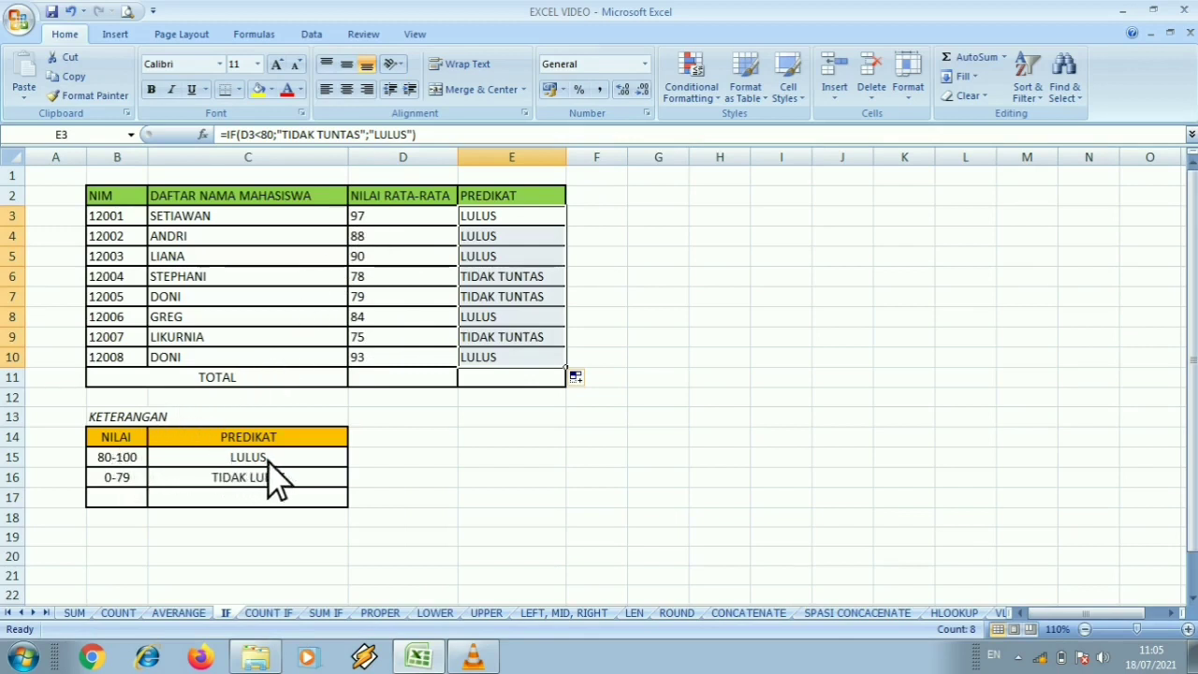
Step: Change the first student's NILAI RATA-RATA score in D3 to 60 to test the PREDIKAT formula
click(361, 214)
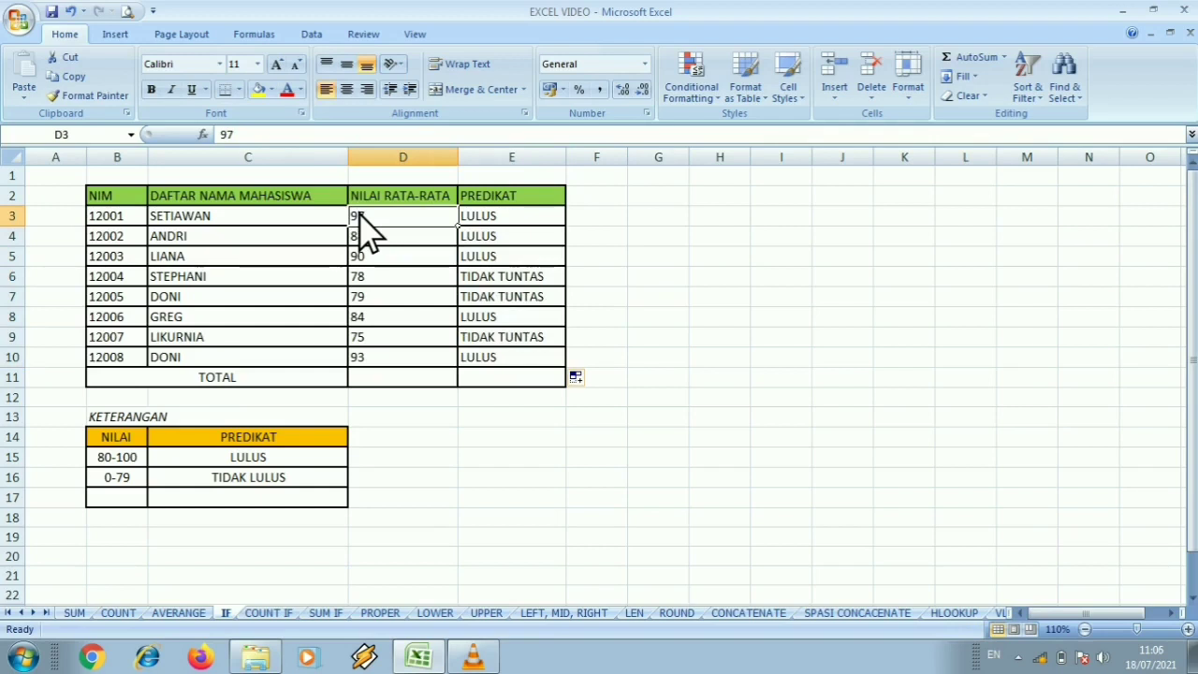
text(6)
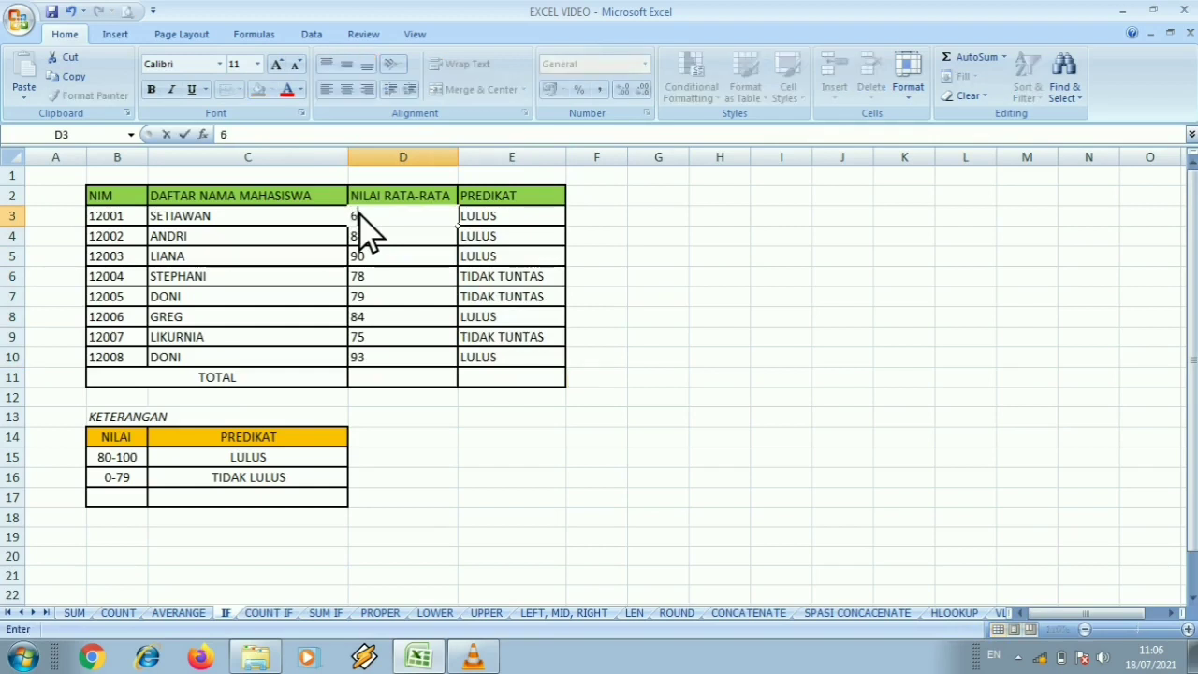
text(0)
key(Return)
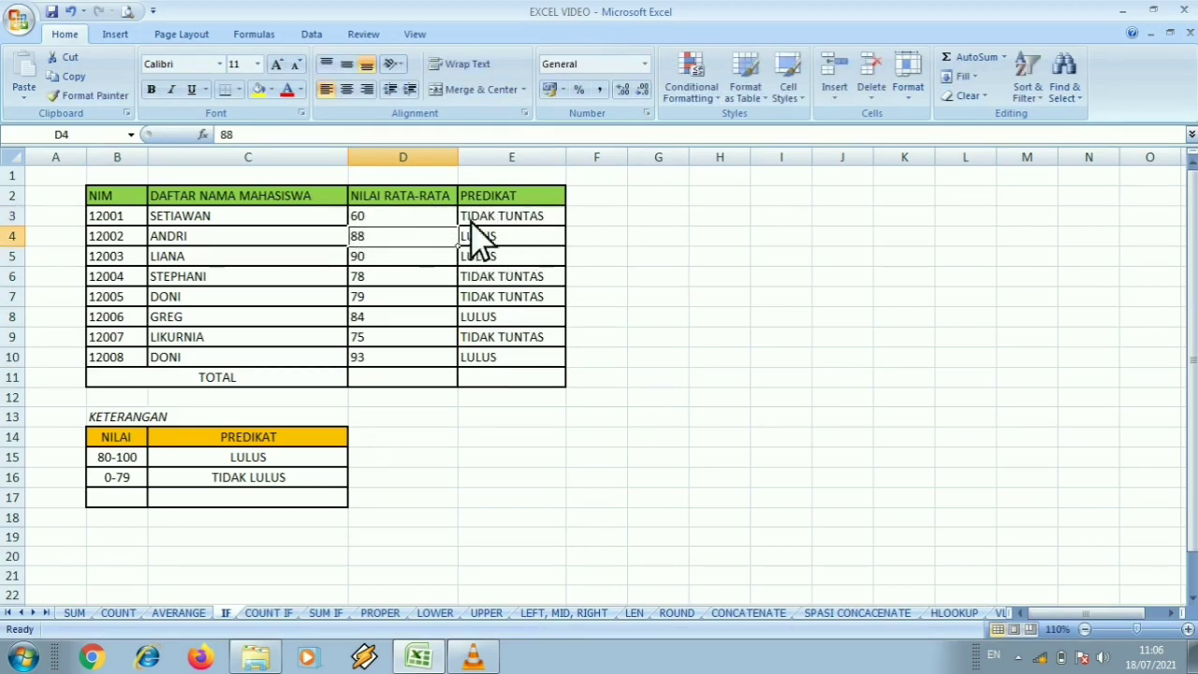
click(394, 221)
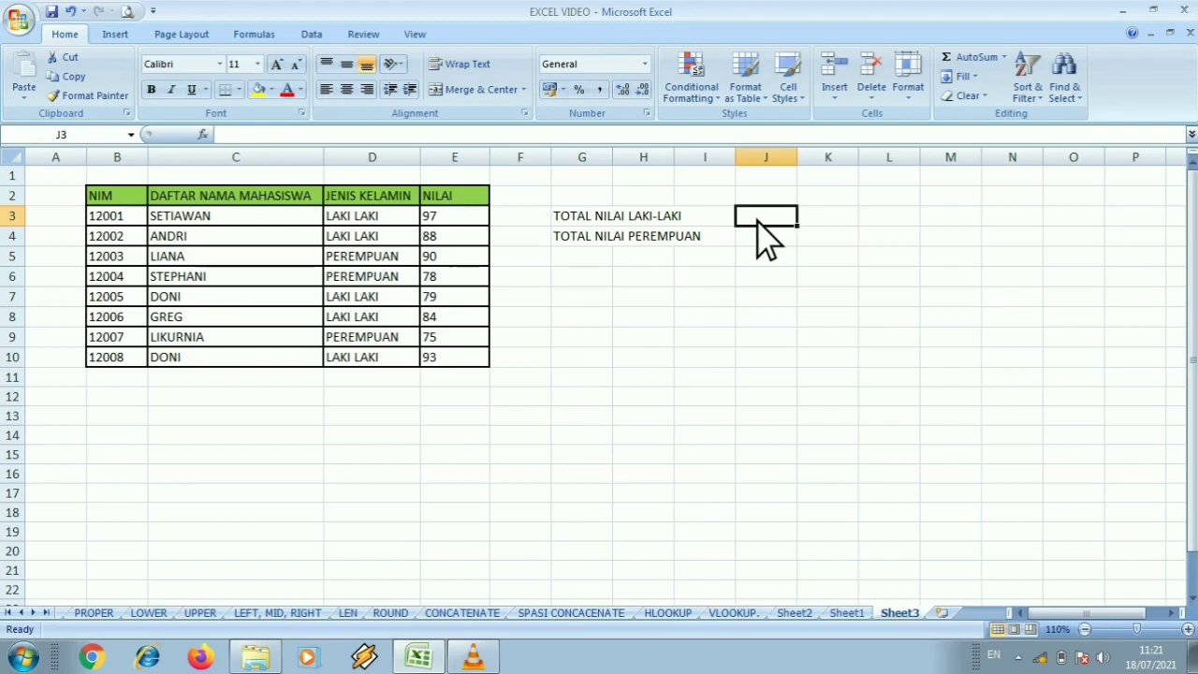
Step: Total the male students' scores in J3 of Sheet3 with the formula =SUMIF(D3:D10;"LAKI LAKI";E3:E10)
text(=)
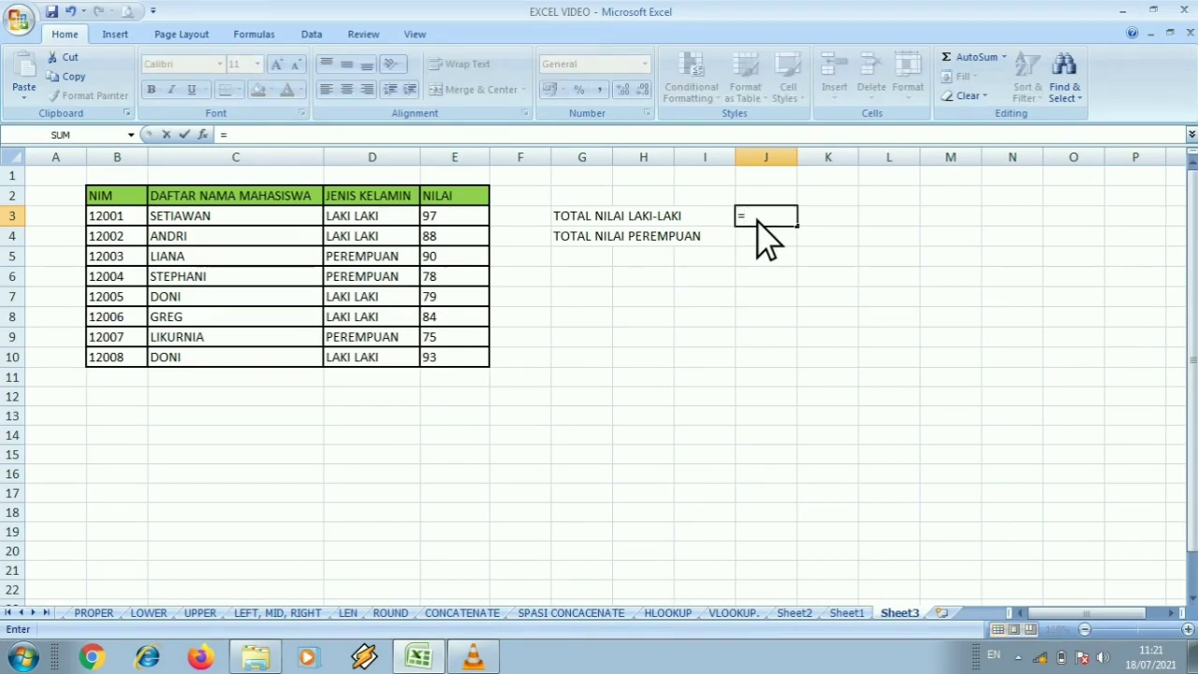
text(SU)
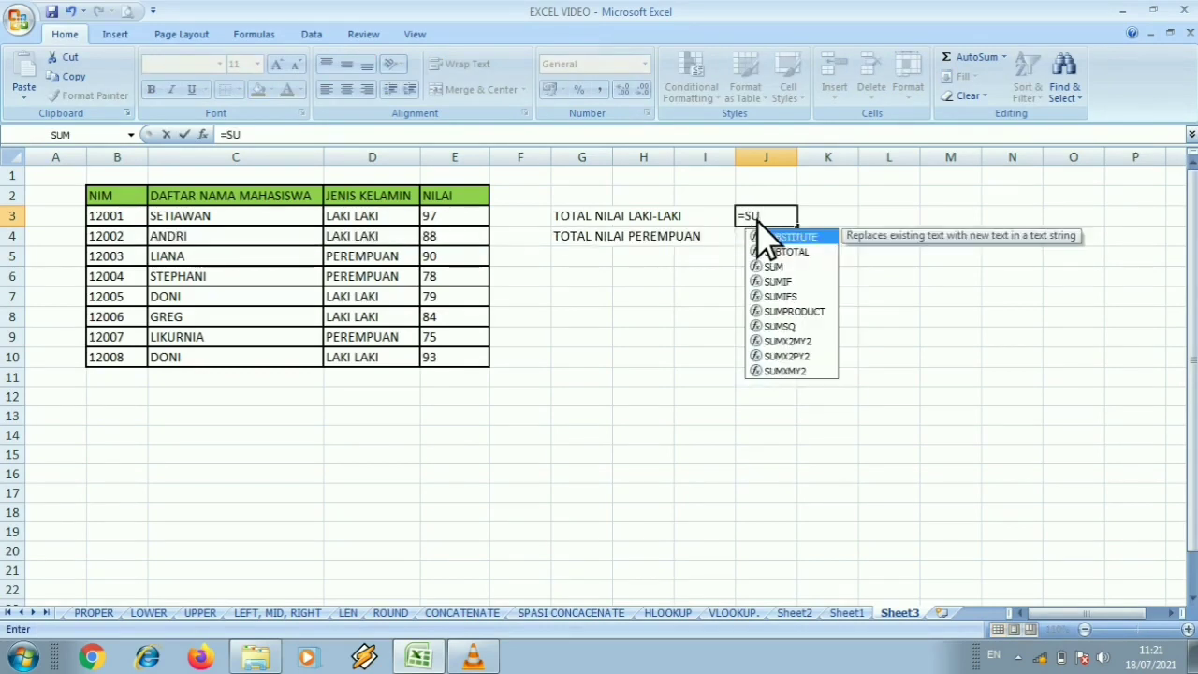
text(MIF)
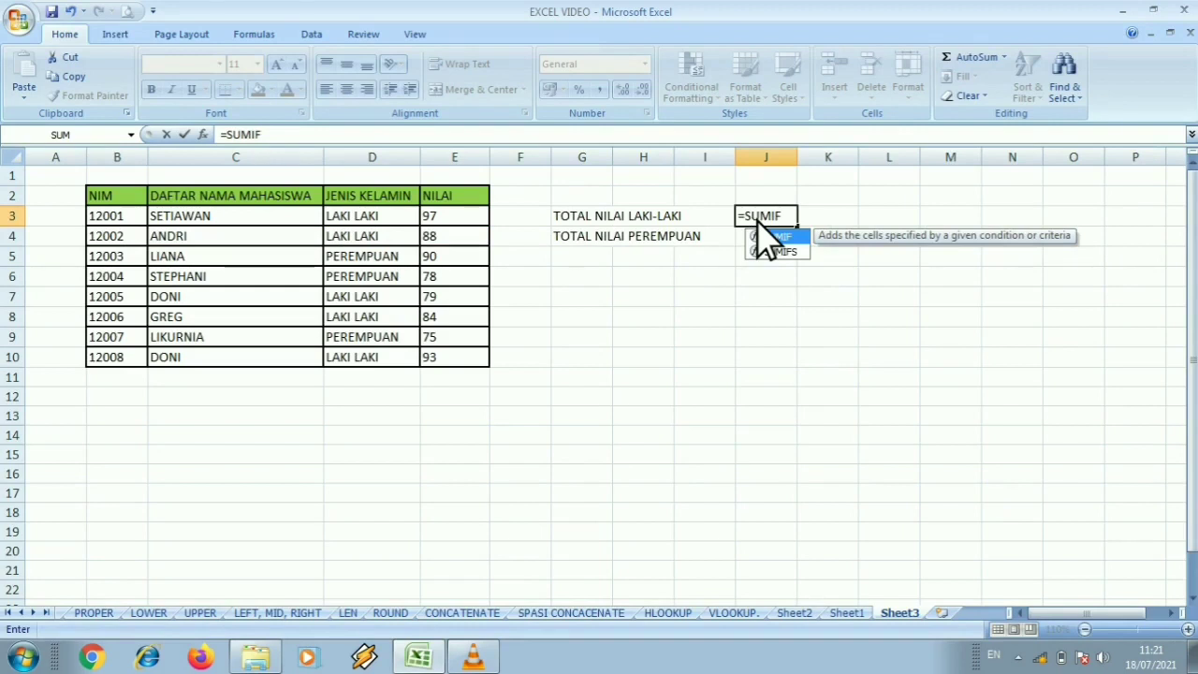
text(()
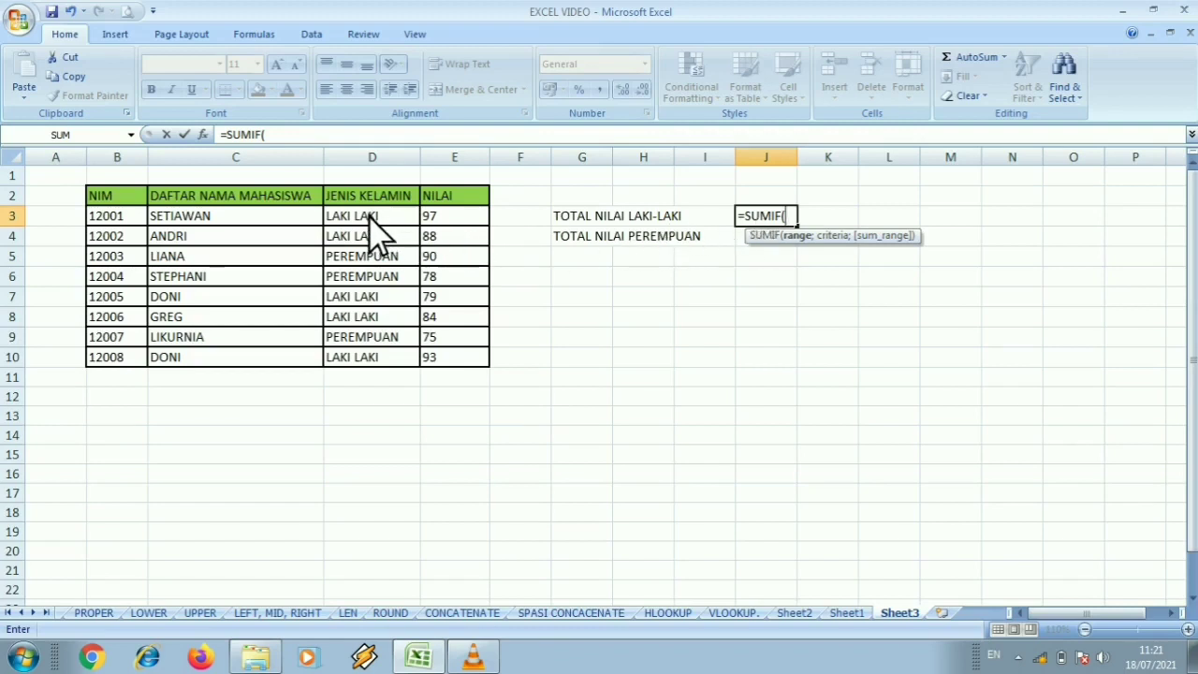
drag(369, 215, 374, 376)
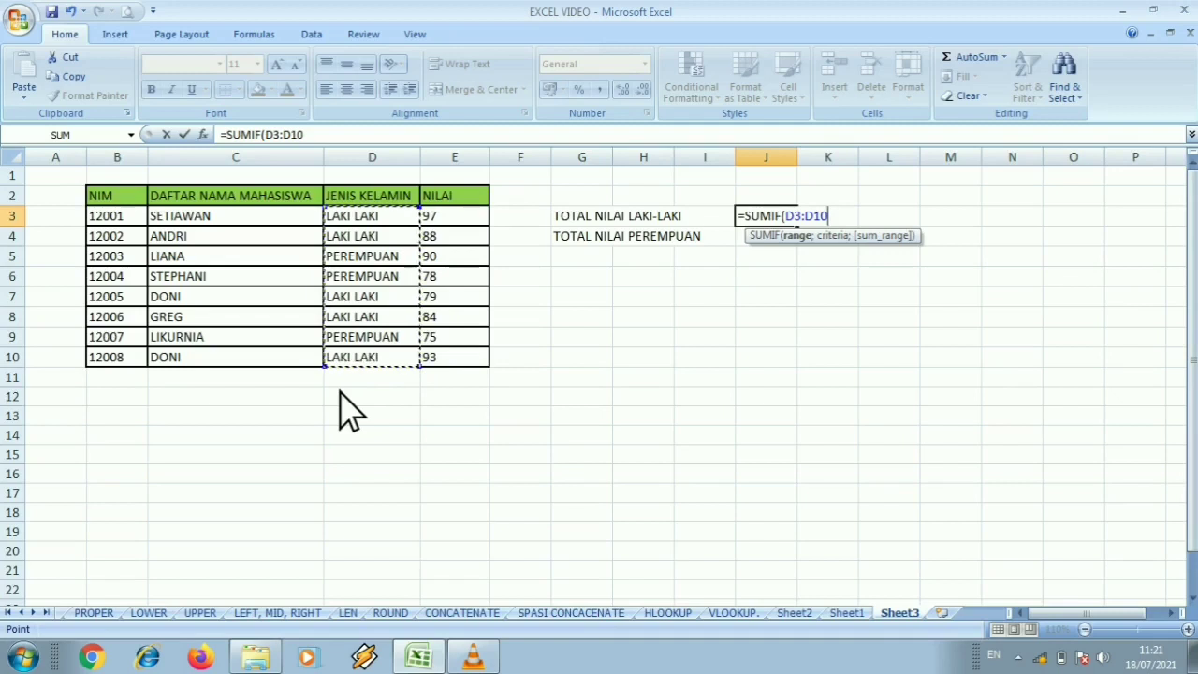
text(;)
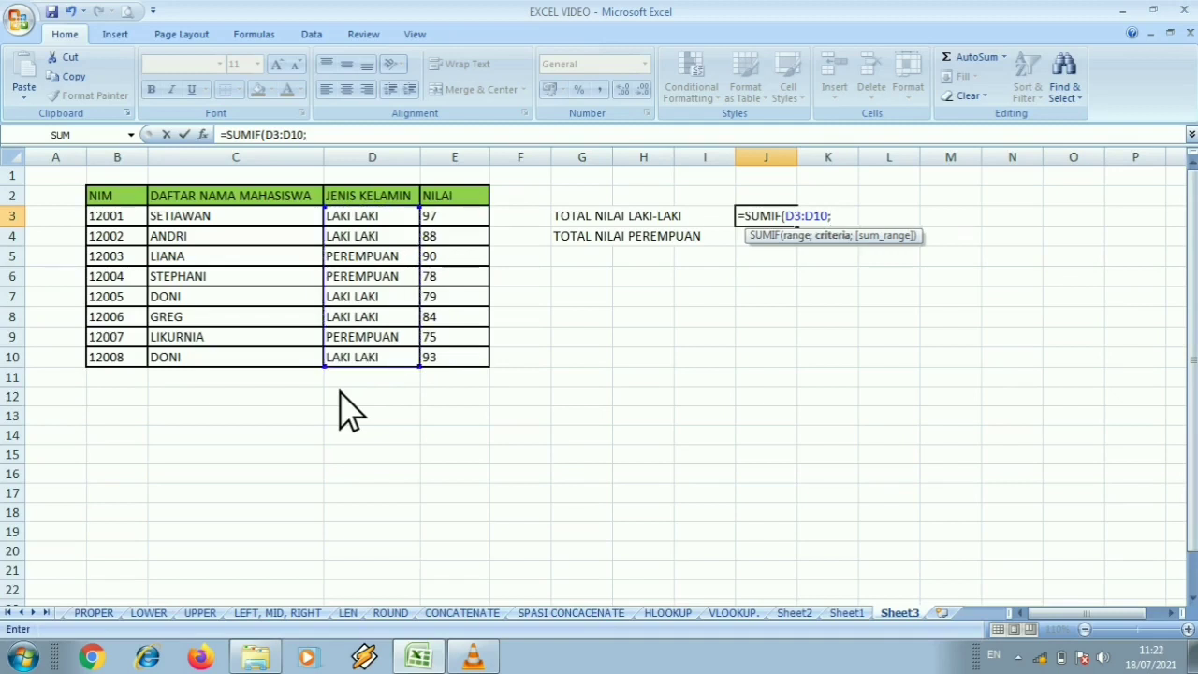
text("LAKI LAKI)
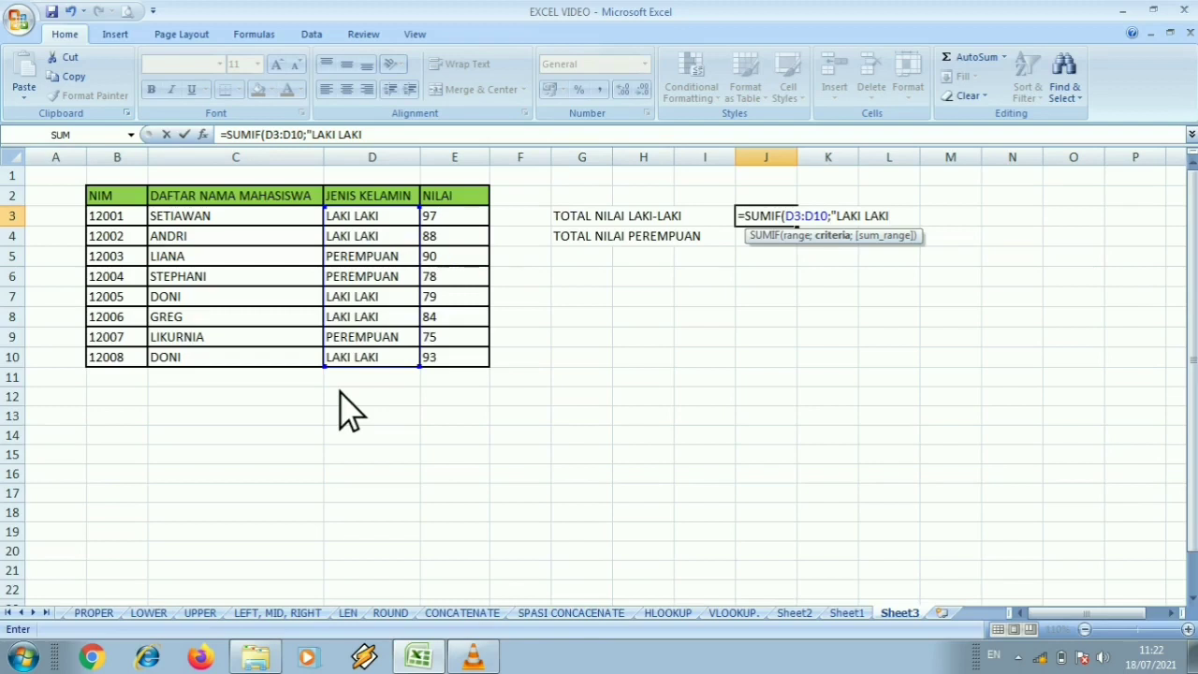
text(";)
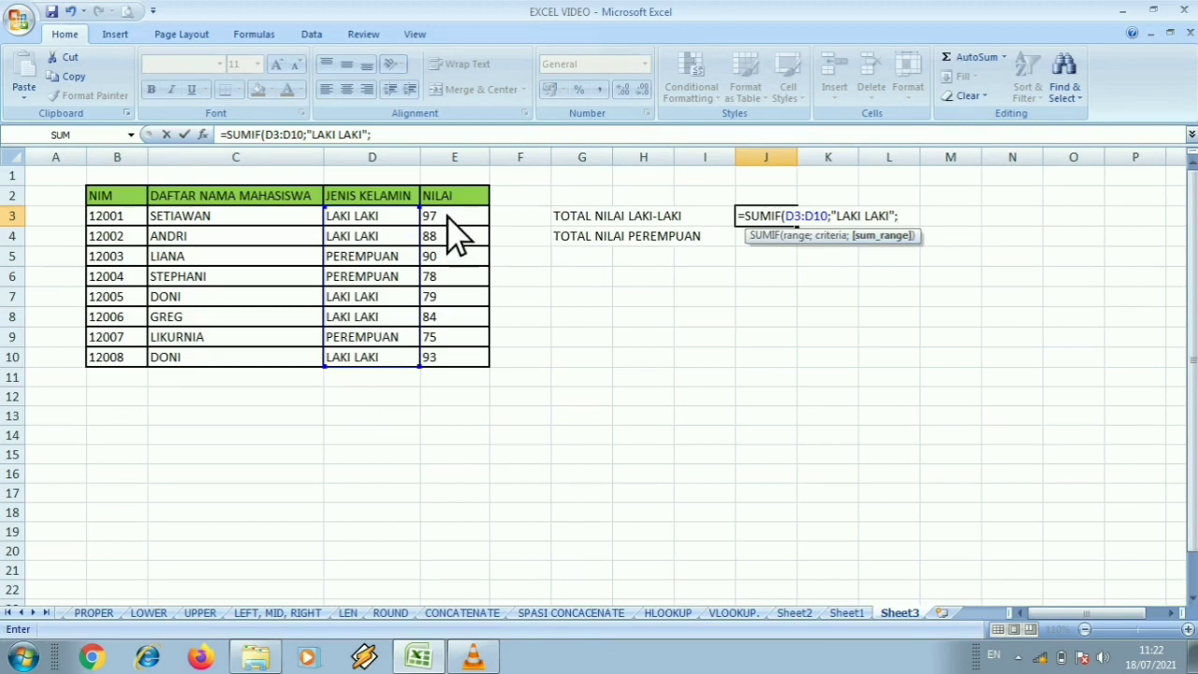
drag(446, 218, 450, 356)
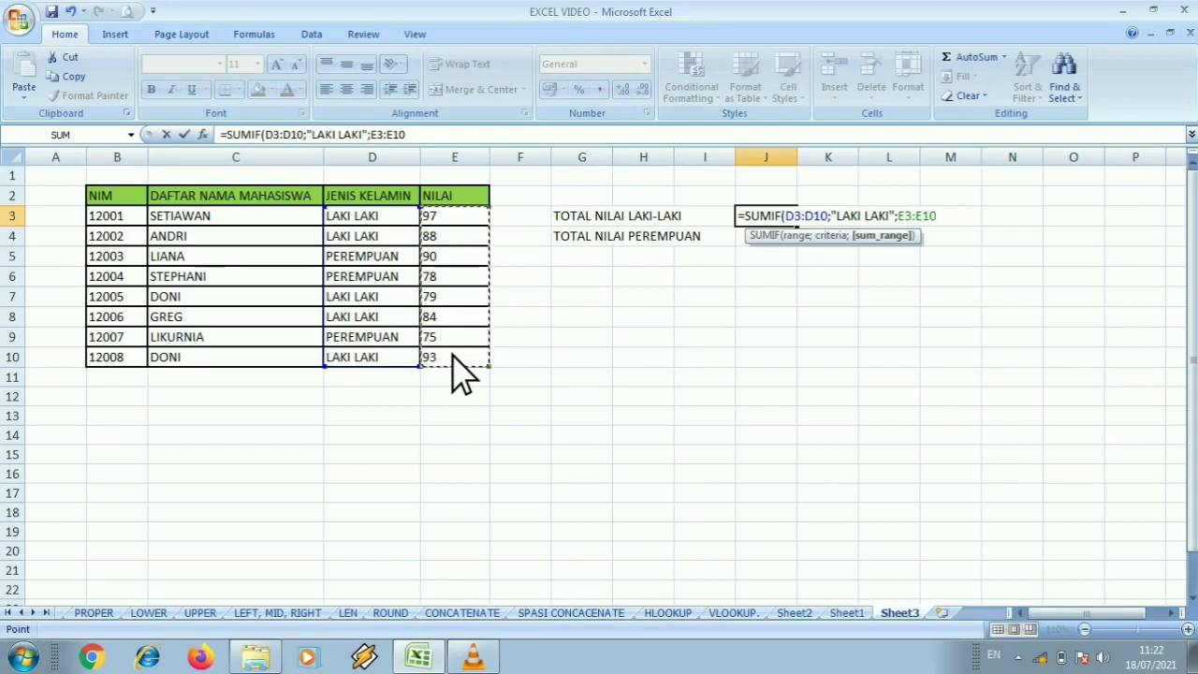
key(Return)
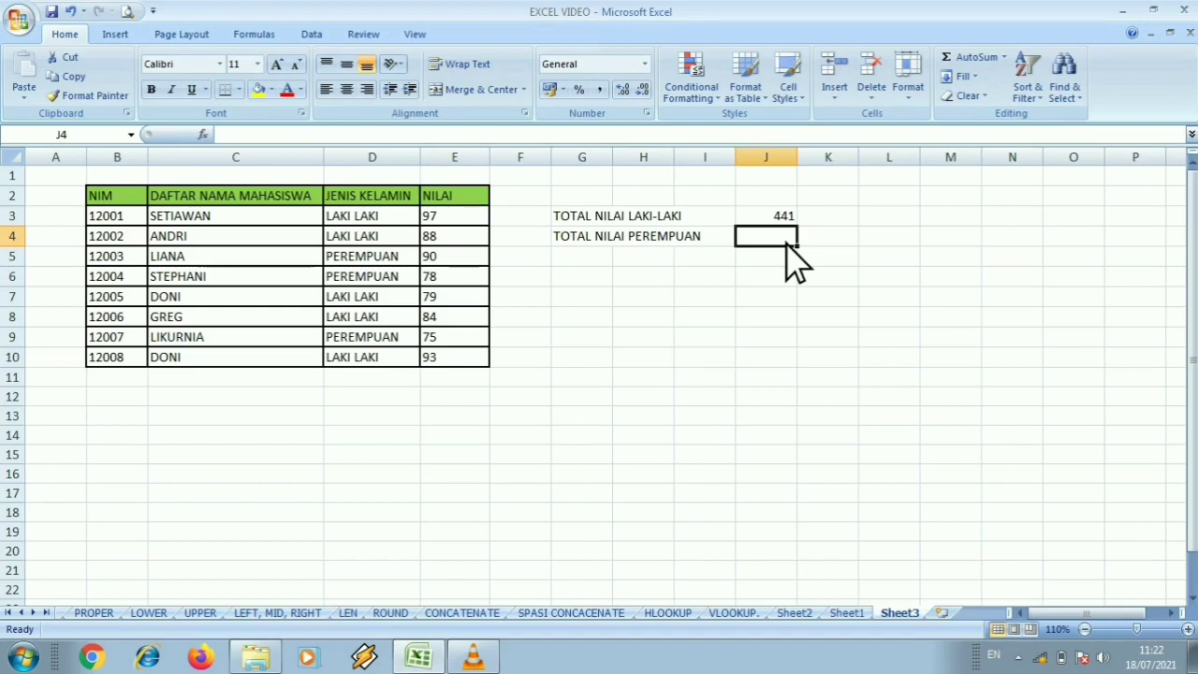
Step: Total the female students' scores in J4 of Sheet3 with the formula =SUMIF(D3:D10;"PEREMPUAN";E3:E10)
text(=S)
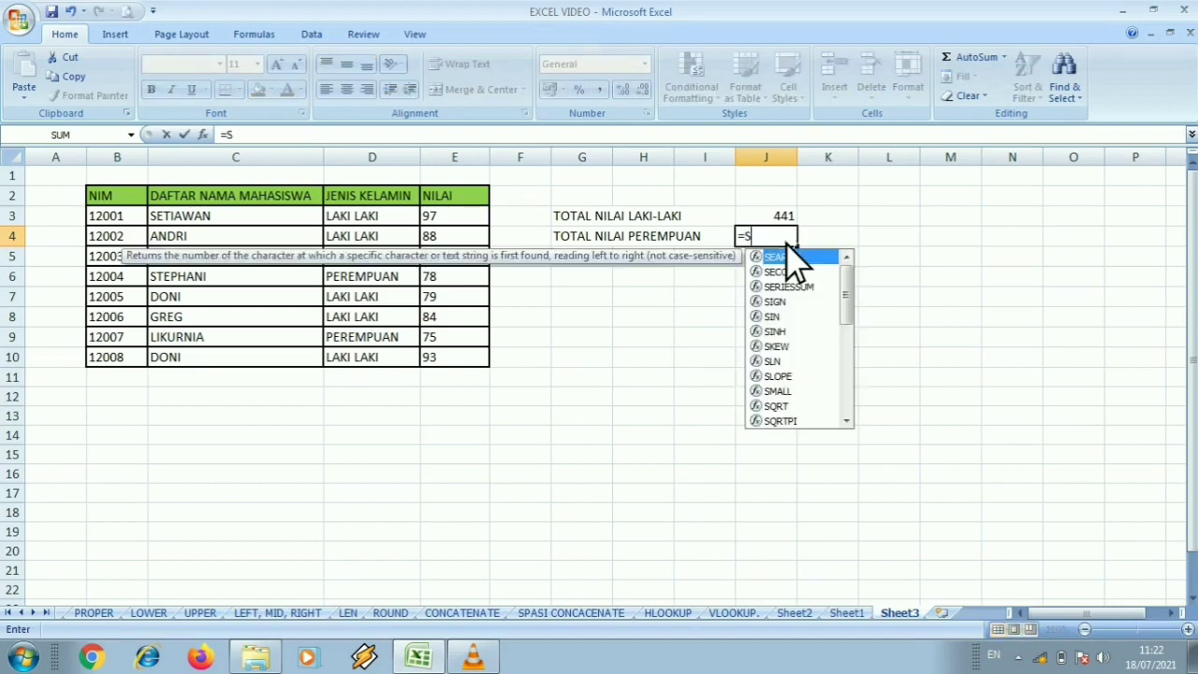
text(UMIF)
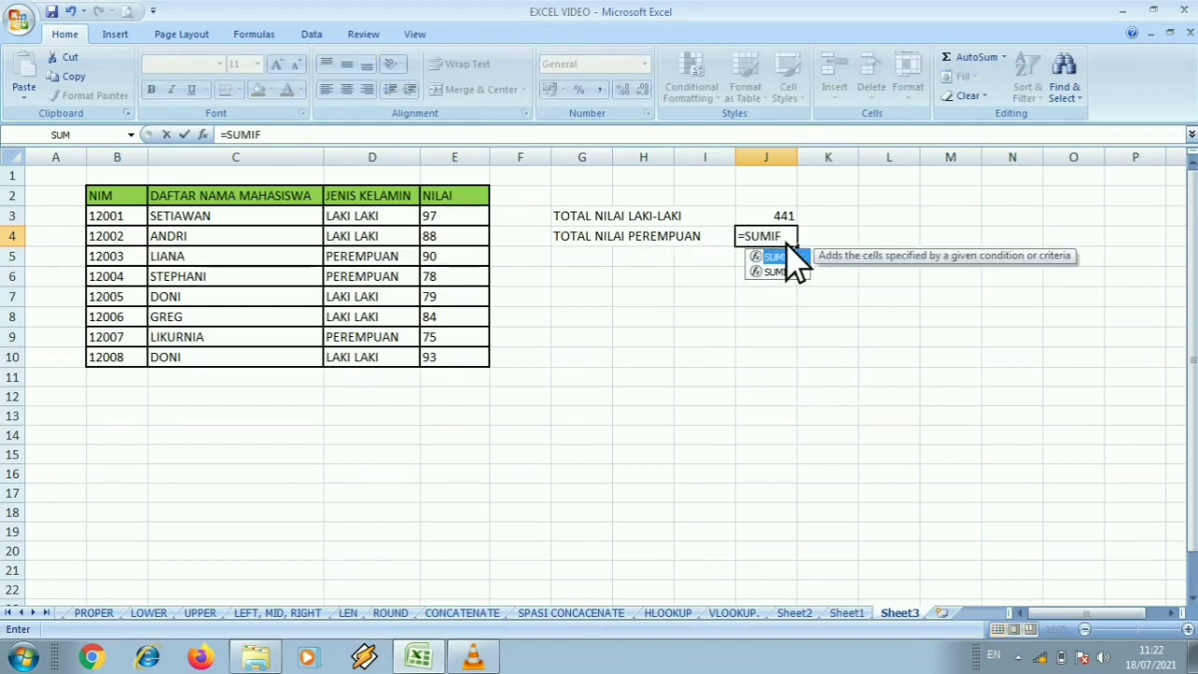
text(()
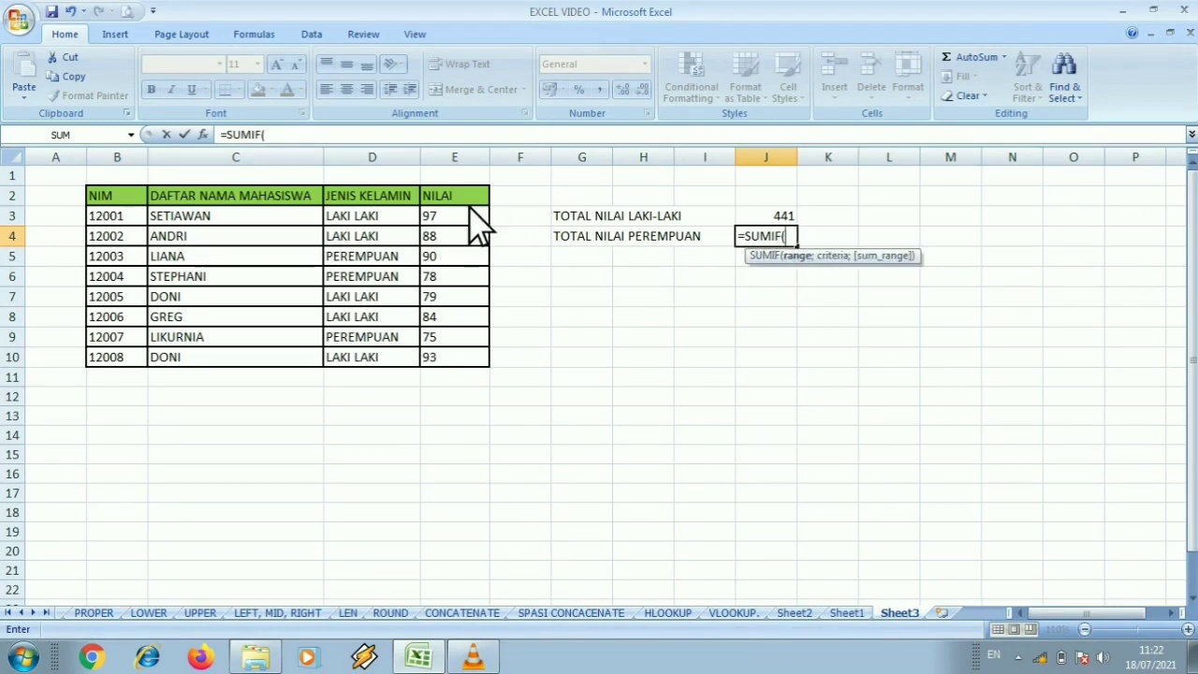
drag(378, 217, 387, 374)
click(387, 374)
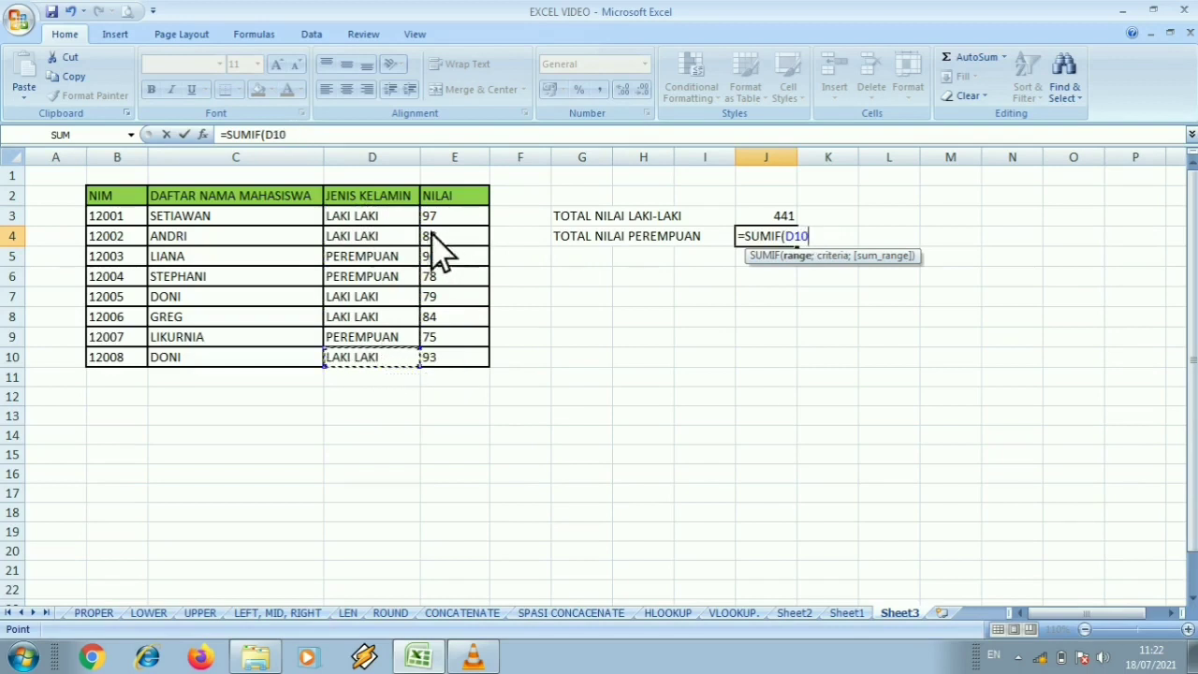
drag(384, 217, 378, 363)
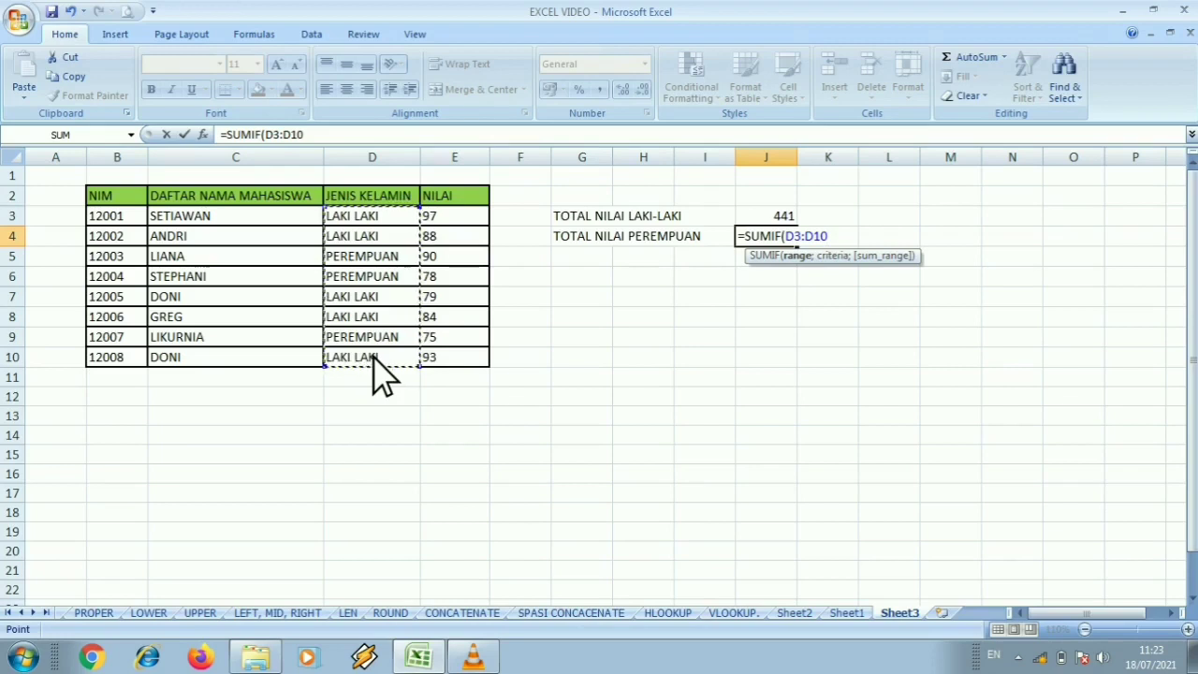
text(;")
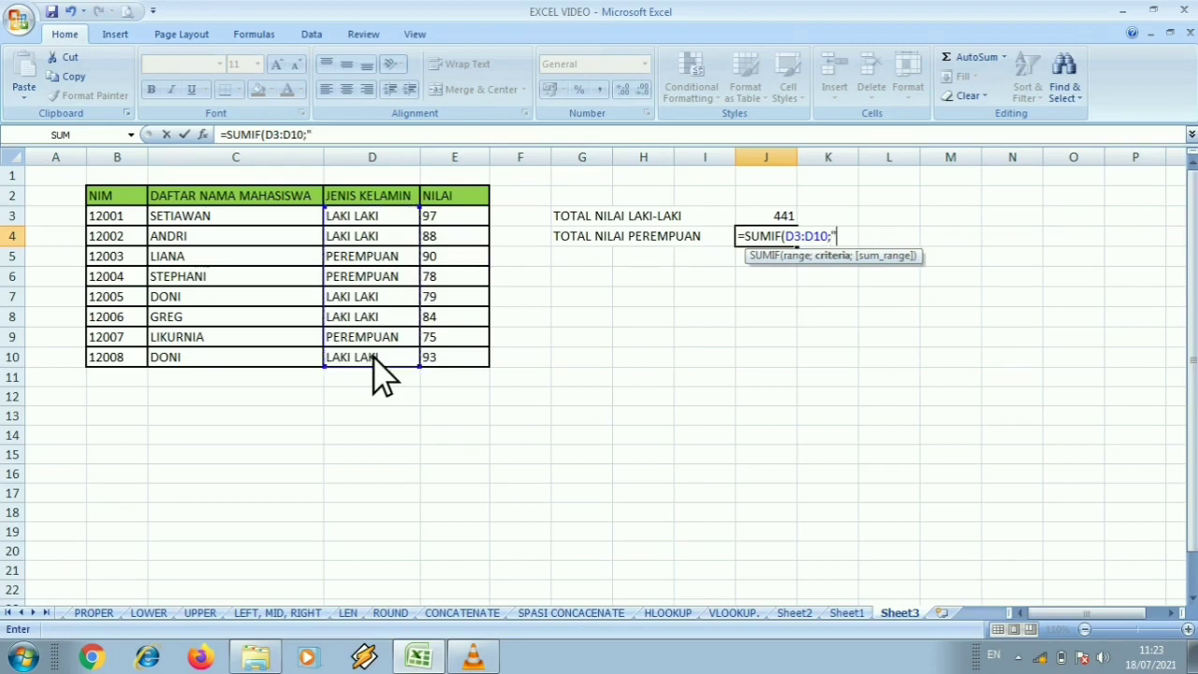
text(PEREMPUAN)
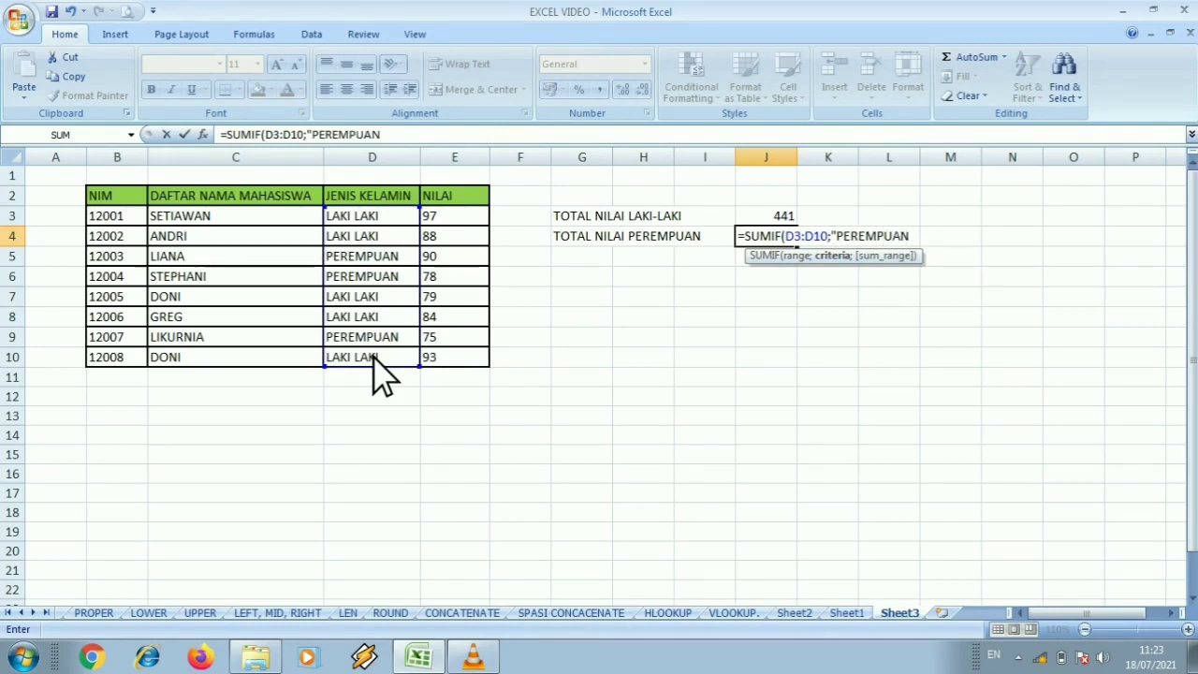
text(";)
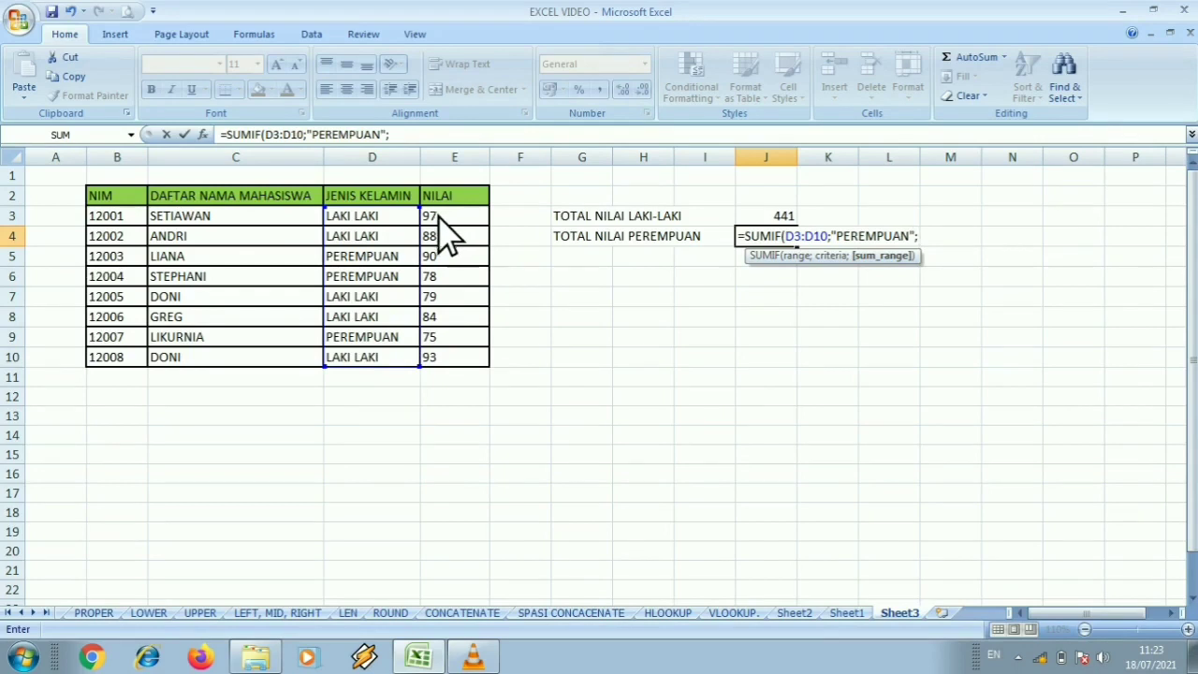
drag(437, 218, 447, 358)
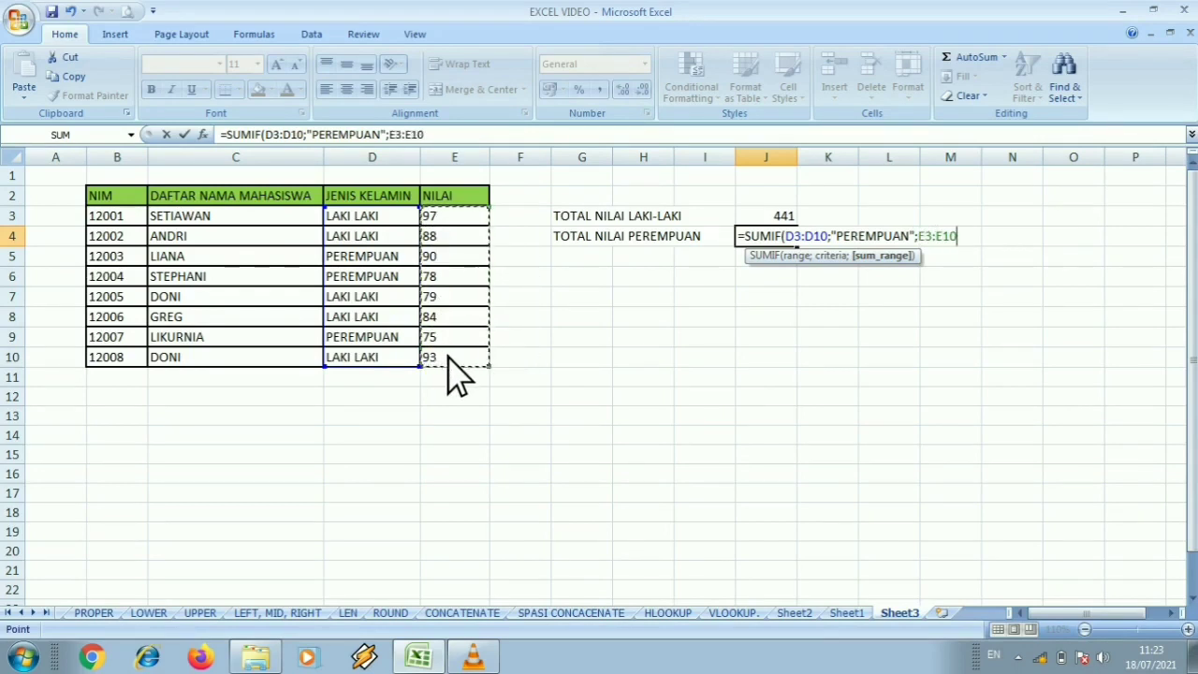
key(Return)
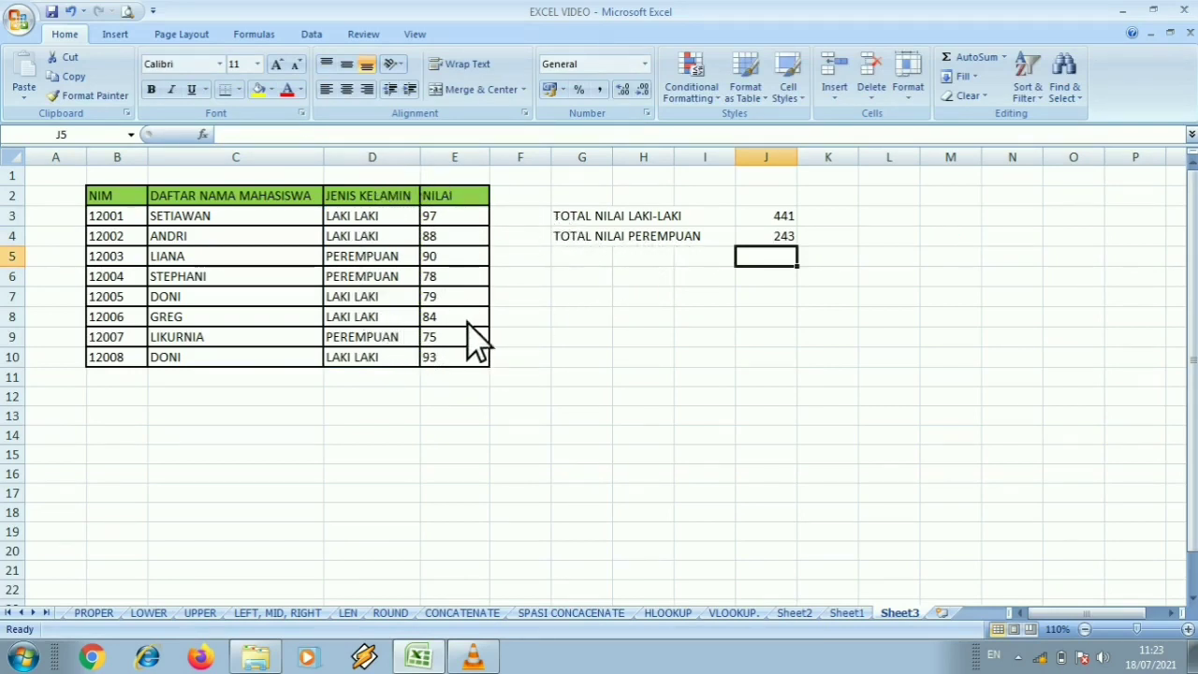
click(762, 236)
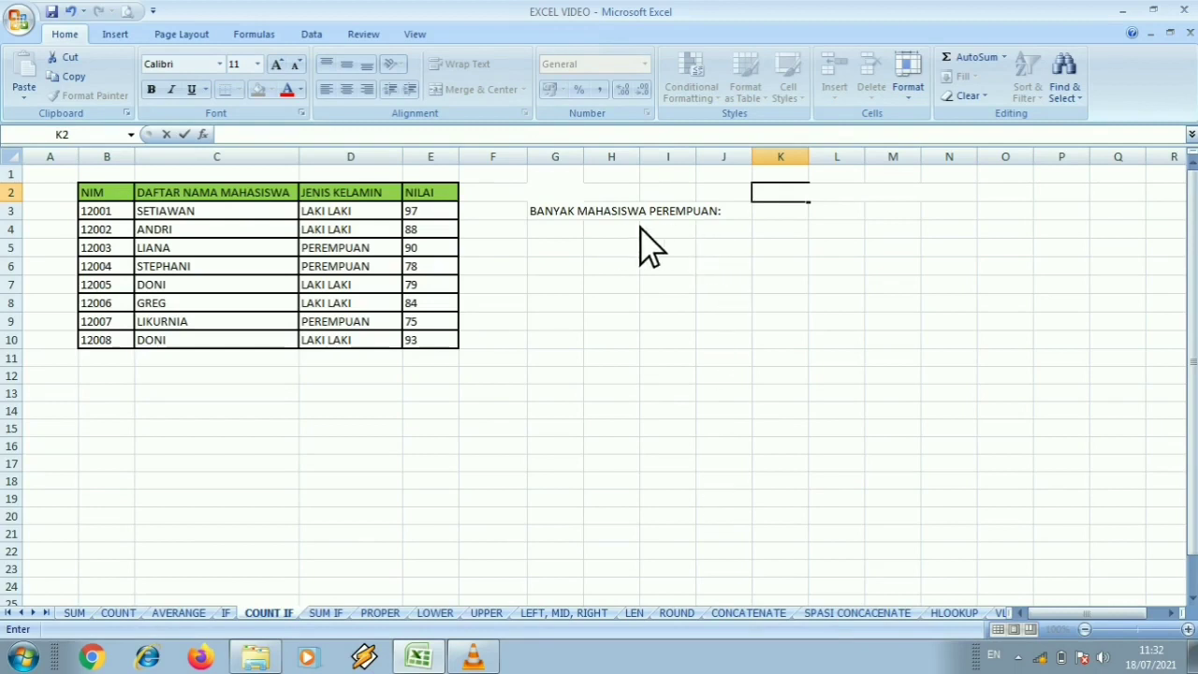
Step: Count the female students in K3 of the COUNT IF sheet with the formula =COUNTIF(D3:D10;"PEREMPUAN")
click(779, 210)
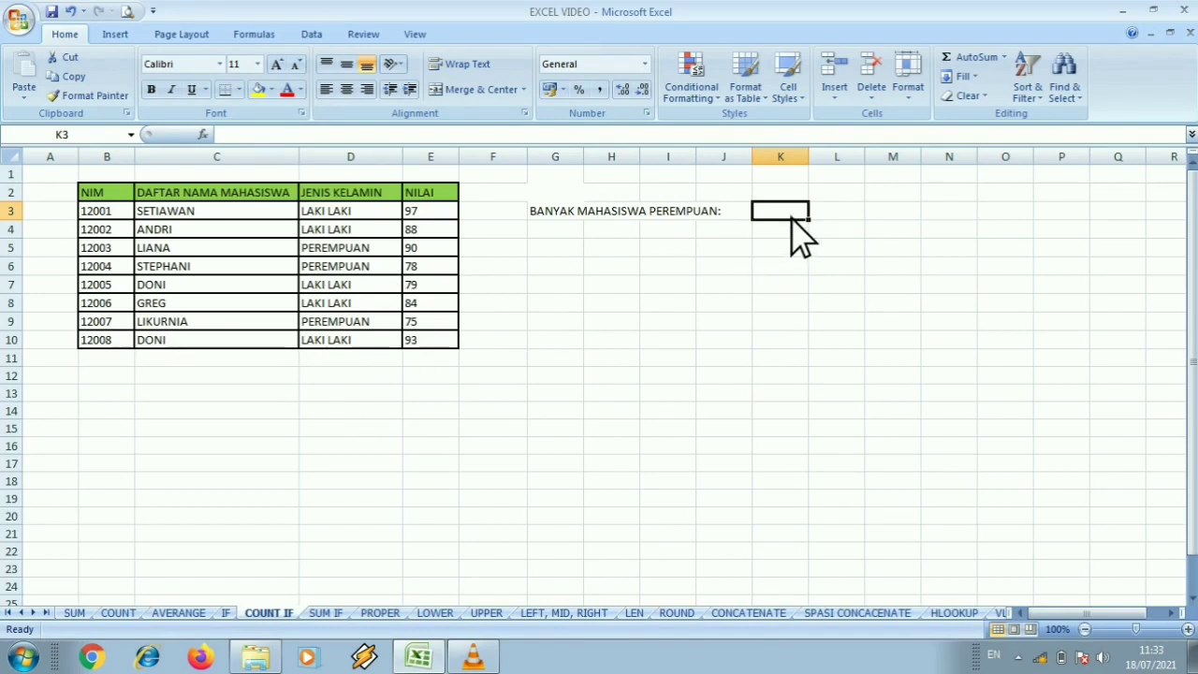
text(=)
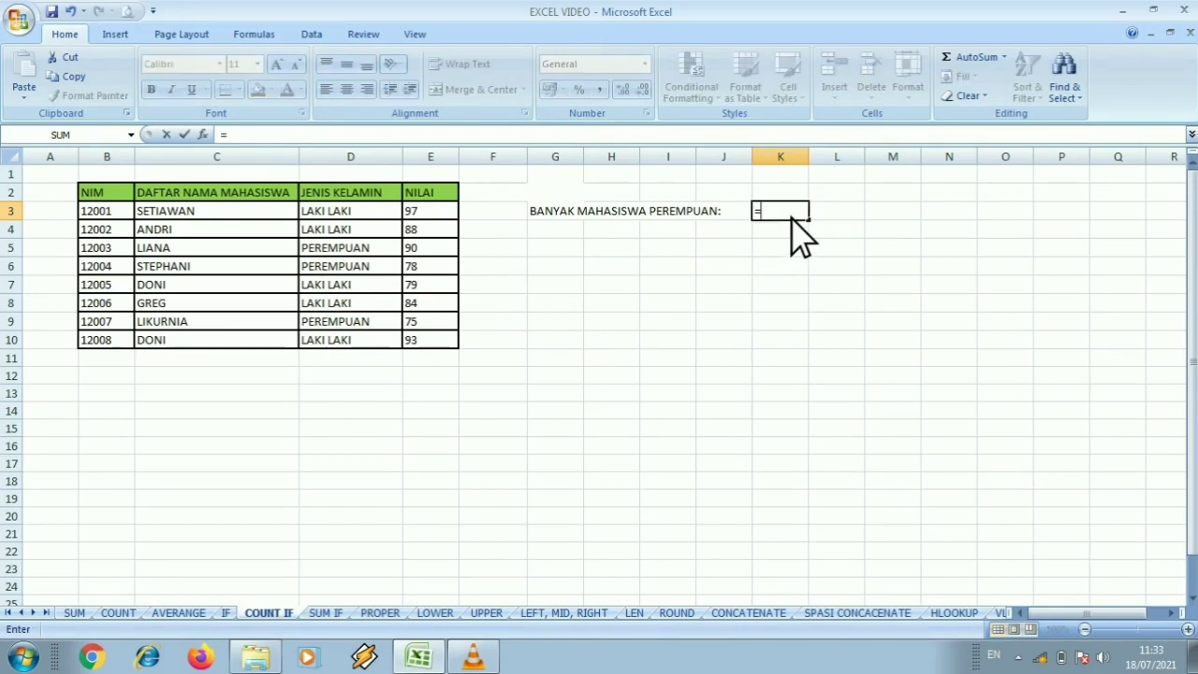
text(COU)
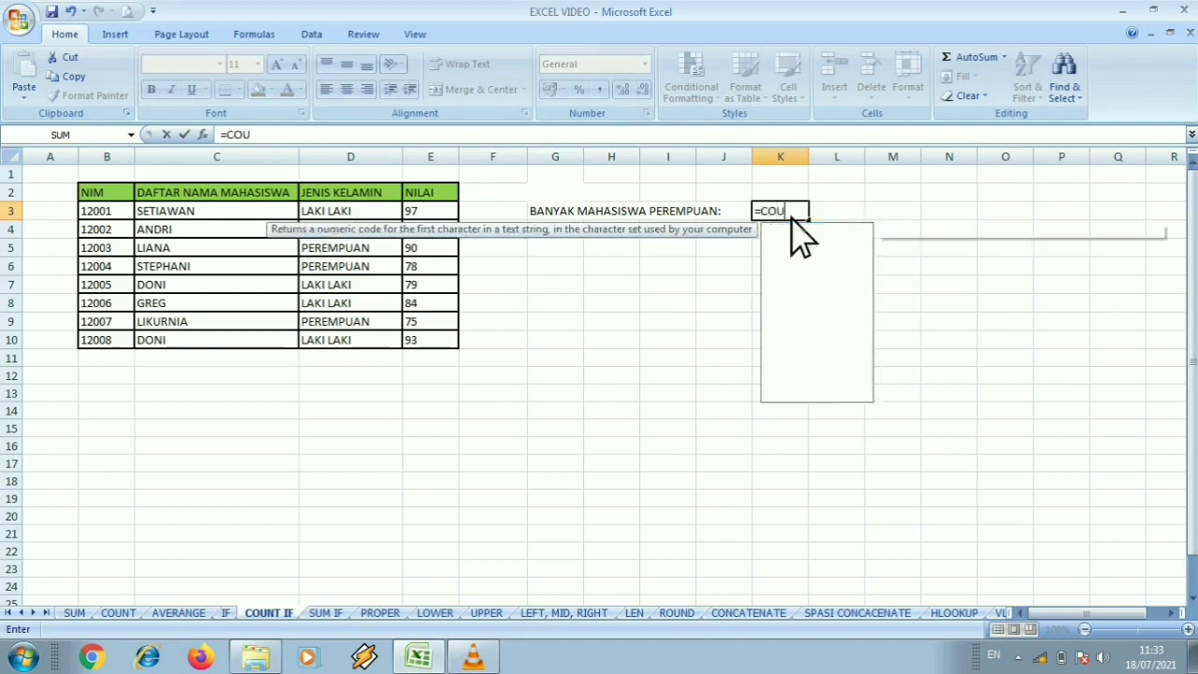
text(NTIF)
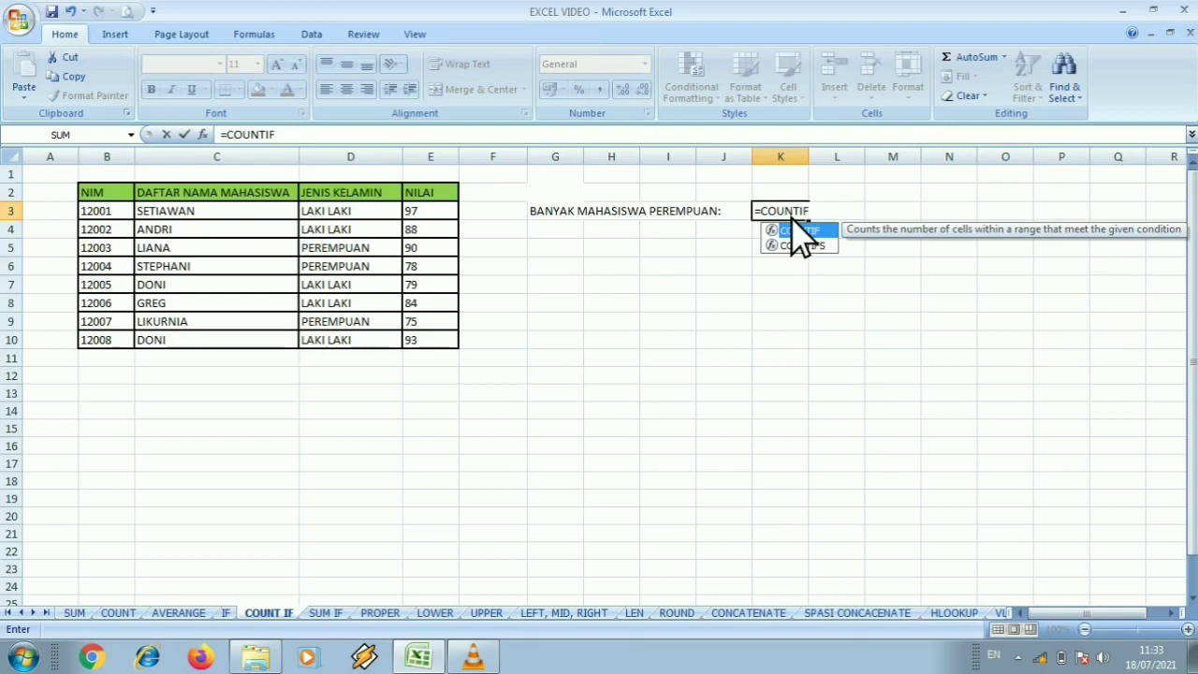
double_click(798, 231)
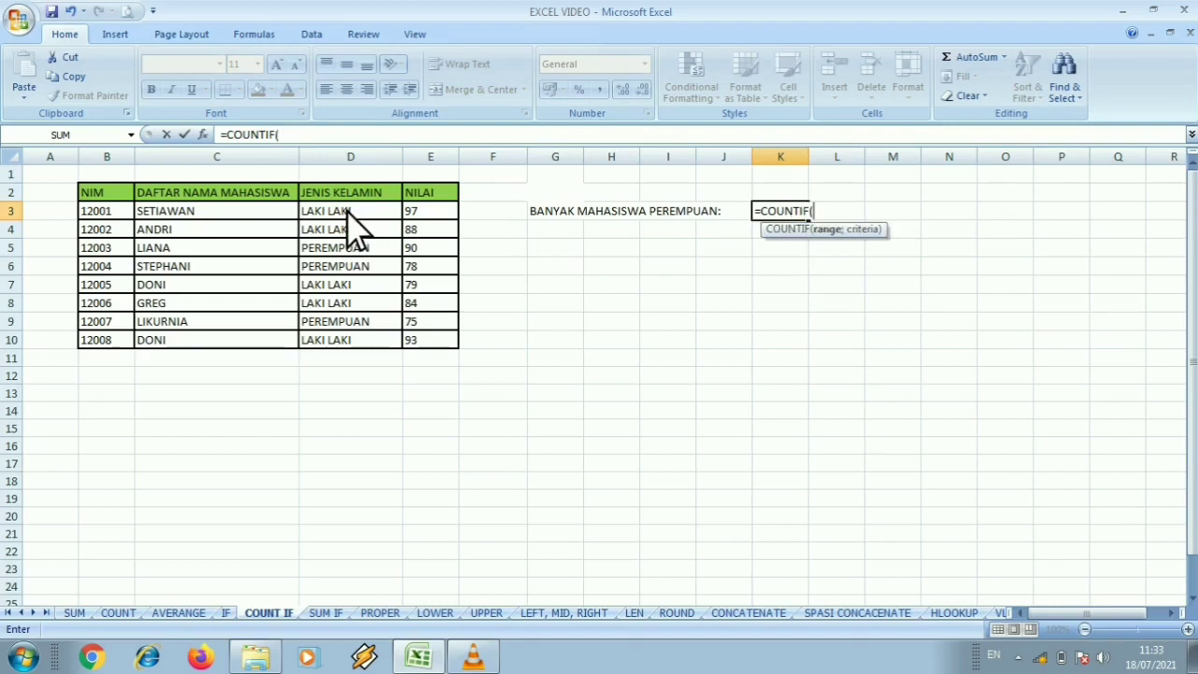
drag(347, 218, 361, 343)
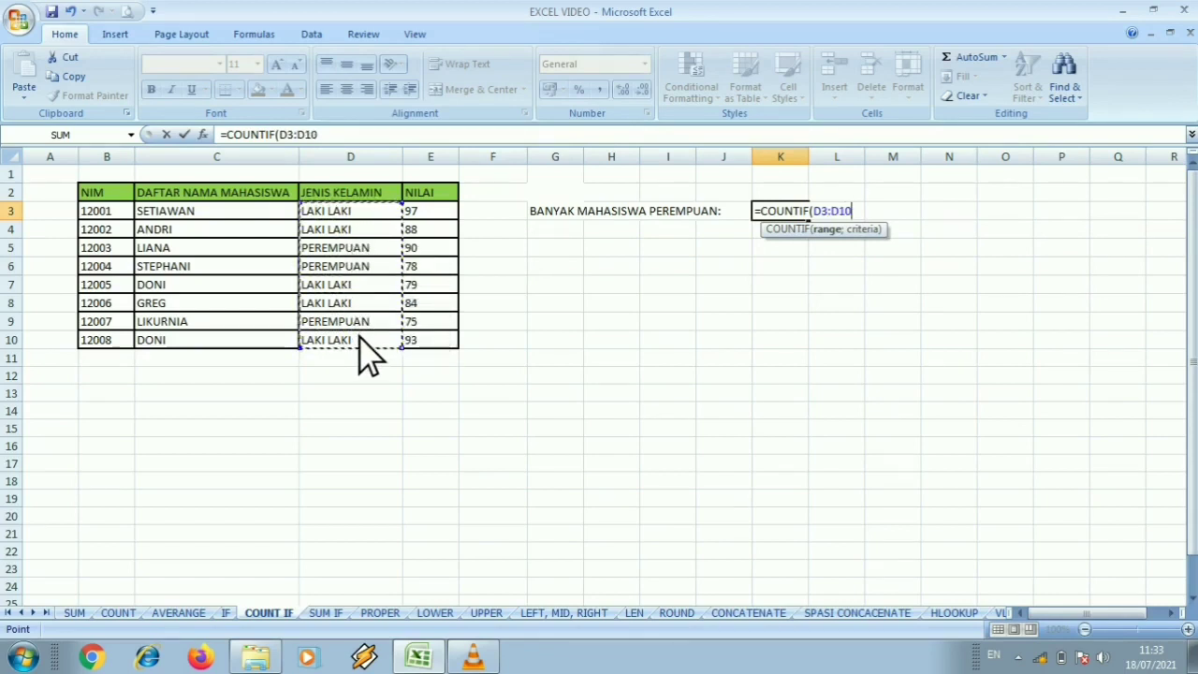
text(;)
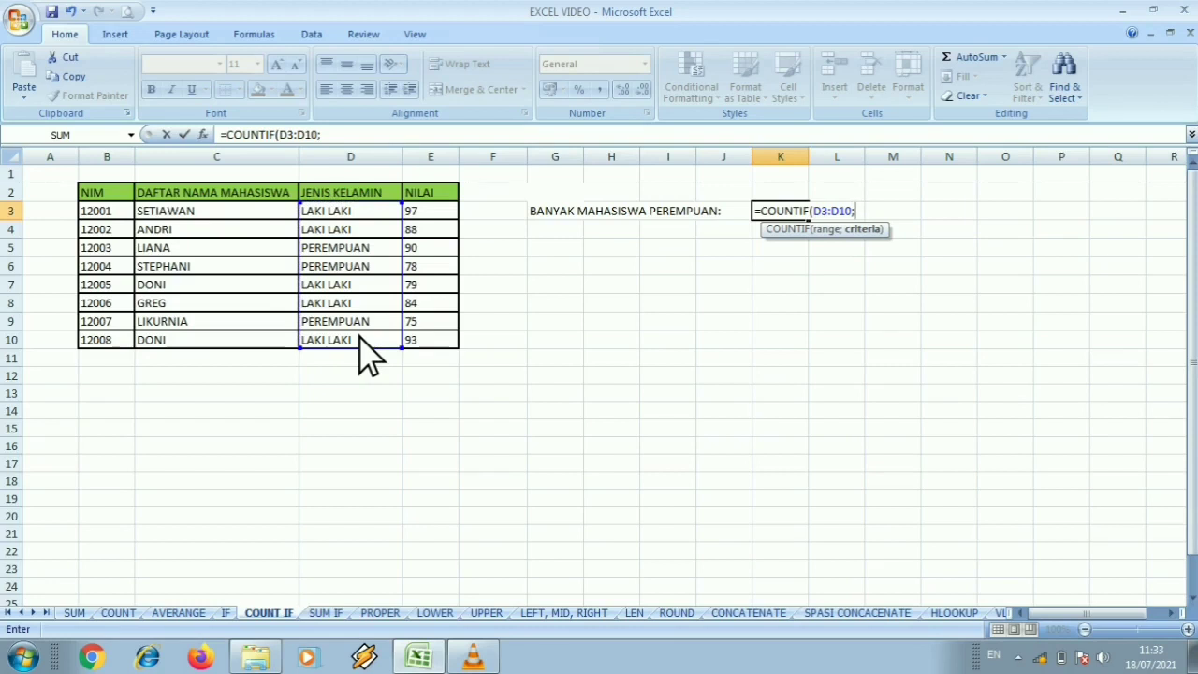
text("PEREMPUAN)
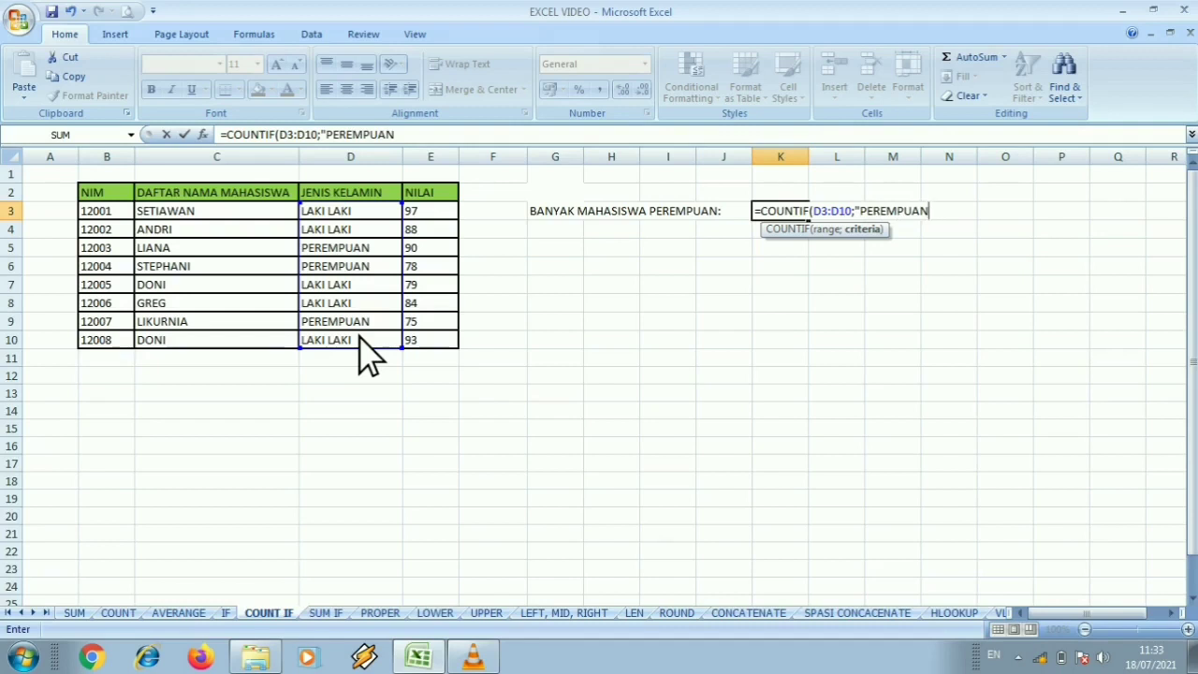
text("))
key(Return)
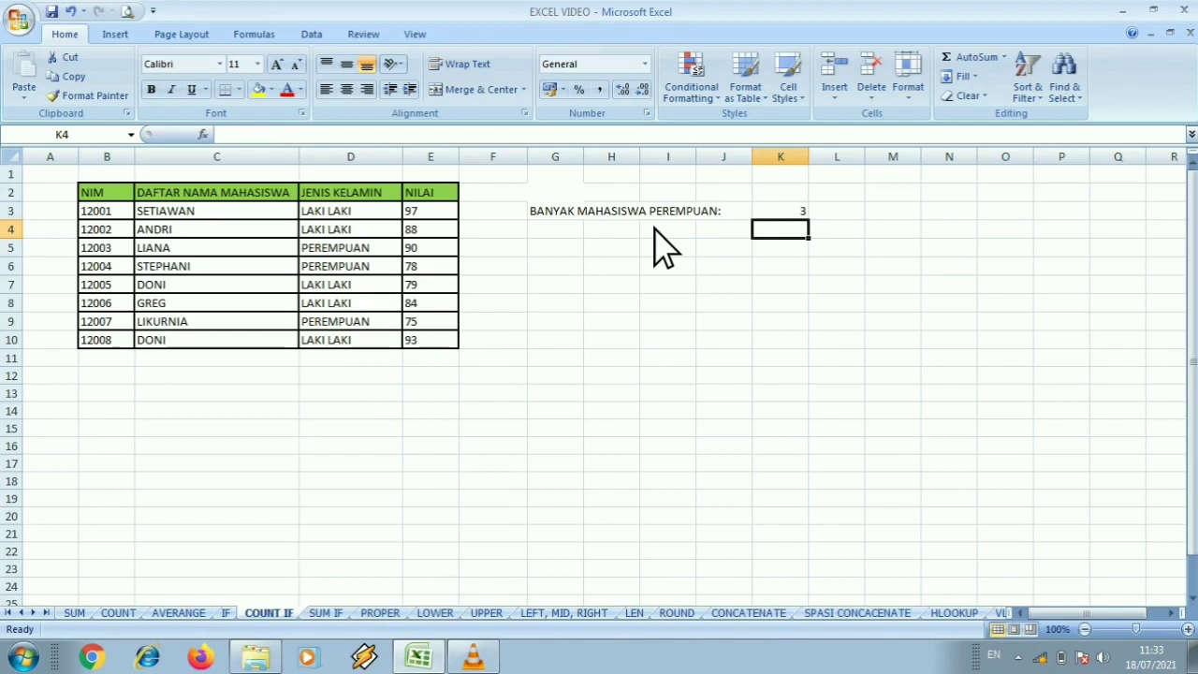
click(774, 211)
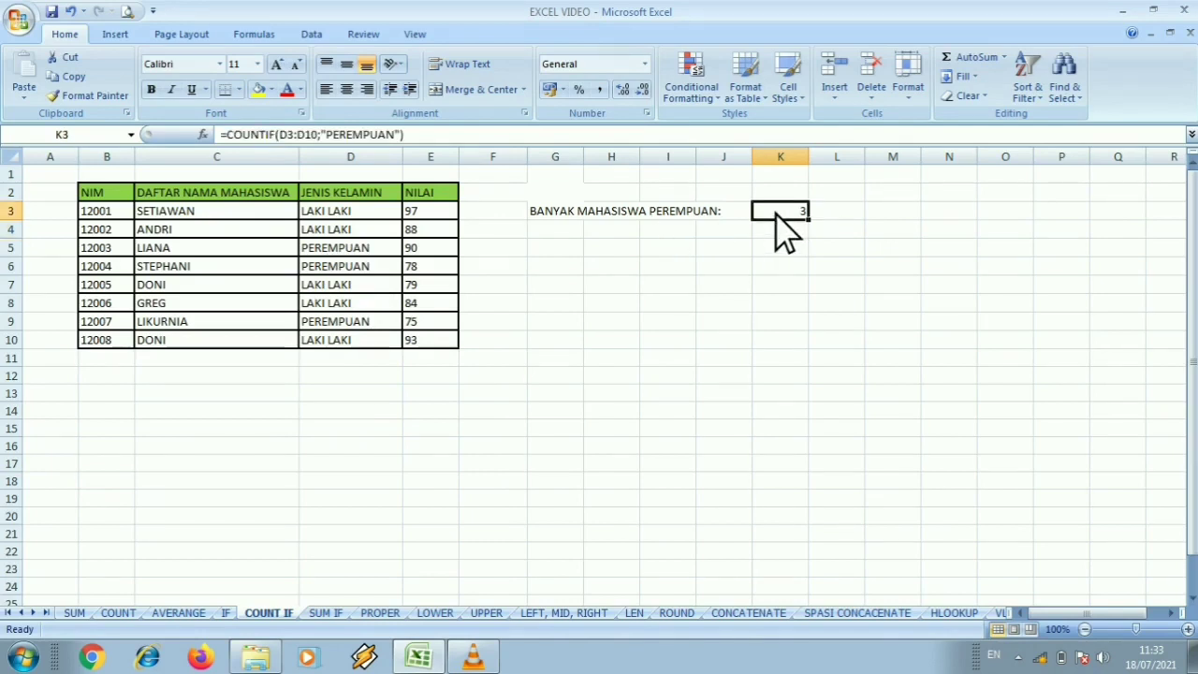
click(394, 136)
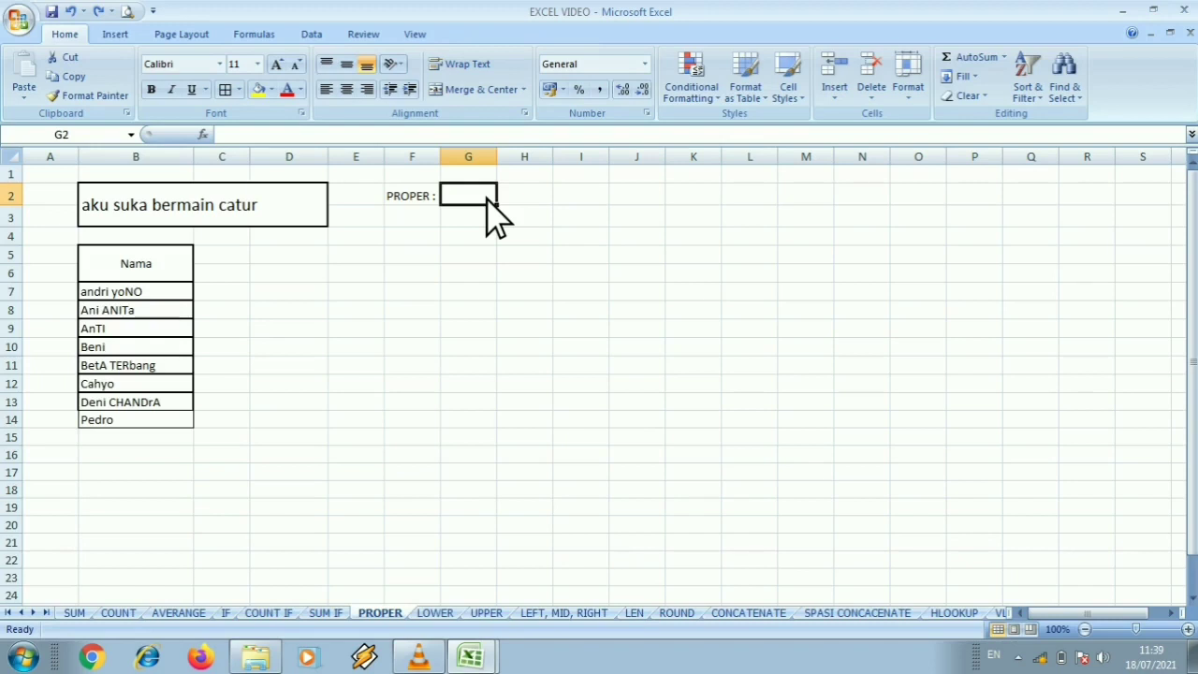
Step: Convert the sentence in B2 of the PROPER sheet to proper case in G2 with the formula =PROPER(B2)
text(=PR)
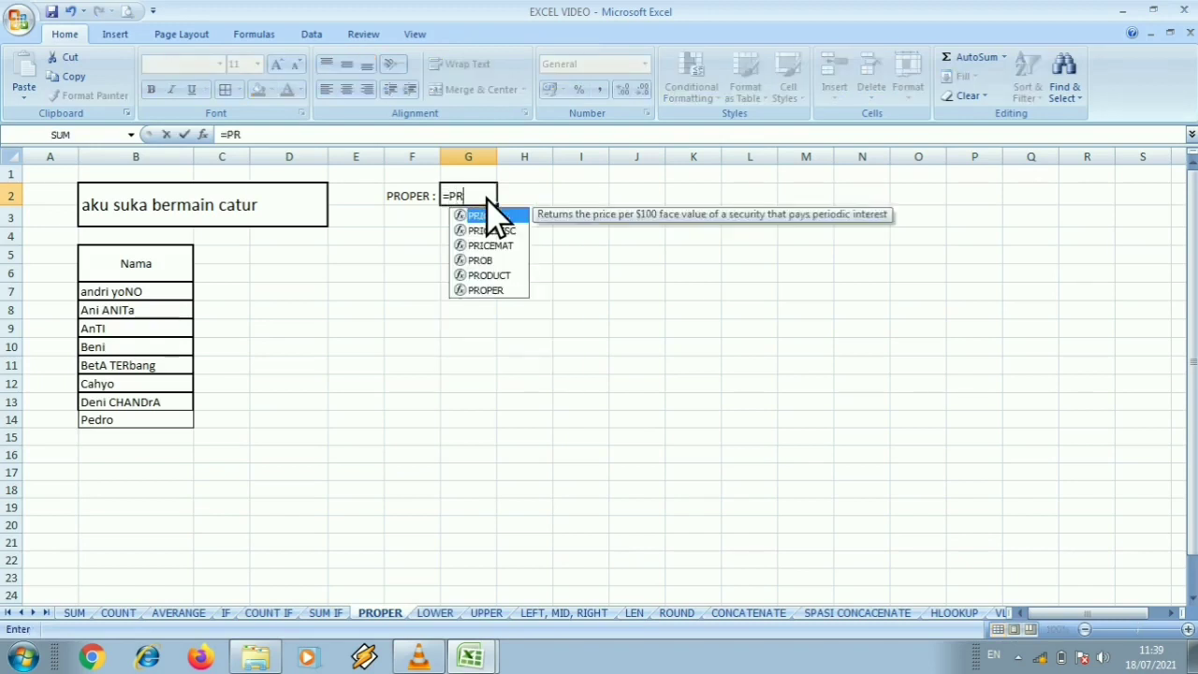
text(OPER)
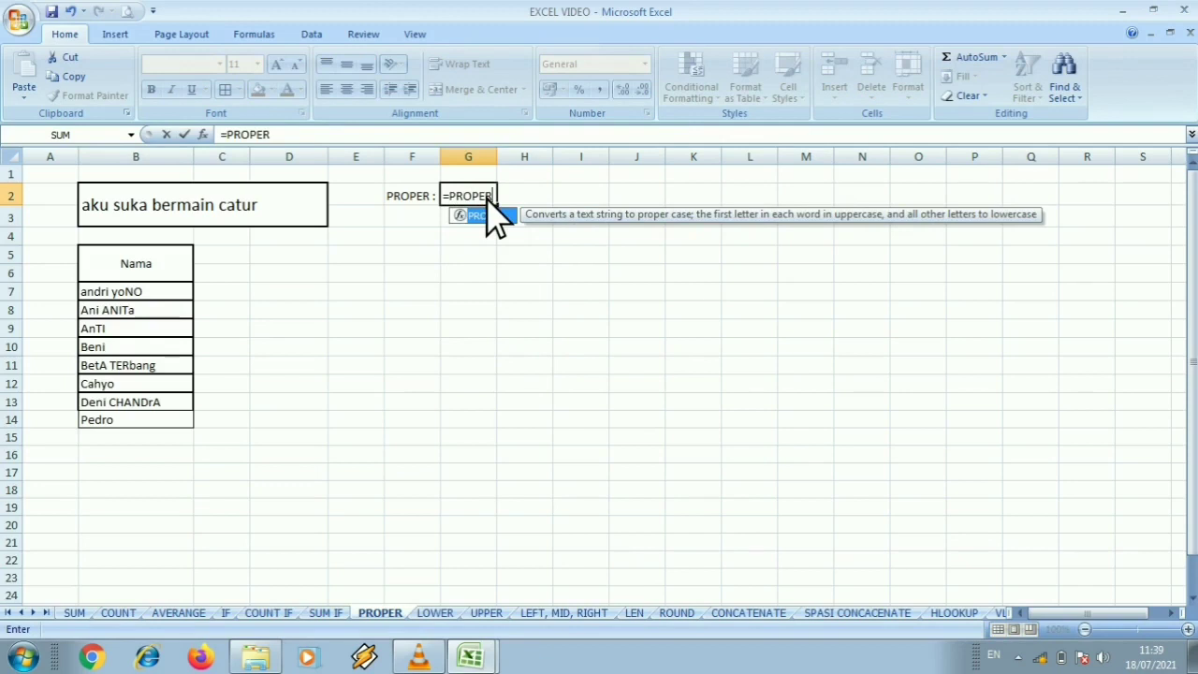
text(()
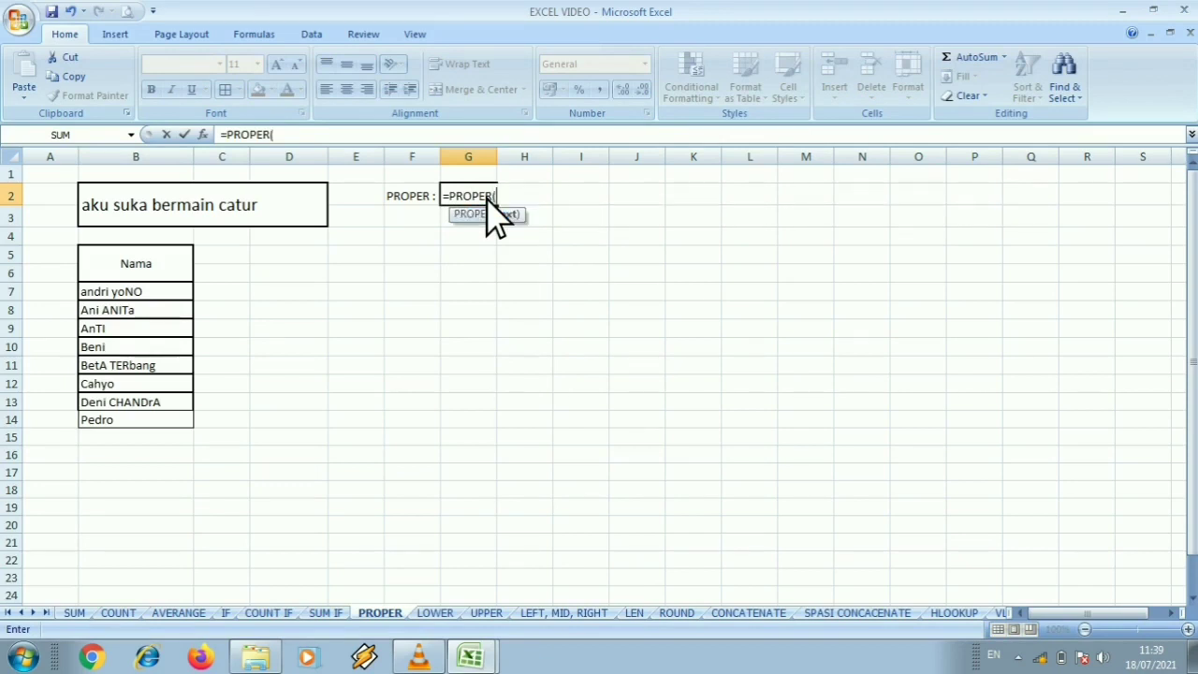
click(259, 204)
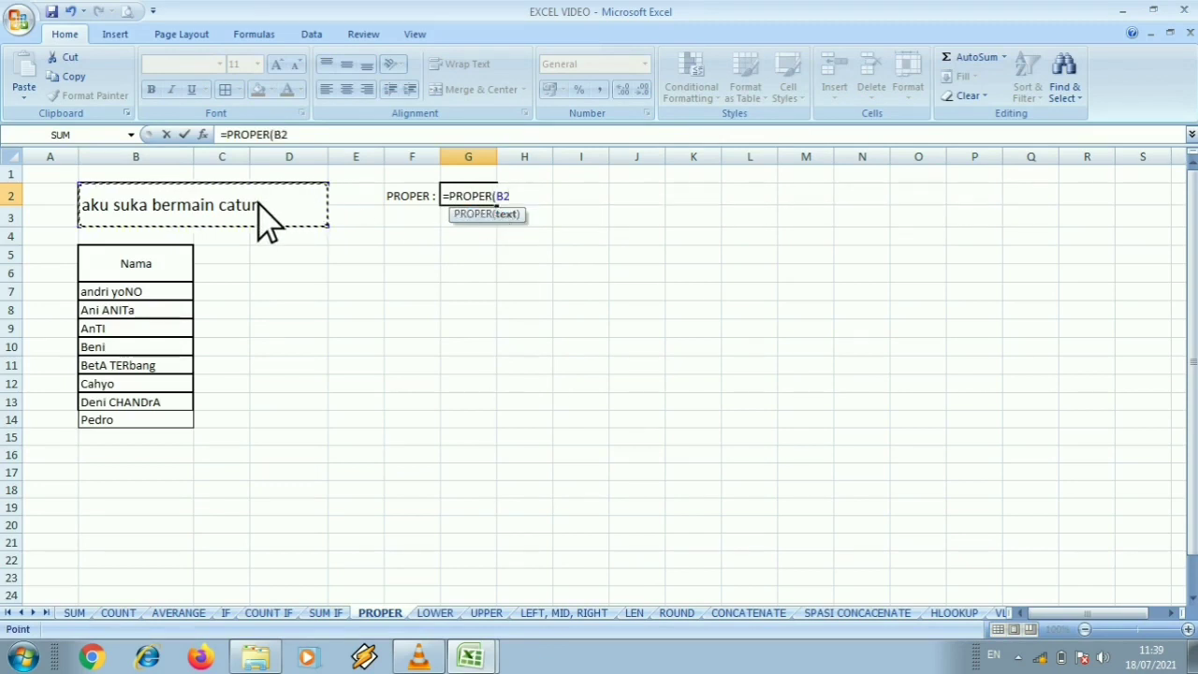
text())
key(Return)
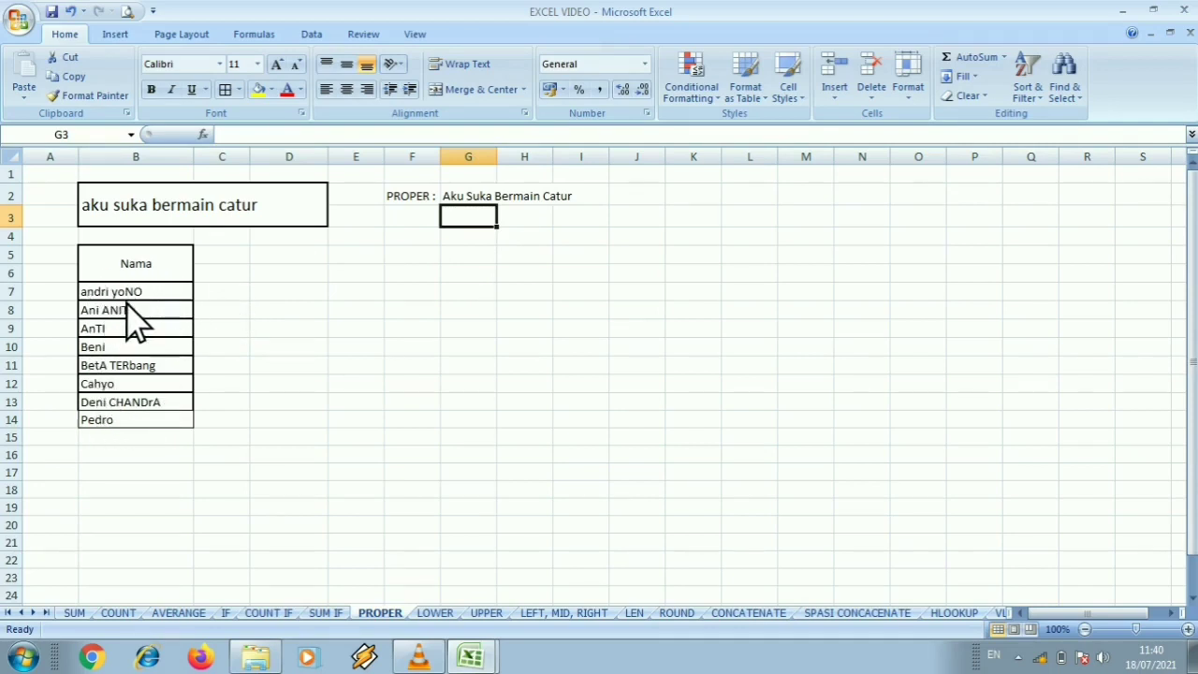
Step: Convert the first entry of the Nama list to proper case in C7 with =PROPER(B7) and widen column C to fit it
click(225, 296)
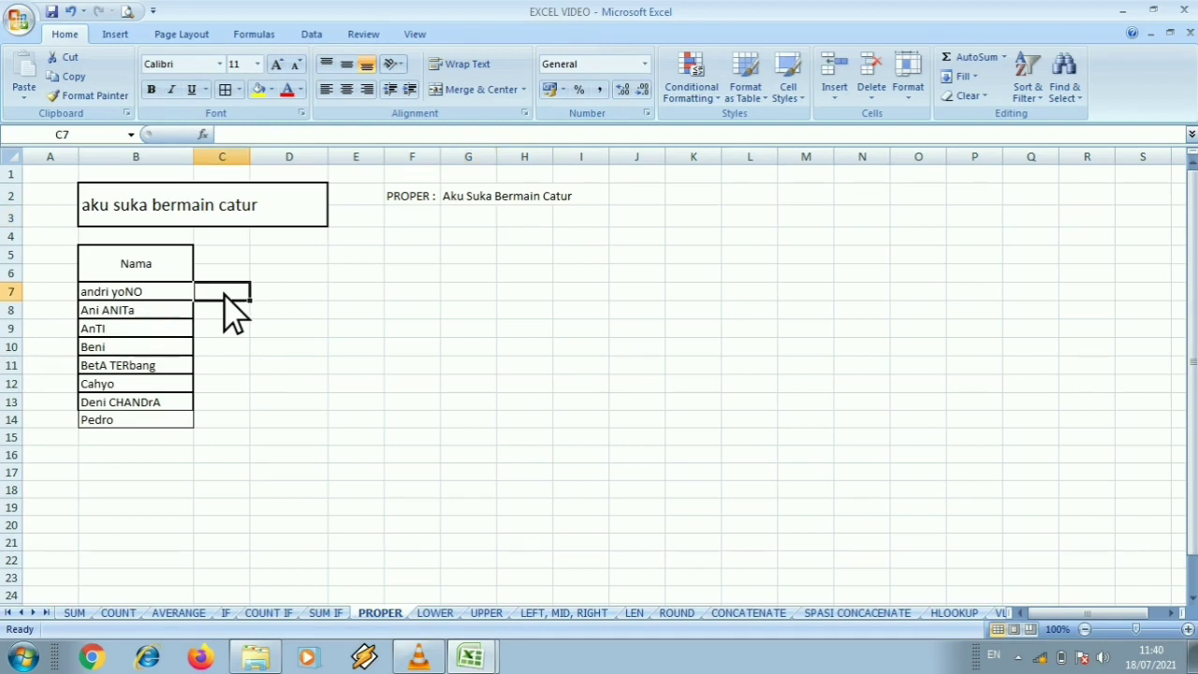
text(=)
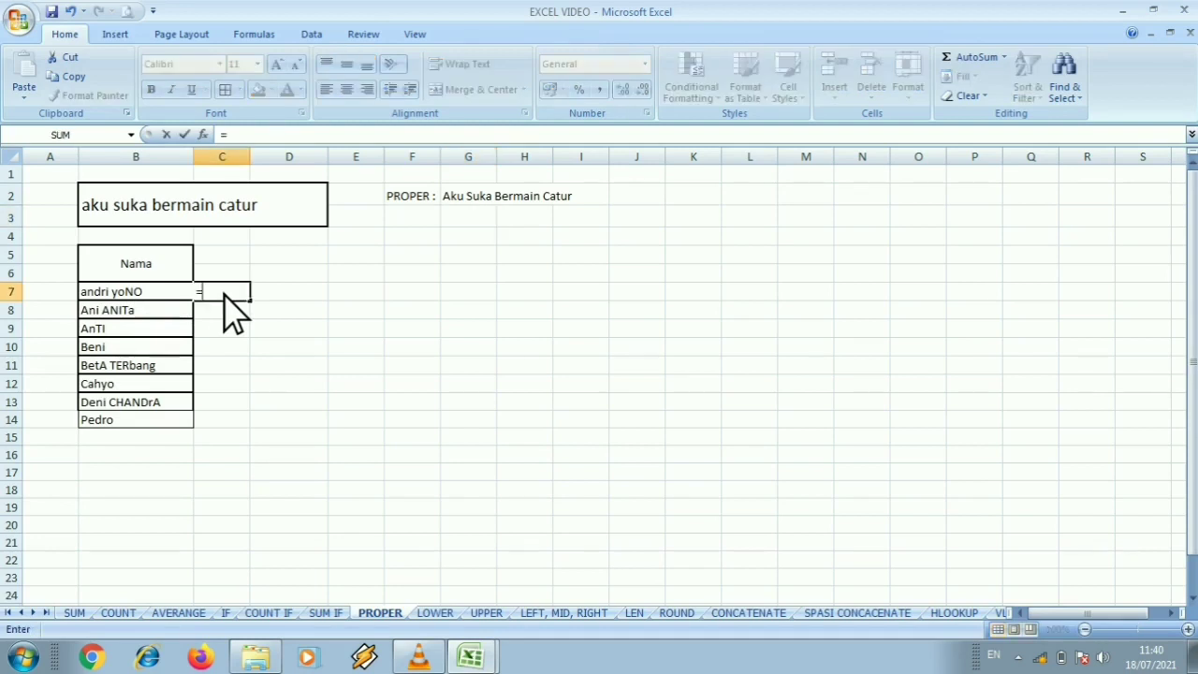
text(PROPER)
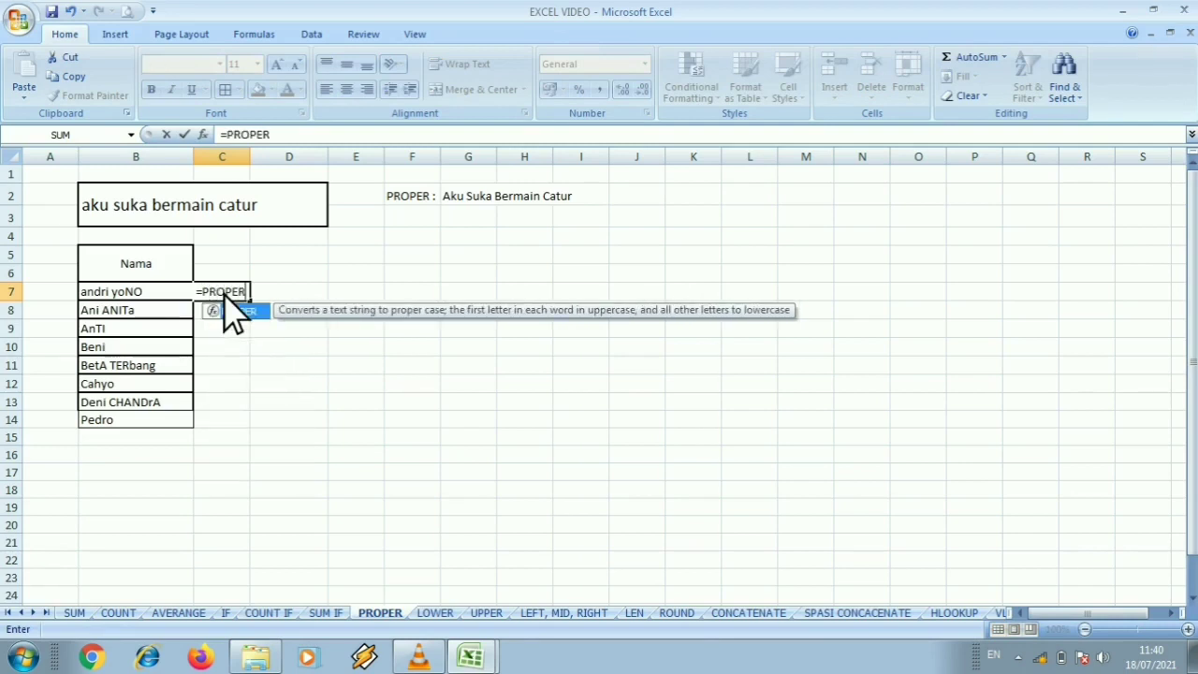
double_click(229, 309)
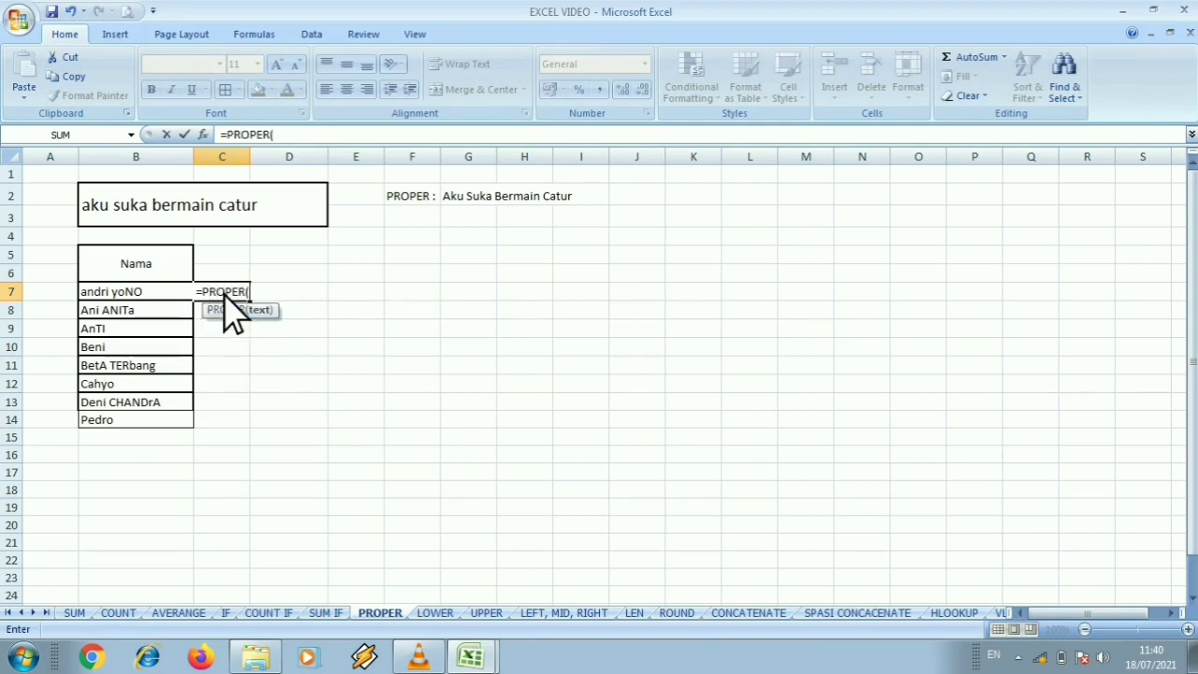
click(119, 298)
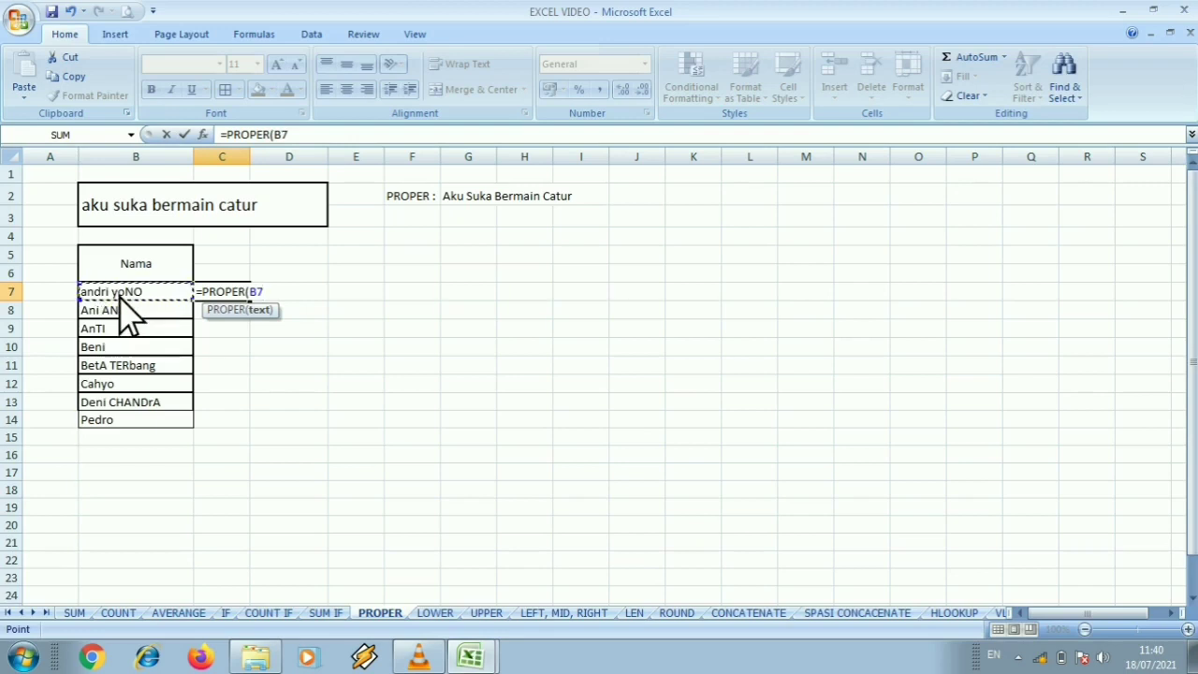
text())
key(Return)
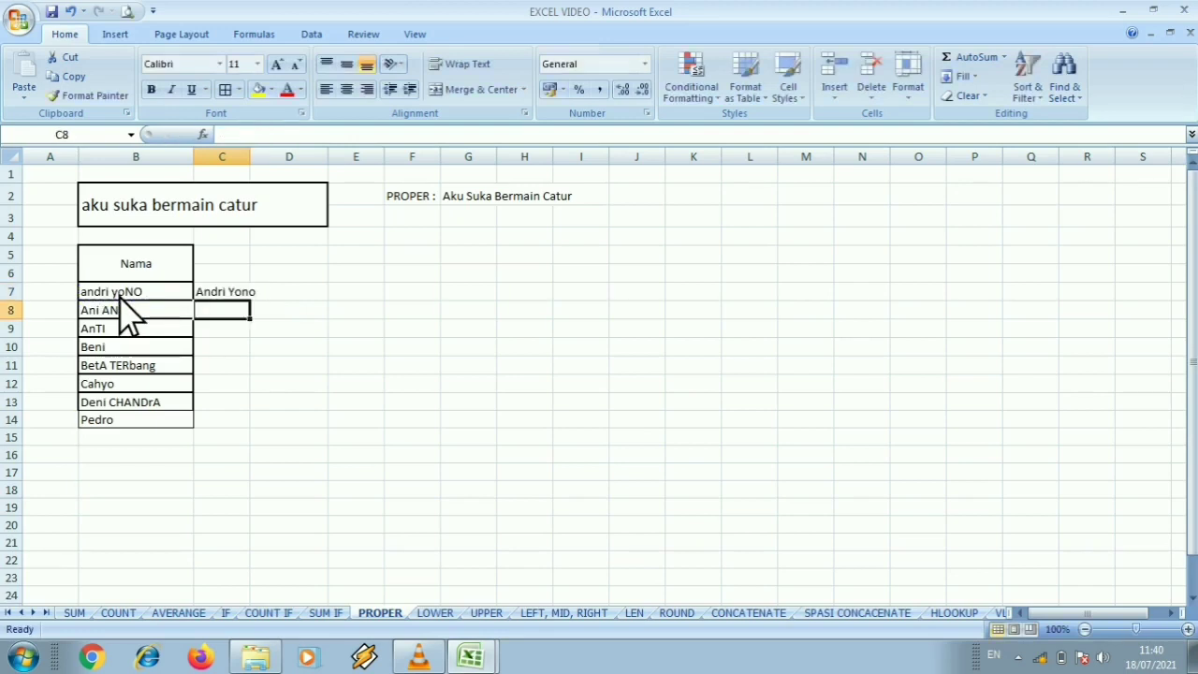
click(219, 297)
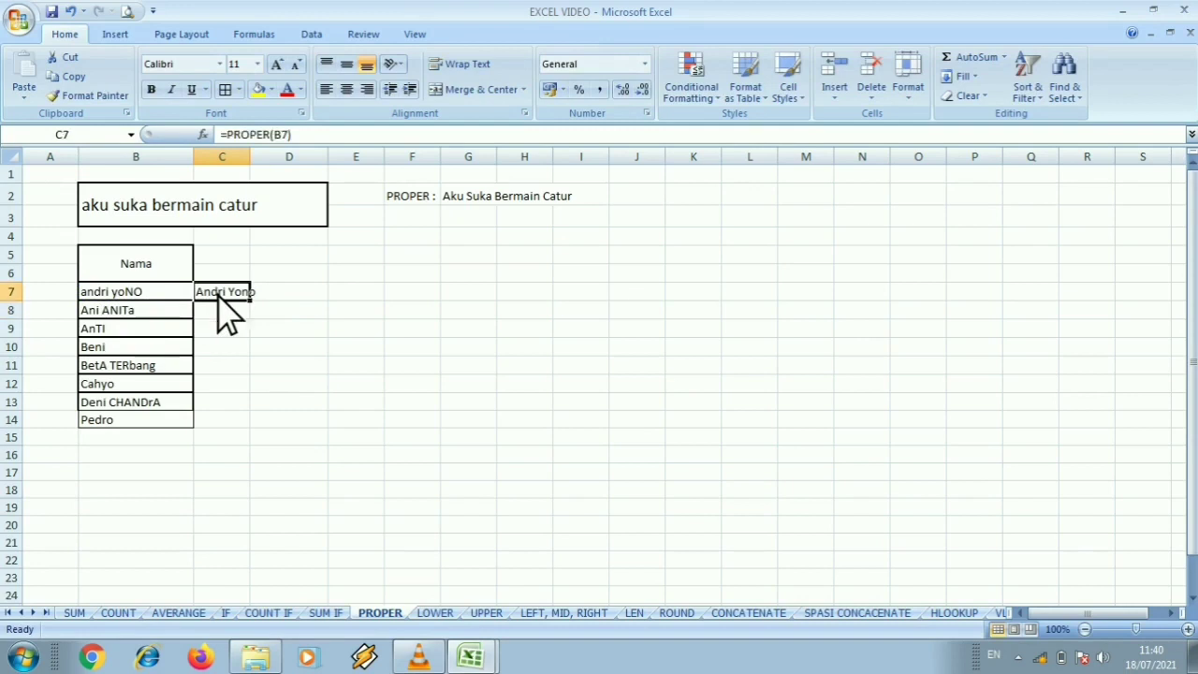
drag(250, 157, 263, 160)
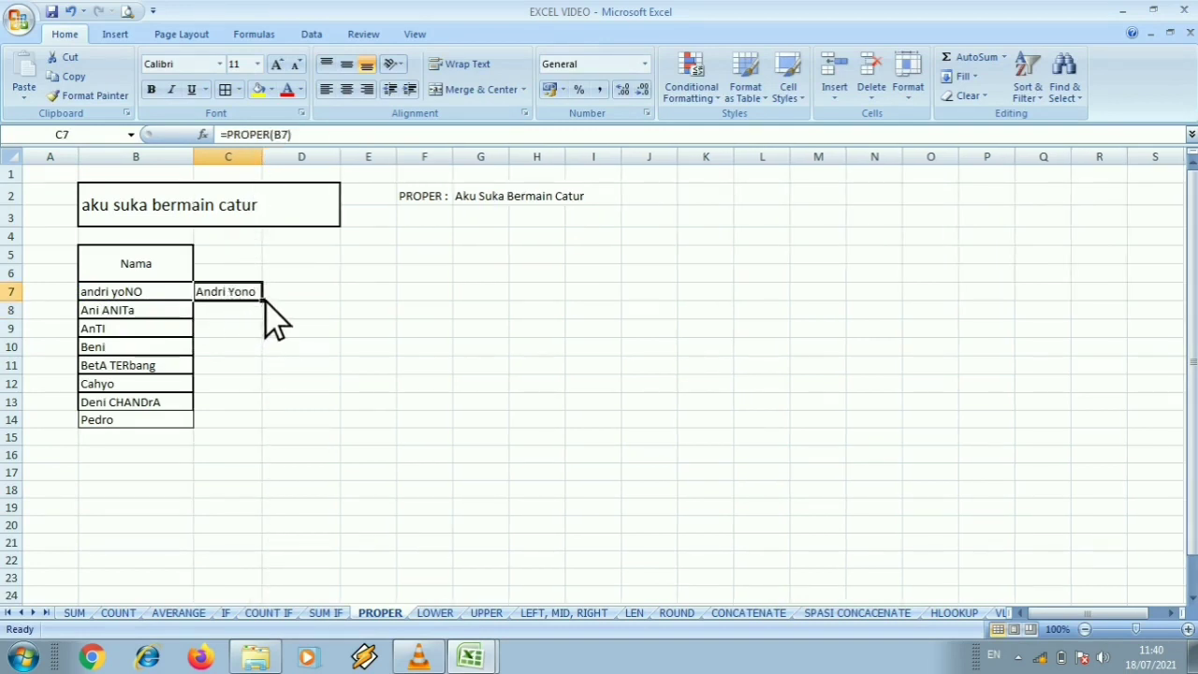
Step: Fill the PROPER formula from C7 down to C14 and widen column C to fit the longest names
drag(264, 300, 262, 424)
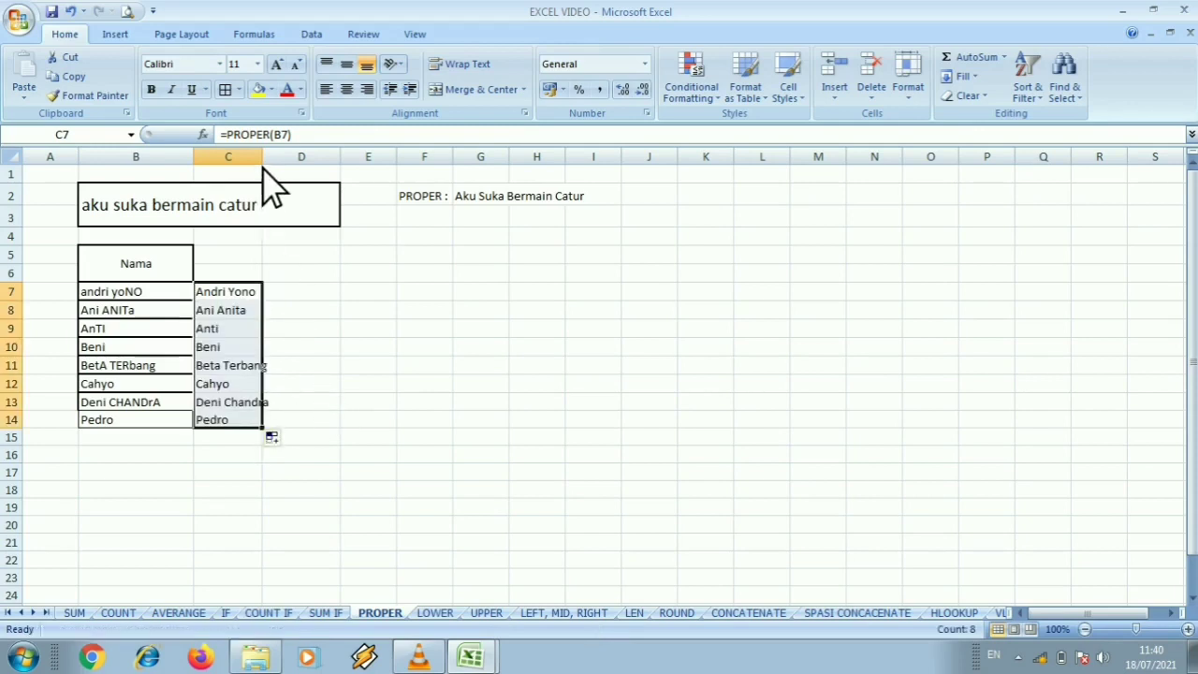
drag(262, 161, 277, 165)
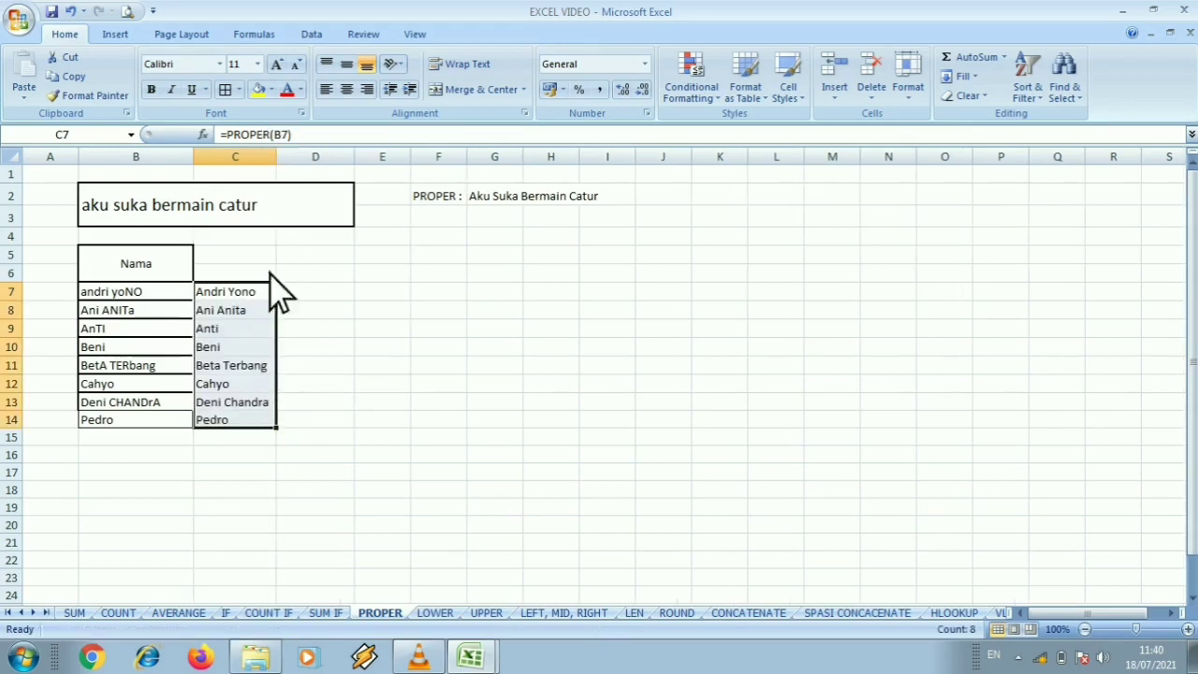
click(382, 423)
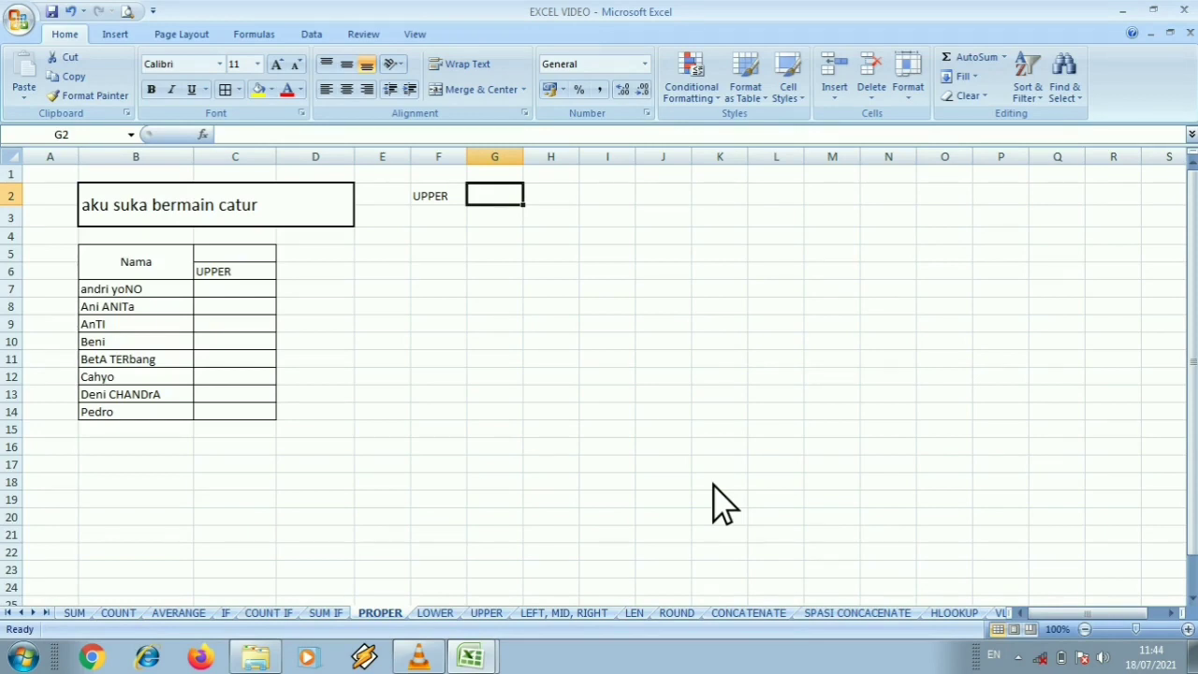
Step: Convert the sentence in B2 to uppercase in G2 with the formula =UPPER(B2)
text(=U)
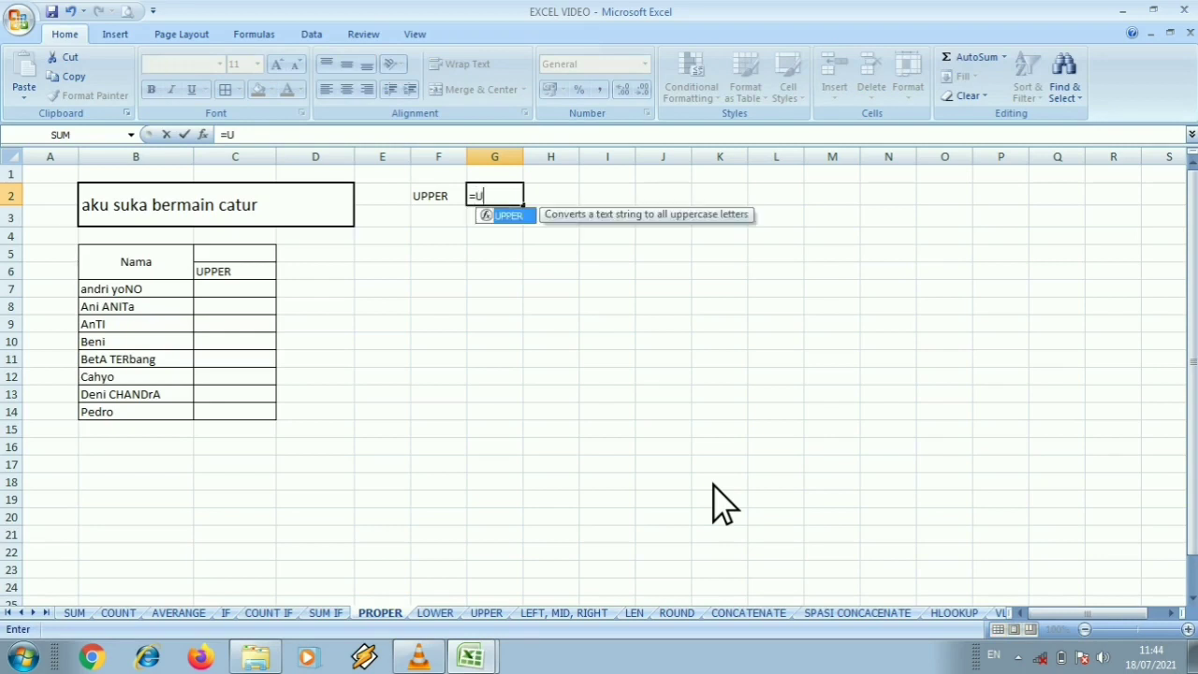
text(PPER()
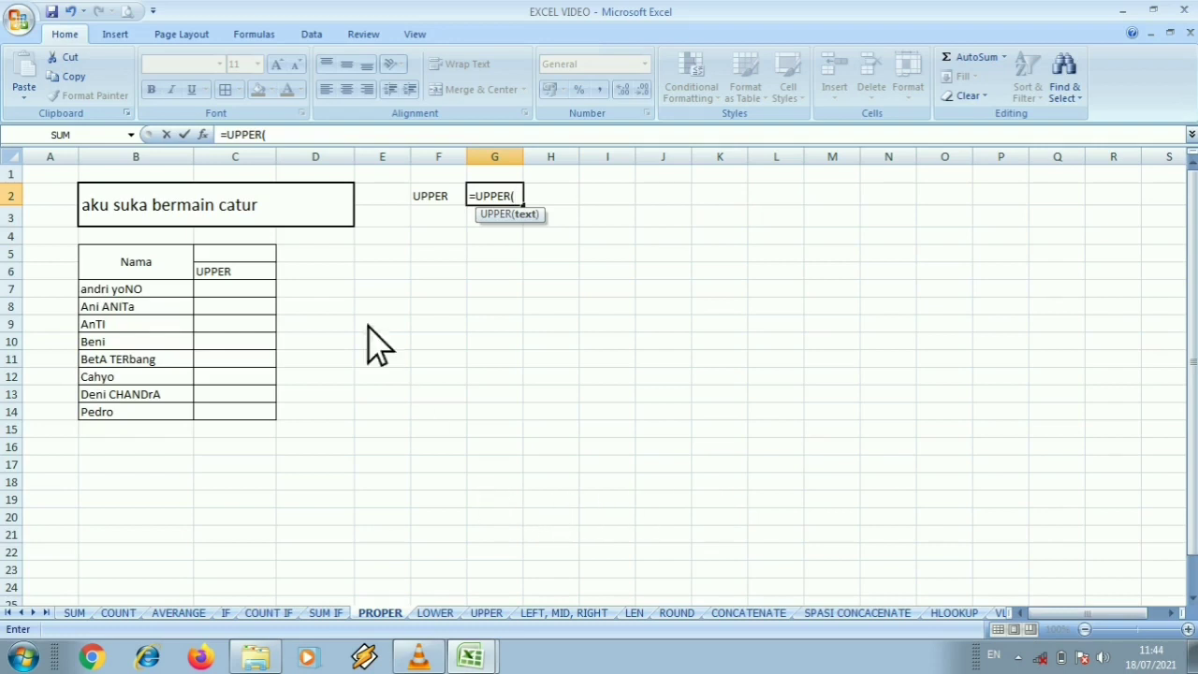
click(273, 211)
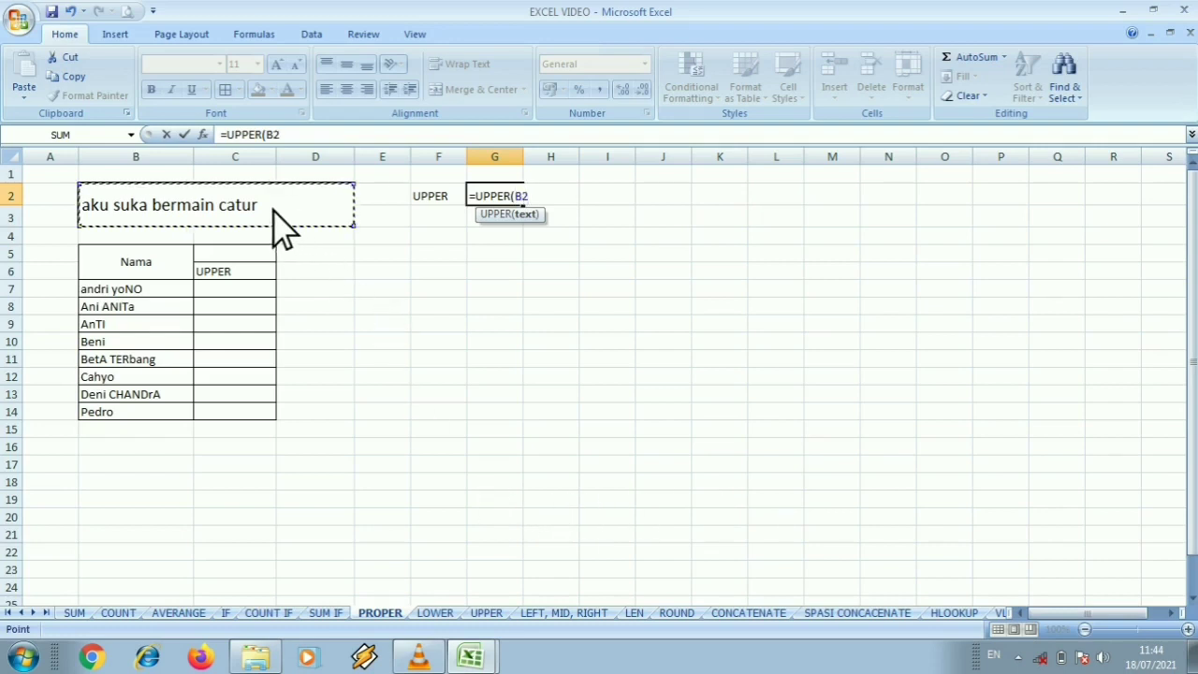
text())
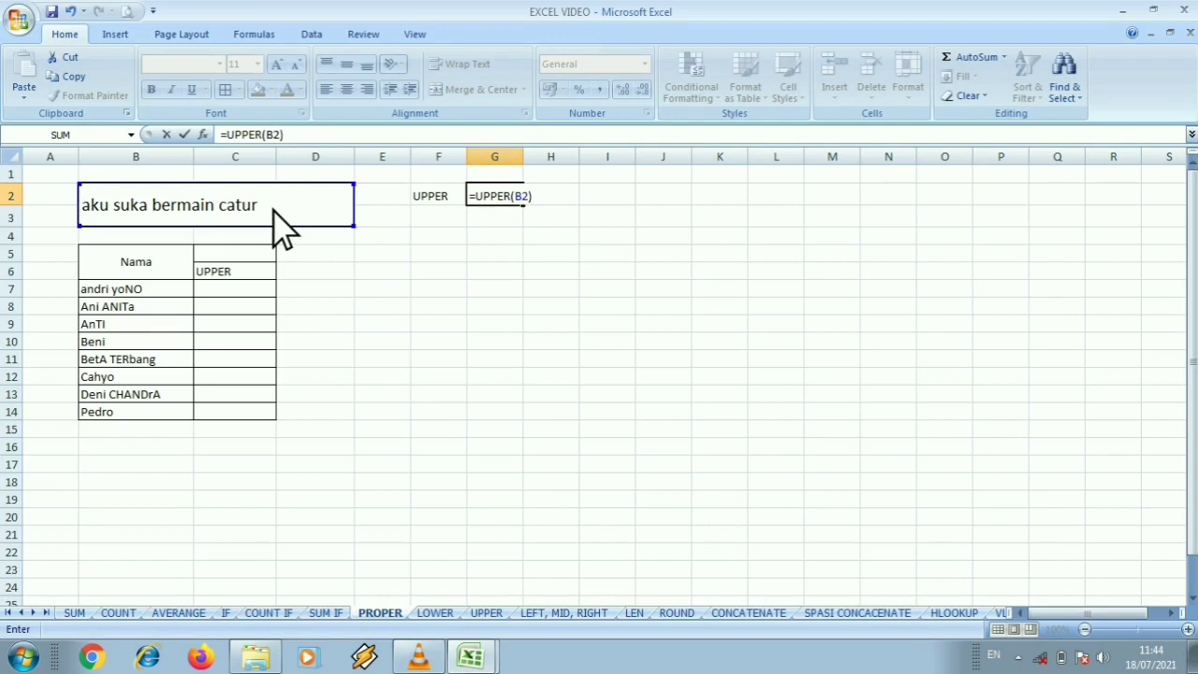
key(Return)
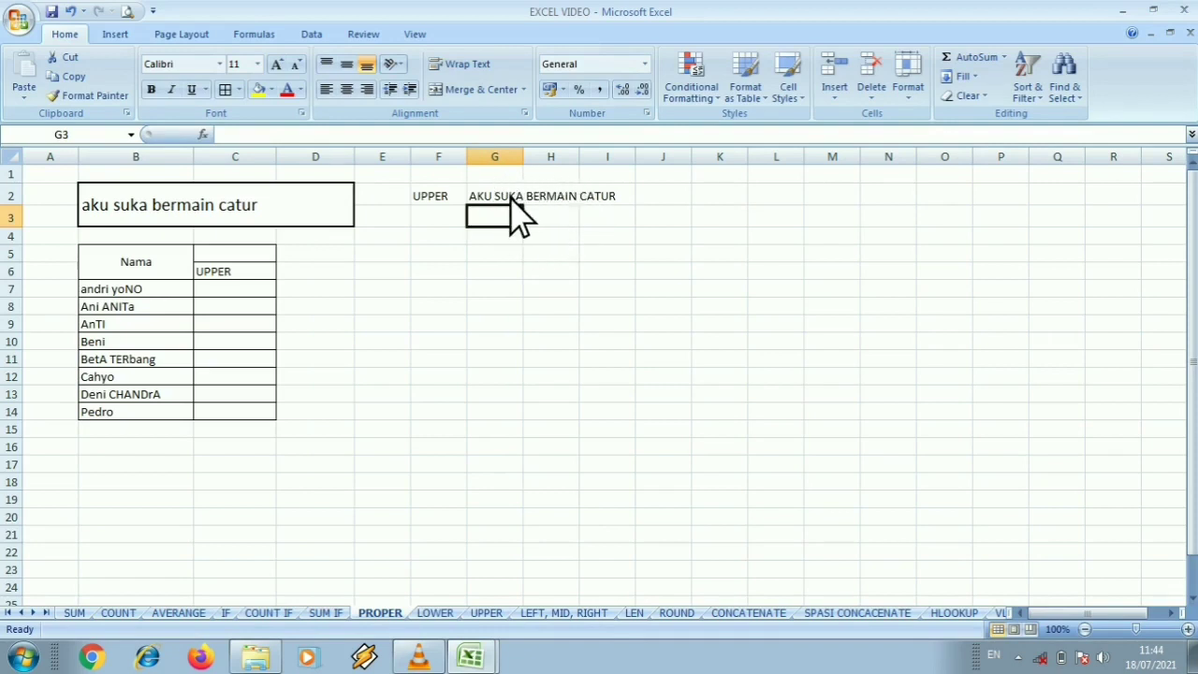
Step: Convert the first entry of the Nama list to uppercase in C7 with the formula =UPPER(B7)
click(231, 296)
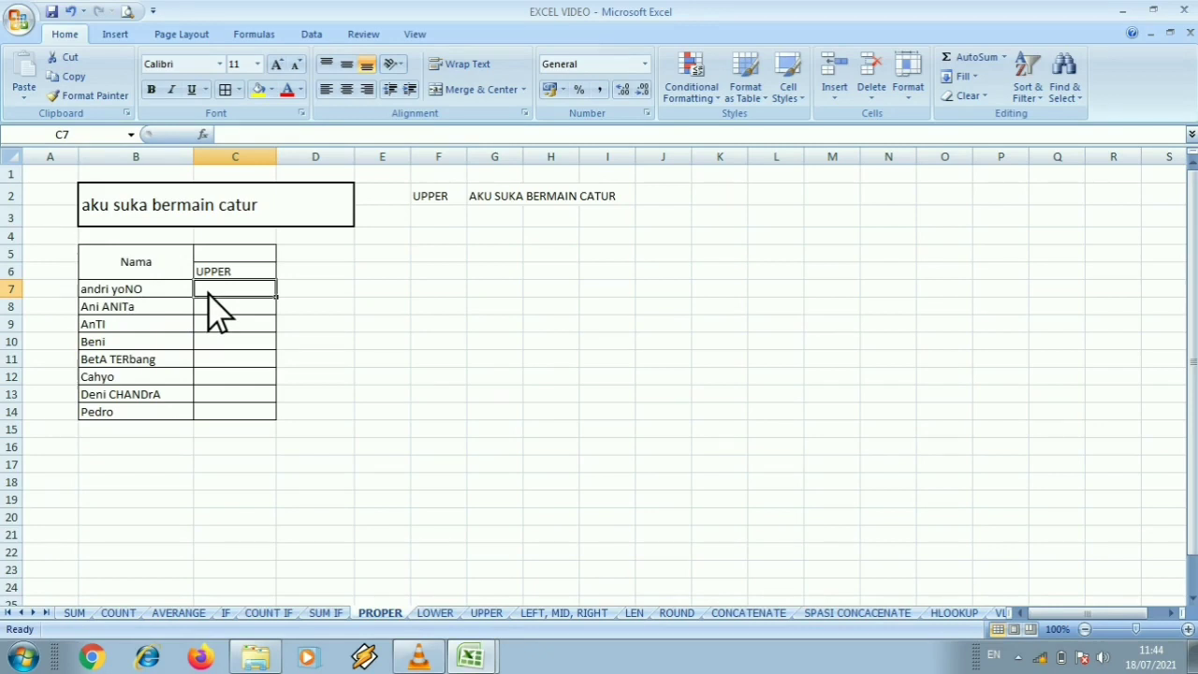
text(=)
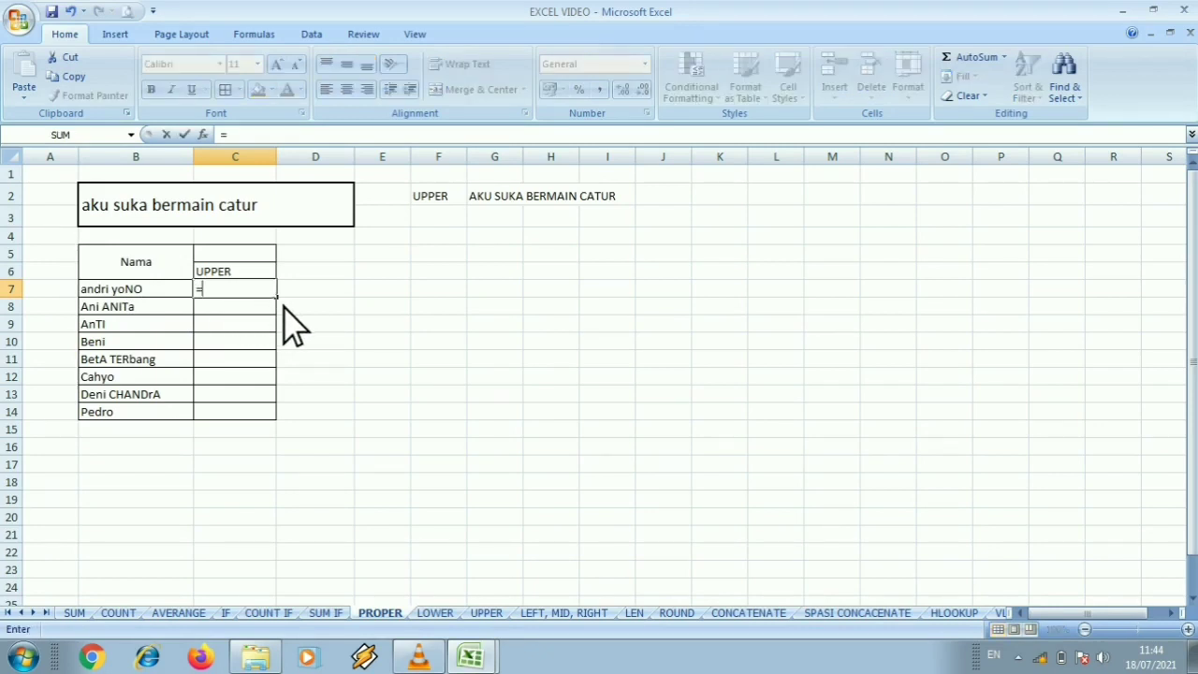
text(UPPER)
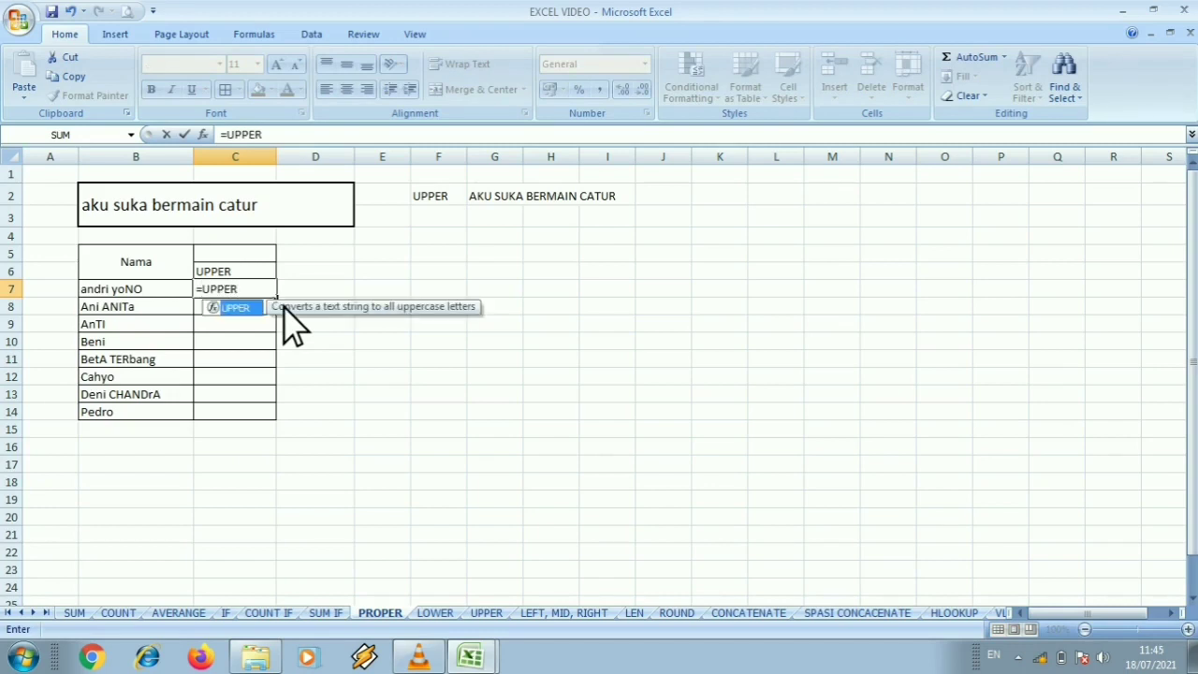
text(()
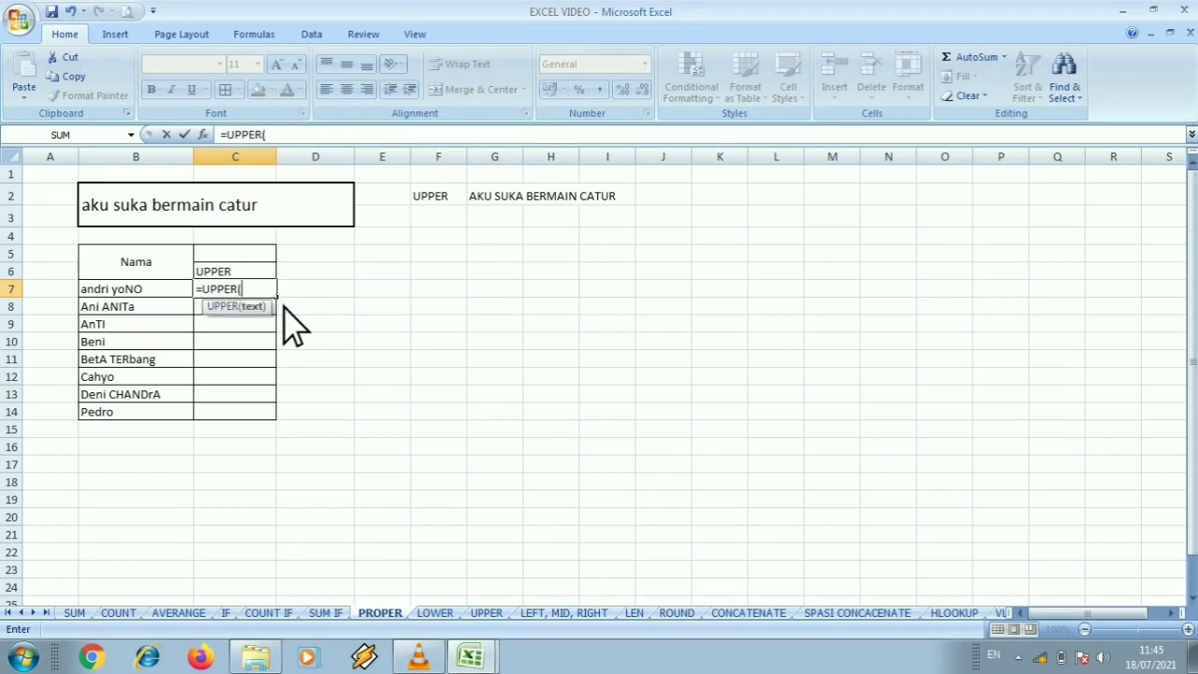
click(143, 293)
key(Return)
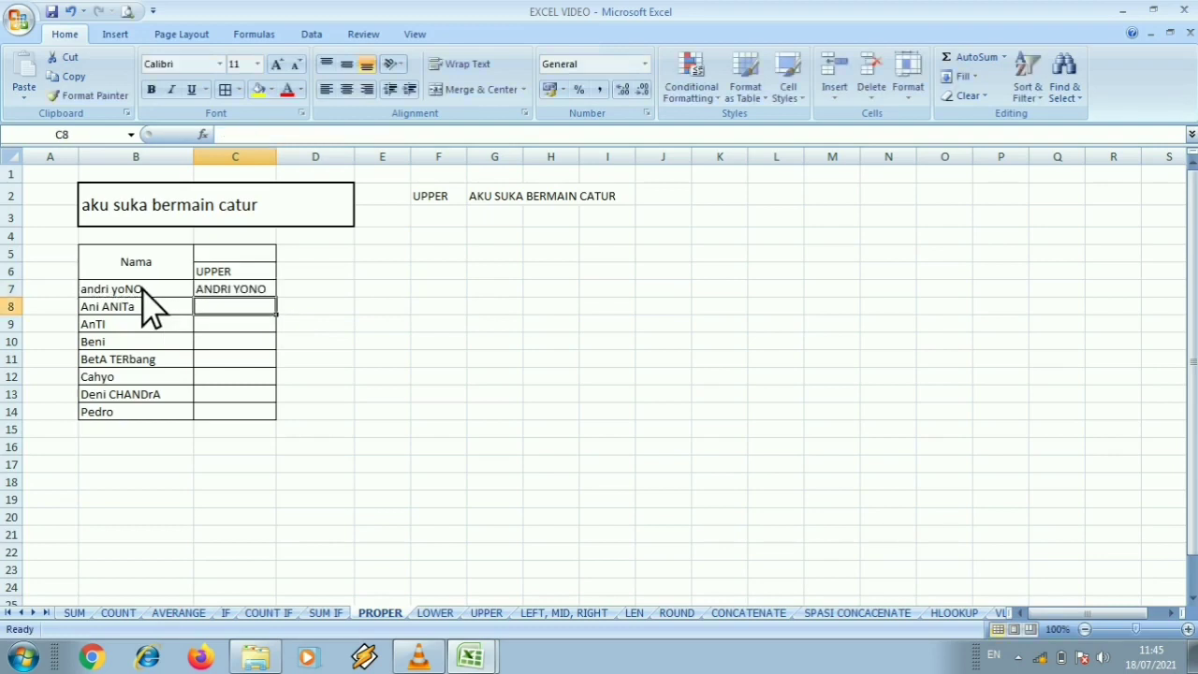
Step: Fill the UPPER formula from C7 down to C14 and widen column C to fit the uppercase names
click(224, 292)
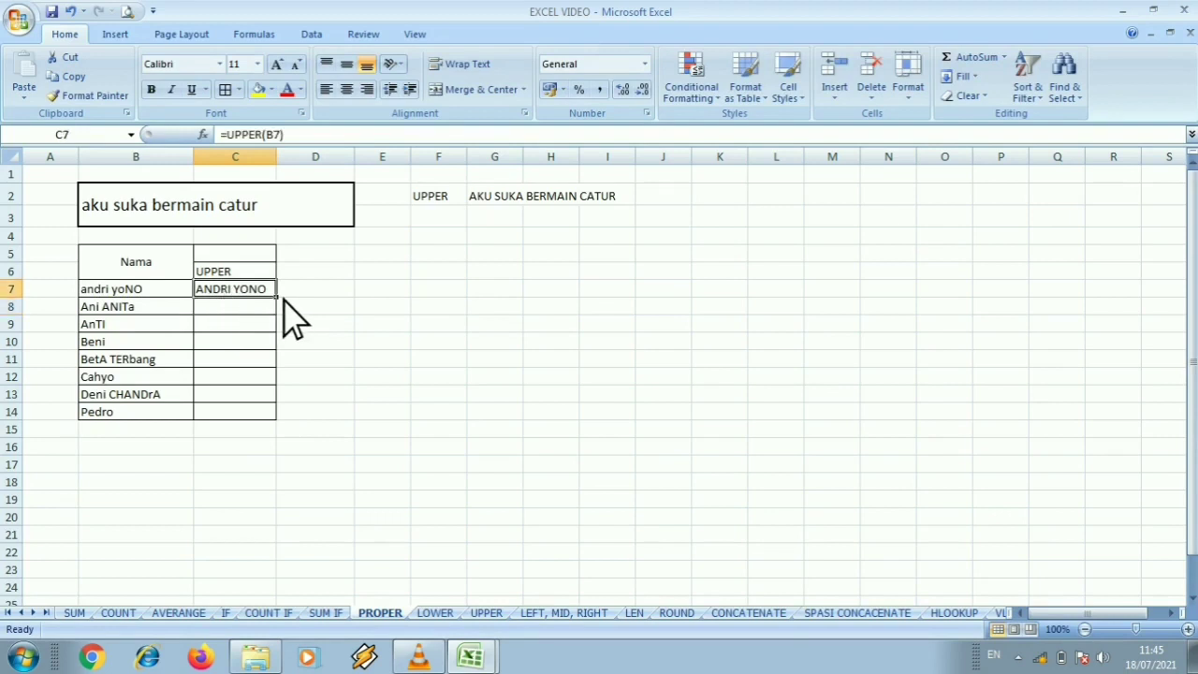
drag(277, 299, 278, 431)
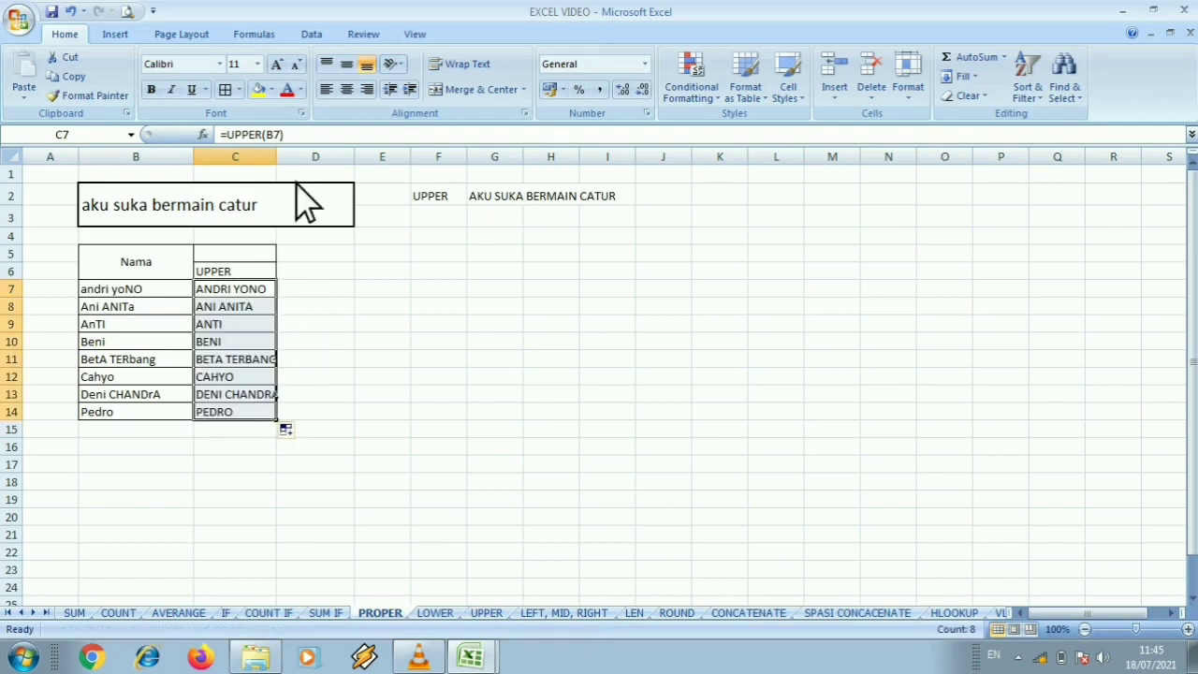
drag(277, 157, 290, 159)
click(308, 291)
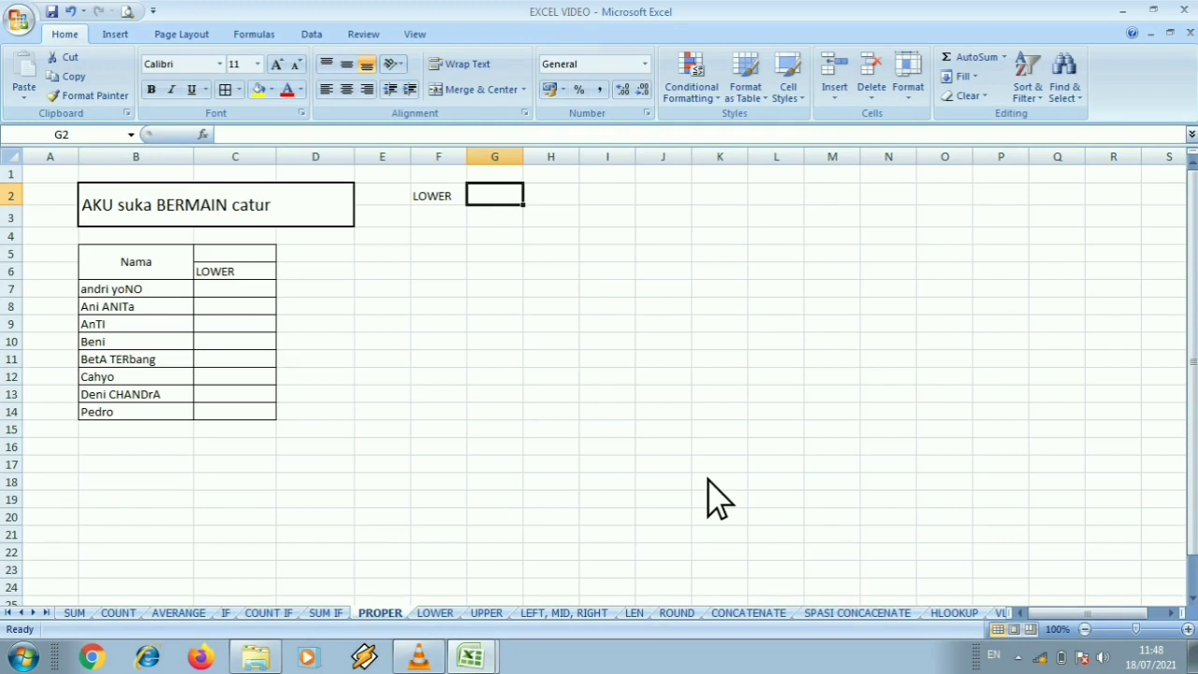
Step: Convert the mixed-case sentence in B2 to lowercase in G2 with the formula =LOWER(B2)
text(=)
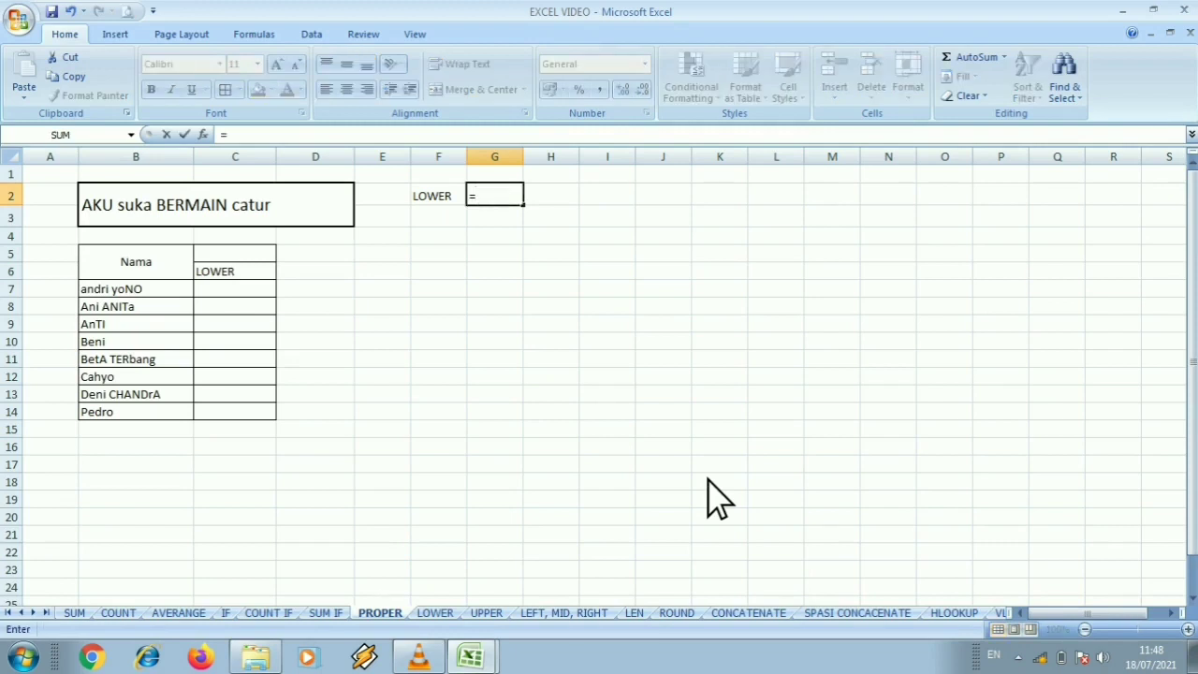
text(LOWER)
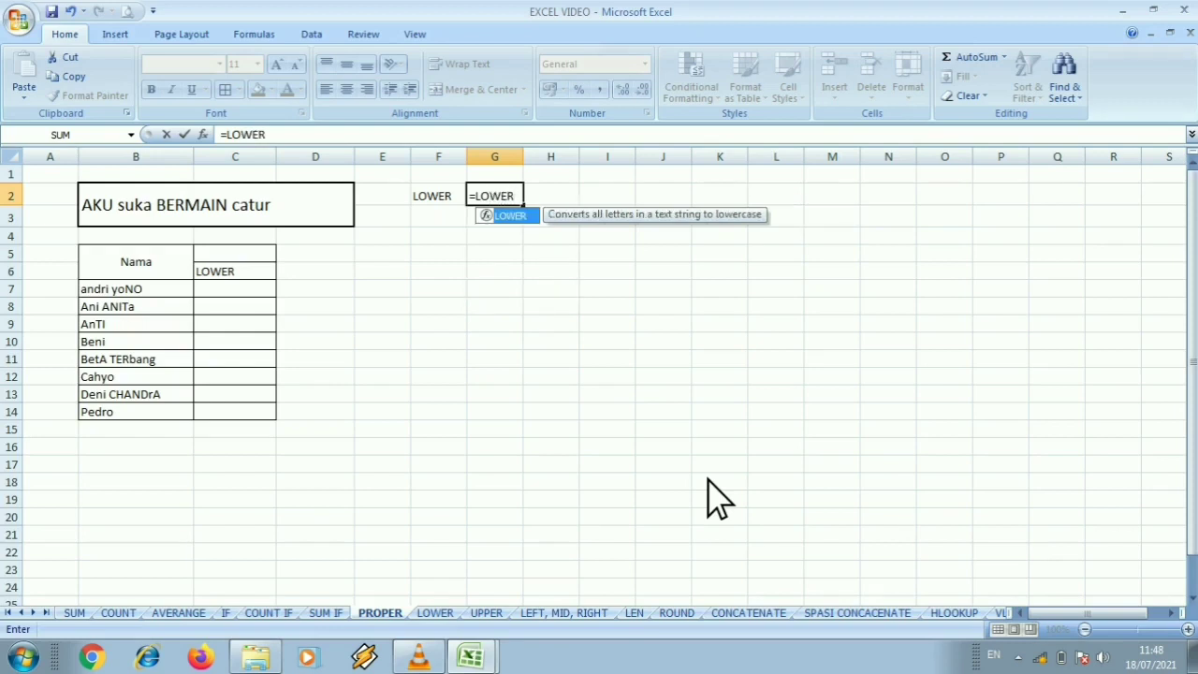
text(()
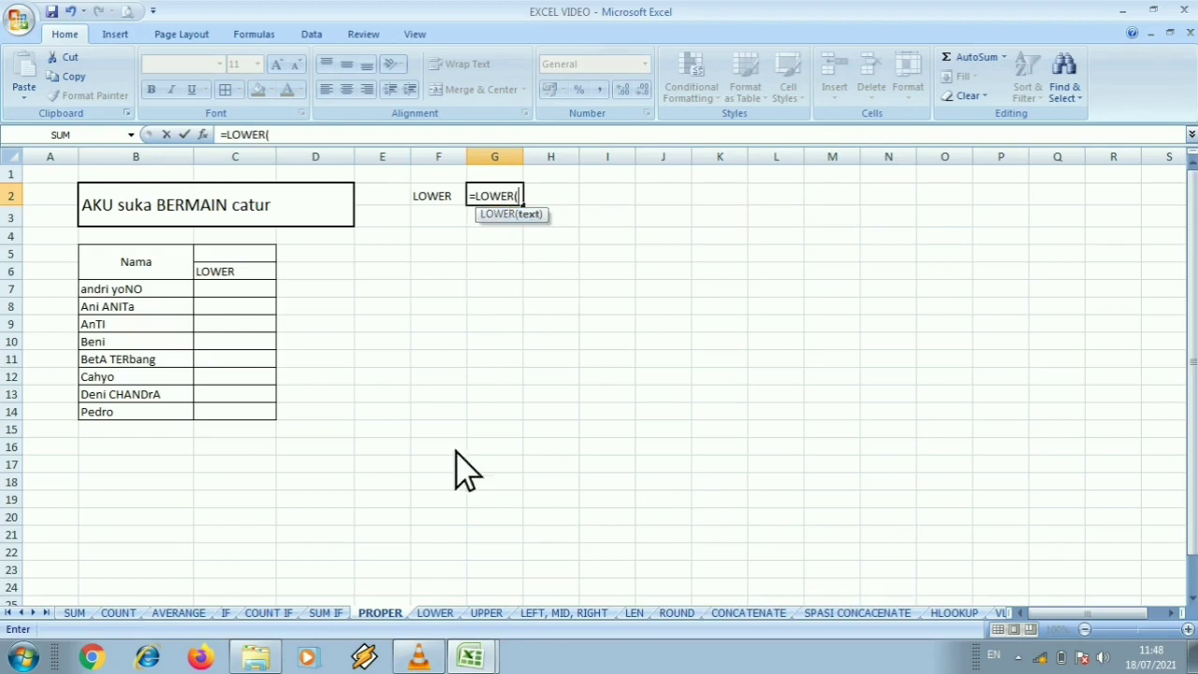
click(217, 220)
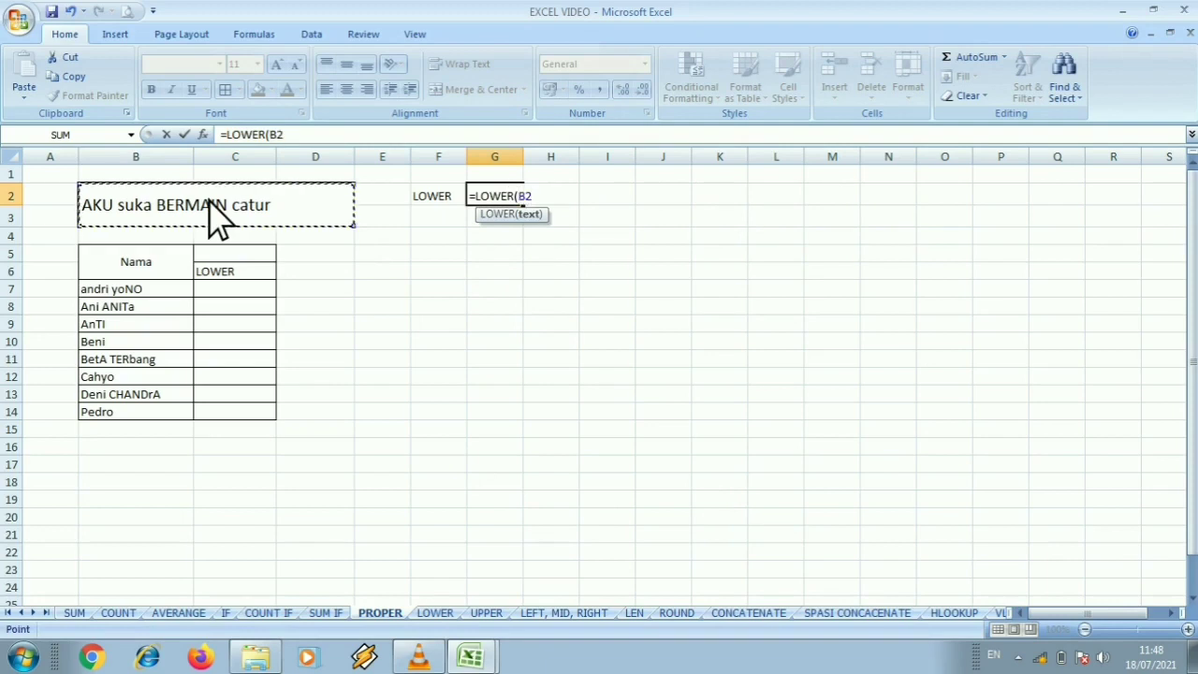
text())
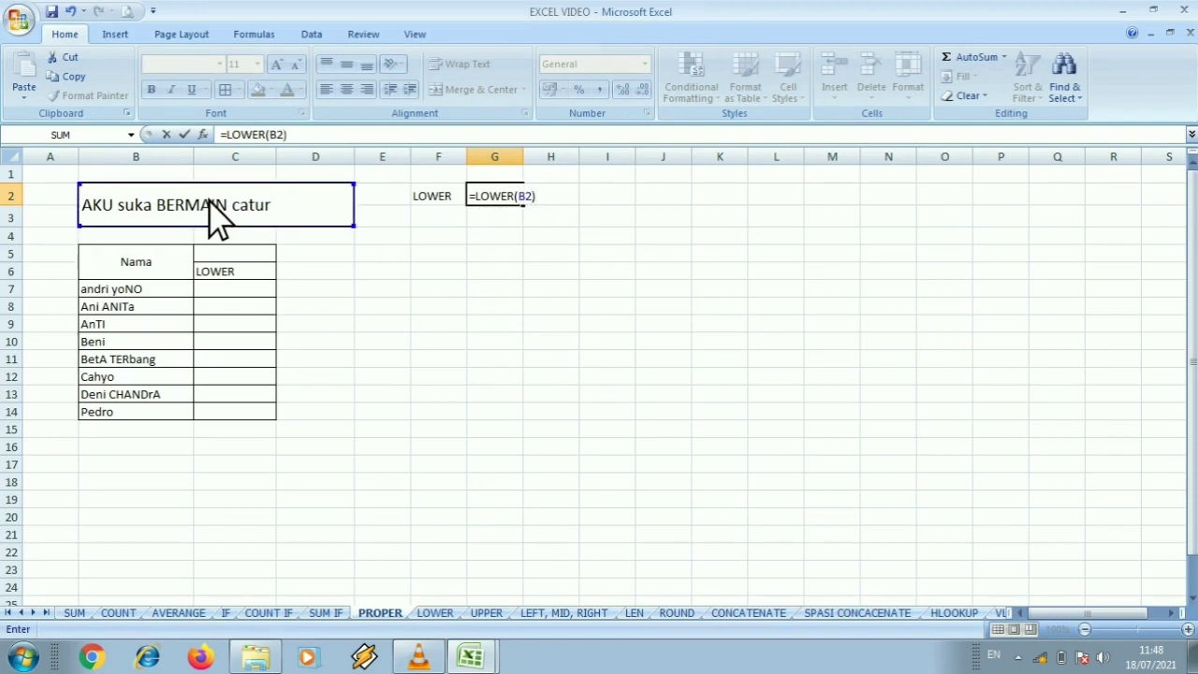
key(Return)
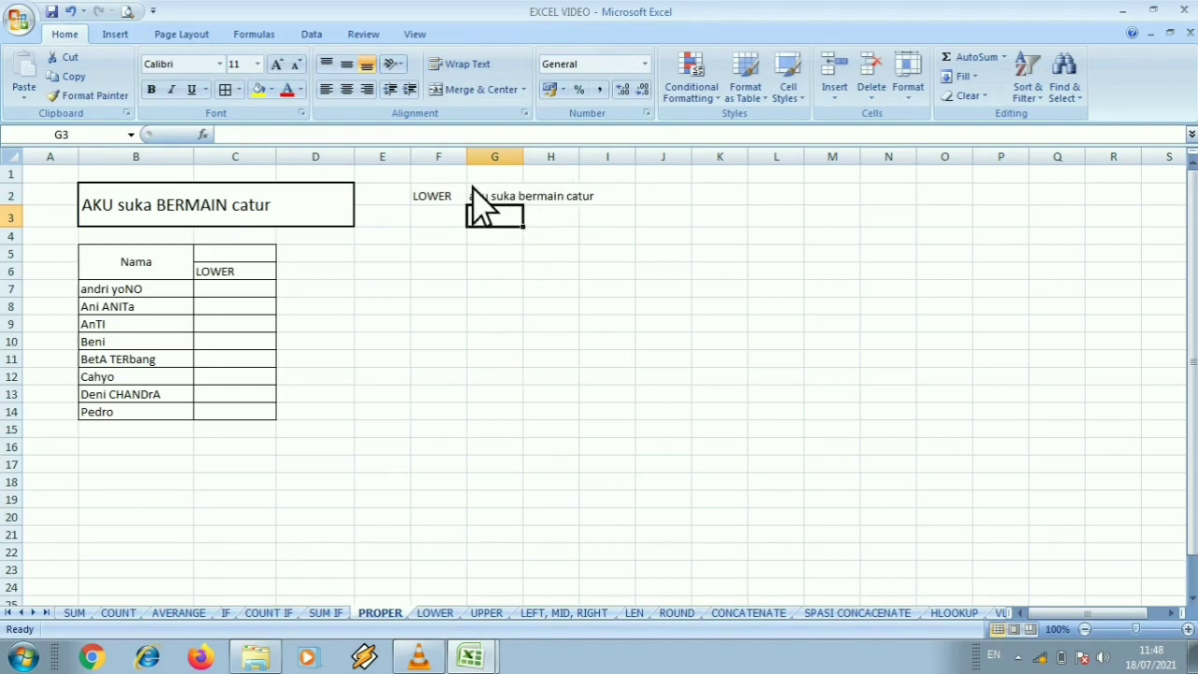
Step: Convert the first entry of the Nama list to lowercase in C7 with the formula =LOWER(B7)
click(245, 292)
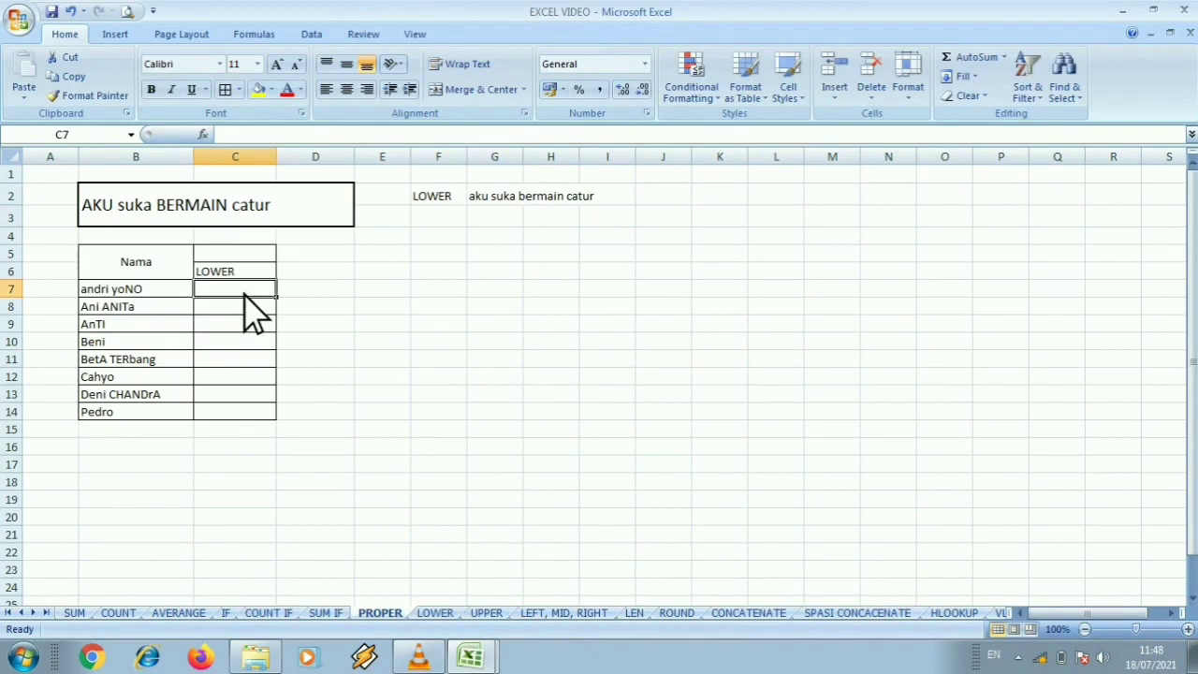
text(=L)
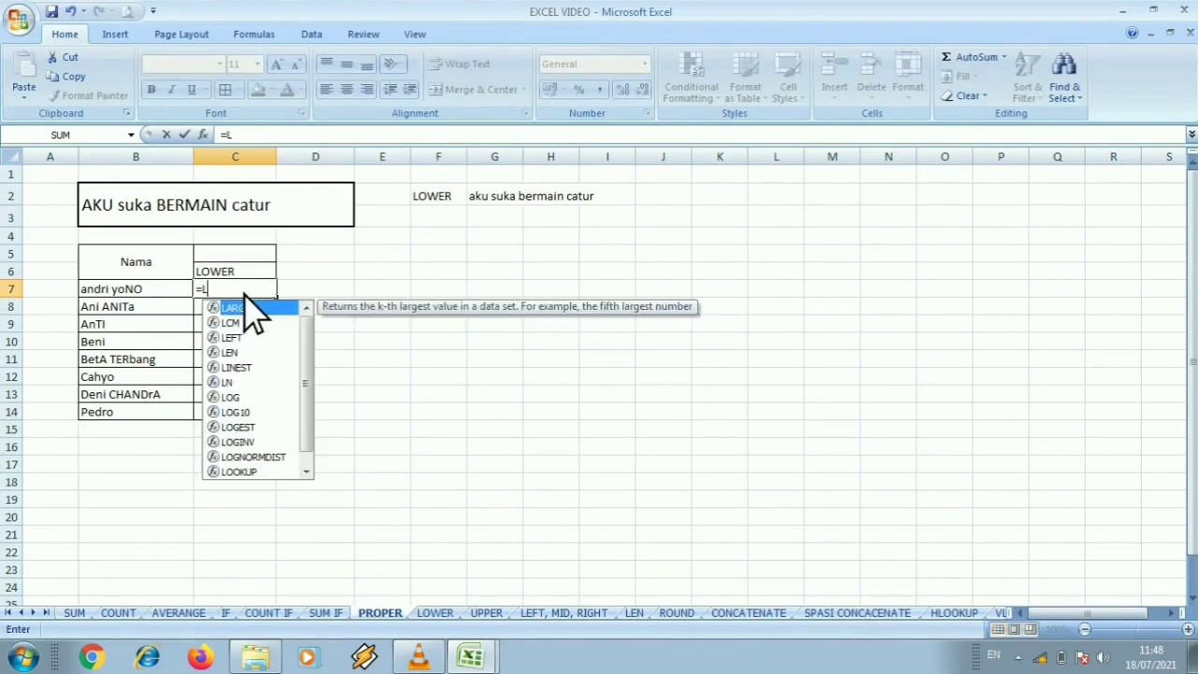
text(OWER)
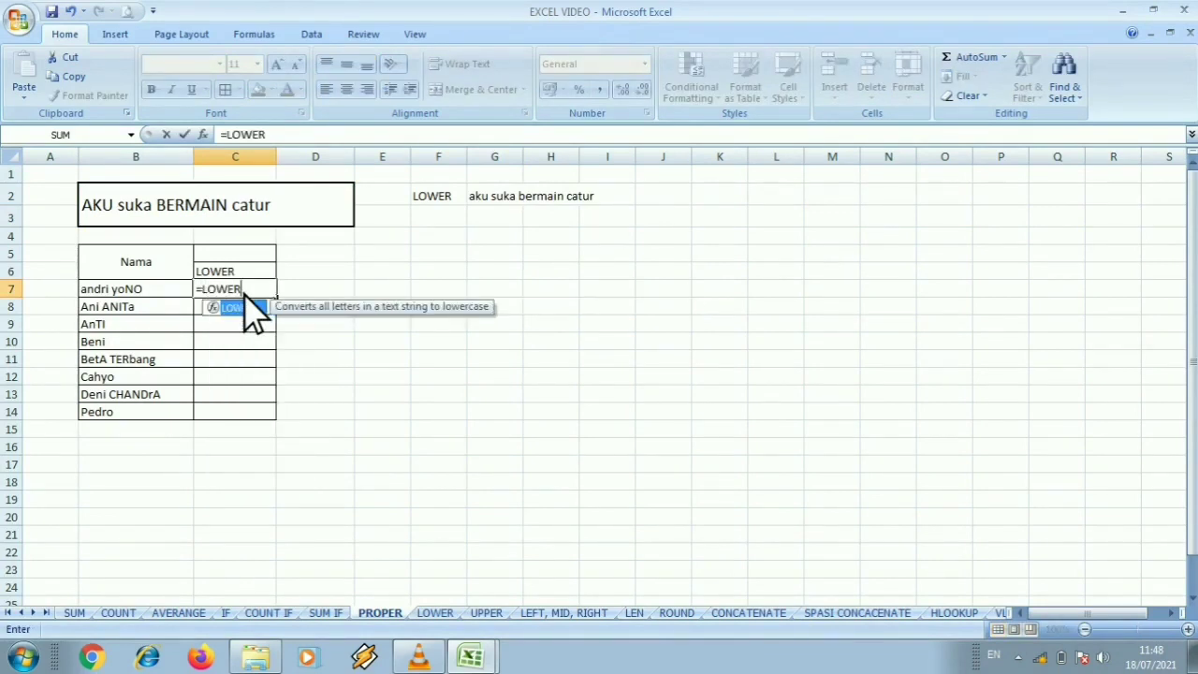
text(()
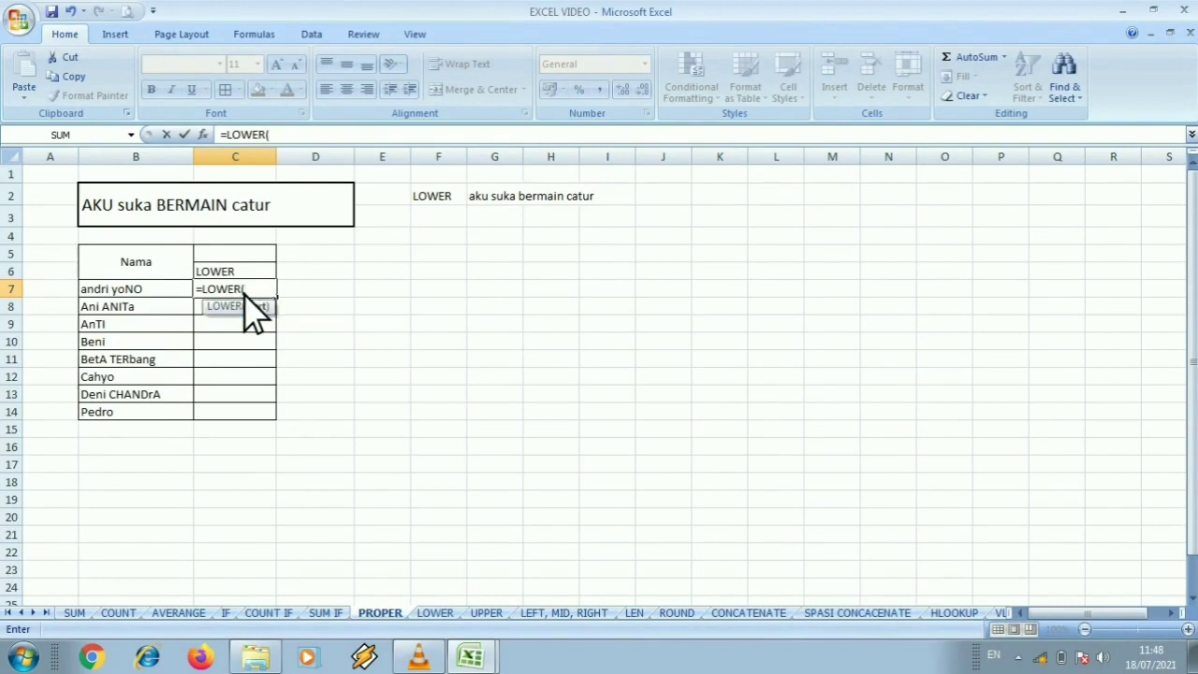
click(165, 293)
text())
key(Return)
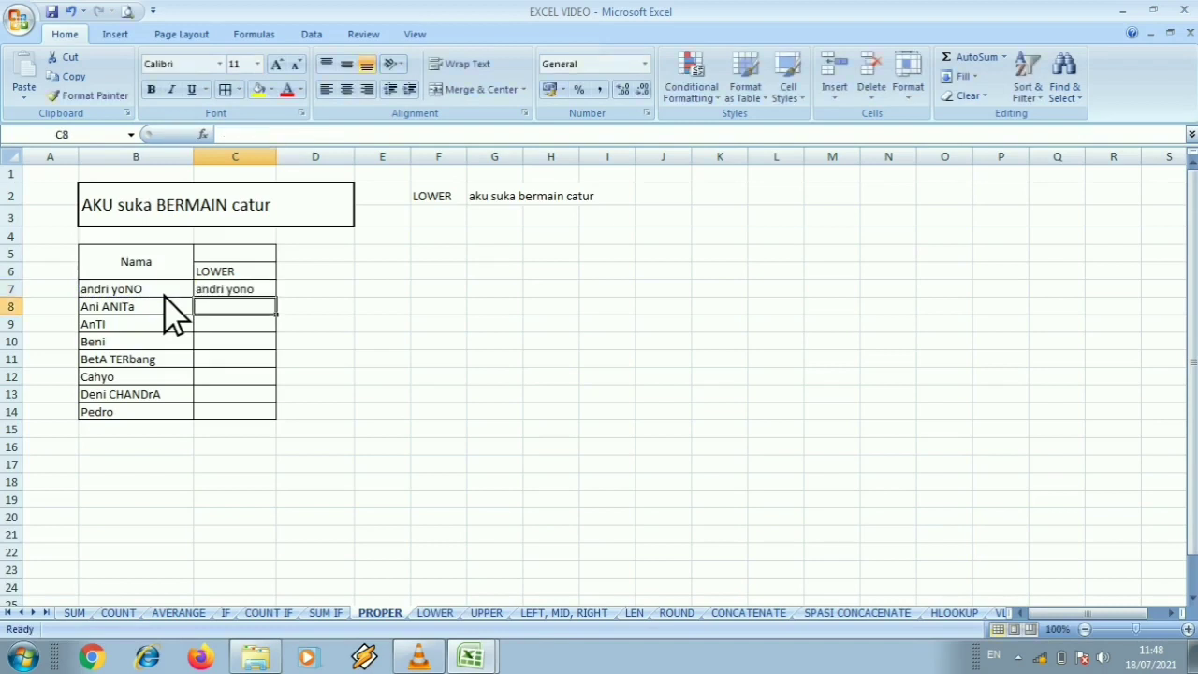
Step: Fill the LOWER formula from C7 down to C14 for the rest of the Nama list
click(239, 295)
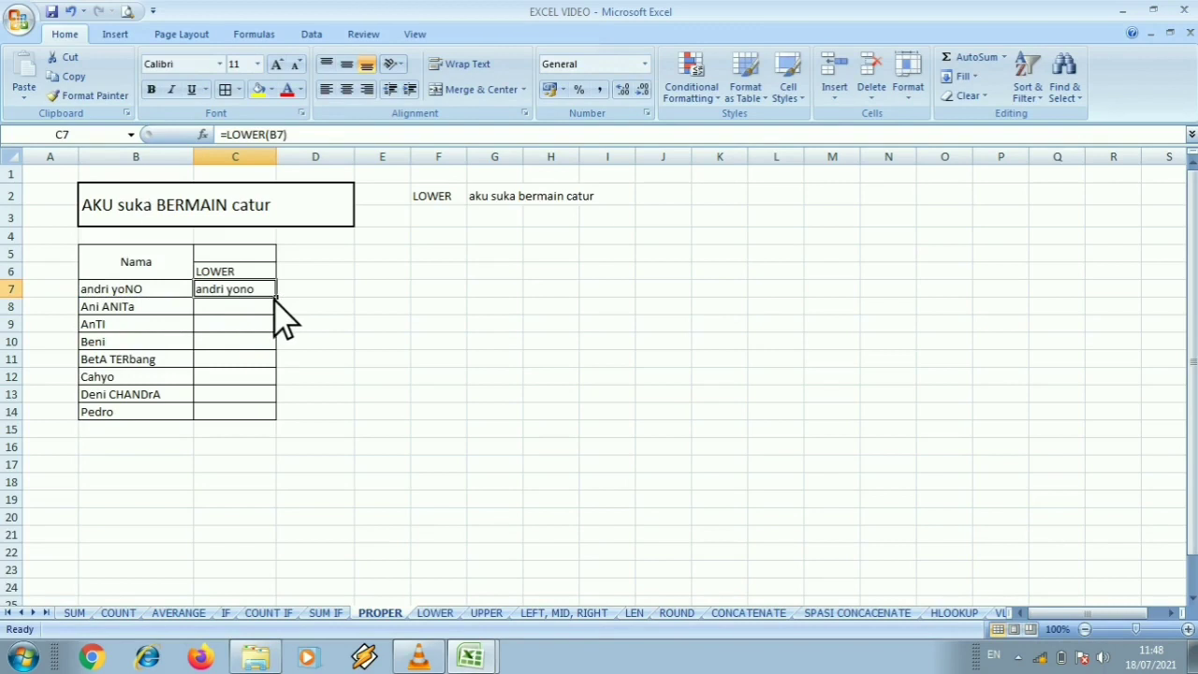
drag(278, 297, 269, 421)
click(358, 359)
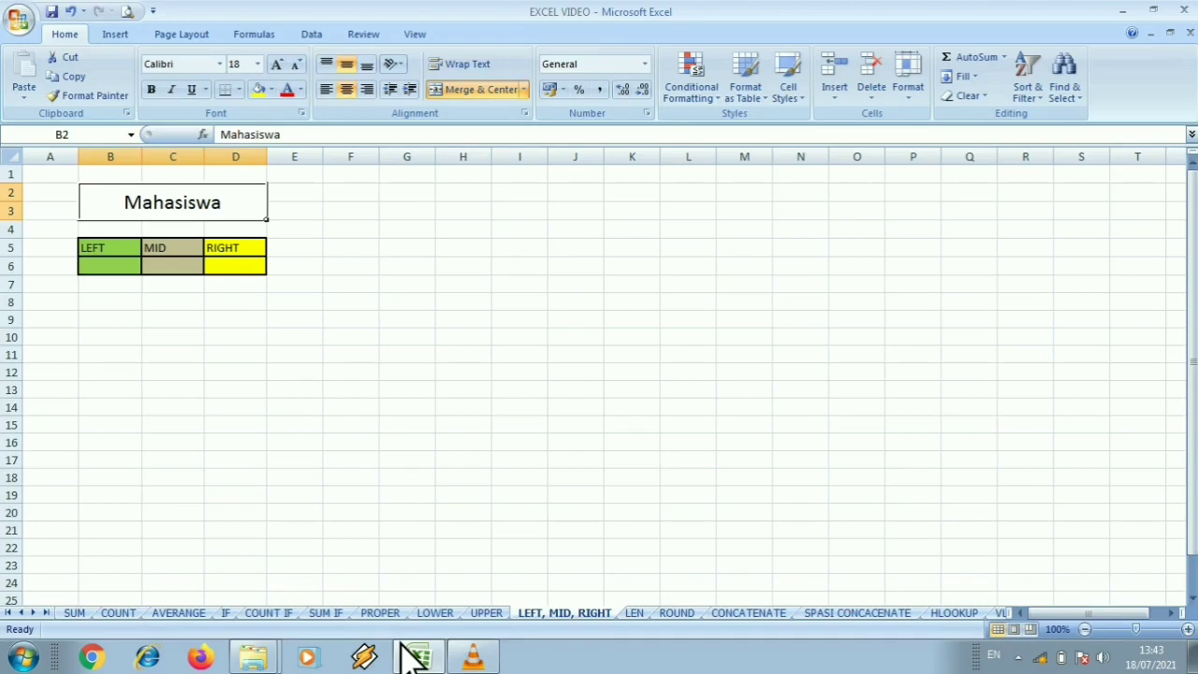
Step: Extract the first two characters of the word in B2 into B6 with the formula =LEFT(B2;2)
click(111, 272)
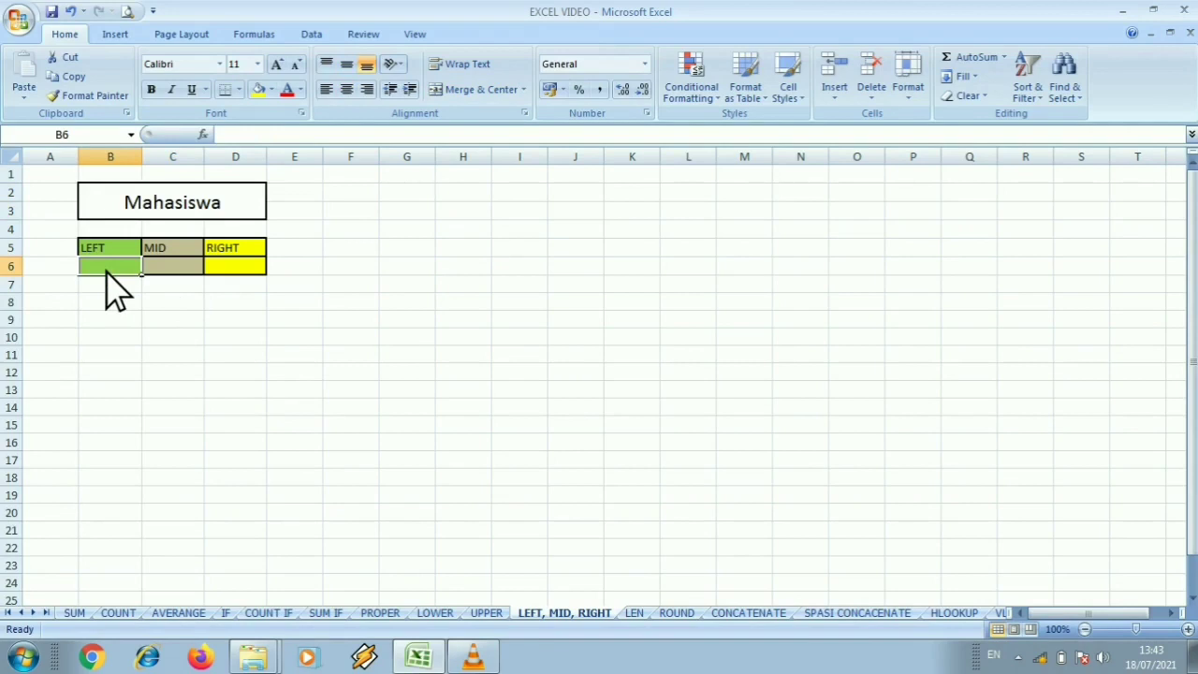
text(=L)
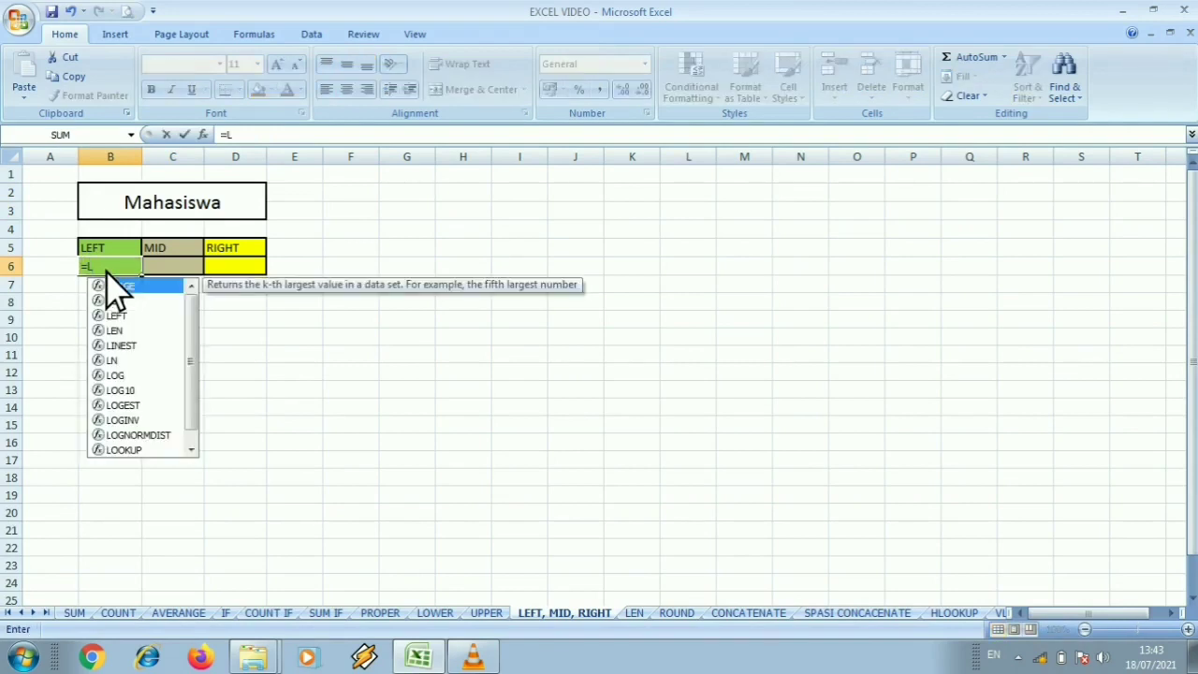
text(EFT)
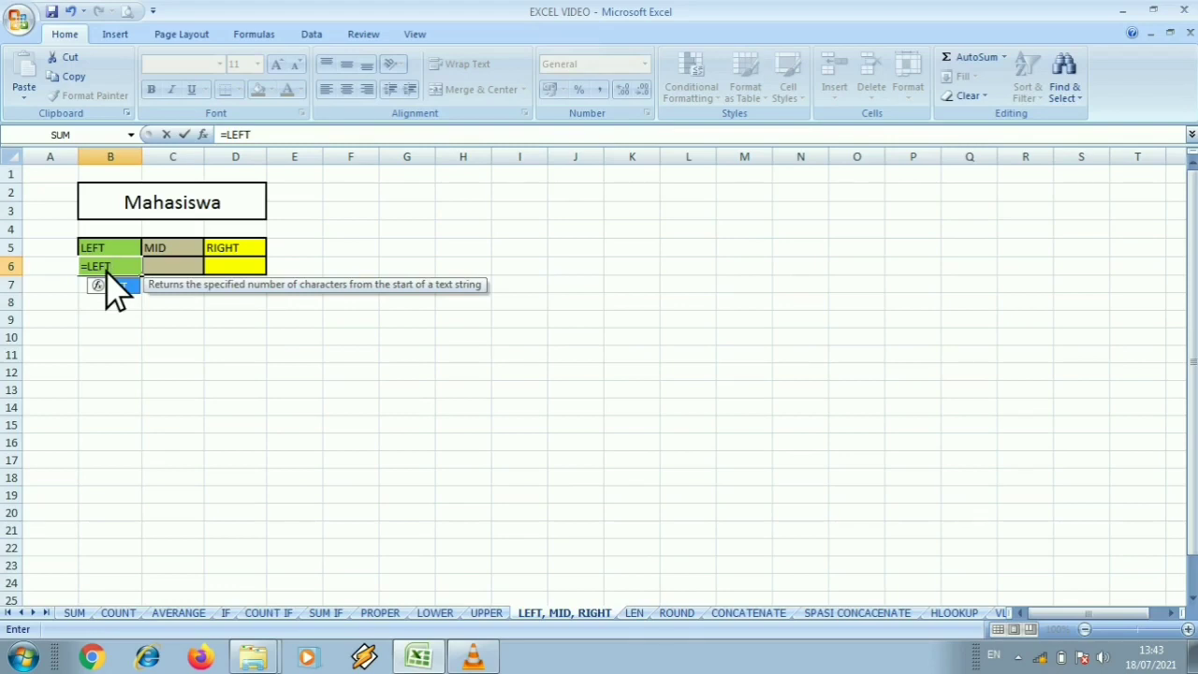
text(()
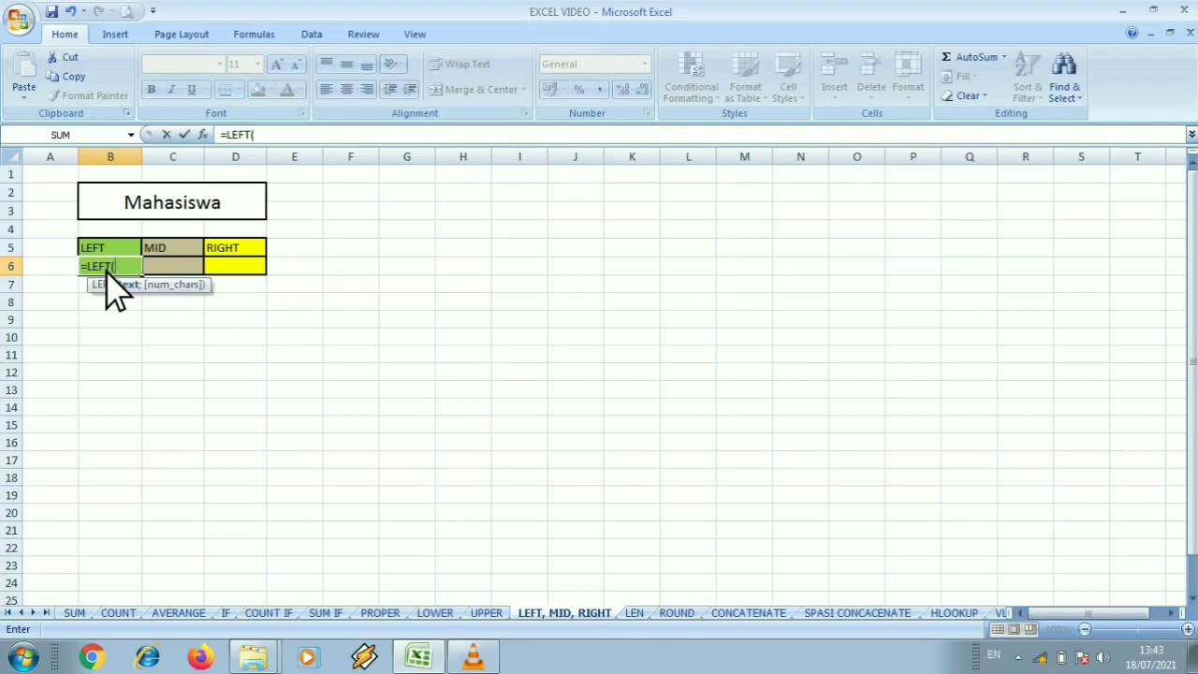
click(183, 220)
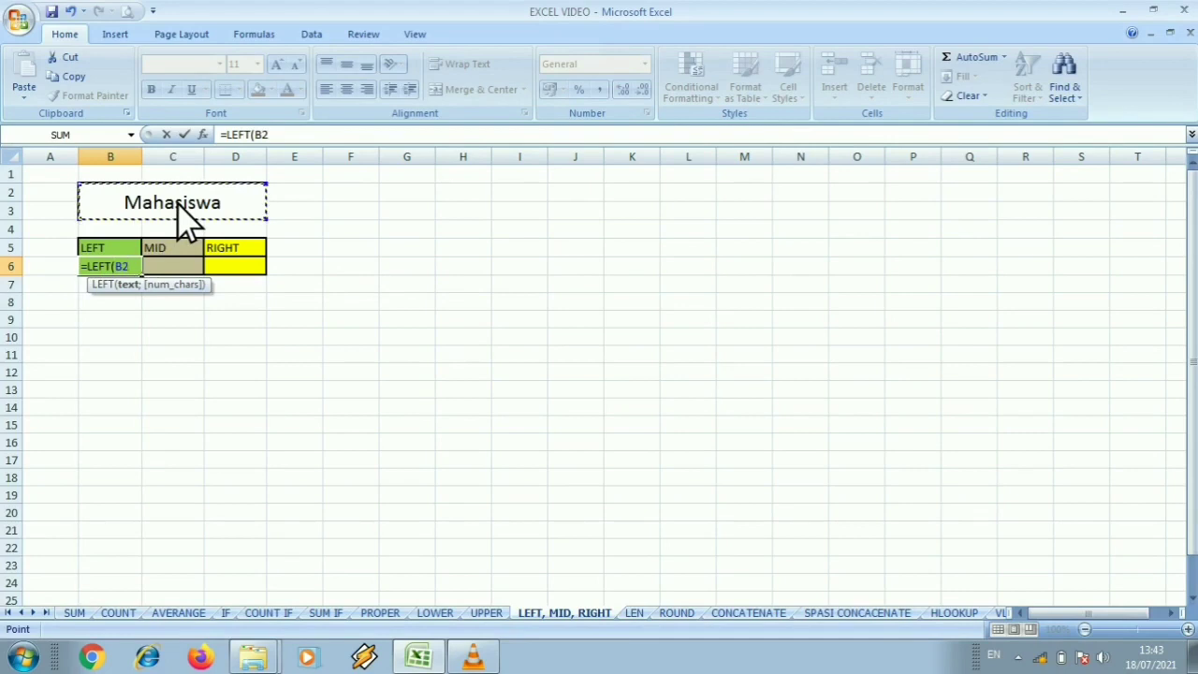
text(;)
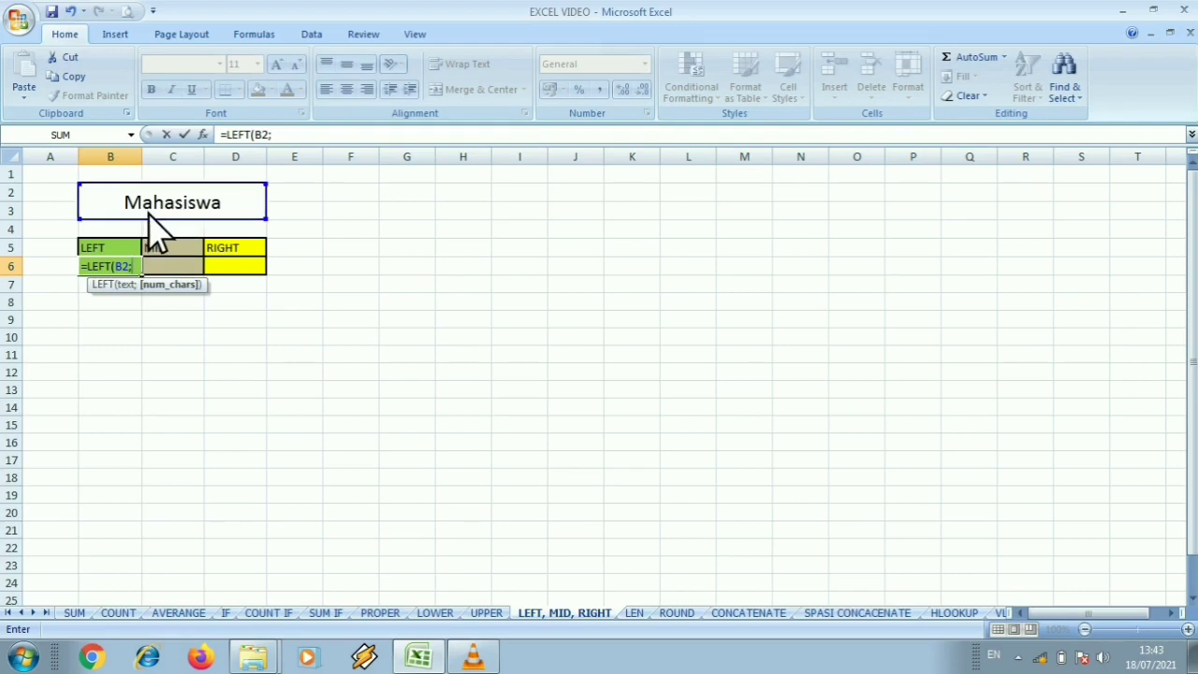
text(2))
key(Return)
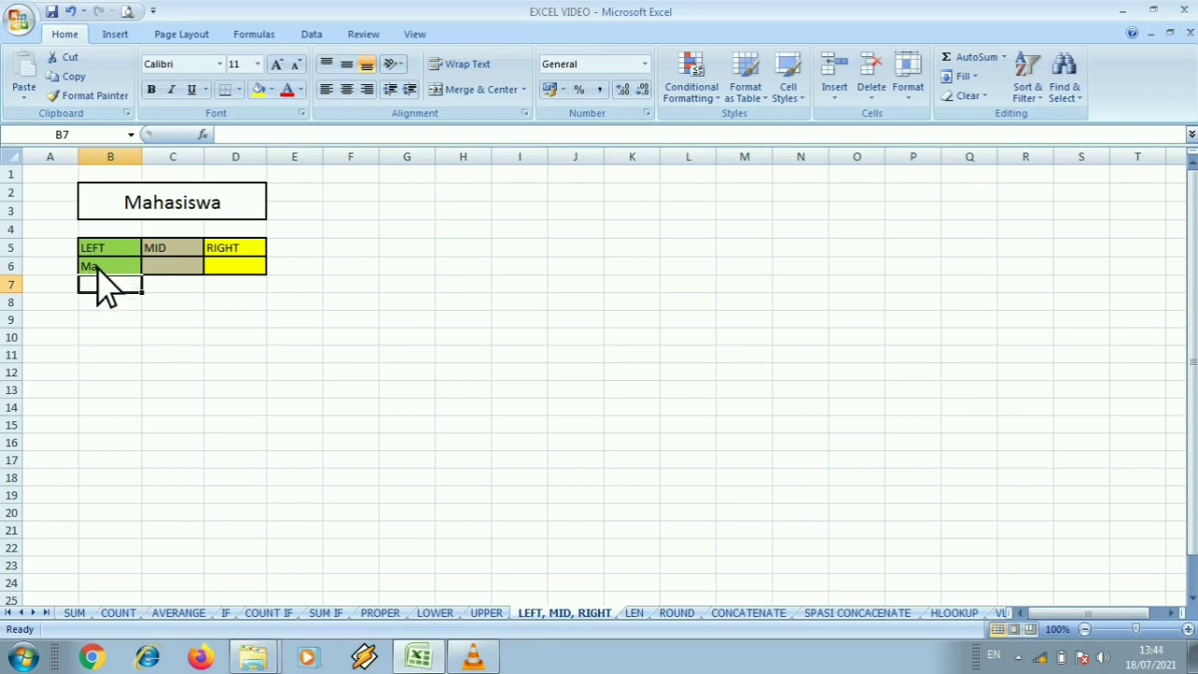
Step: Extract five characters of the word in B2, starting at the third, into C6 with the formula =MID(B2;3;5)
click(163, 269)
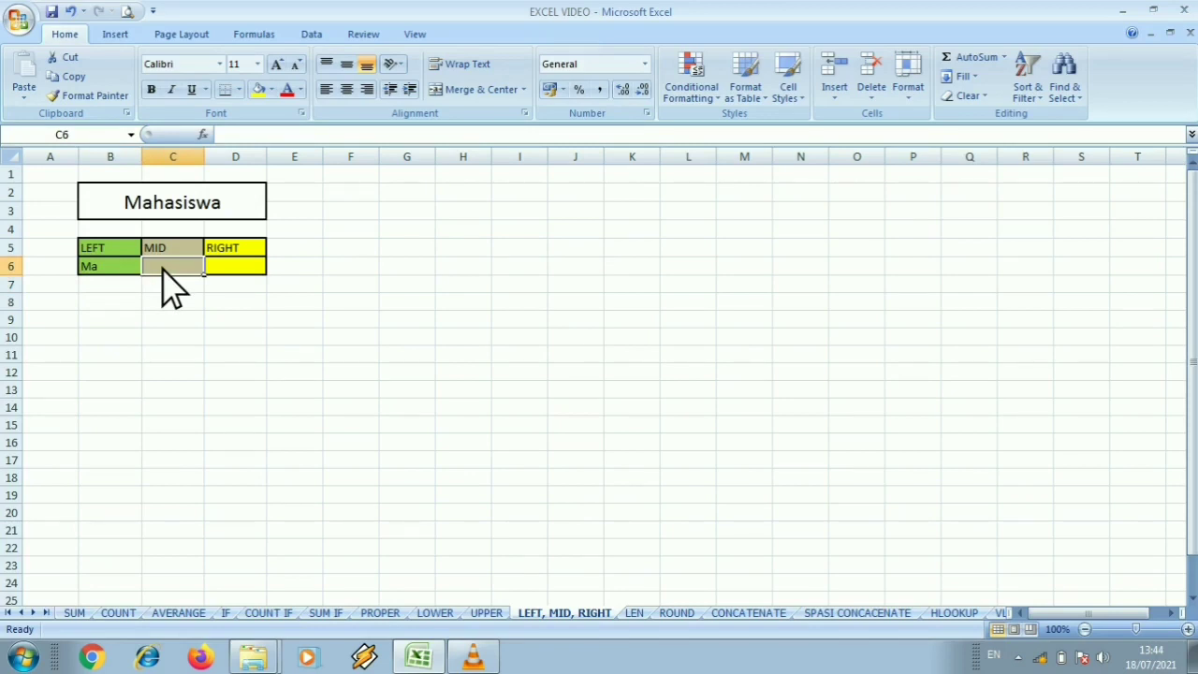
text(=M)
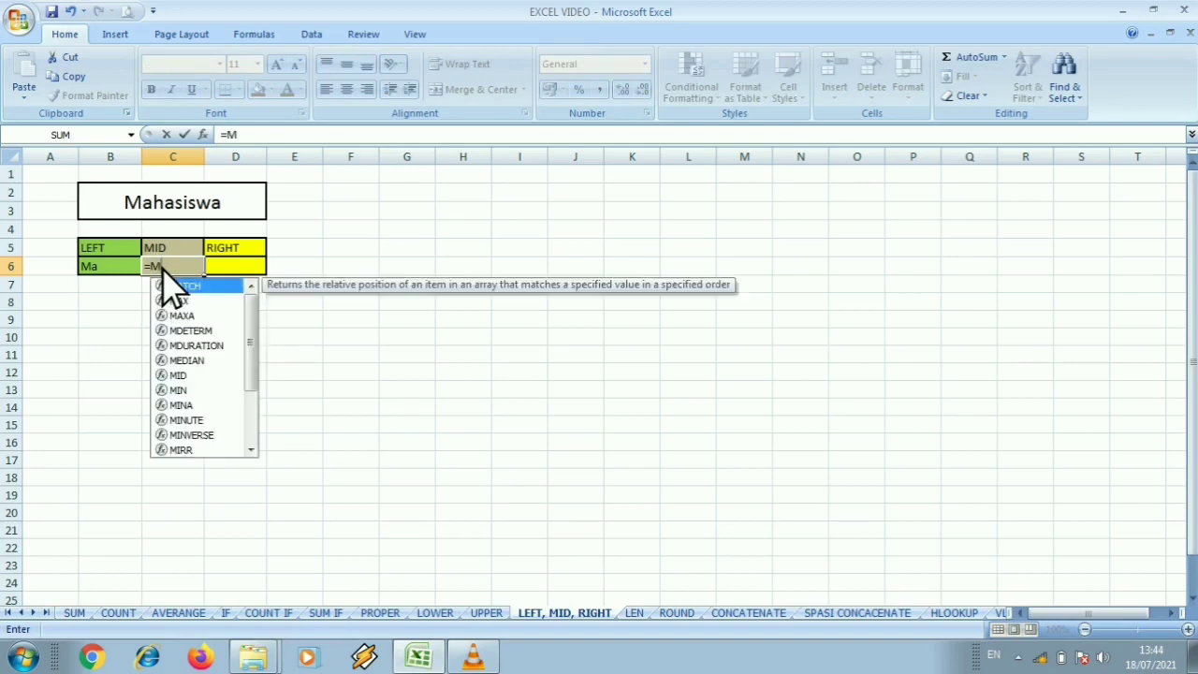
text(ID()
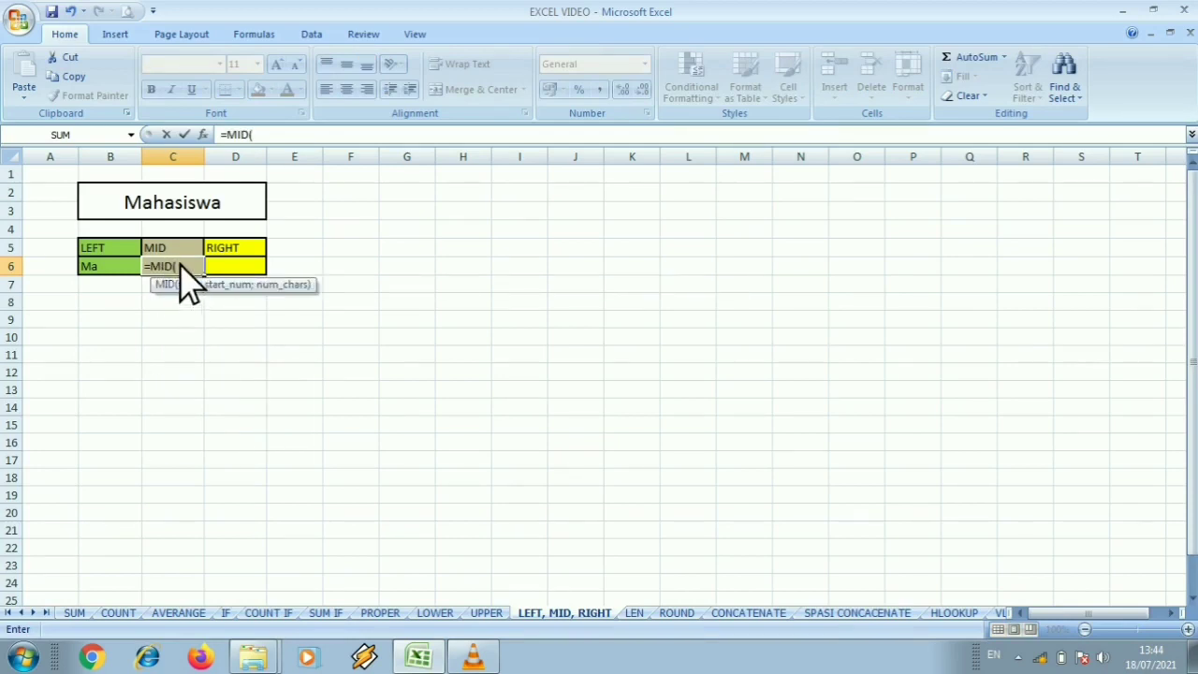
click(191, 214)
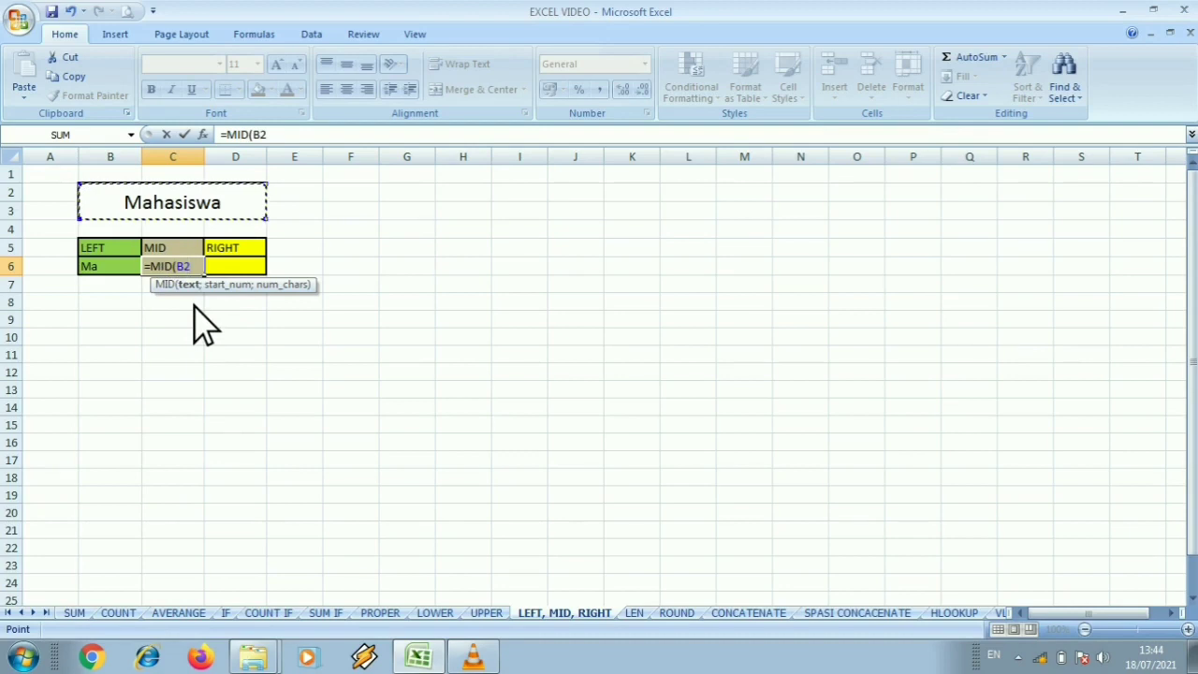
text(;)
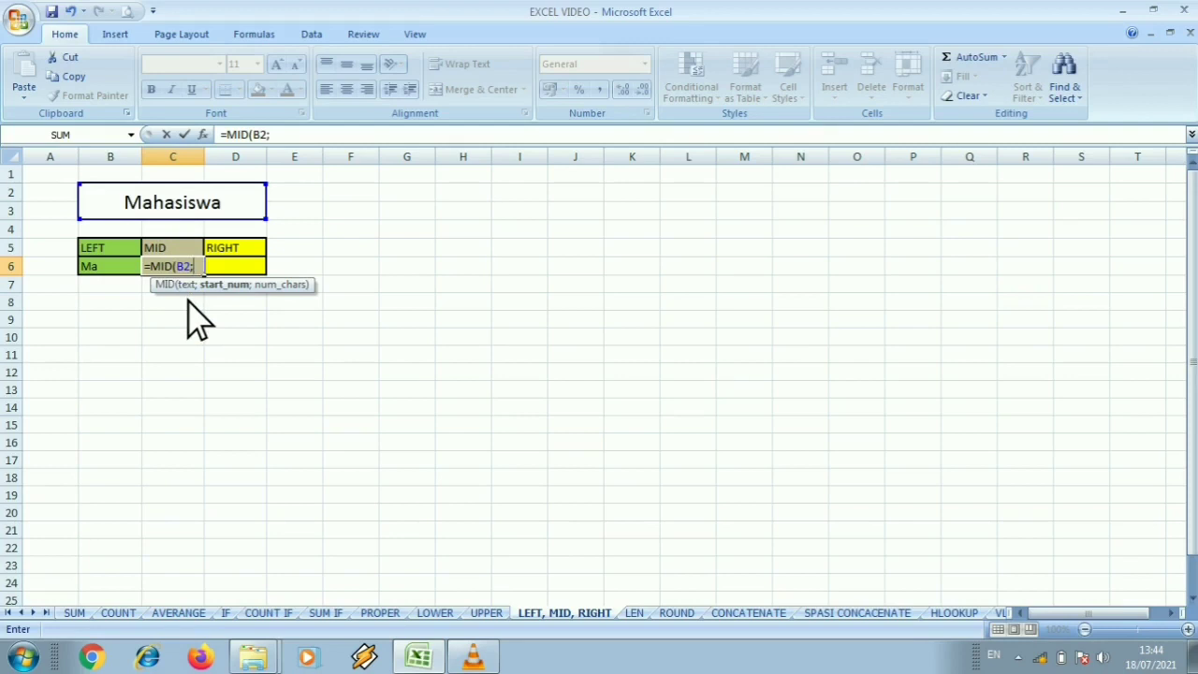
text(3;)
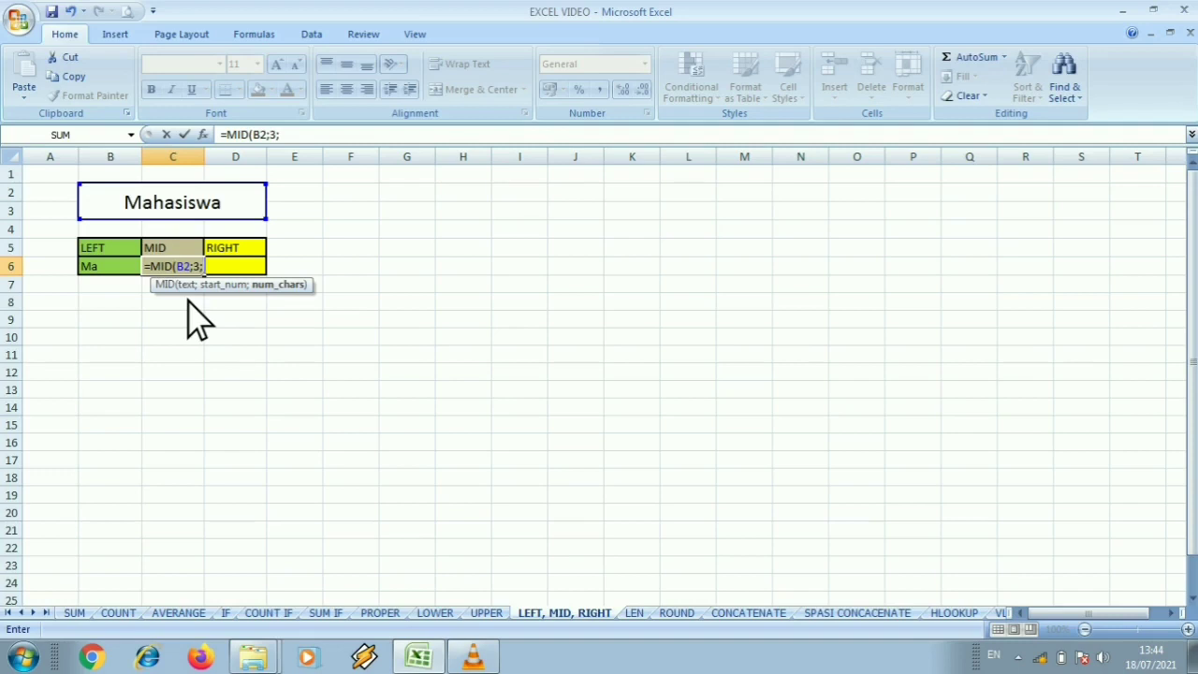
text(5)
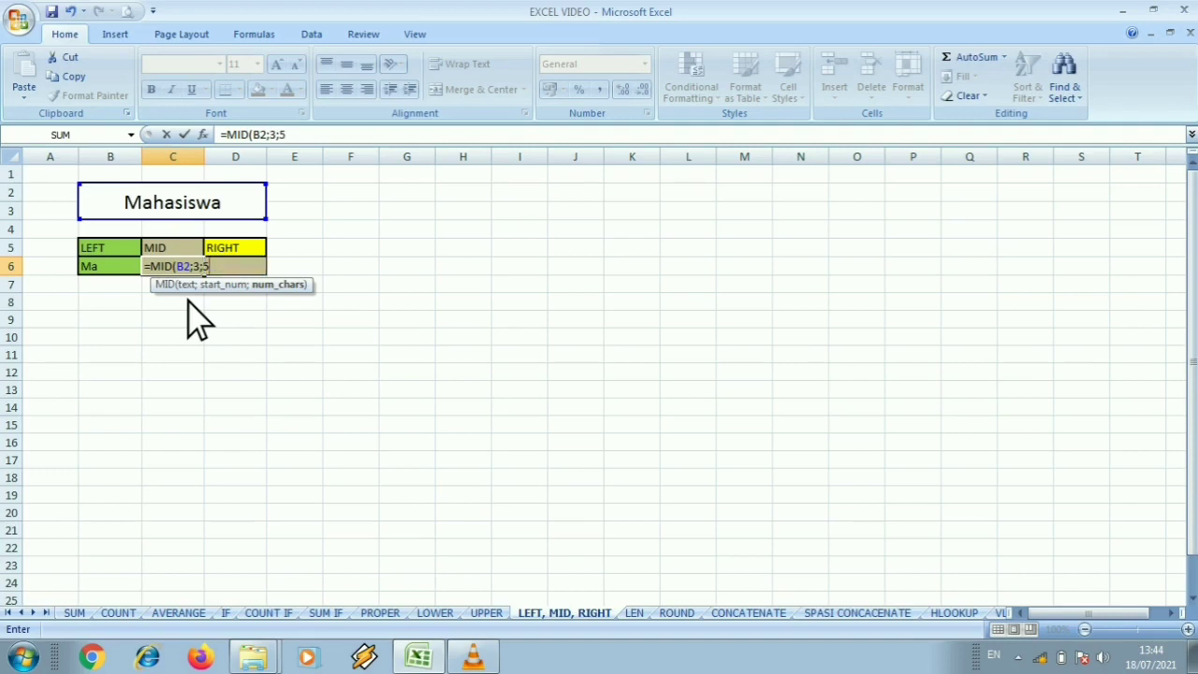
text())
key(Return)
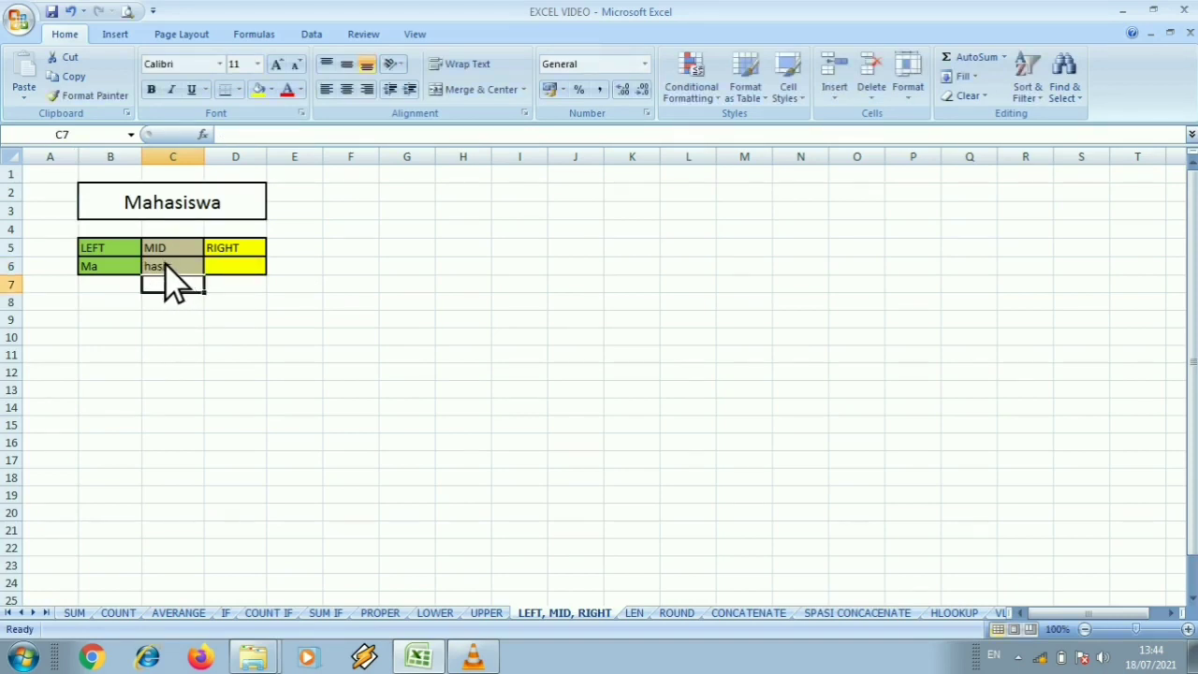
Step: Extract the last two characters of the word in B2 into D6 with the formula =RIGHT(B2;2)
click(249, 271)
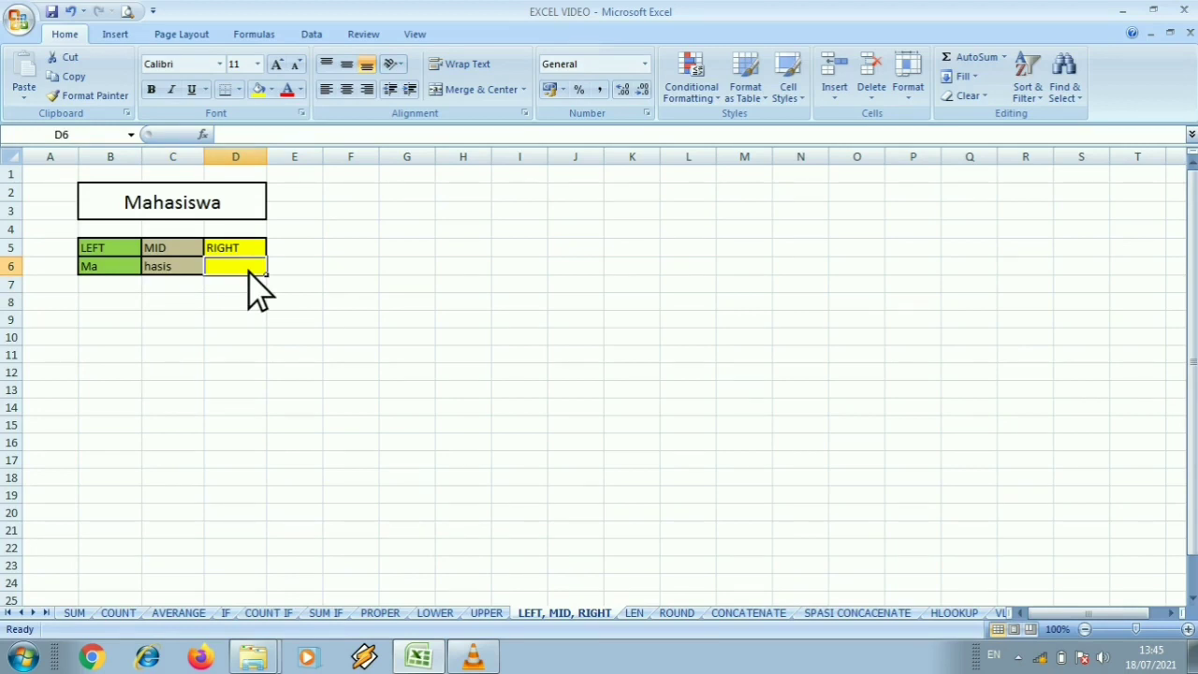
text(=RIGHT)
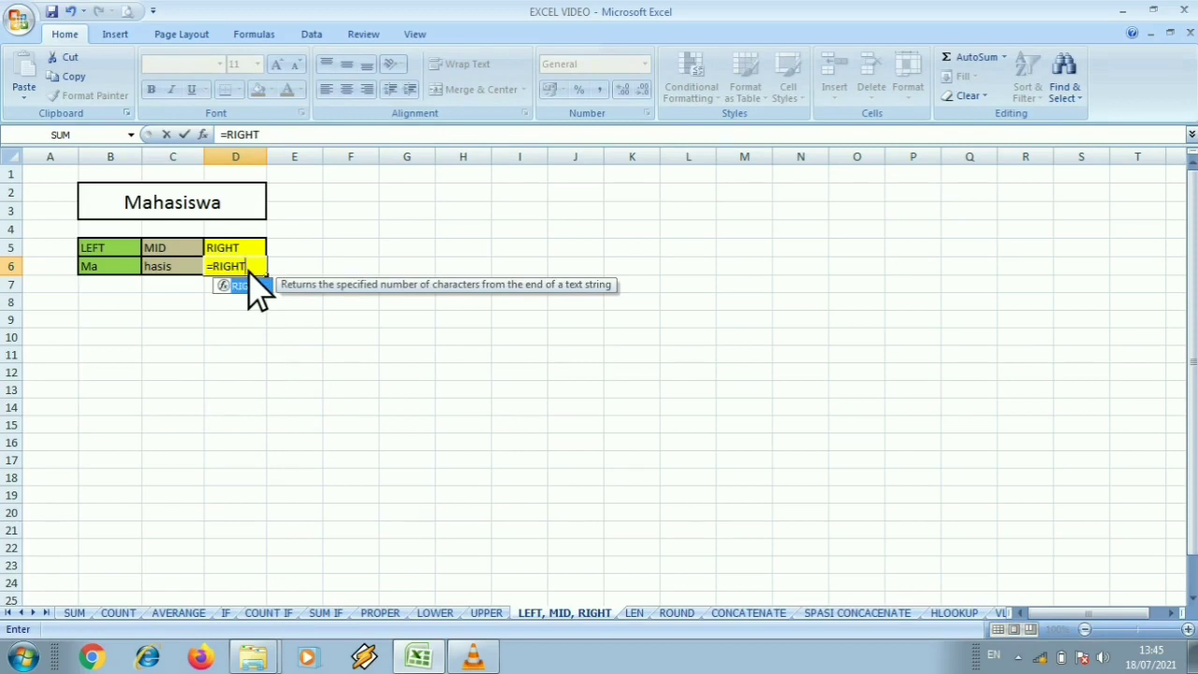
text(()
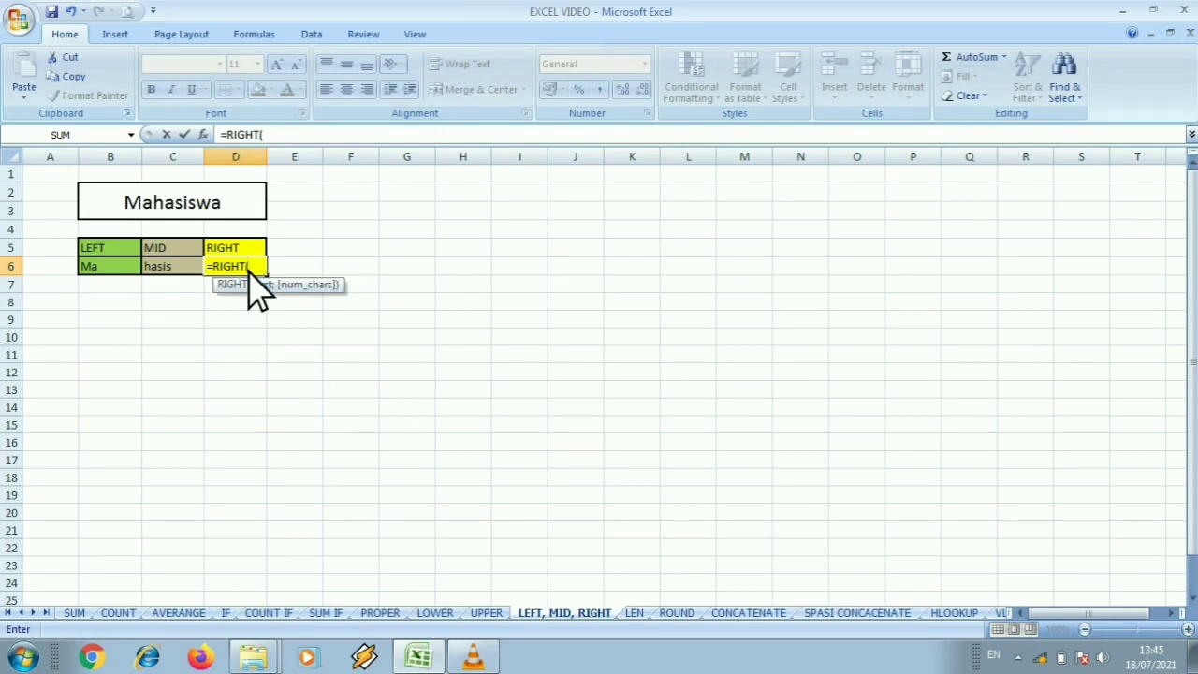
click(215, 220)
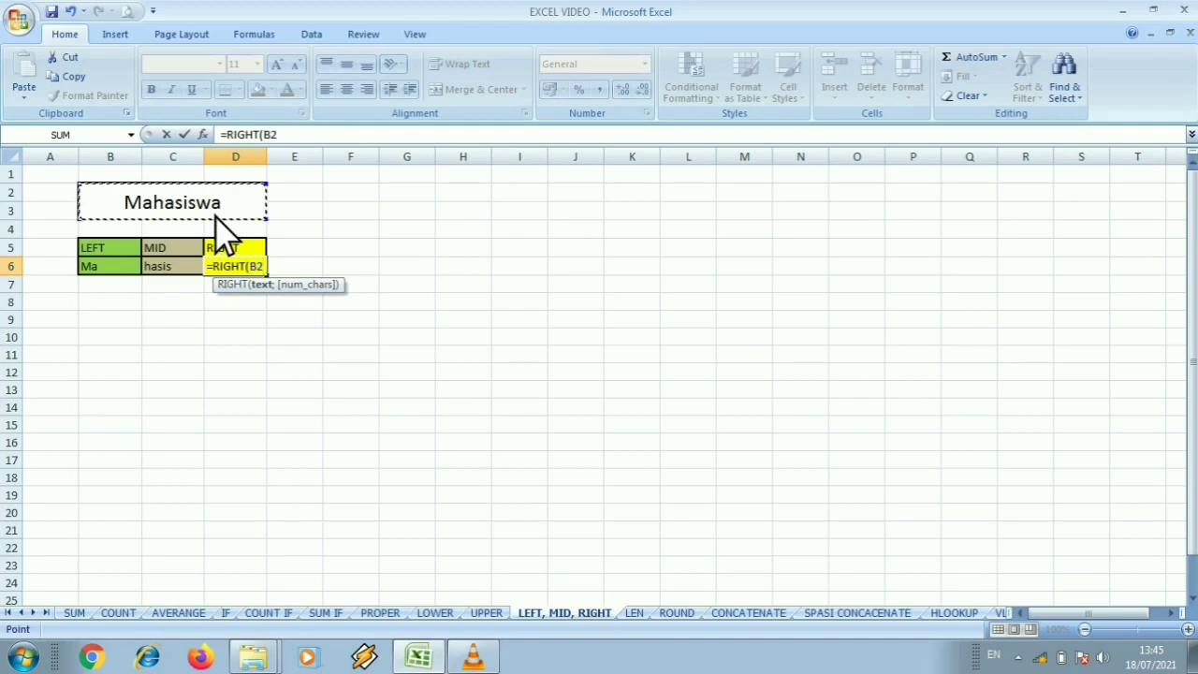
text(;)
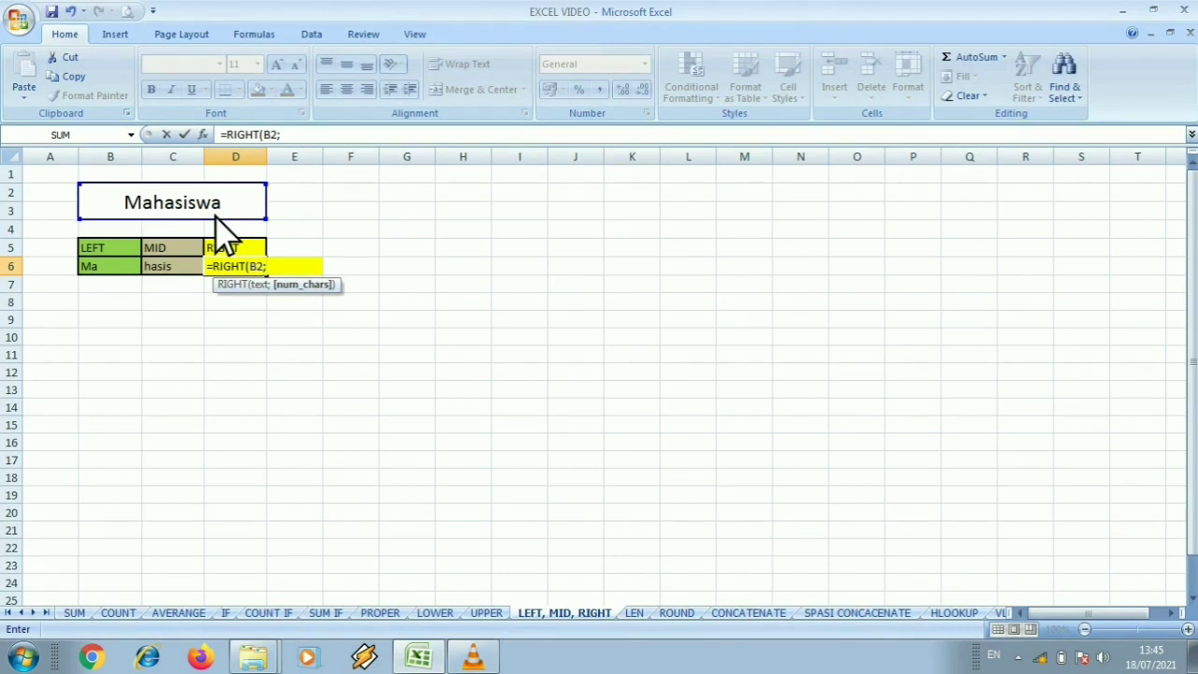
text(2))
key(Return)
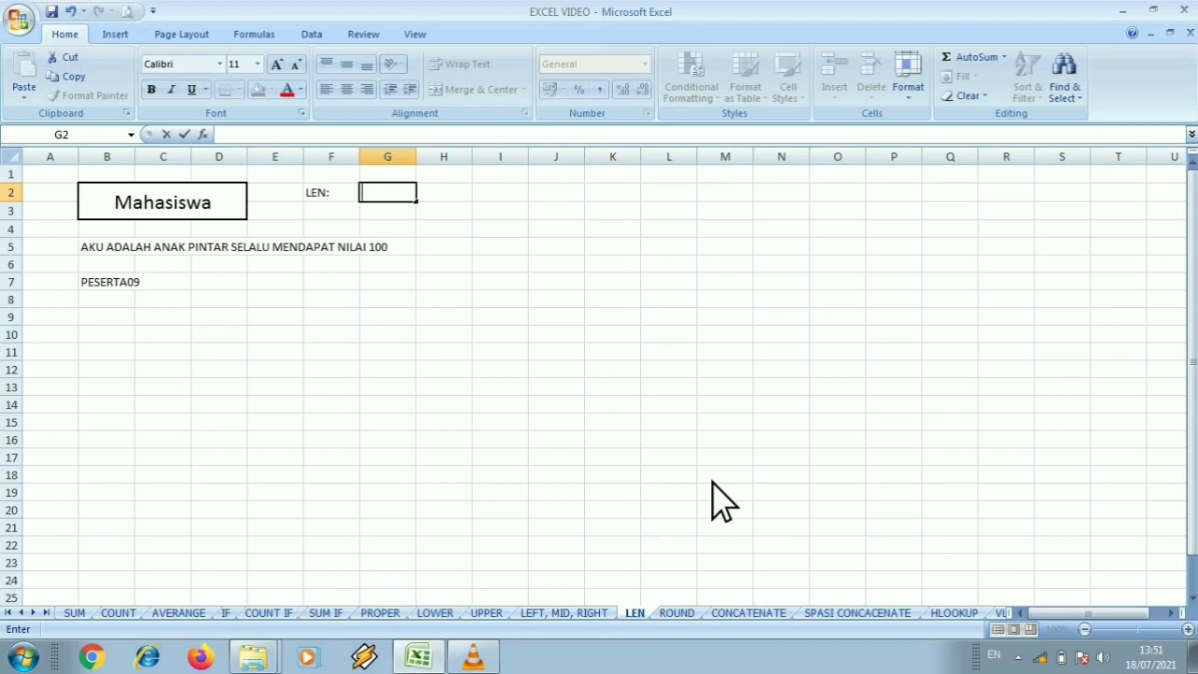
Step: Count the characters of the word in B2 of the LEN sheet in G2 with the LEN function
text(=LEN)
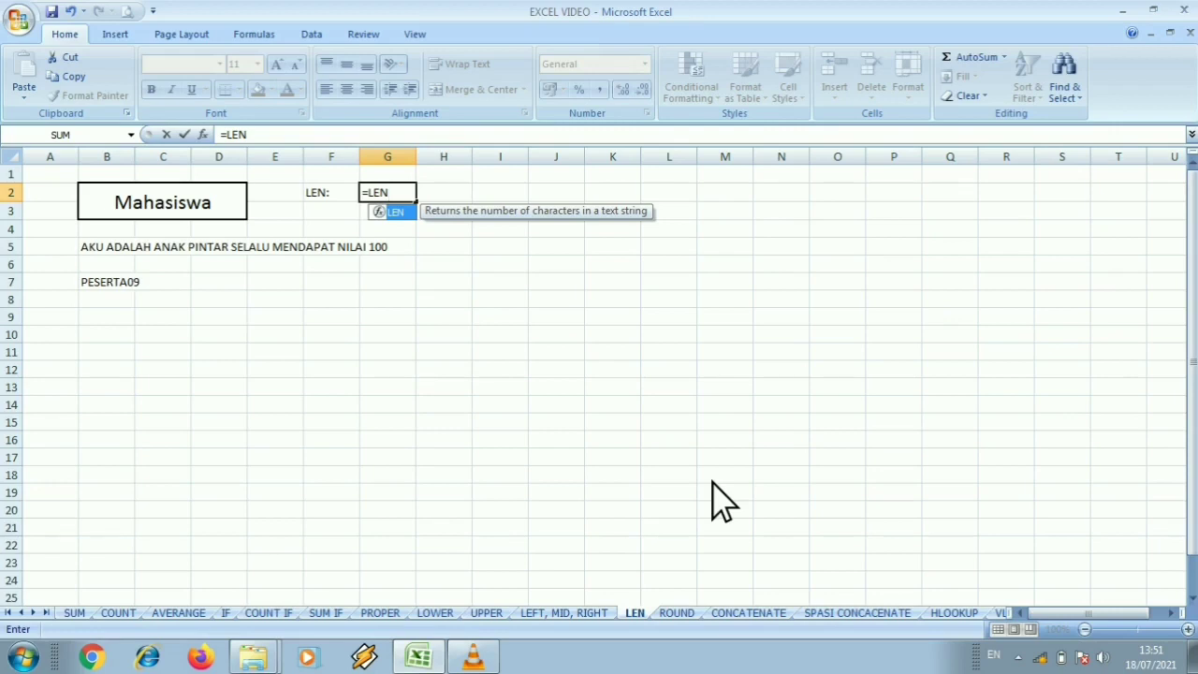
text(()
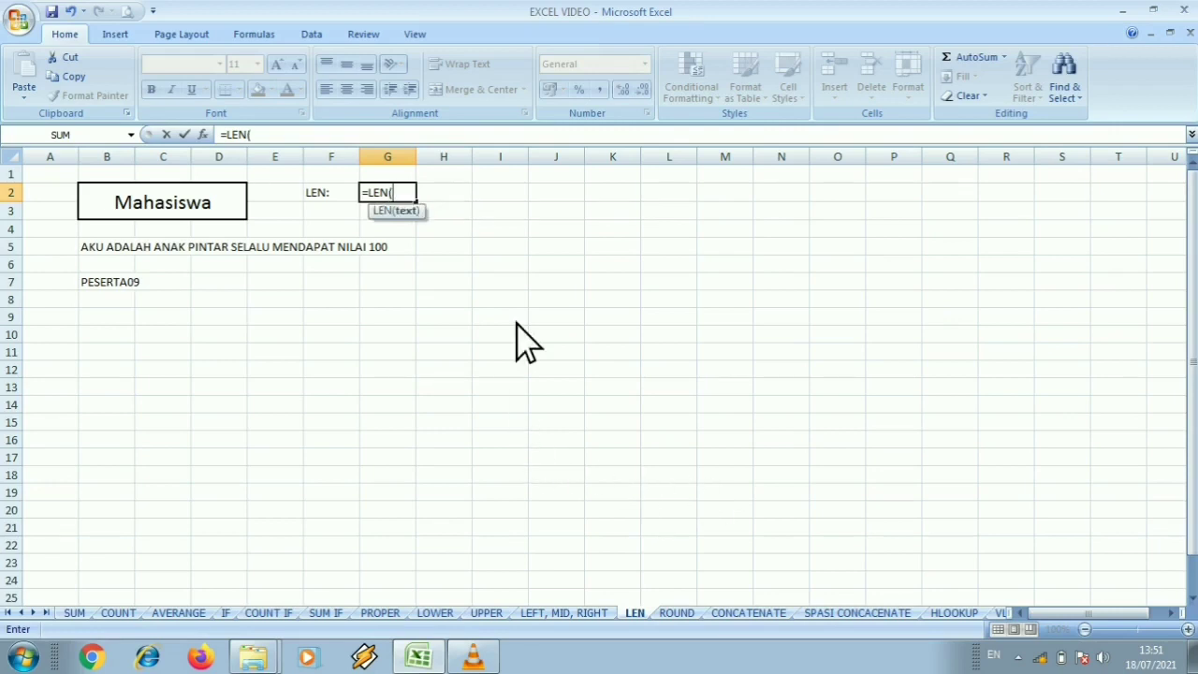
click(182, 215)
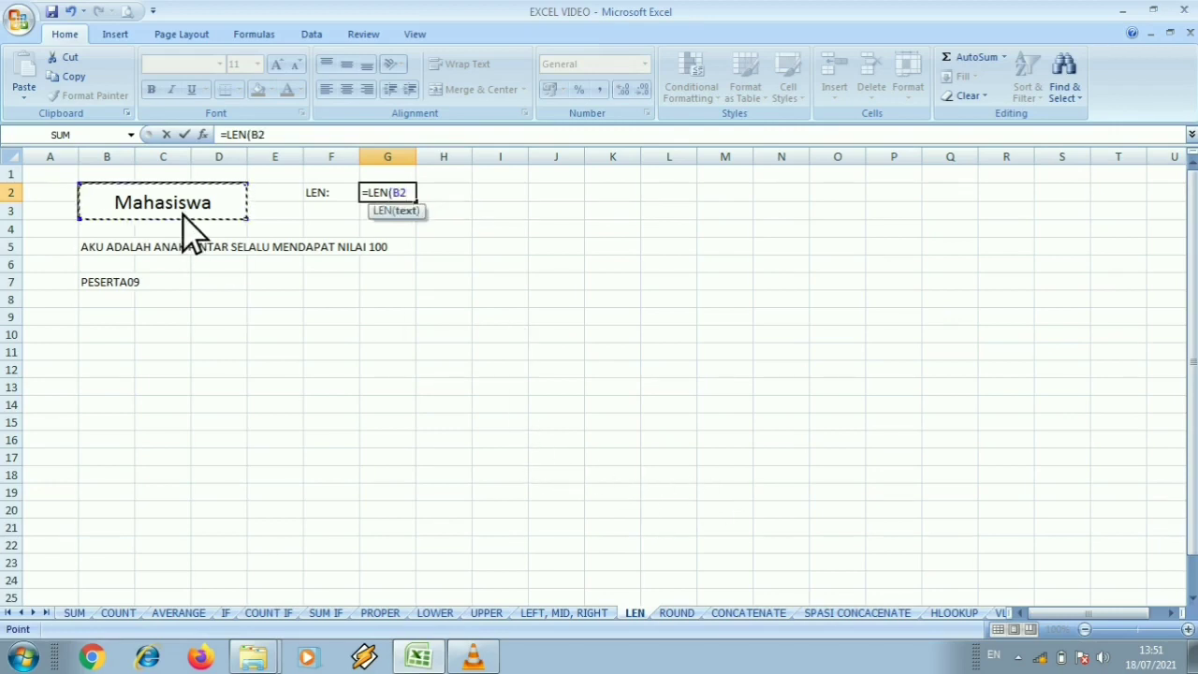
key(Return)
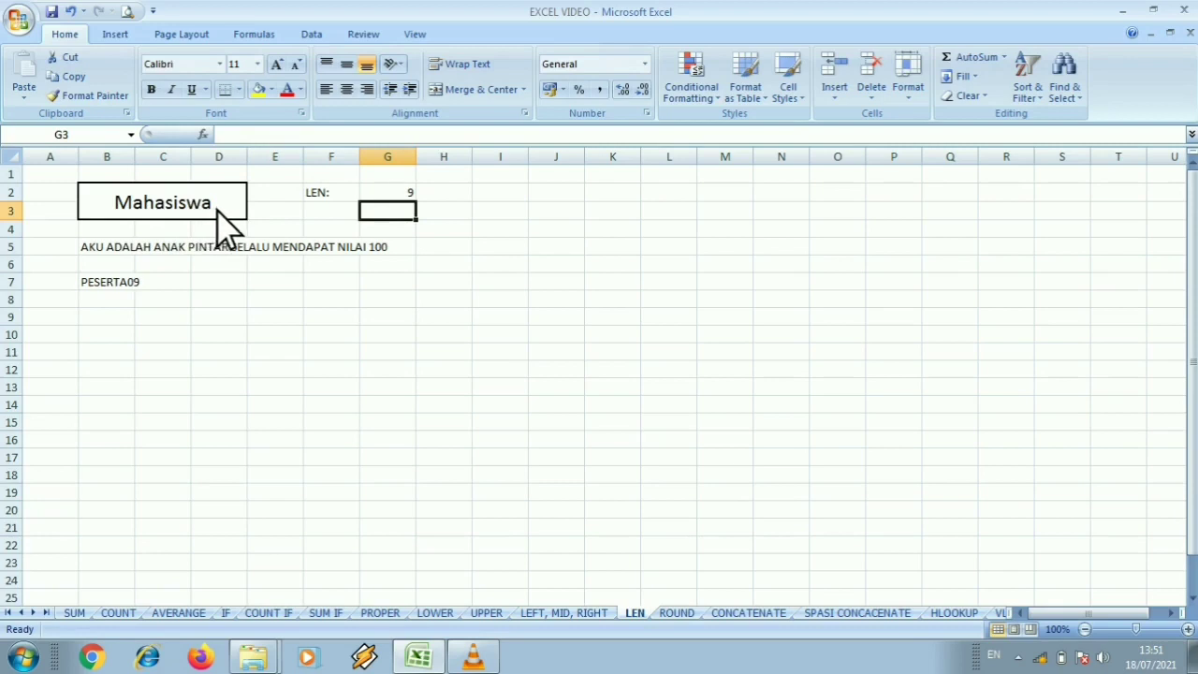
Step: Change the text in B7 to "PESERTA 09" and count its characters in D7 with the formula =LEN(B7)
click(97, 286)
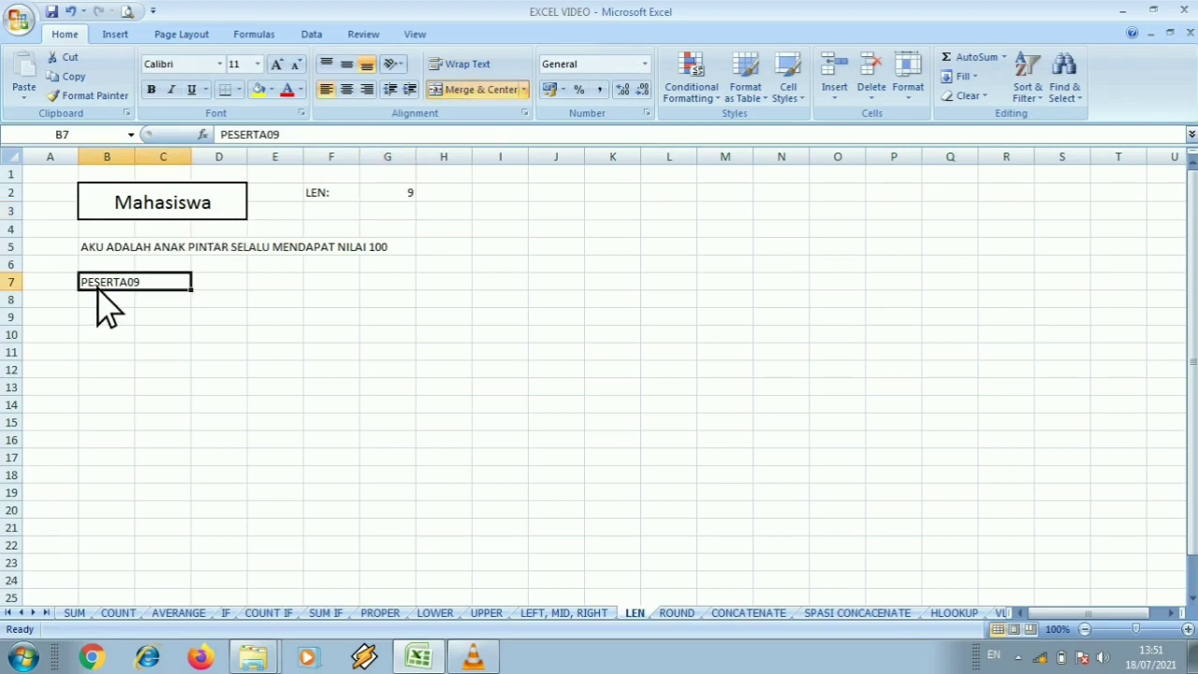
click(269, 136)
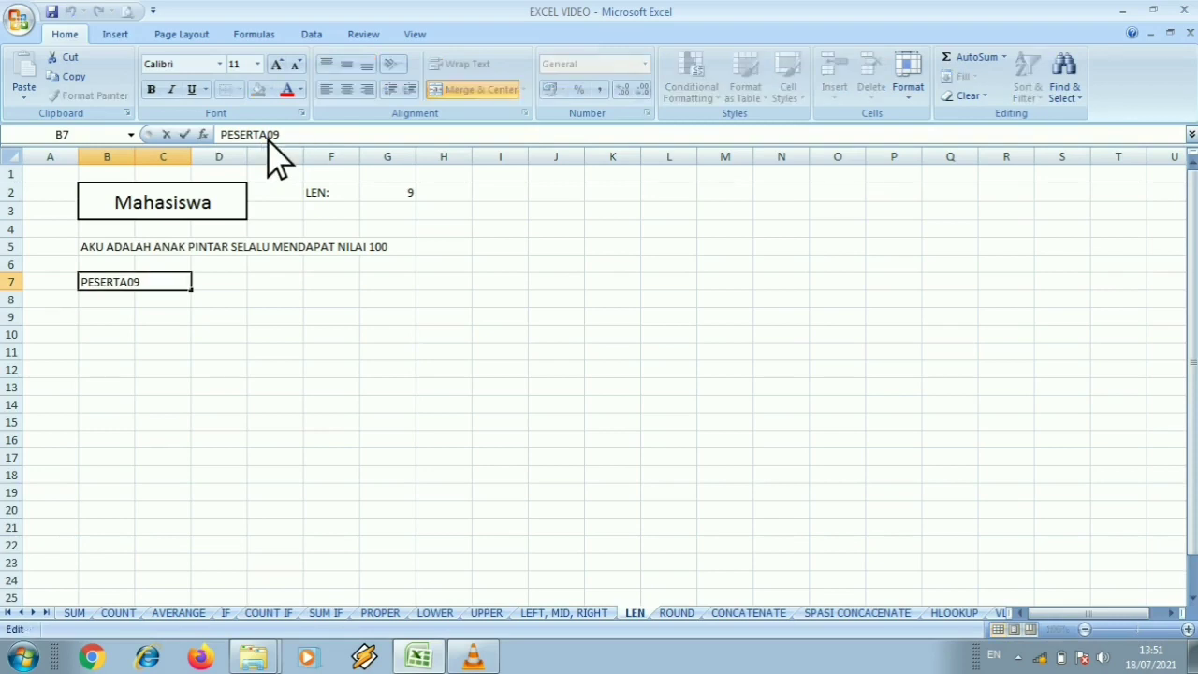
click(233, 283)
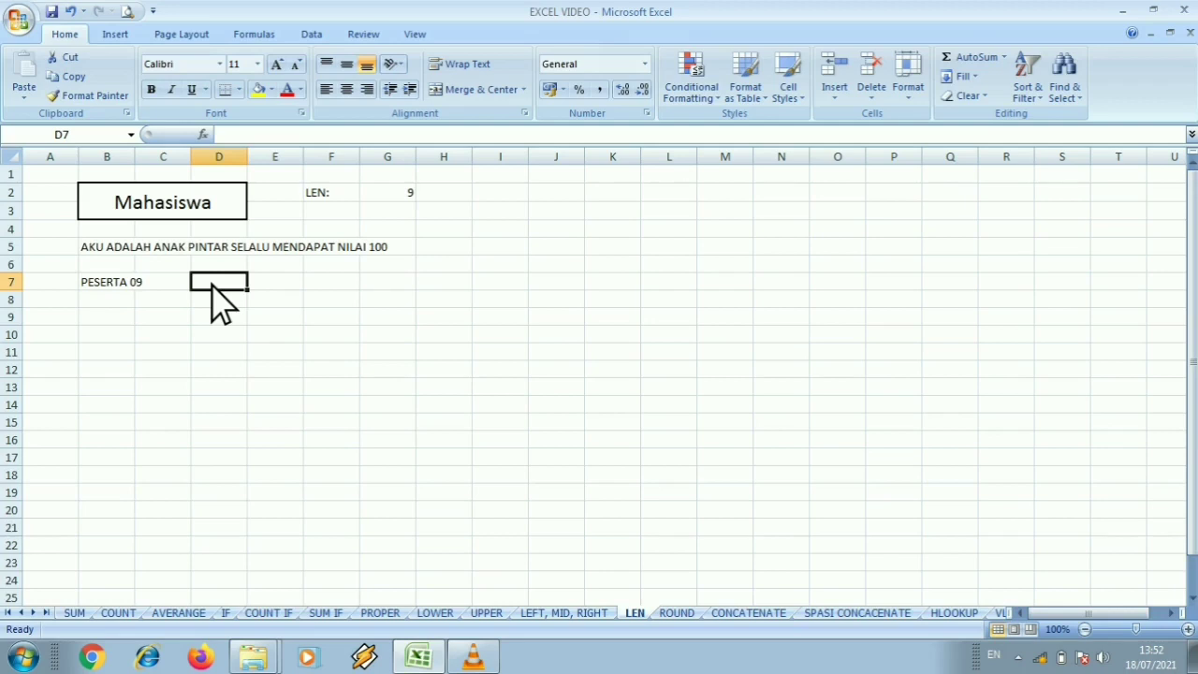
text(=)
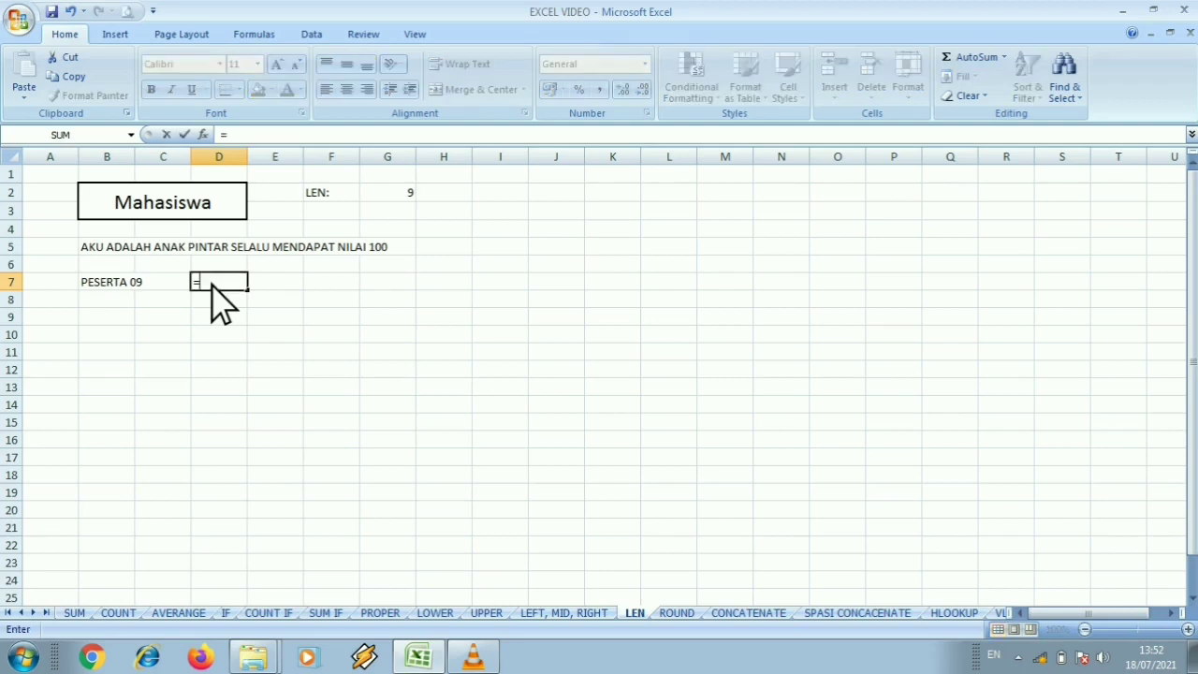
text(LEN)
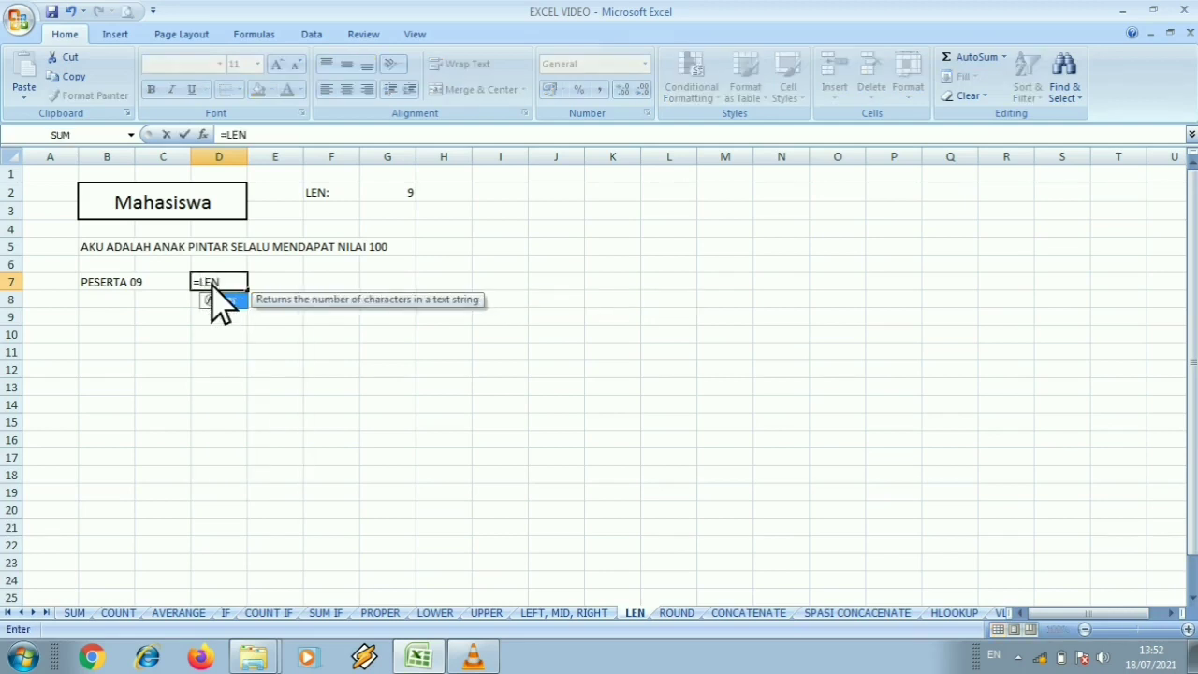
text(()
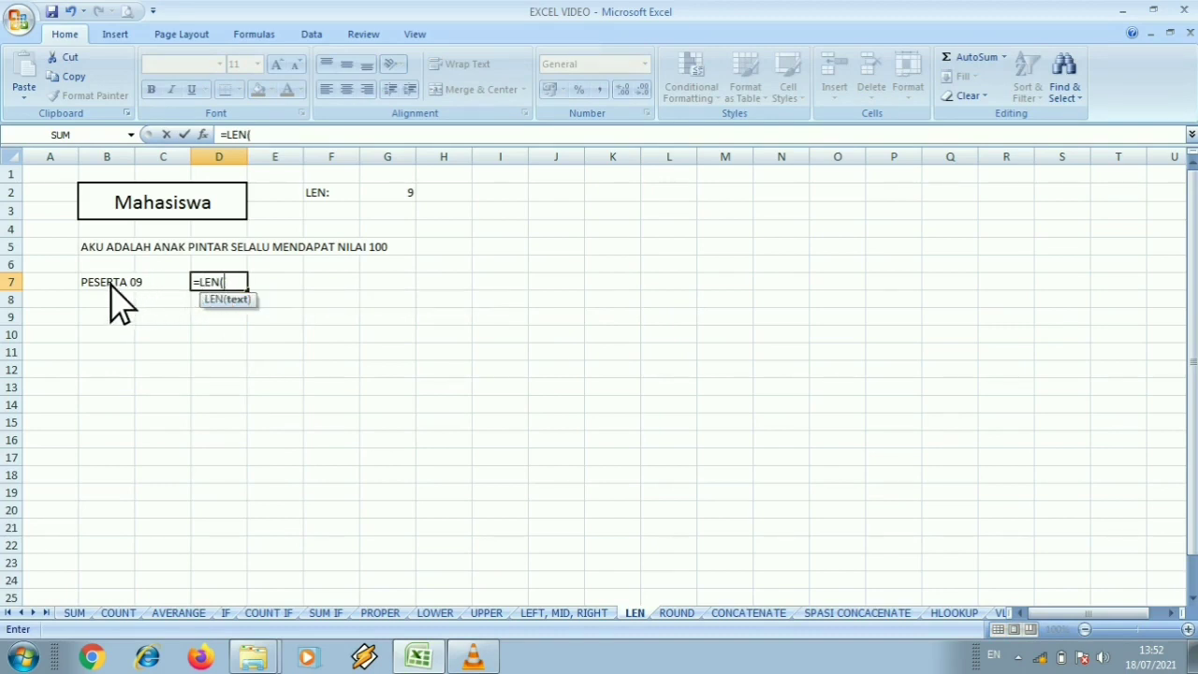
click(110, 287)
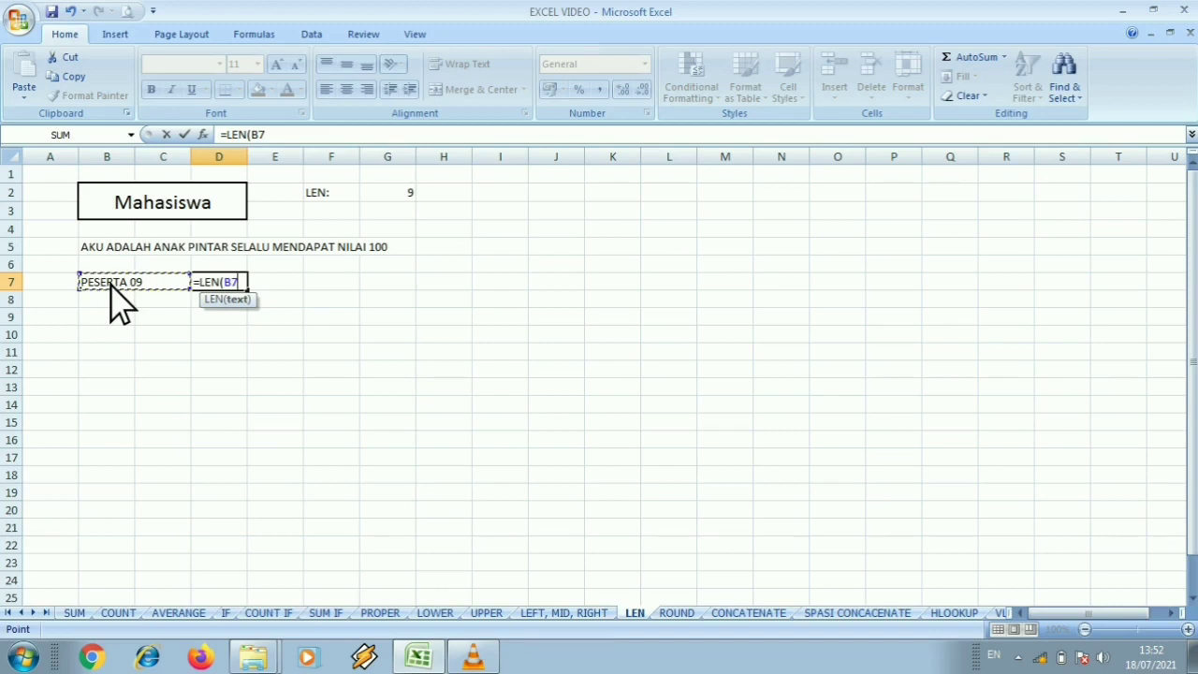
key(Return)
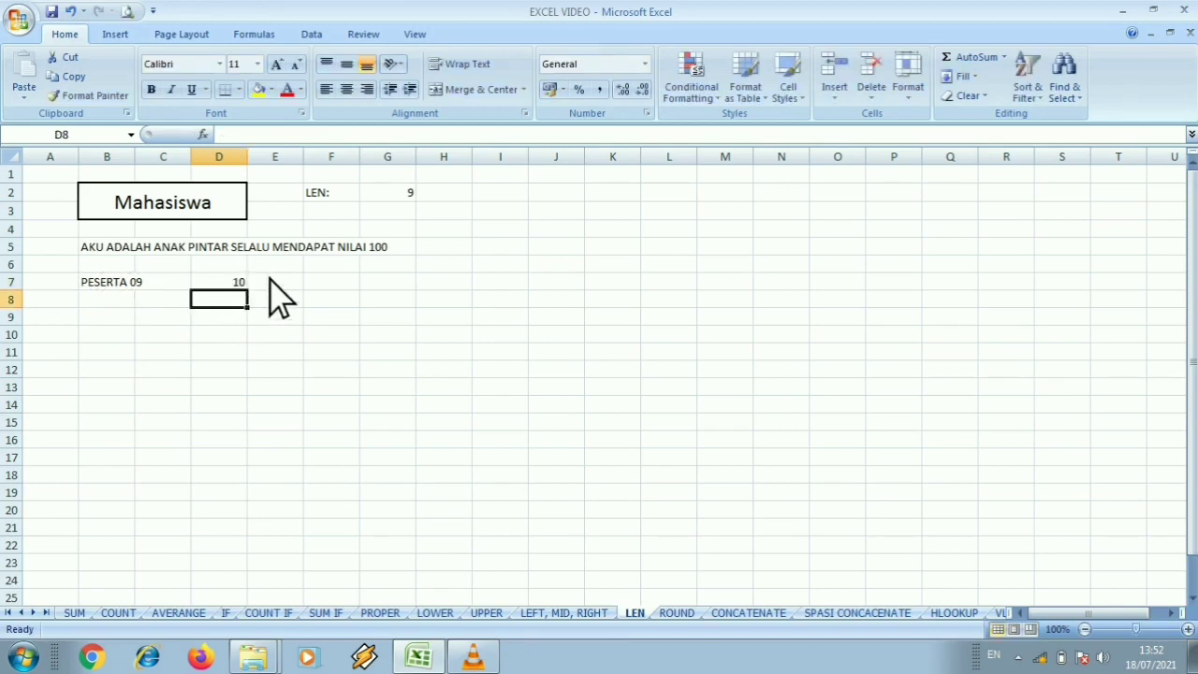
click(239, 284)
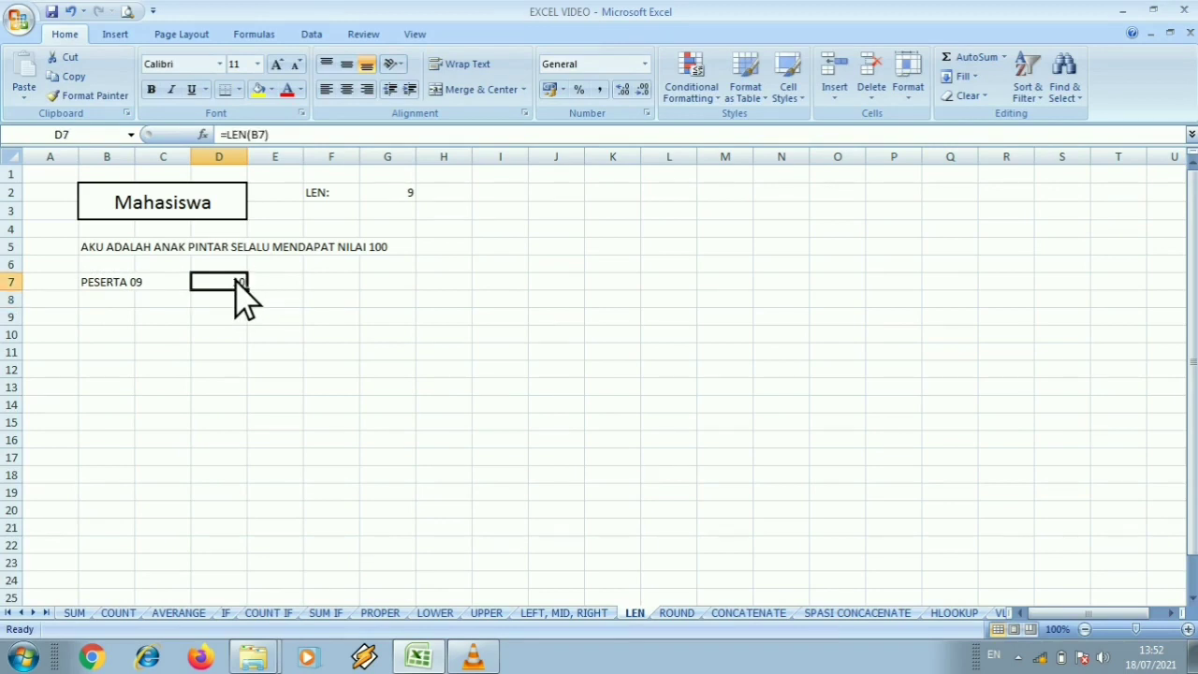
Step: Count the characters of the sentence in B5 in cell H5 with the formula =LEN(B5)
click(444, 248)
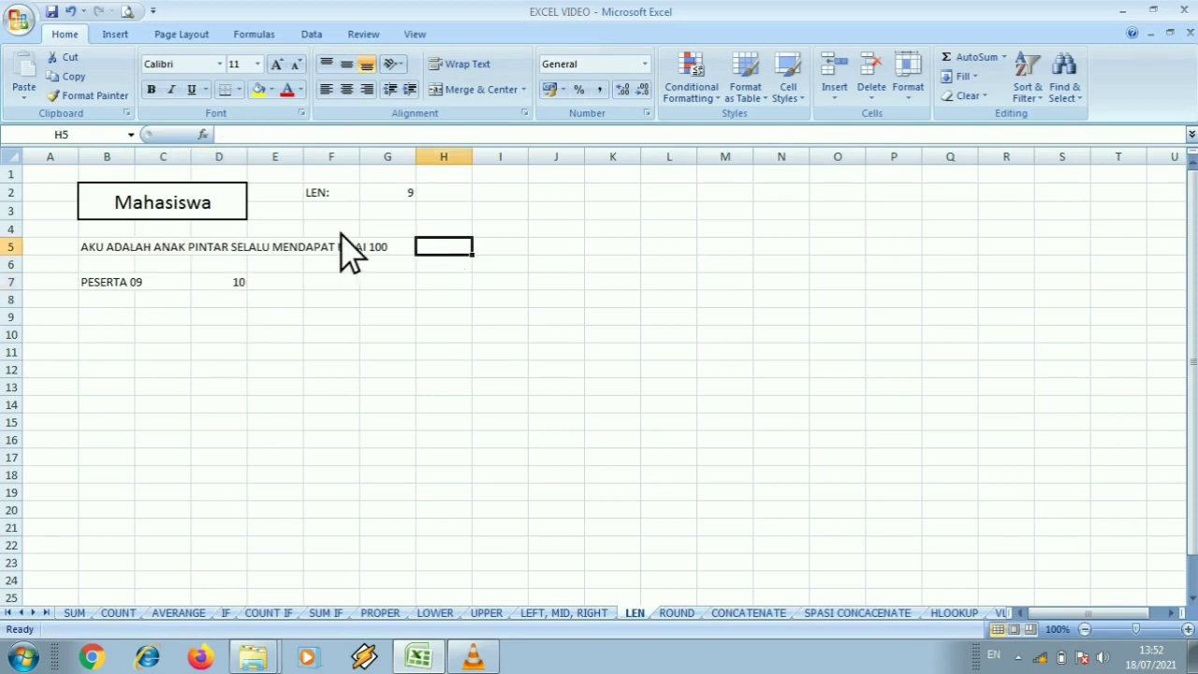
text(=)
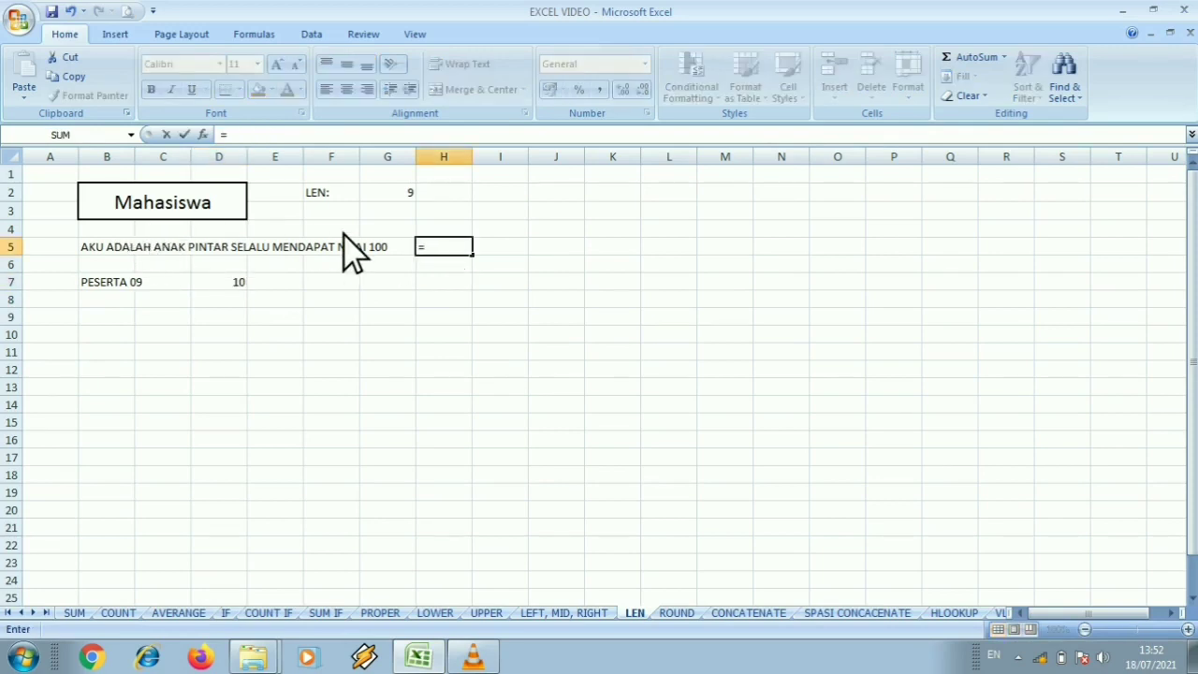
text(LEN)
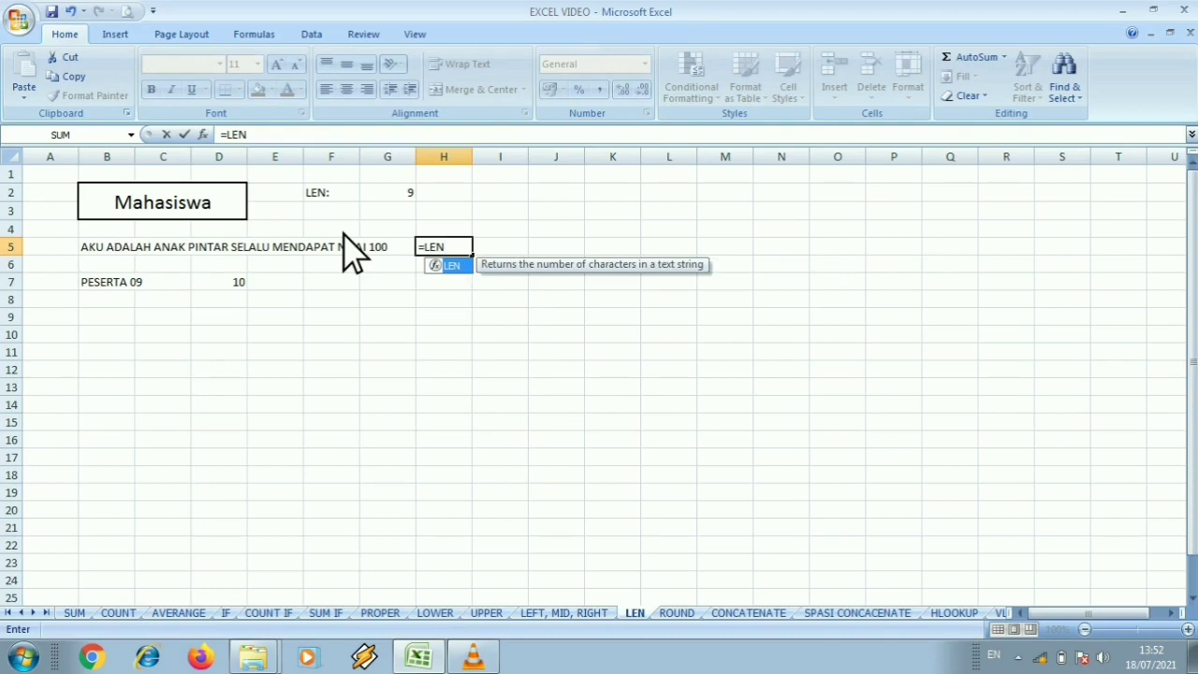
text(()
click(109, 249)
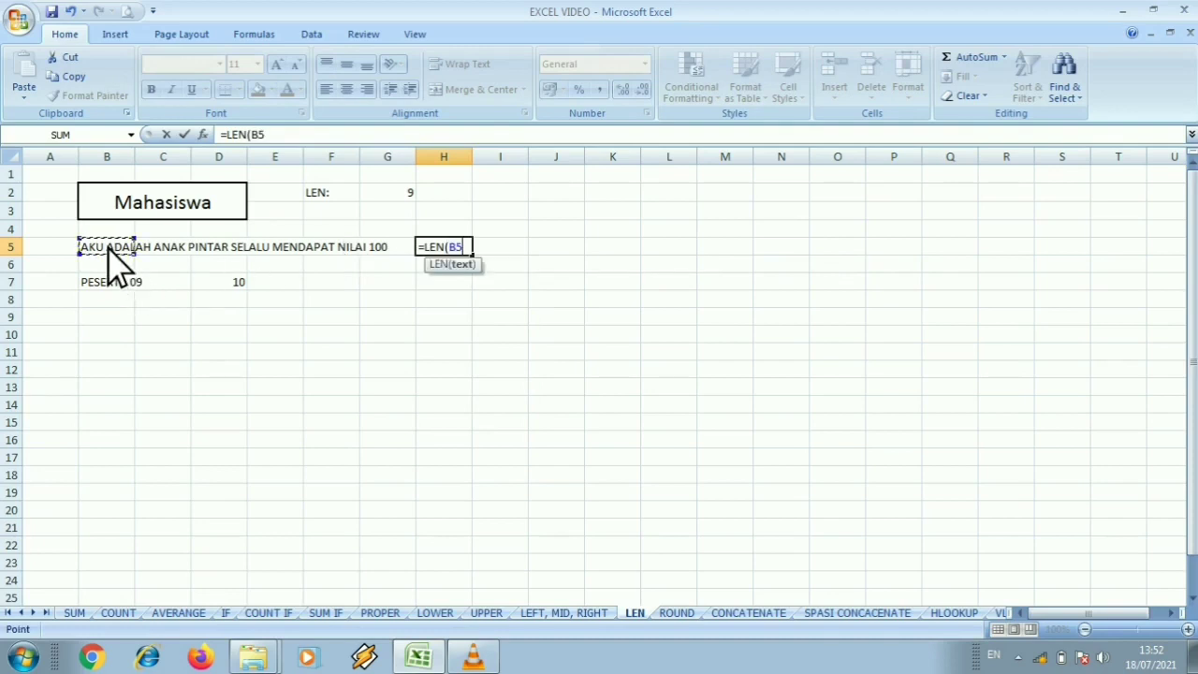
text())
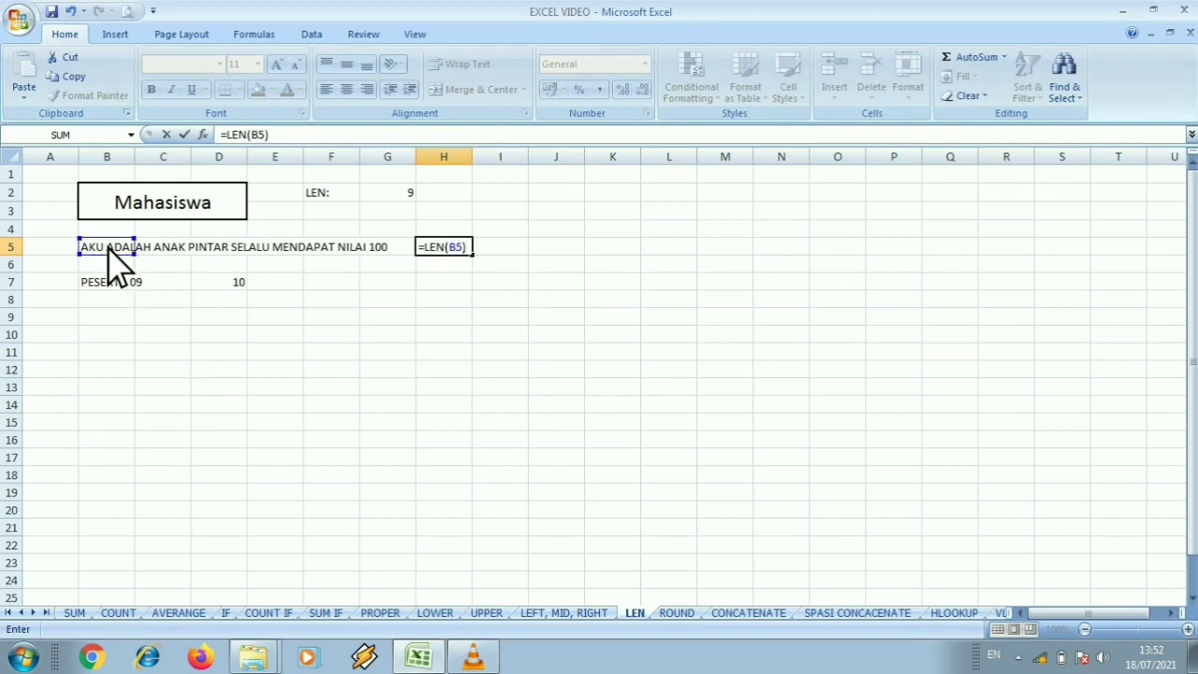
key(Return)
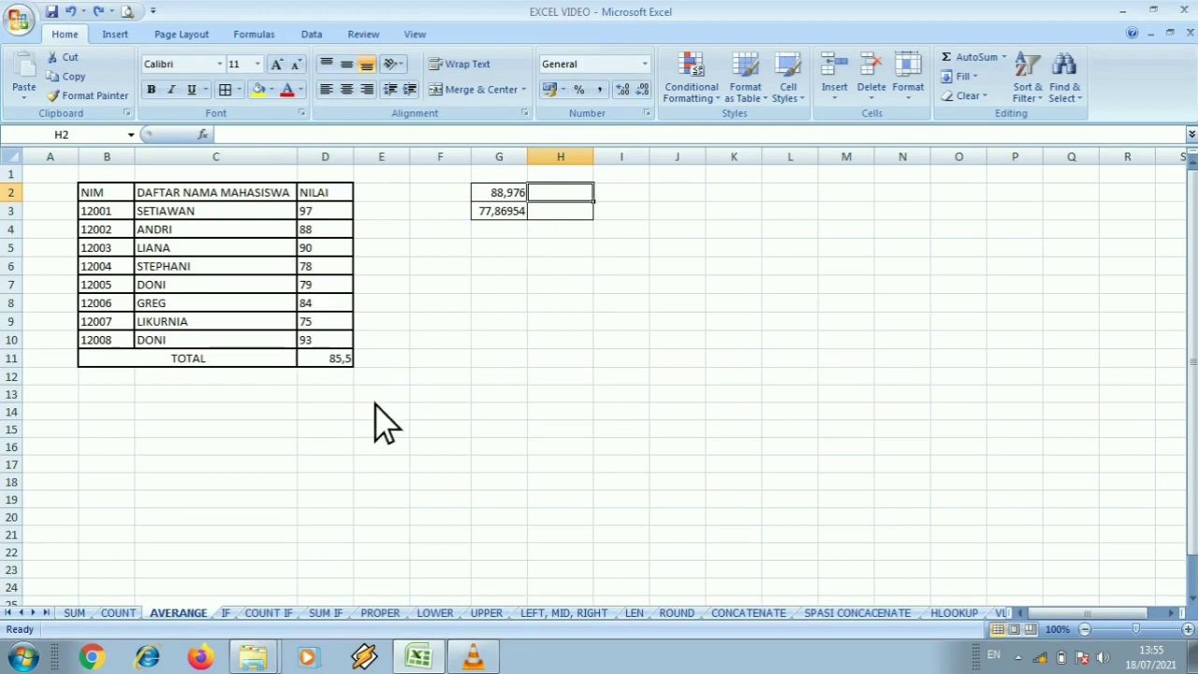
Step: Round the average in D11 of the AVERANGE sheet to zero decimals in D12 with the formula =ROUND(D11;0)
click(316, 383)
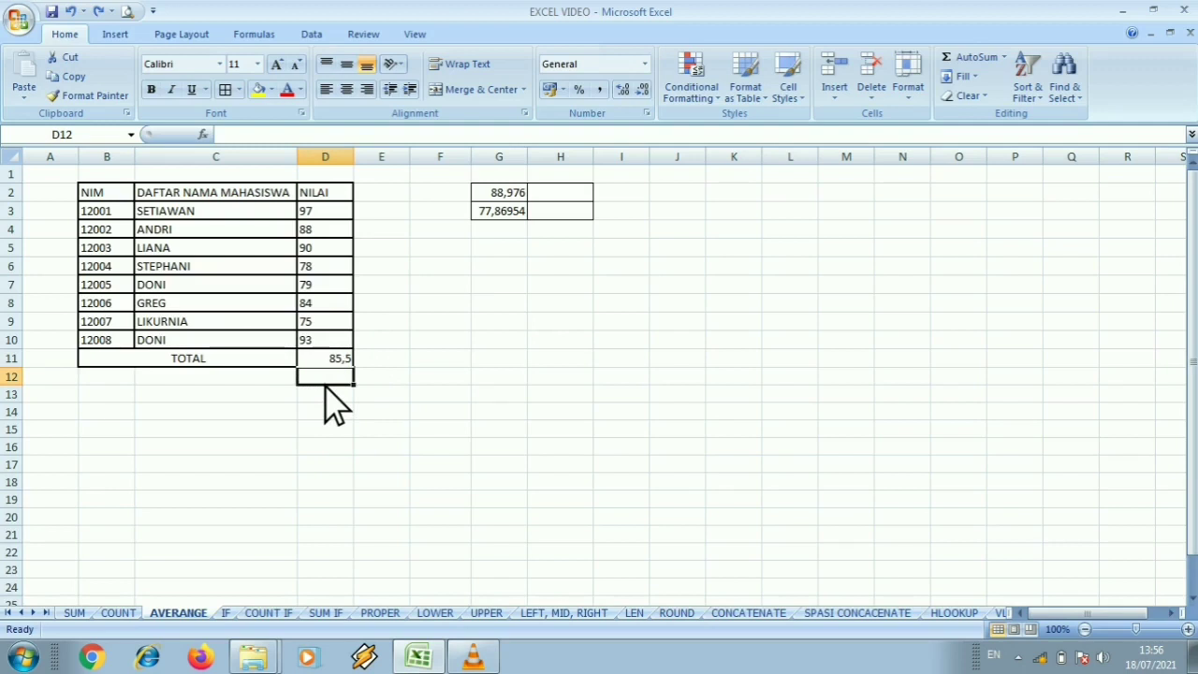
text(=)
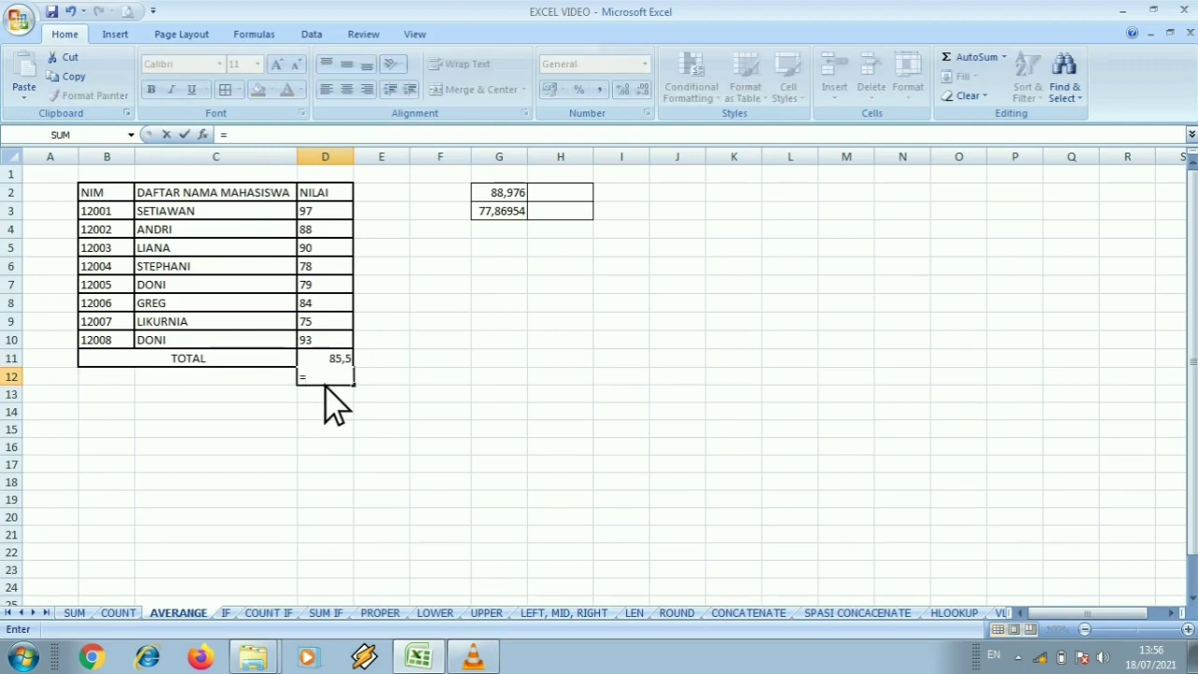
text(ROUN)
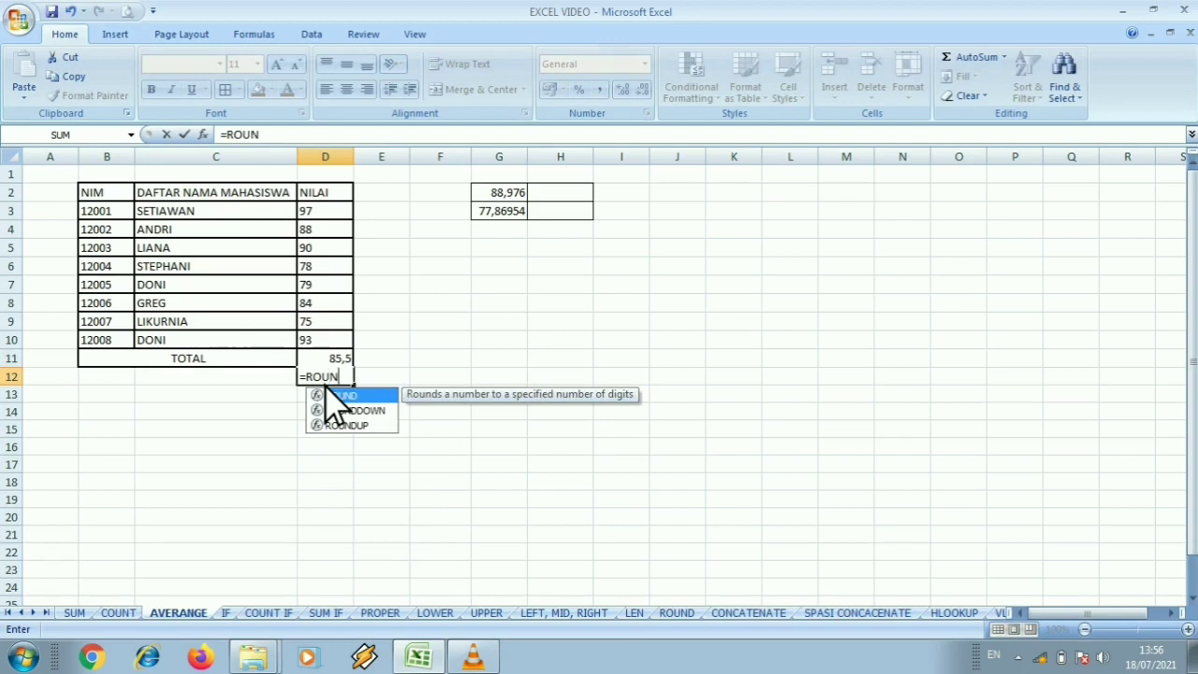
text(D()
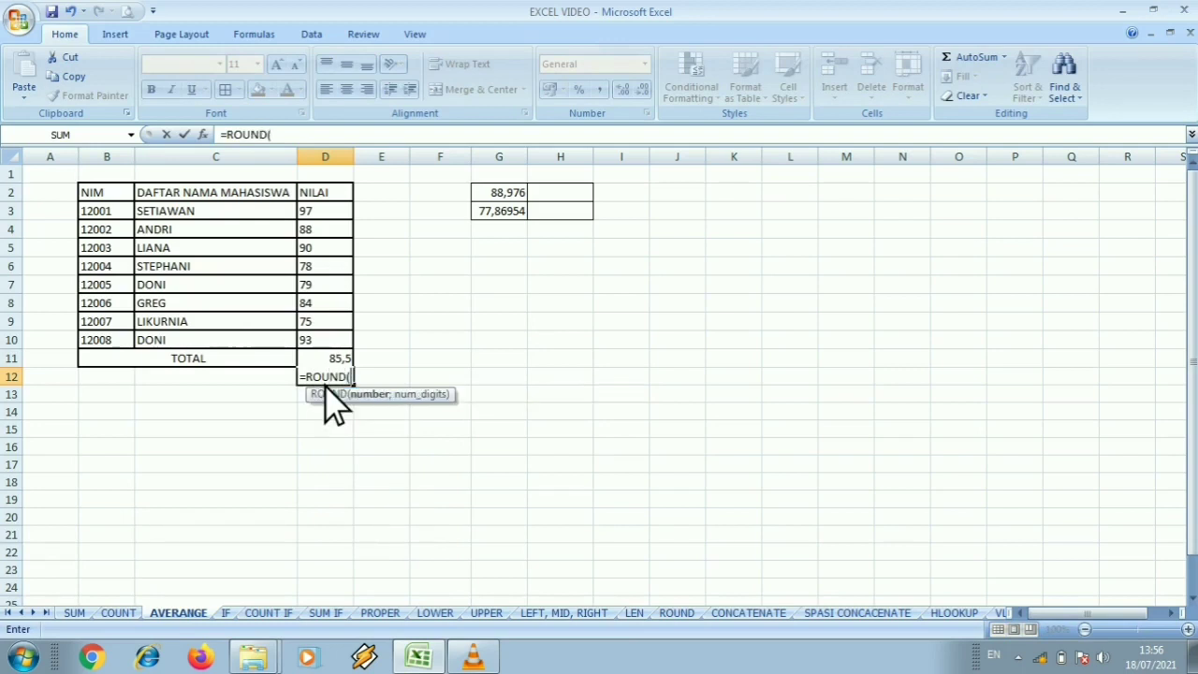
click(339, 357)
text(;)
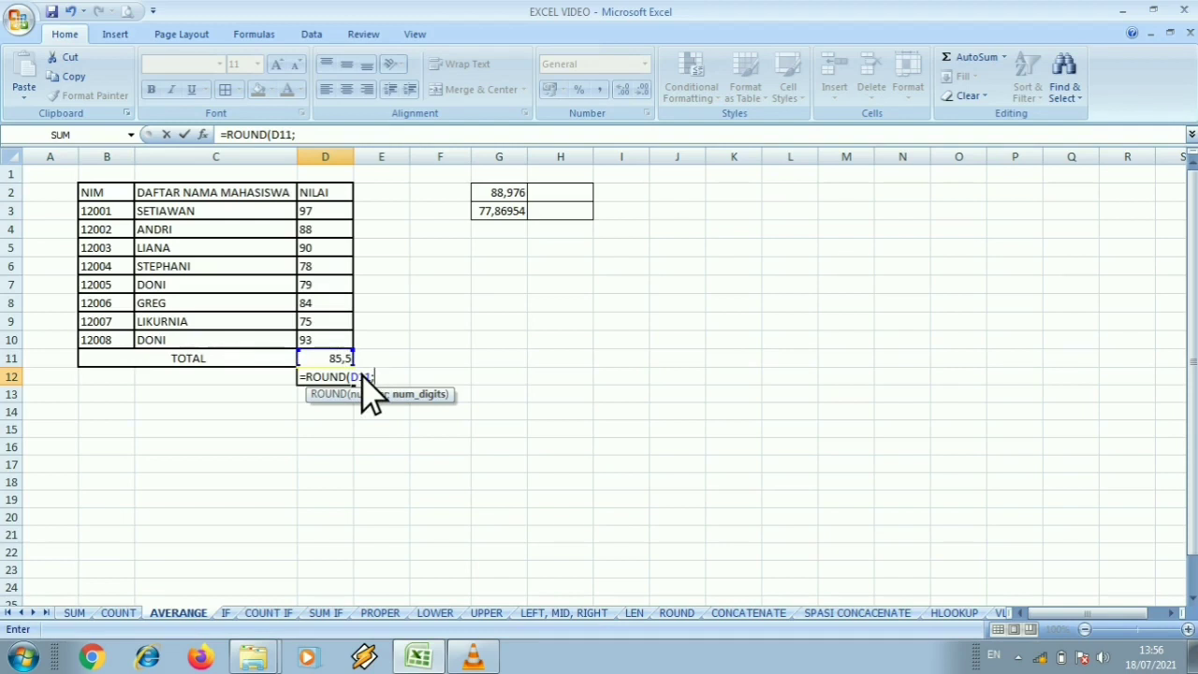
text(0)
key(Return)
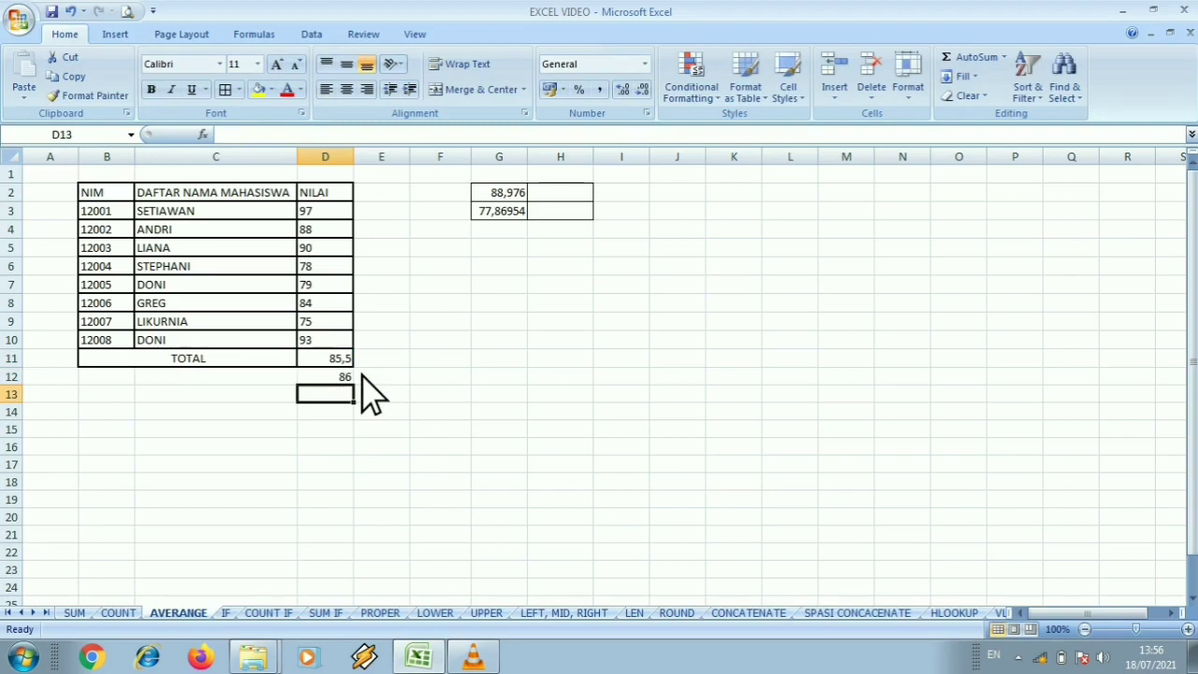
click(318, 380)
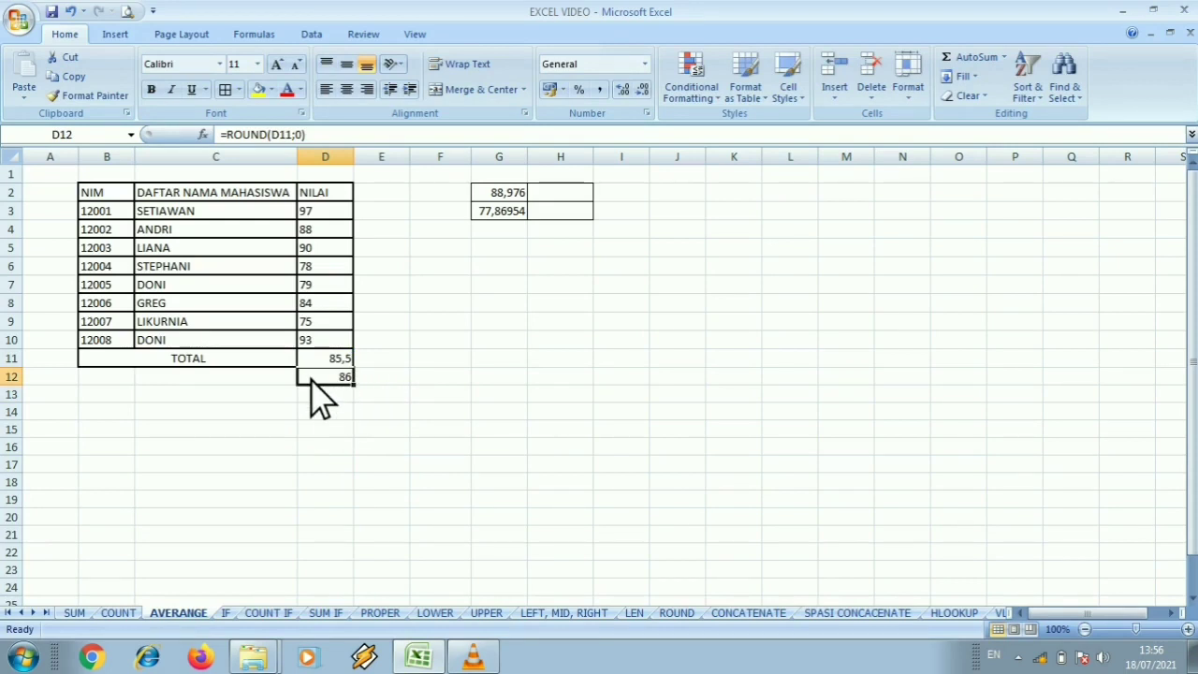
Step: Round the number in G2 to two decimals in H2 with the formula =ROUND(G2;2)
click(559, 195)
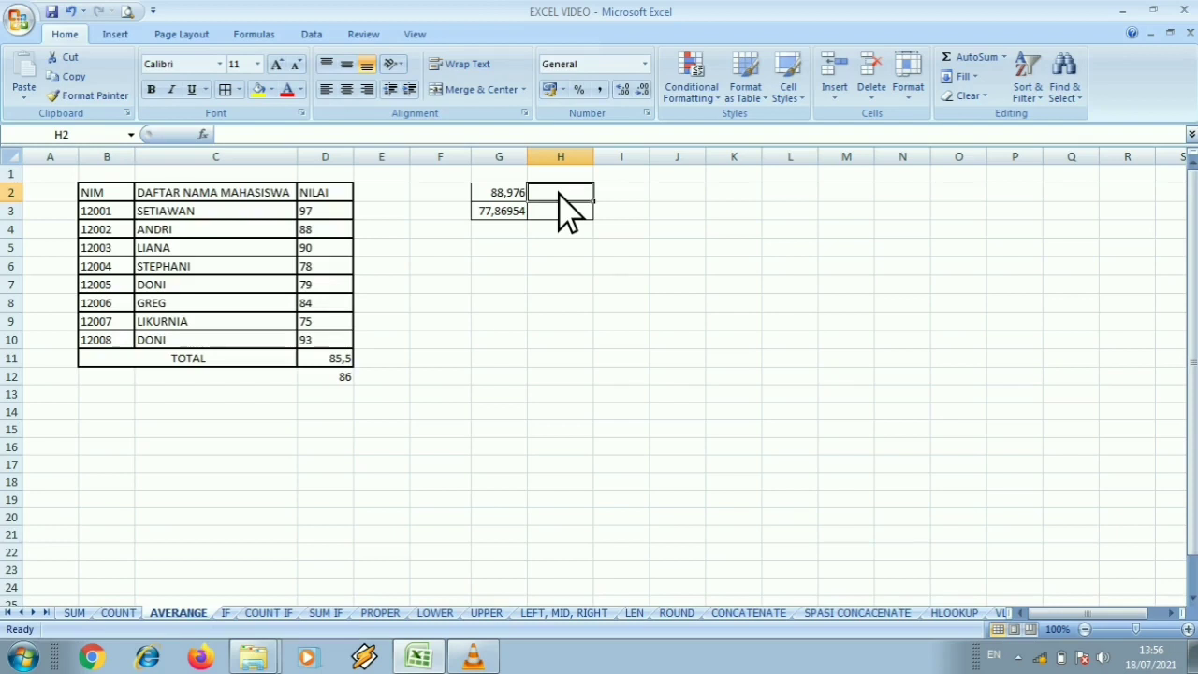
text(=)
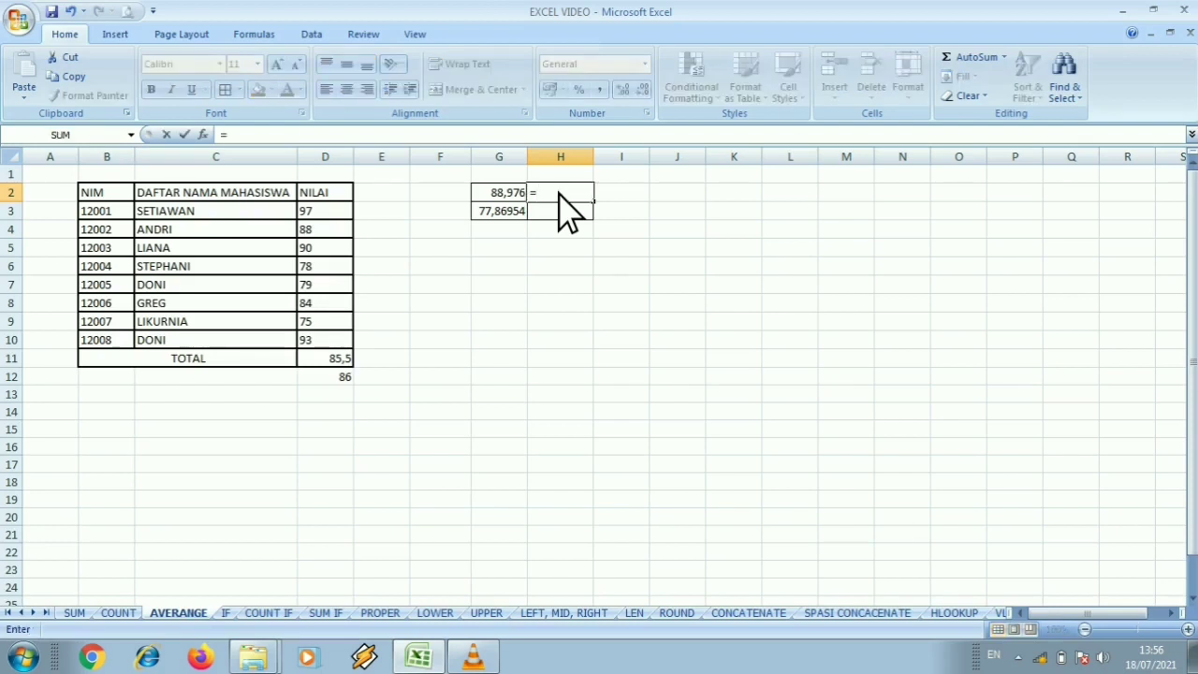
text(ROUND)
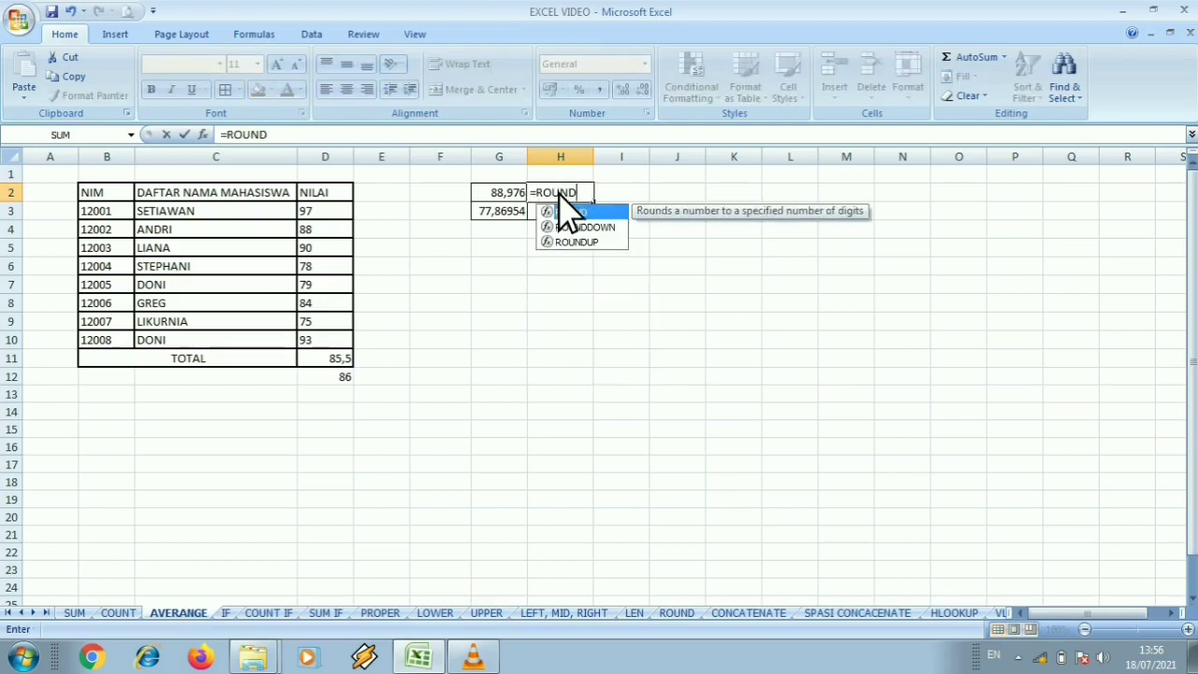
double_click(566, 210)
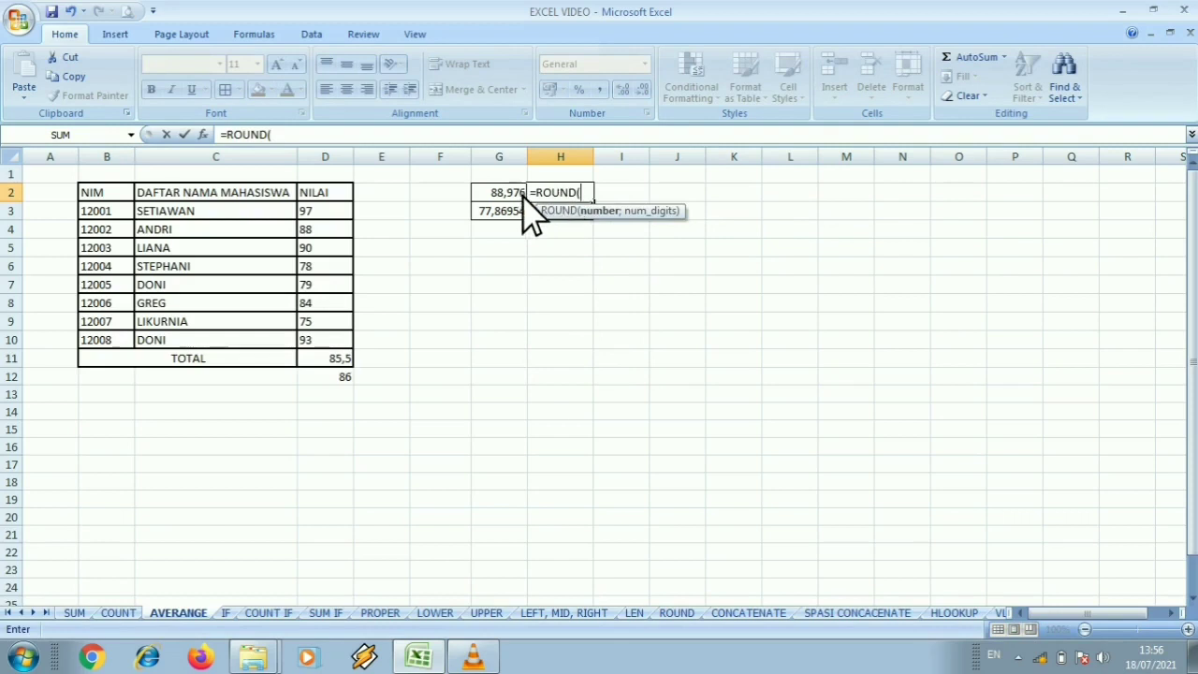
click(513, 199)
text(;)
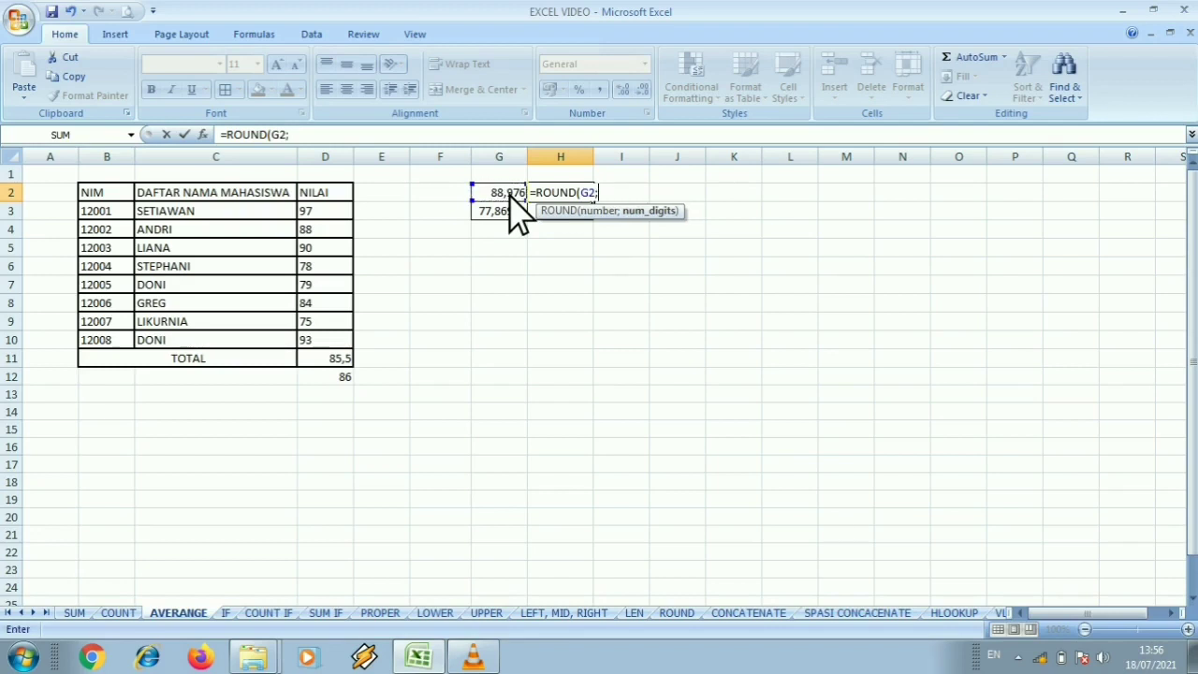
text(2)
key(Return)
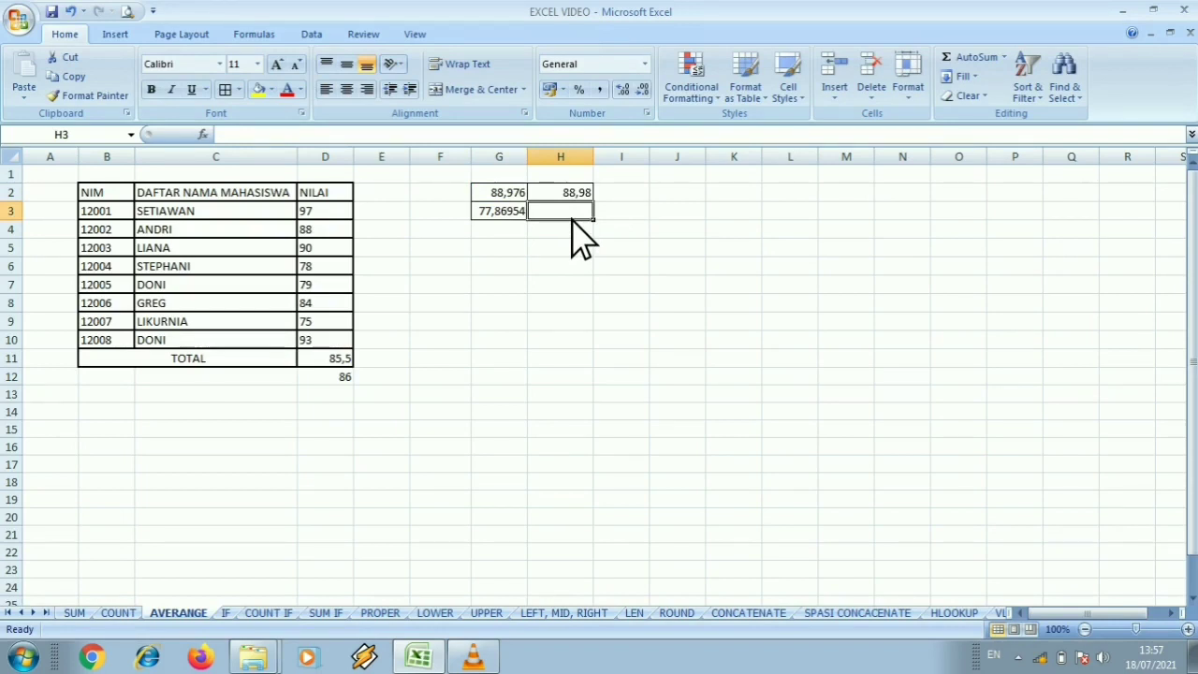
Step: Round the number in G3 to one decimal in H3 with the formula =ROUND(G3;1)
text(=)
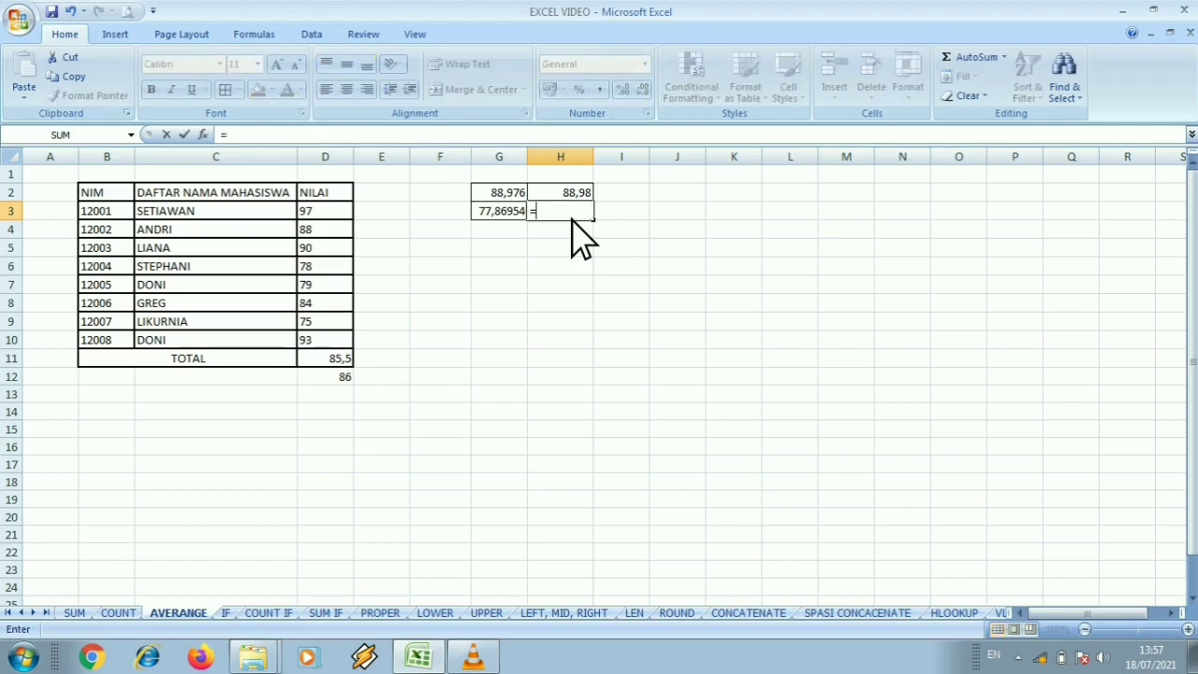
text(ROUND)
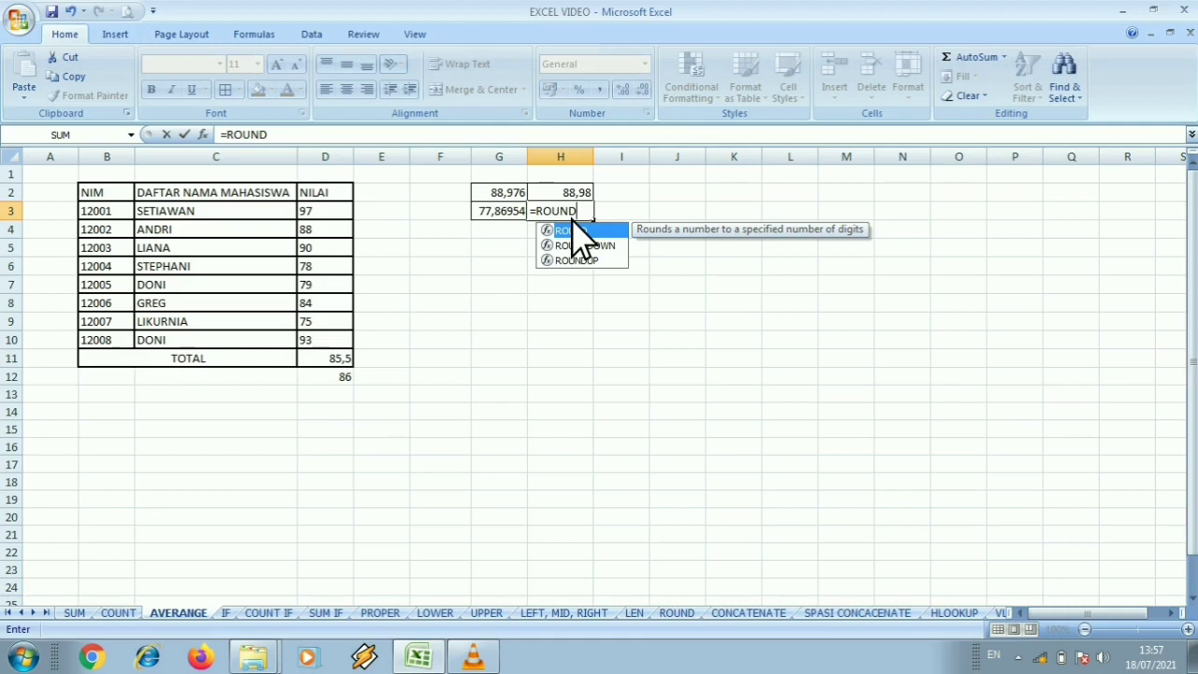
double_click(573, 225)
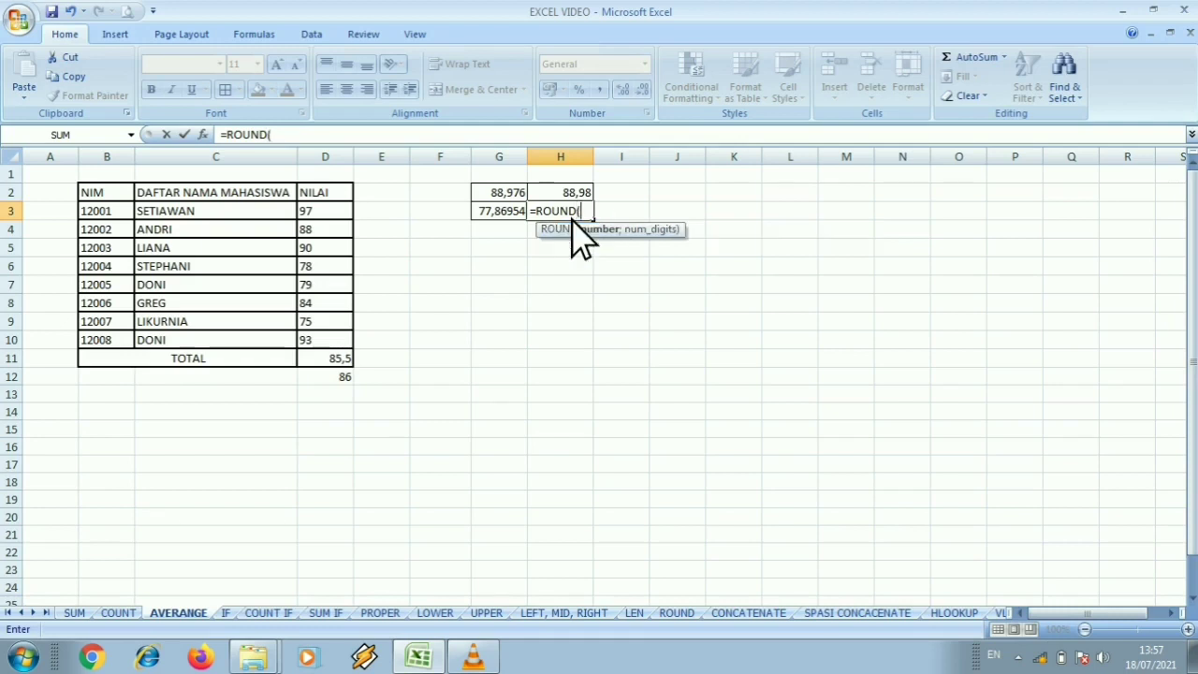
click(508, 215)
text(;)
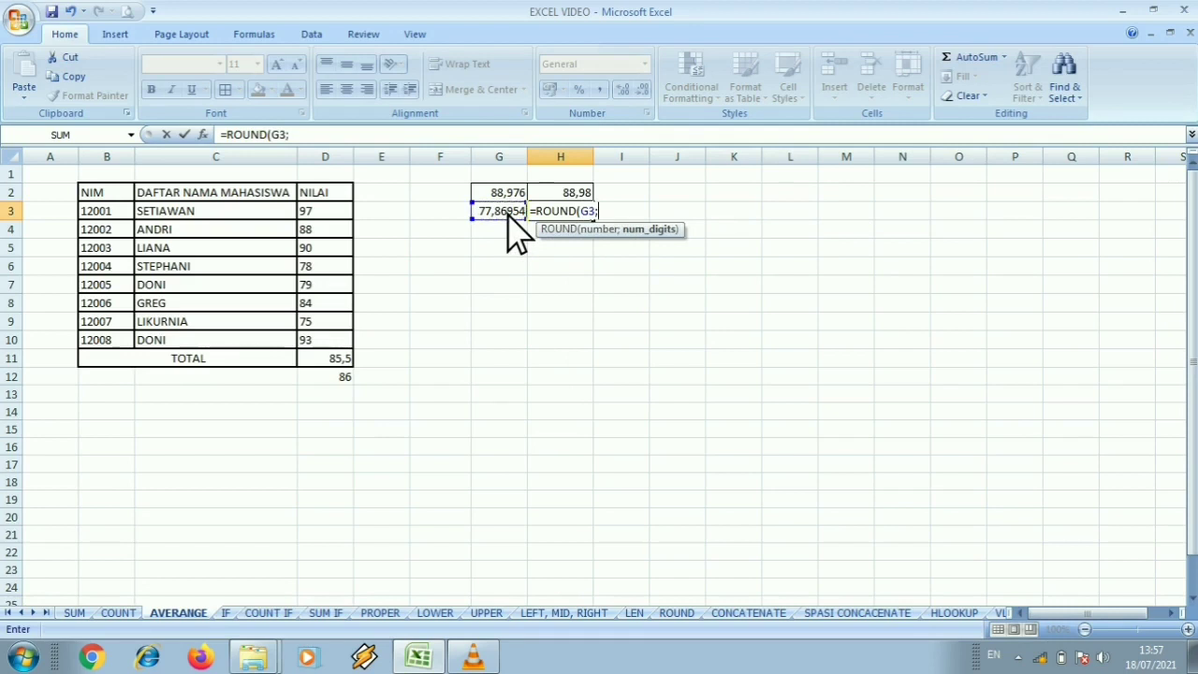
text(1))
key(Return)
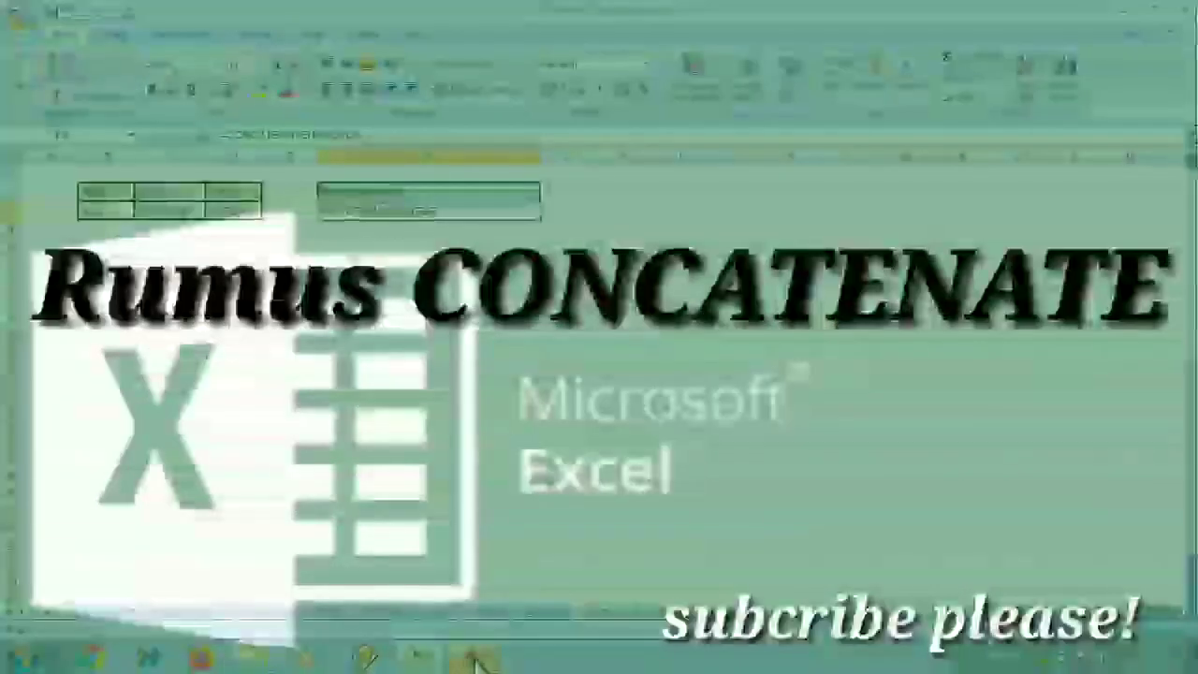
click(475, 660)
click(475, 661)
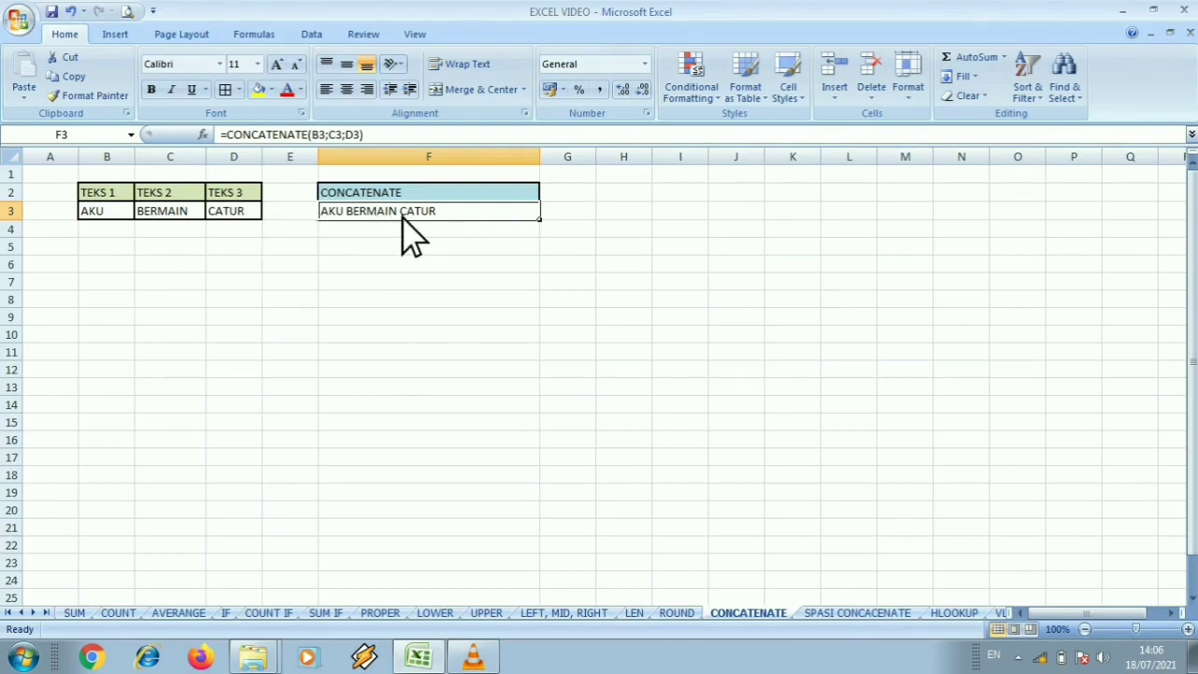
Step: Clear the formula in F3 of the CONCATENATE sheet and start a new one with the correctly spelled function name =CONCATENATE
key(BackSpace)
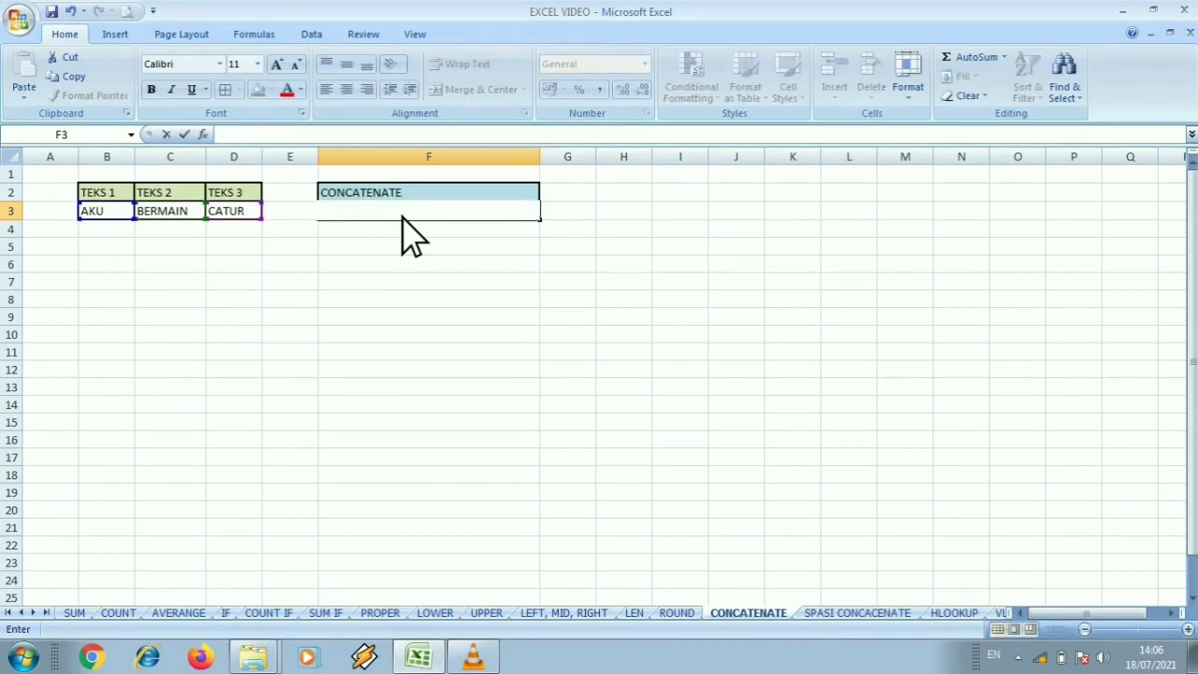
text(=CONCATE)
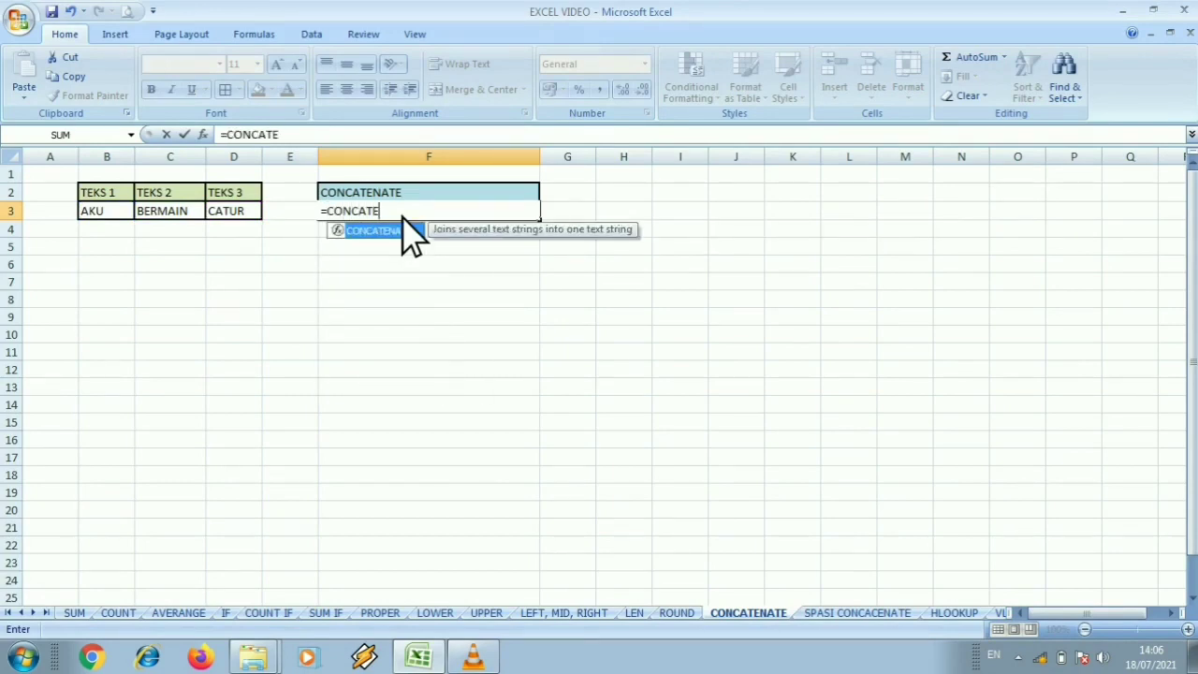
text(NTE)
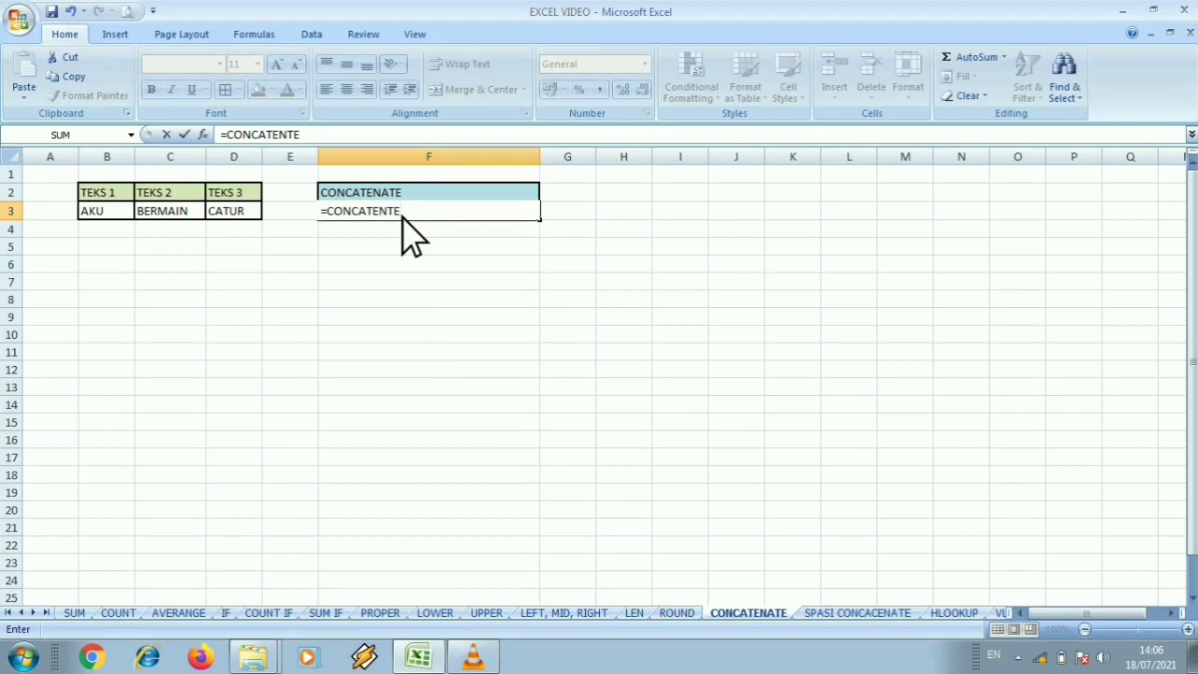
key(Left)
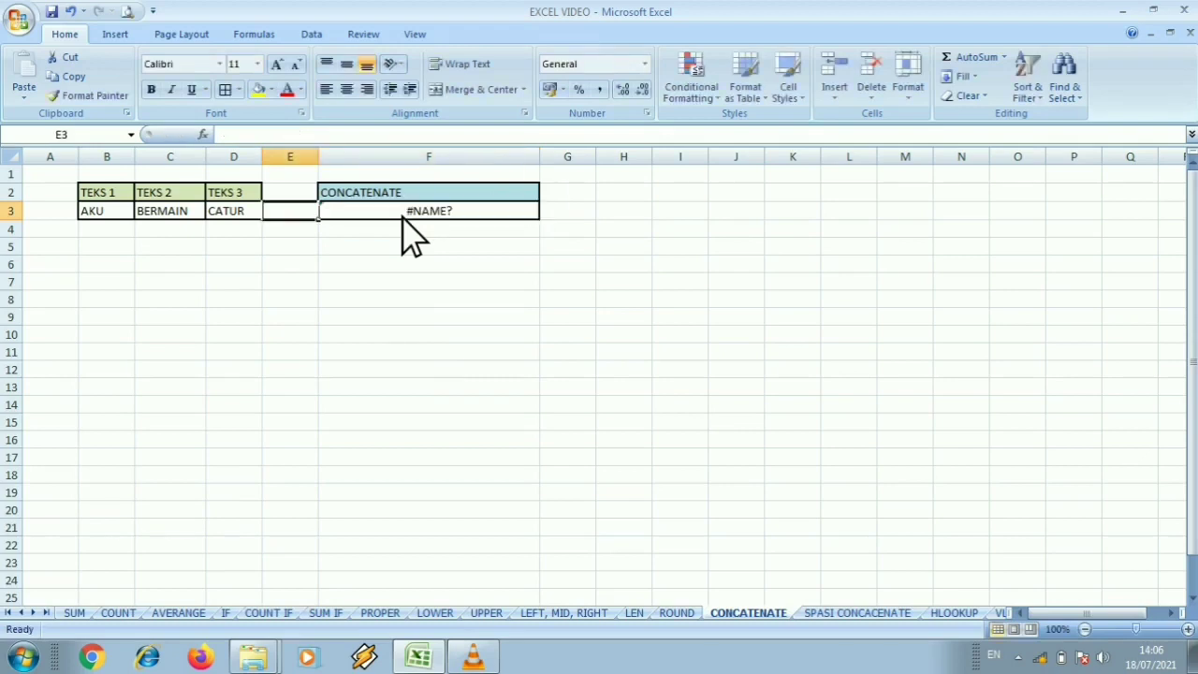
click(410, 235)
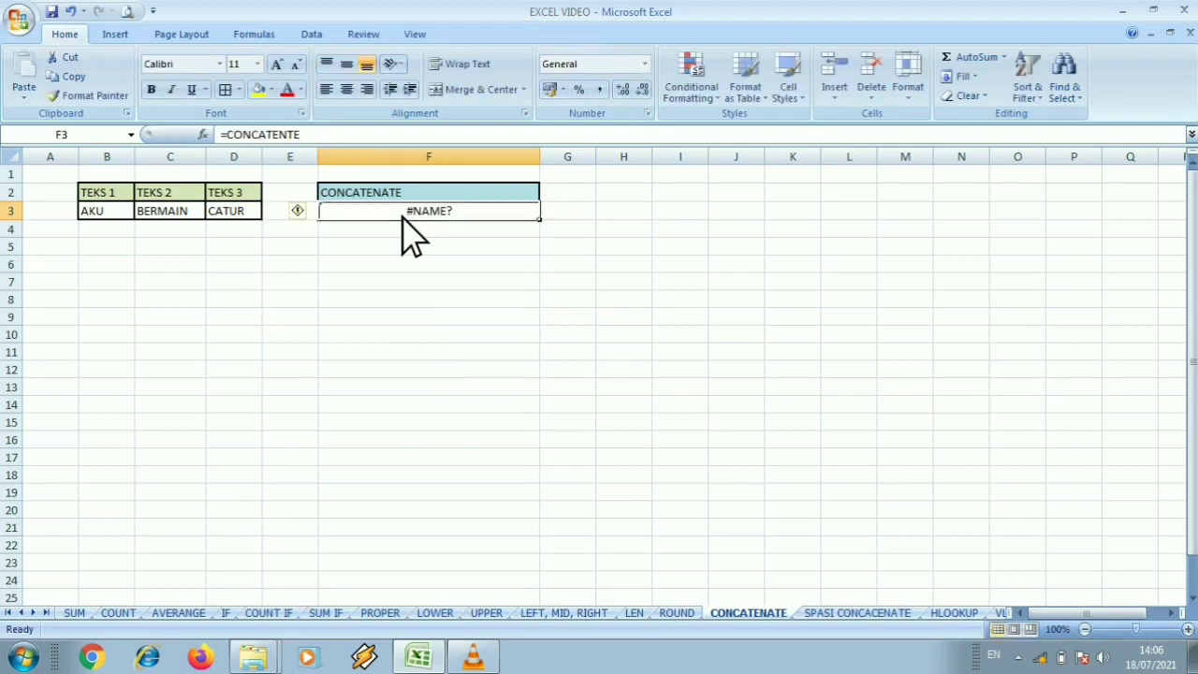
click(284, 134)
text(A)
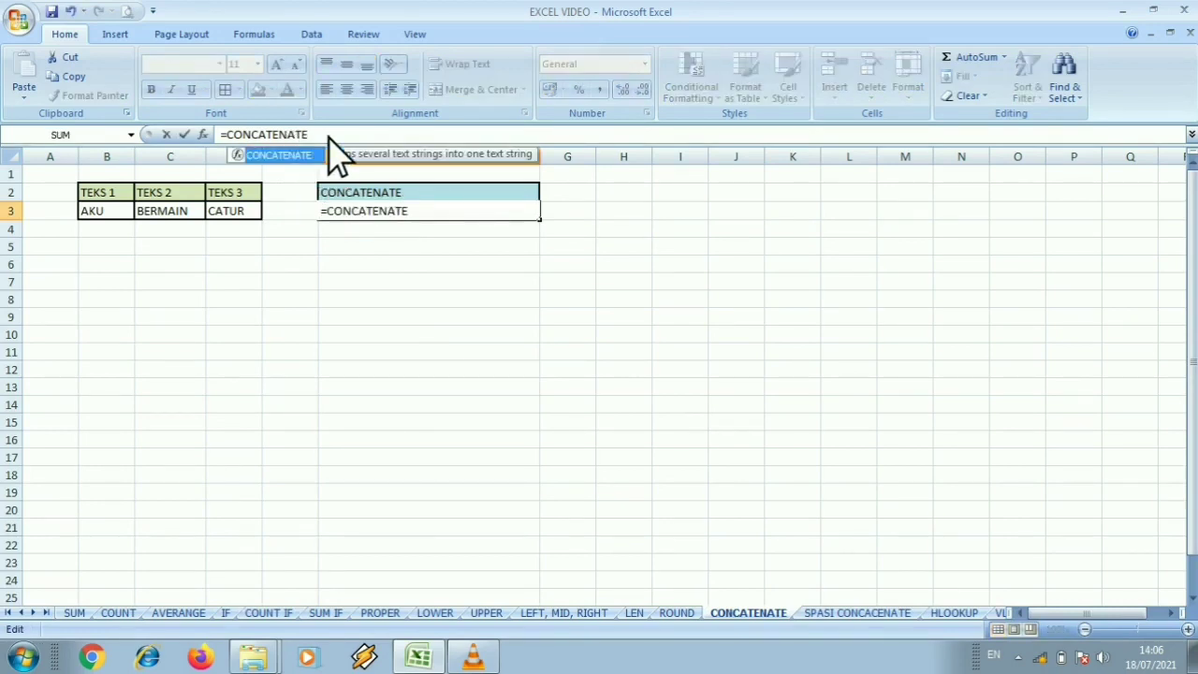
Step: Complete the formula in F3 as =CONCATENATE(B3;C3;D3) to join the three text cells
click(329, 138)
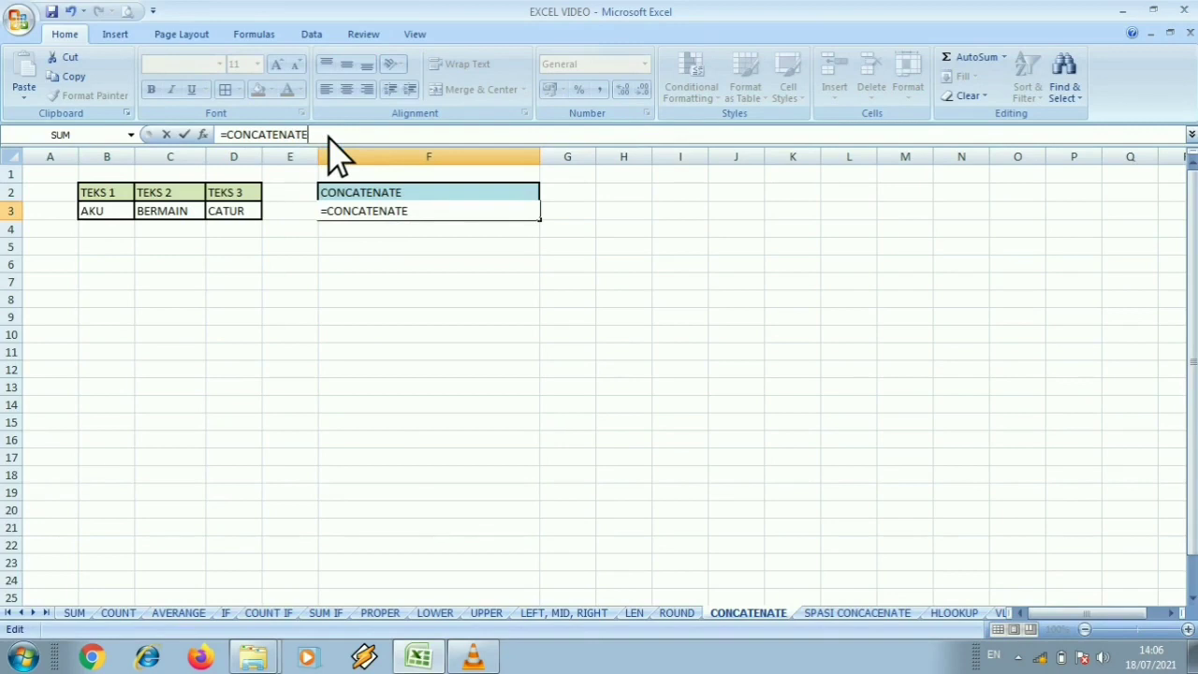
text(()
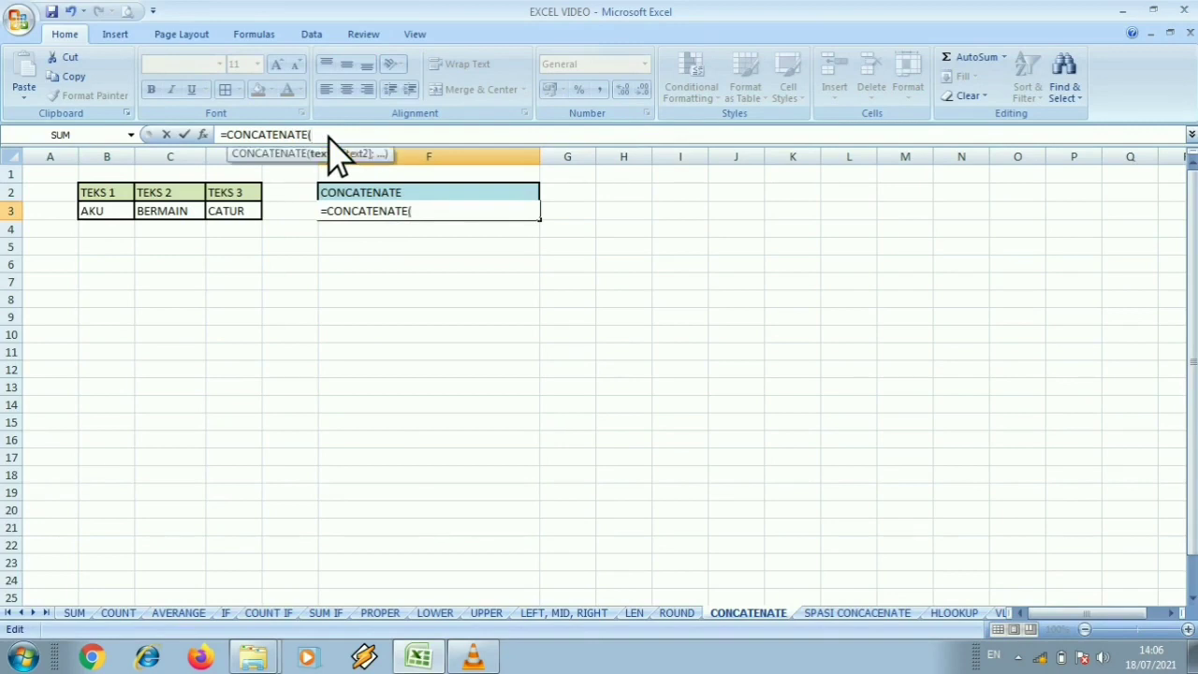
click(118, 218)
text(;)
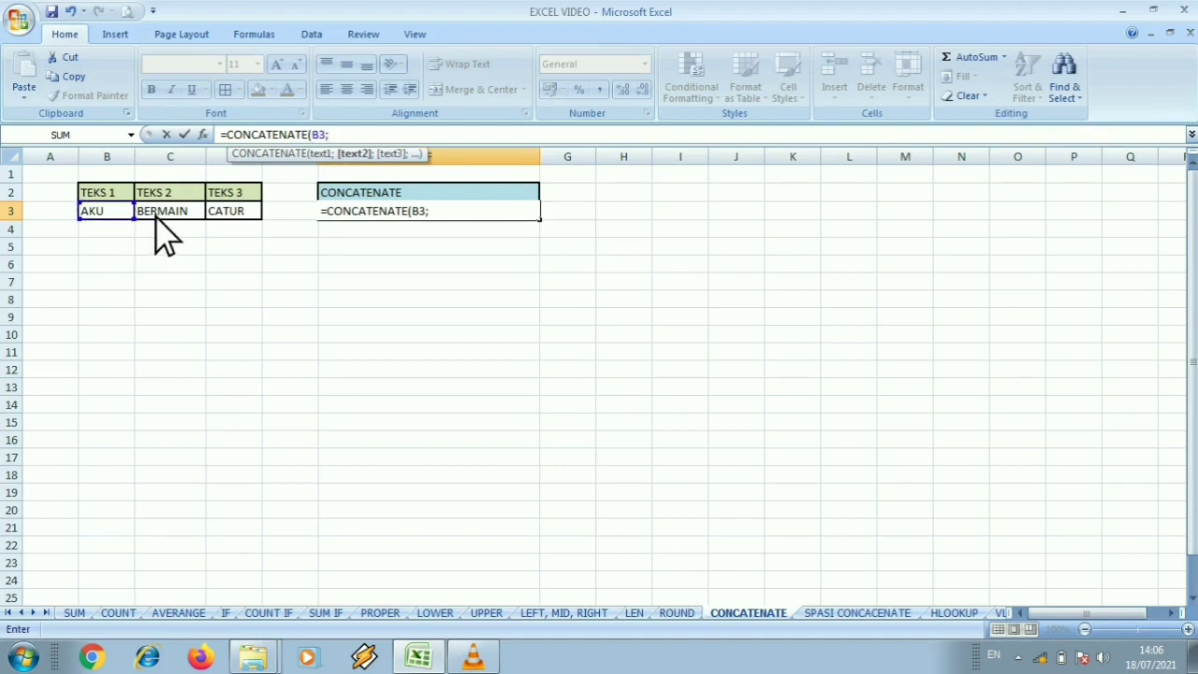
click(156, 217)
text(;)
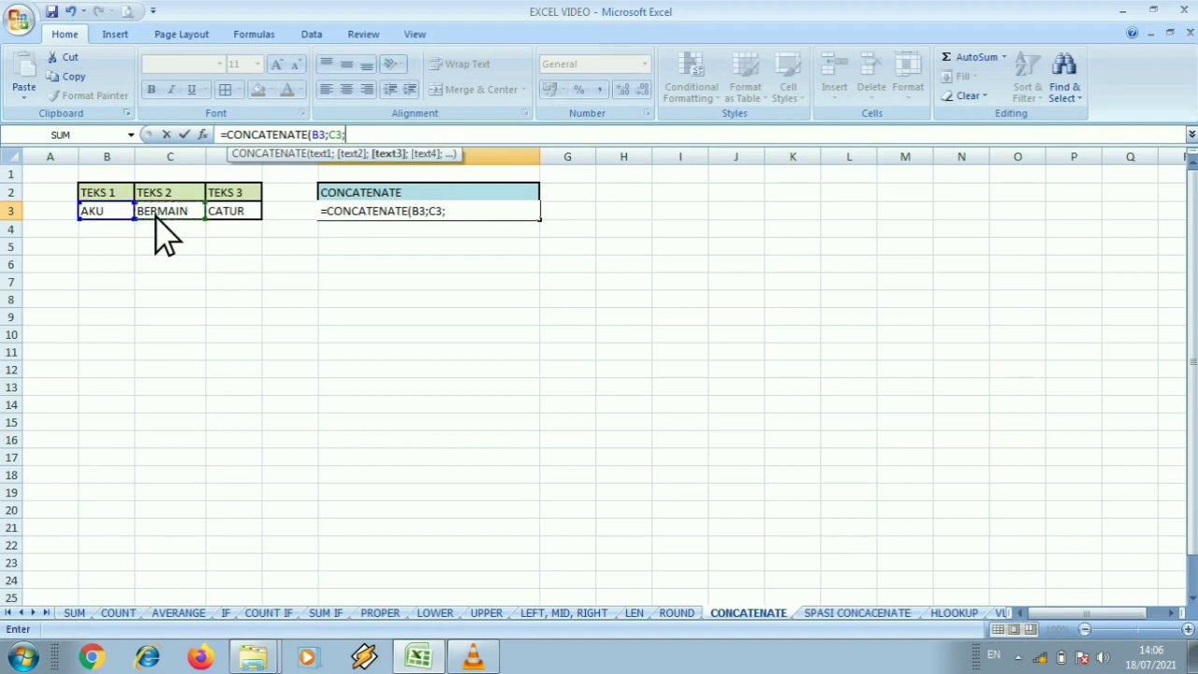
click(234, 234)
key(Return)
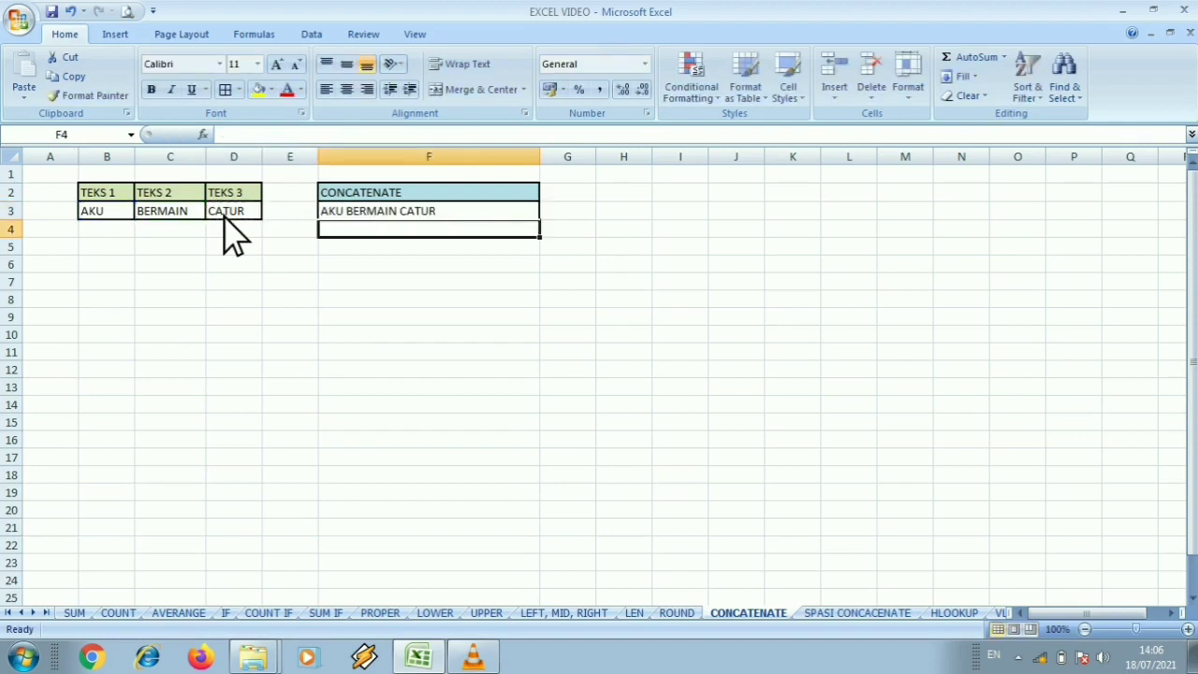
click(374, 214)
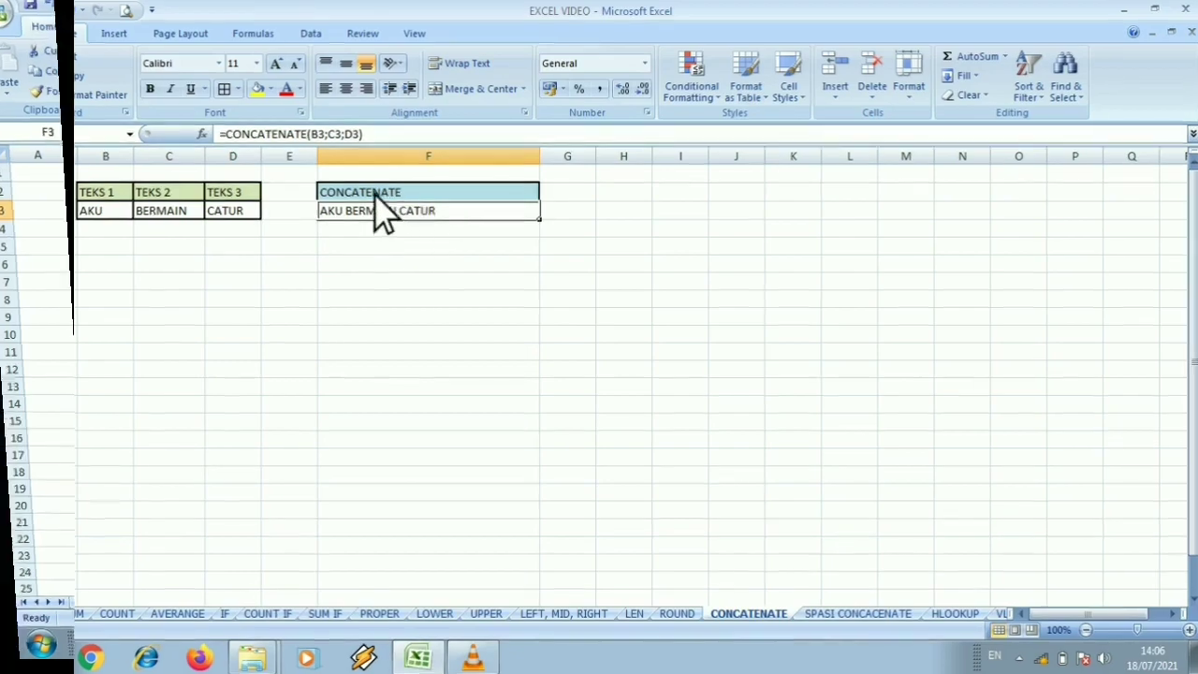
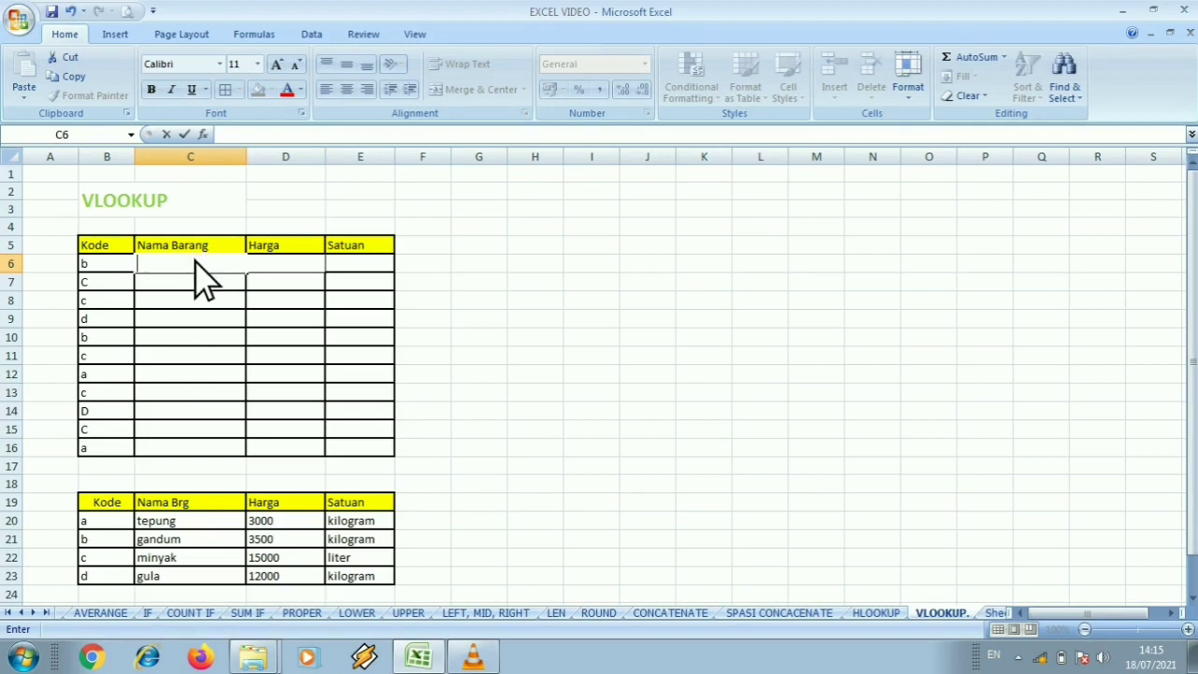
Step: Start a VLOOKUP formula in C6 of the VLOOKUP sheet with lookup value B6 and the absolute table range $B$20:$E$23
key(F2)
text(=VLO)
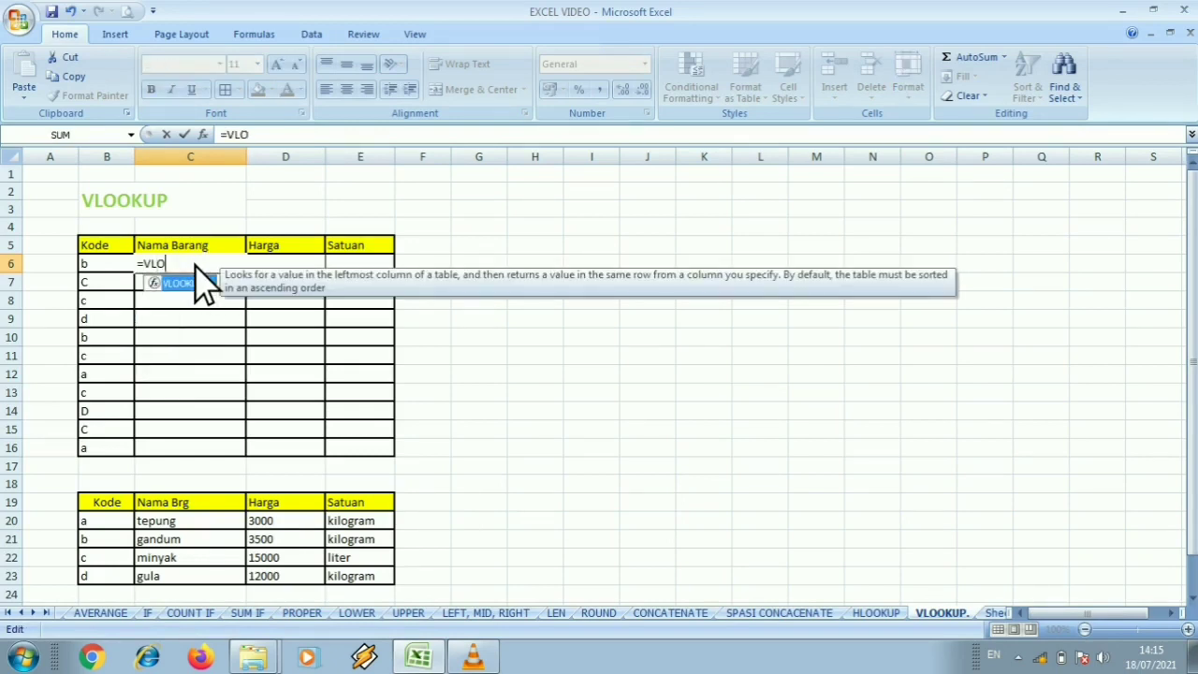
text(OKUP()
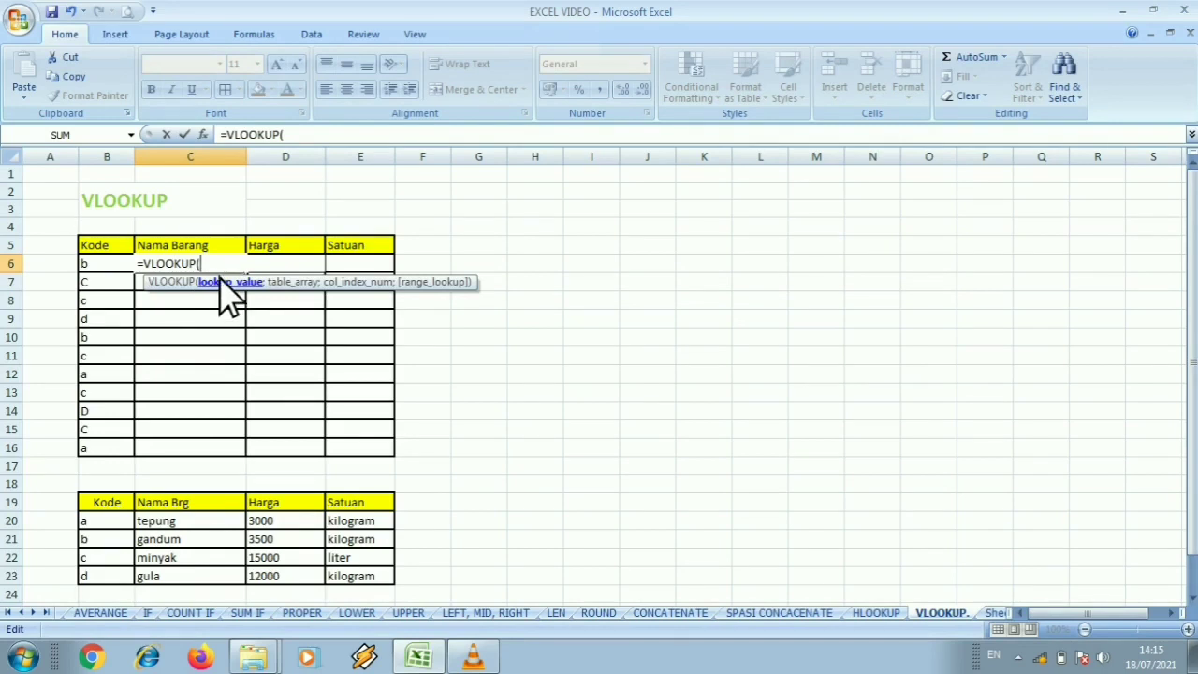
click(106, 266)
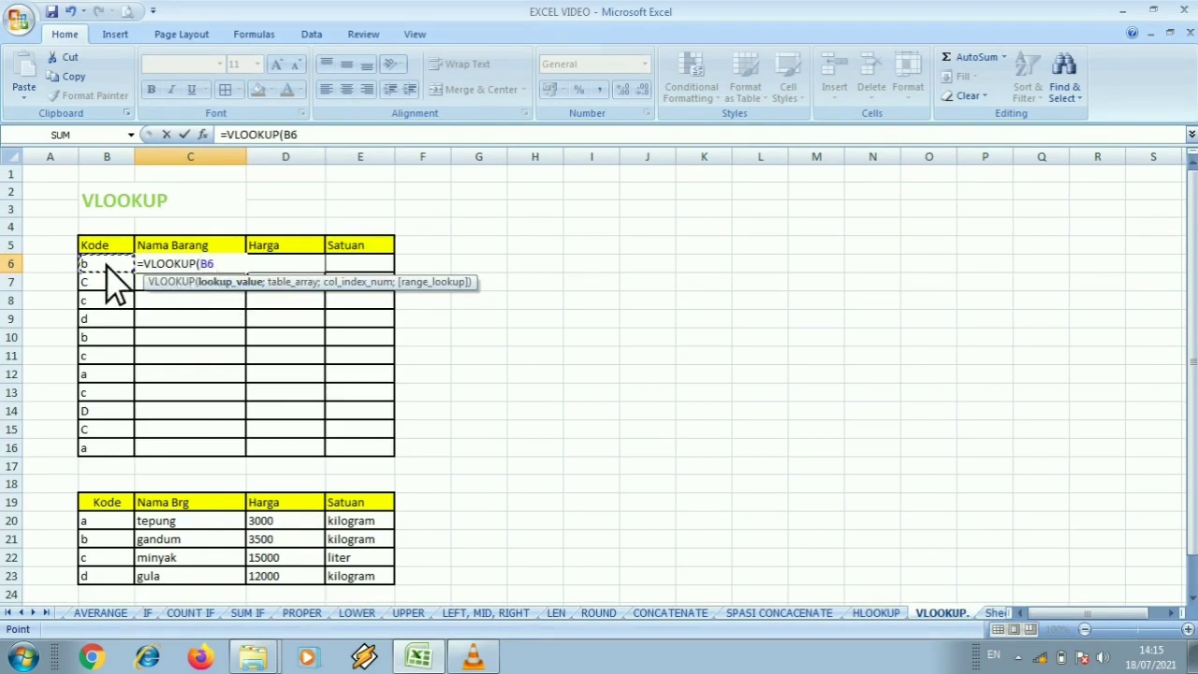
text(;)
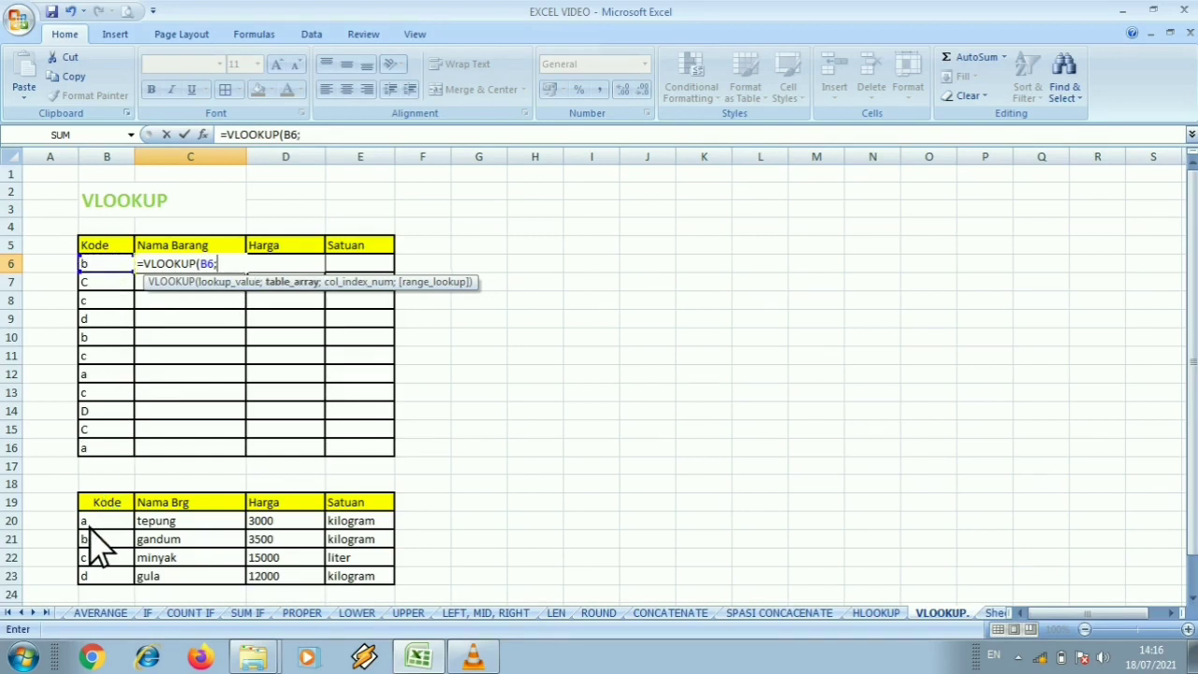
drag(86, 534, 356, 581)
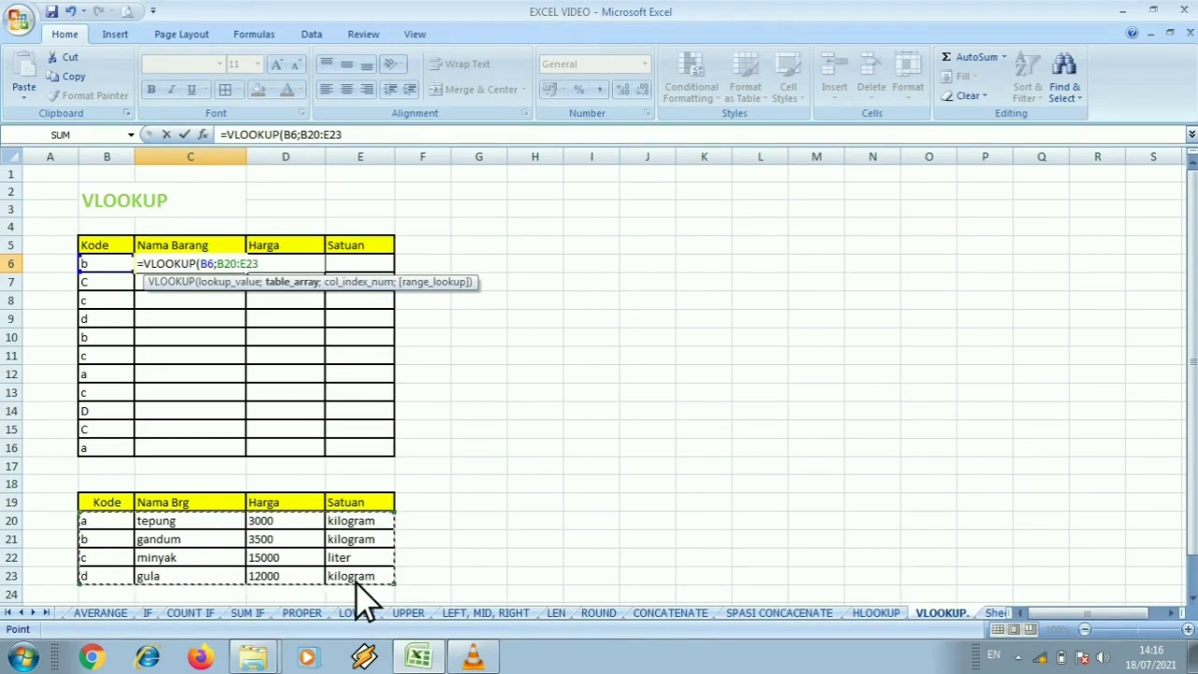
key(F4)
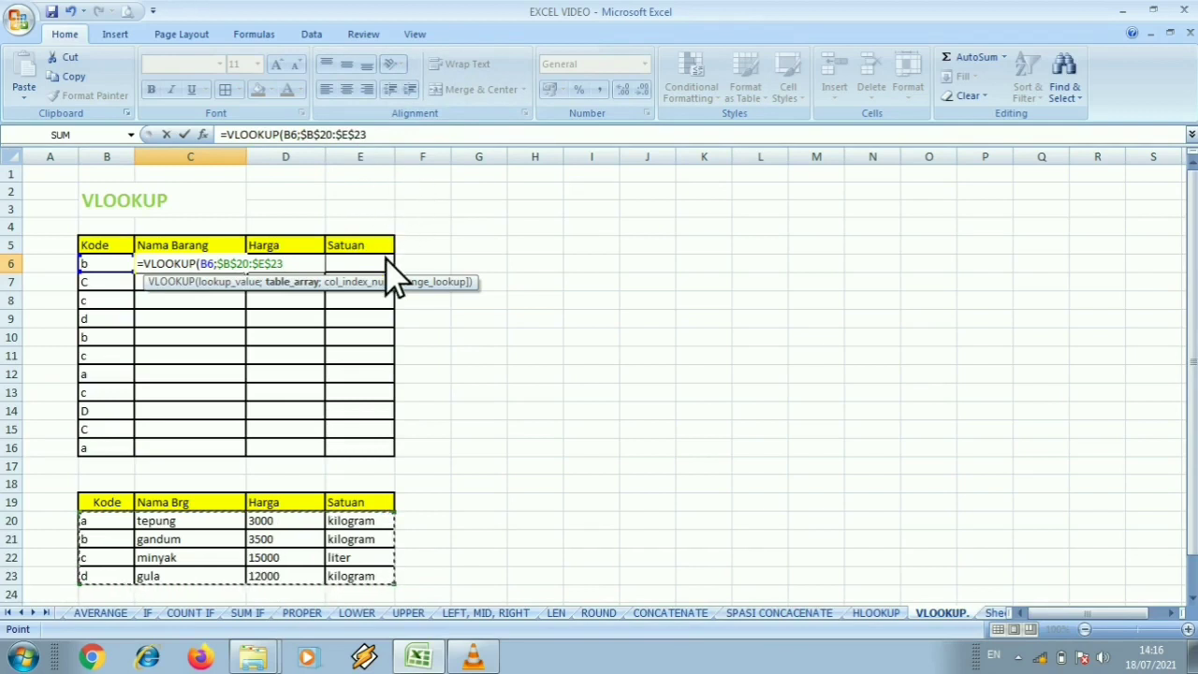
Step: Finish the C6 formula with column index 2 and range lookup 0, and fill it down the Nama Barang column to C16
text(;)
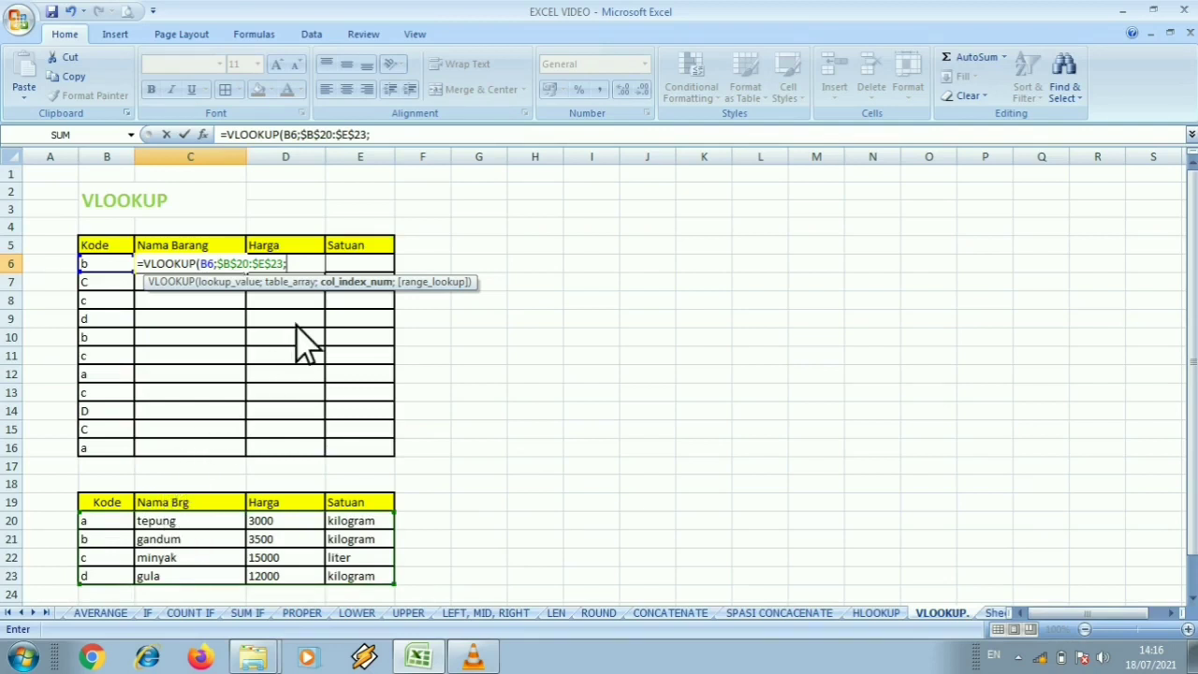
text(2;)
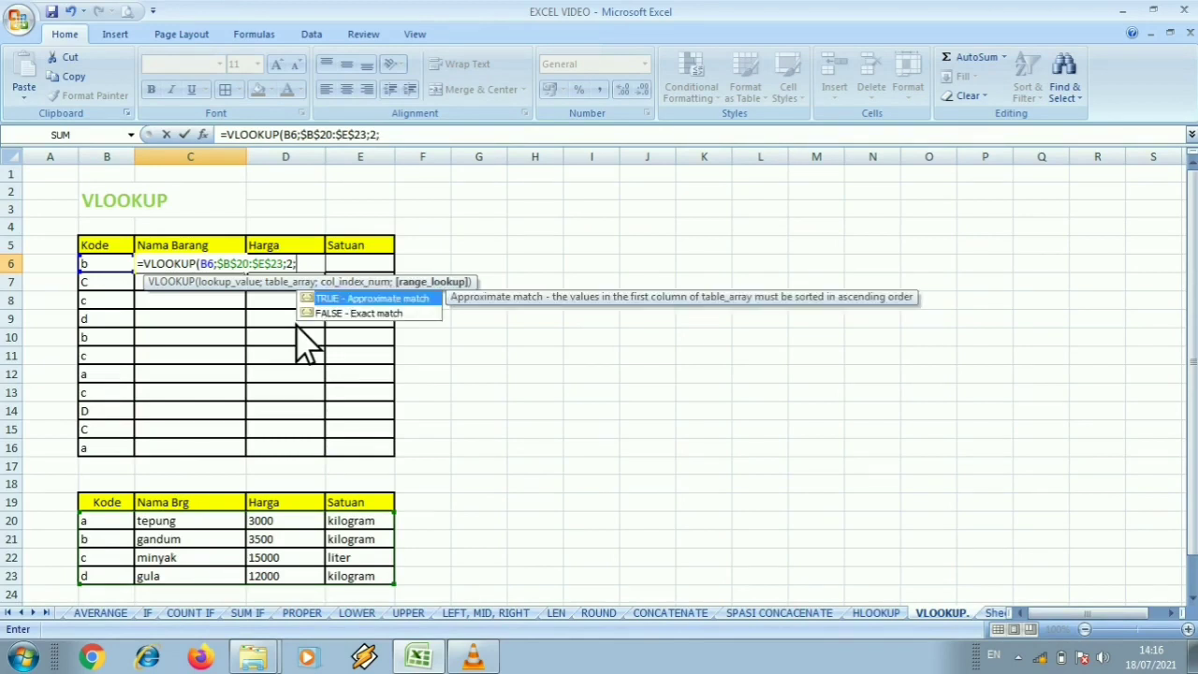
text(0)
key(Return)
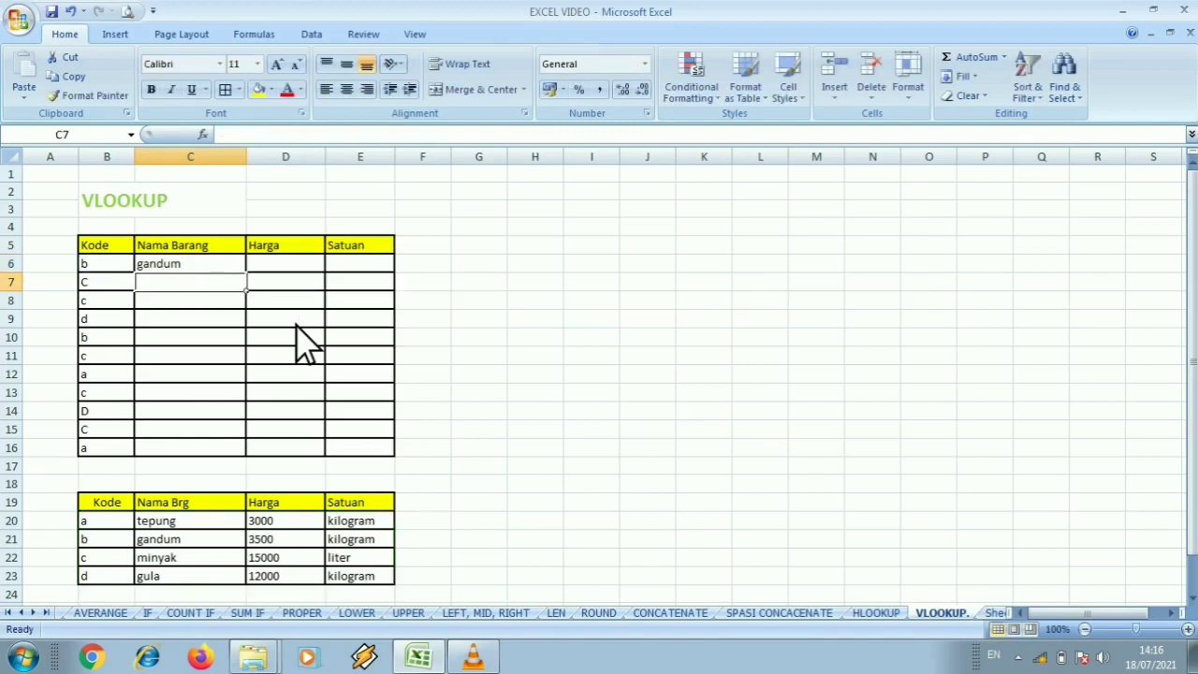
click(204, 266)
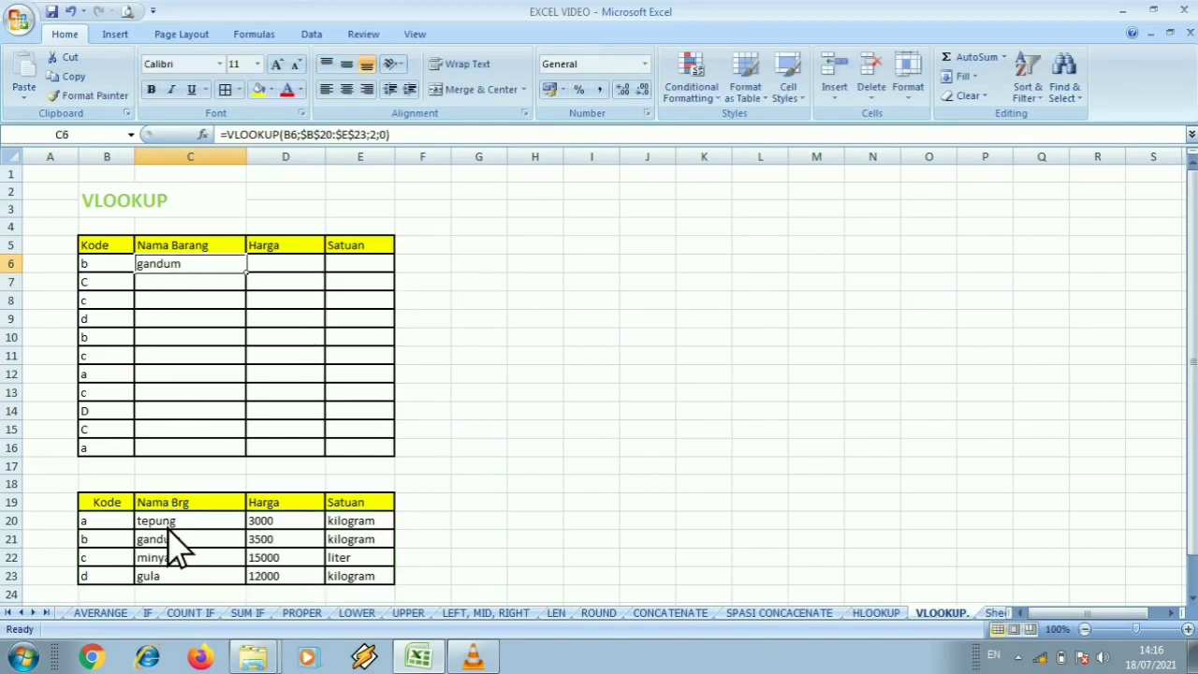
drag(246, 272, 249, 465)
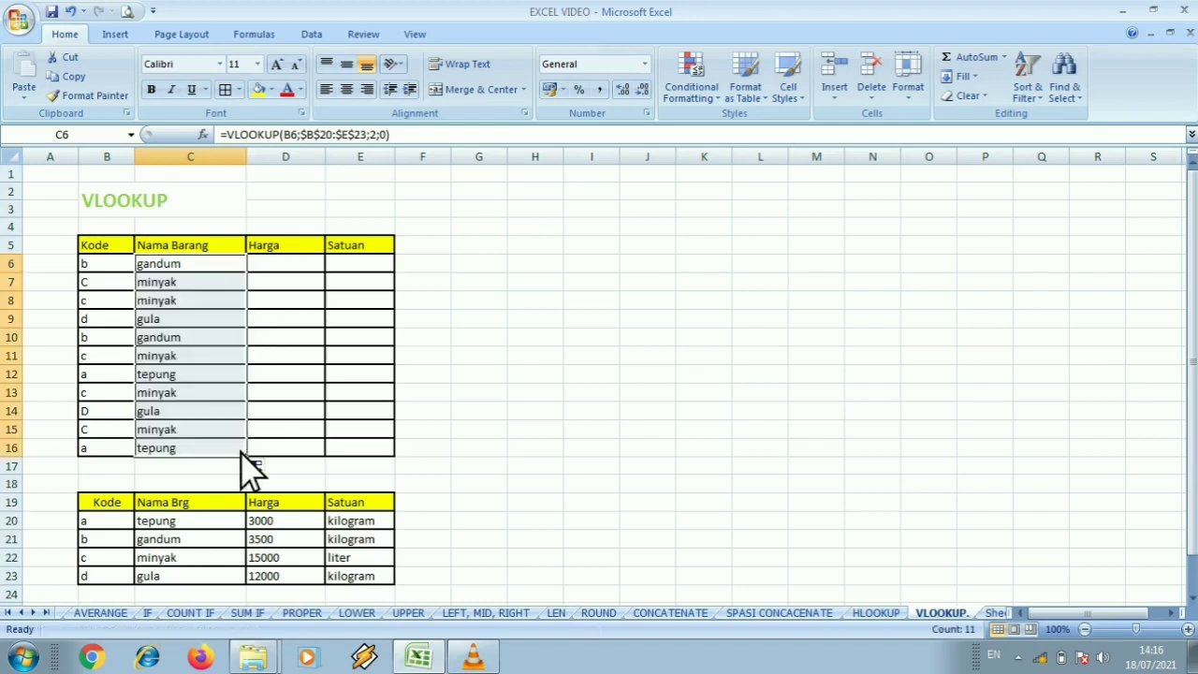
Step: Start a VLOOKUP formula in D6 under Harga with lookup value B6 and the absolute table range $B$20:$E$23
click(281, 267)
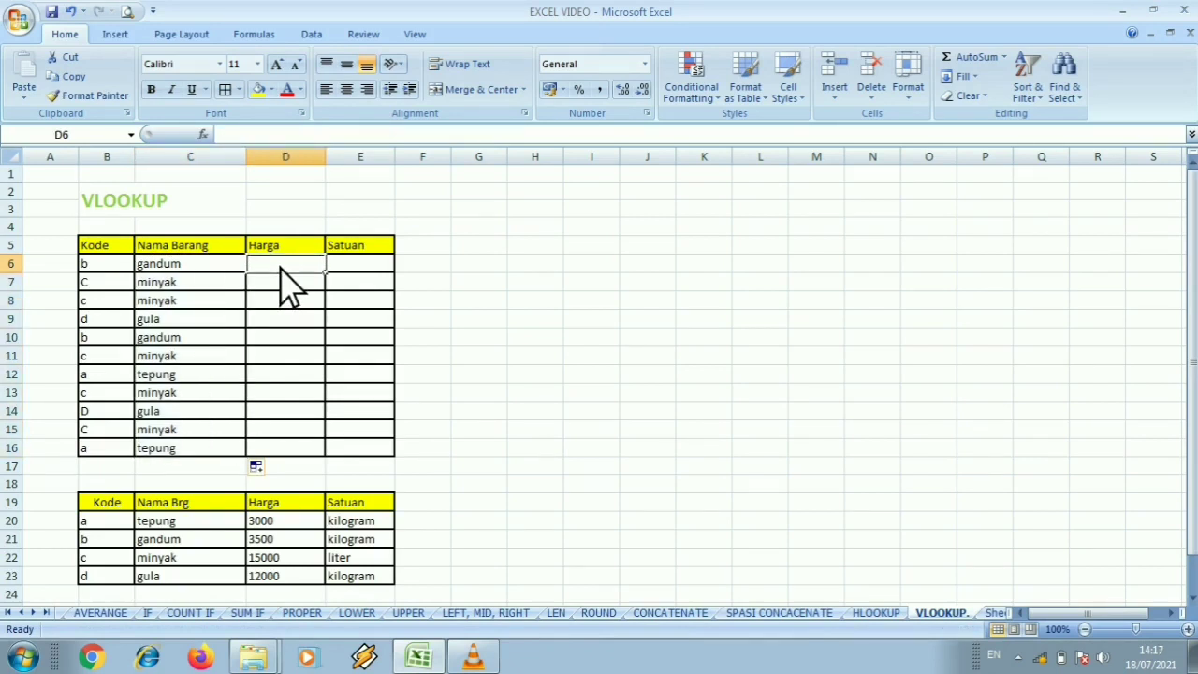
text(=V)
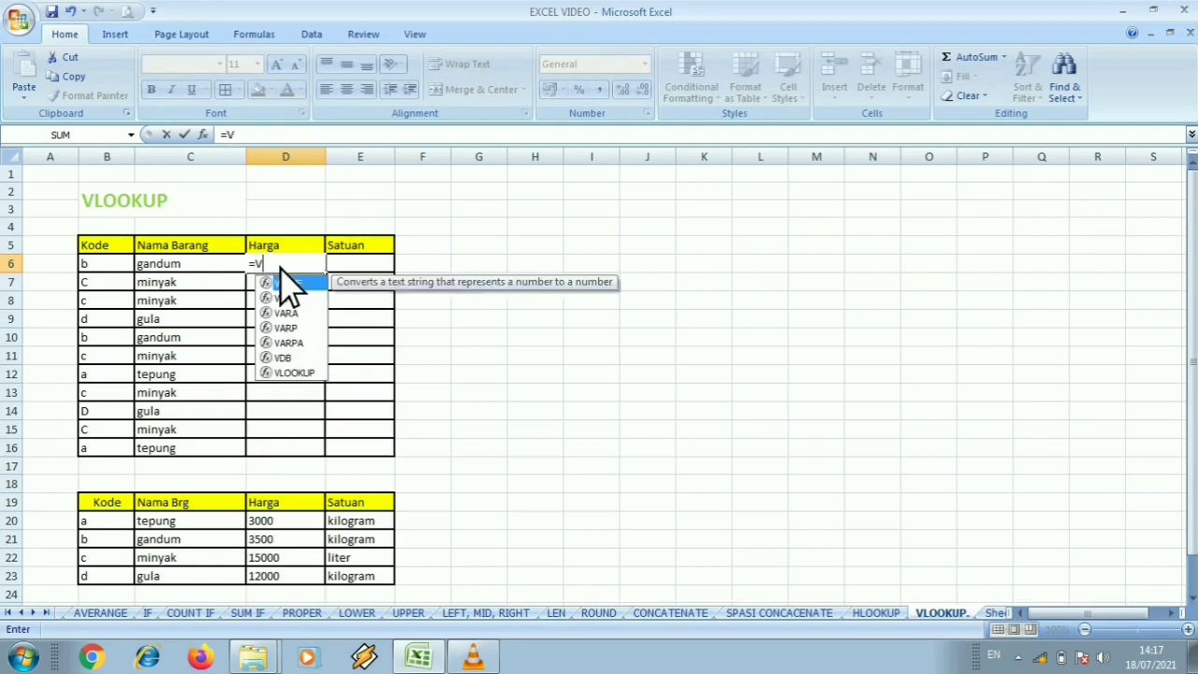
text(LOOKUO)
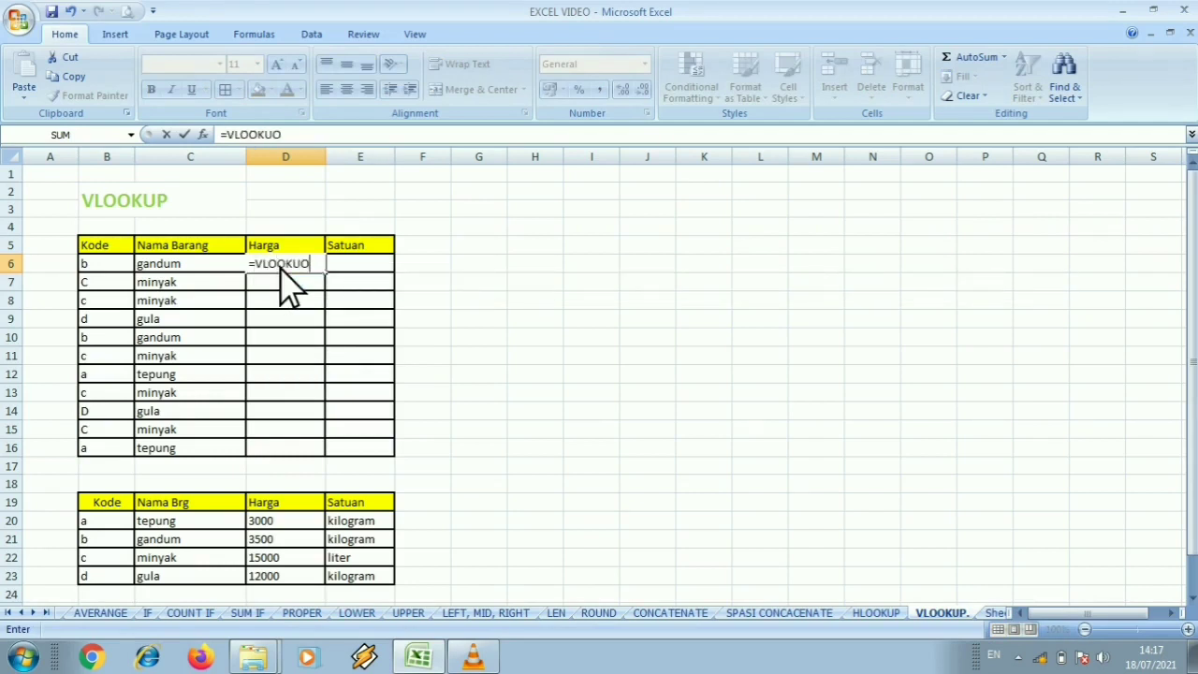
key(BackSpace)
text(P)
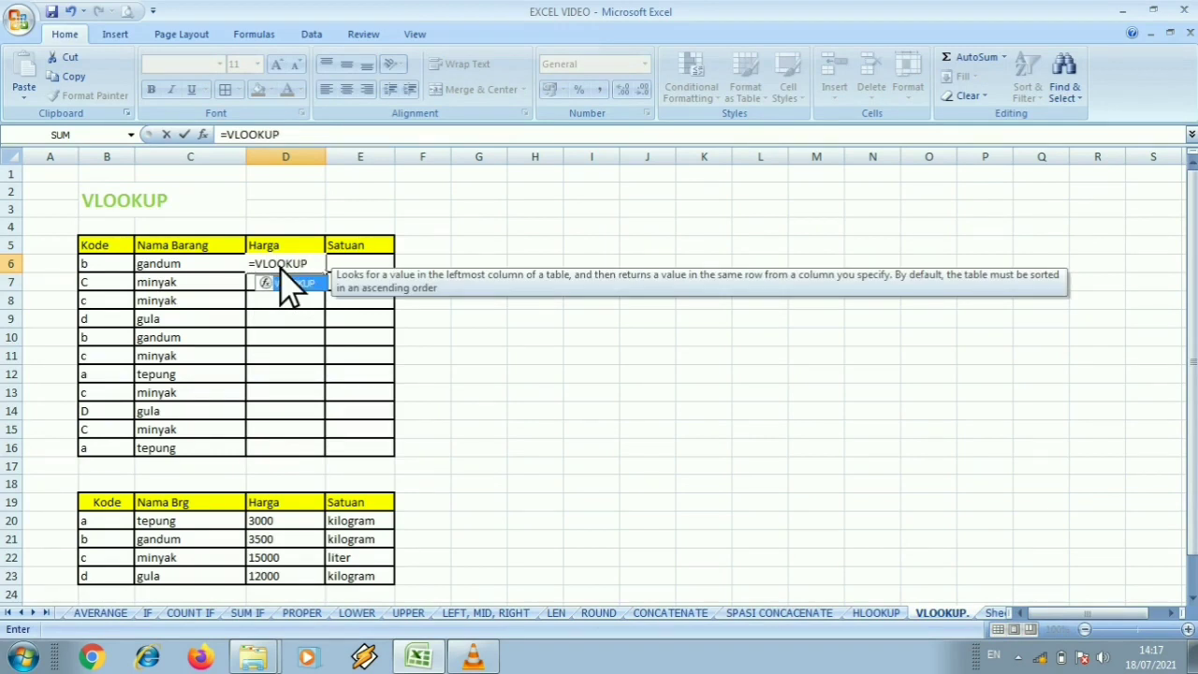
text(()
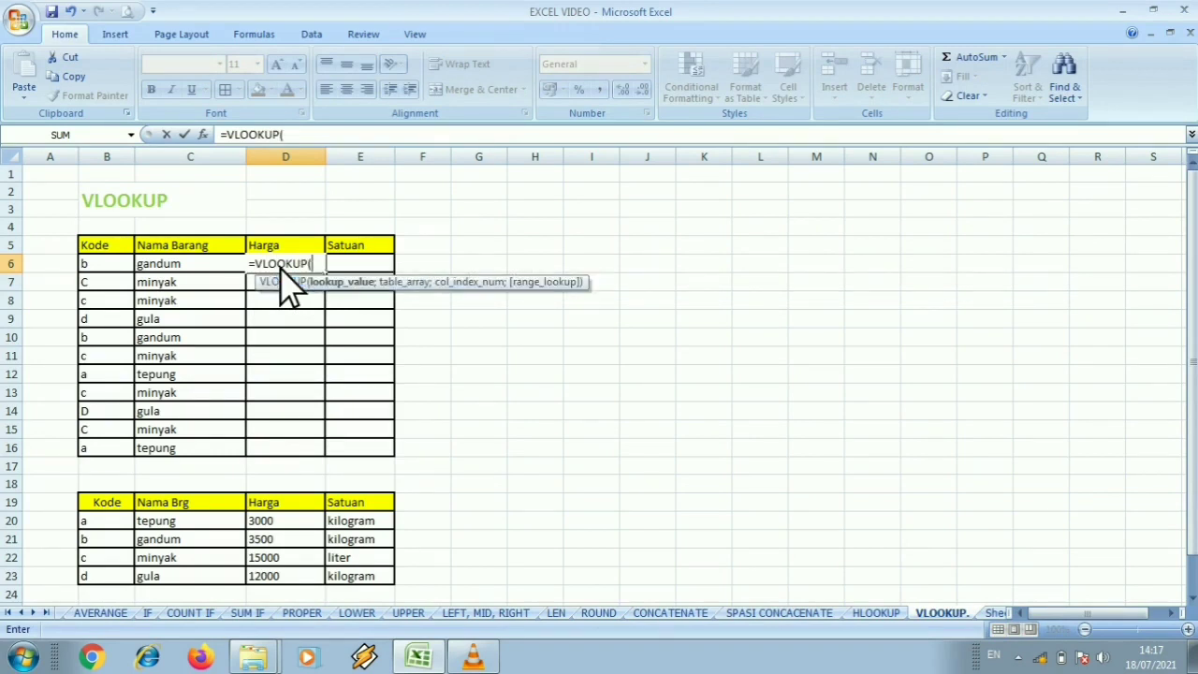
click(108, 264)
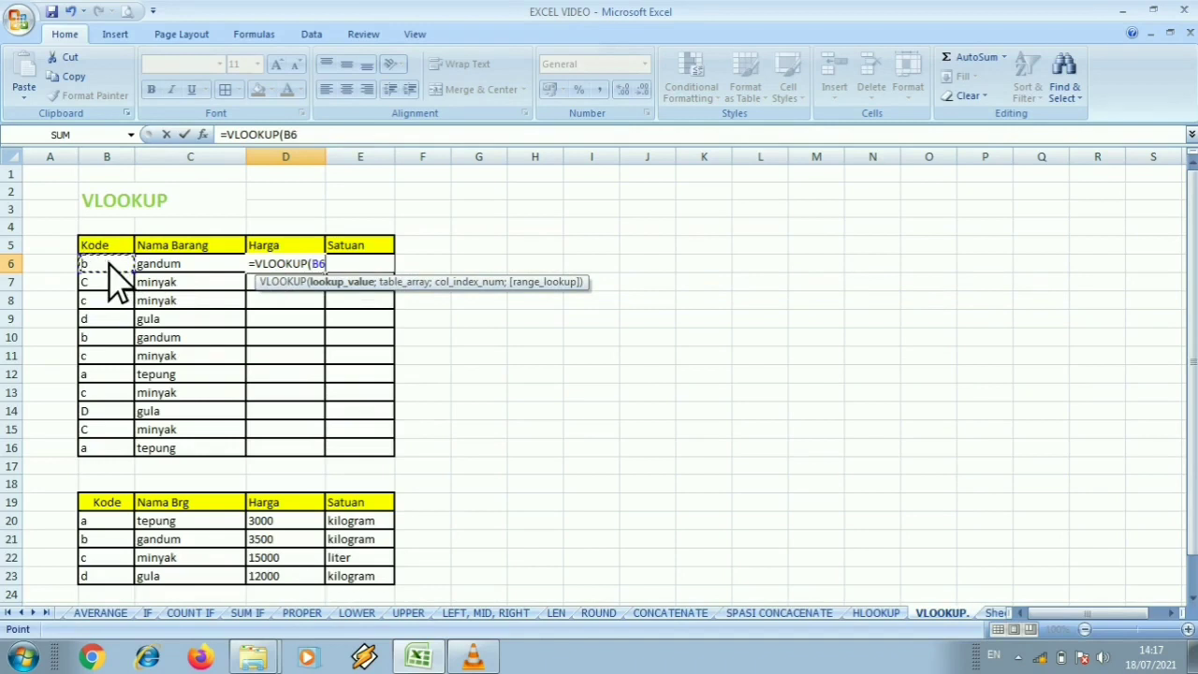
text(;)
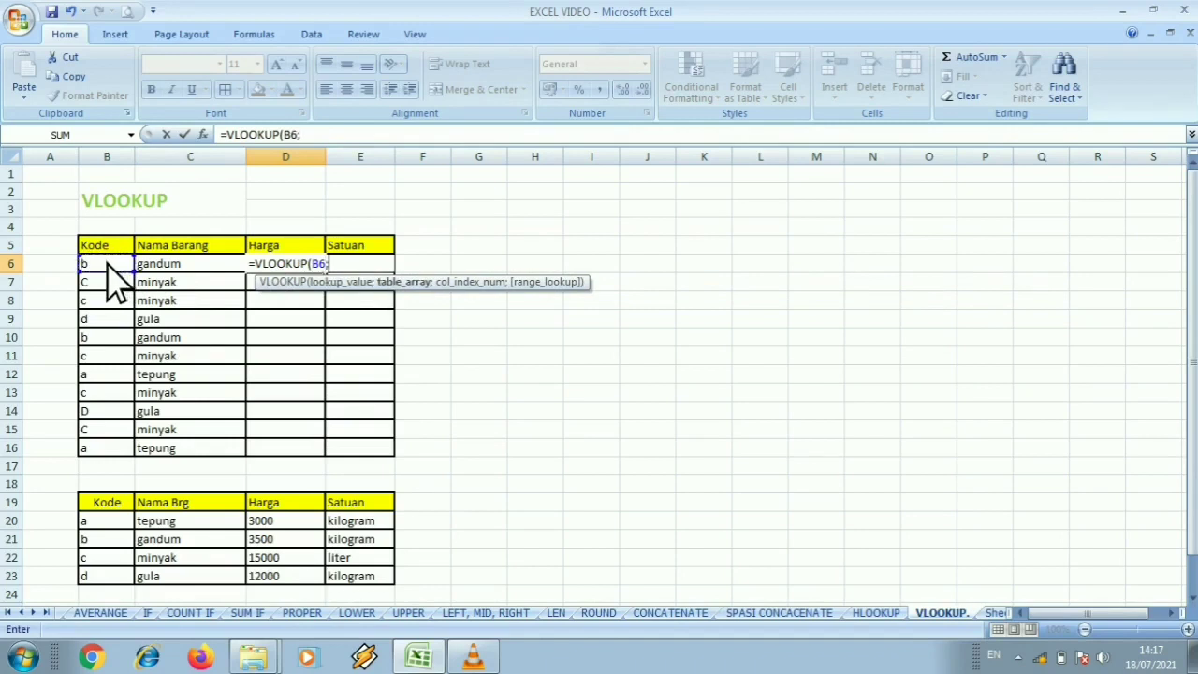
click(88, 526)
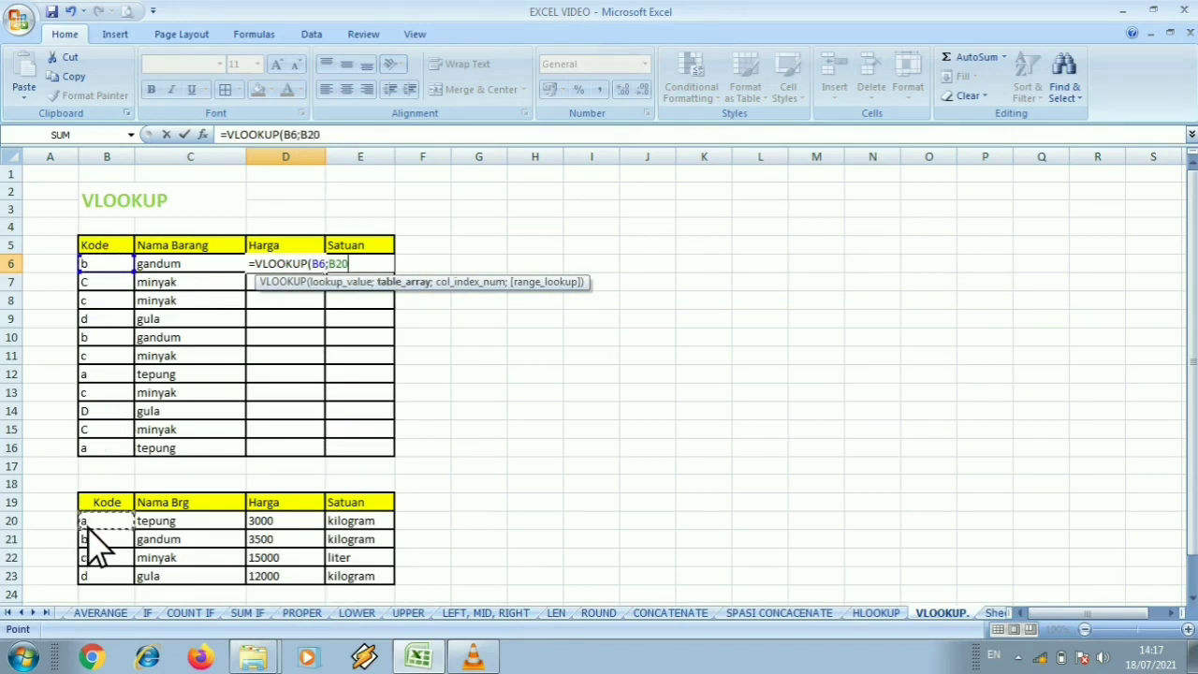
drag(89, 531, 391, 582)
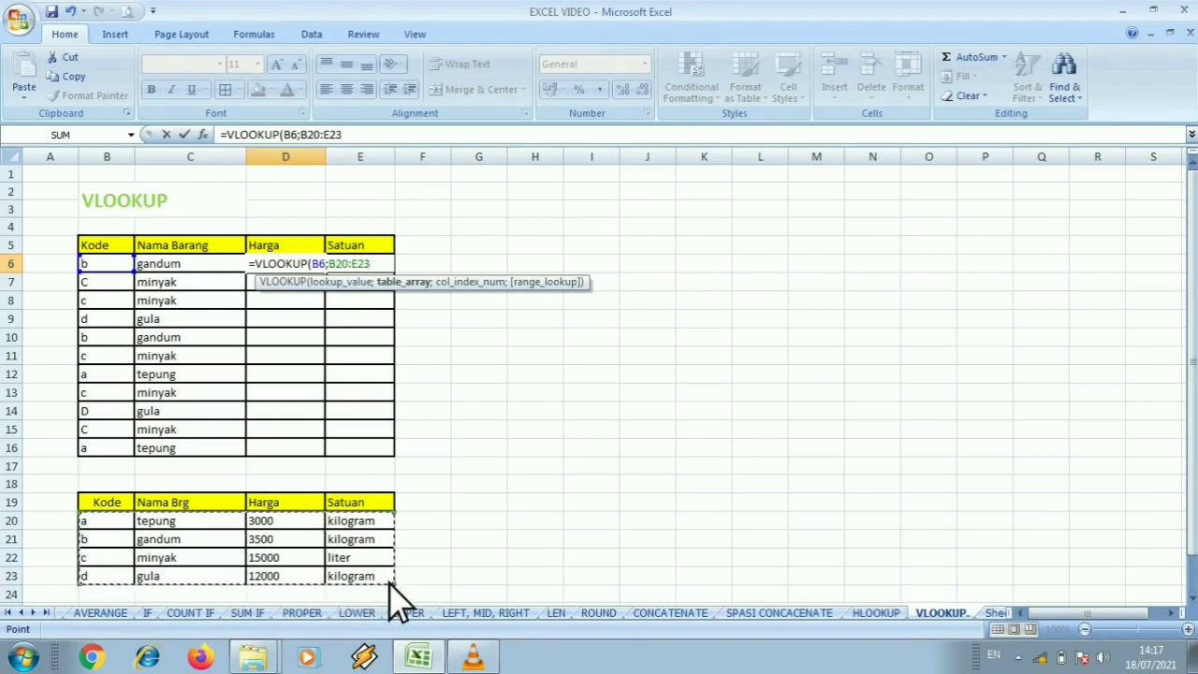
key(F4)
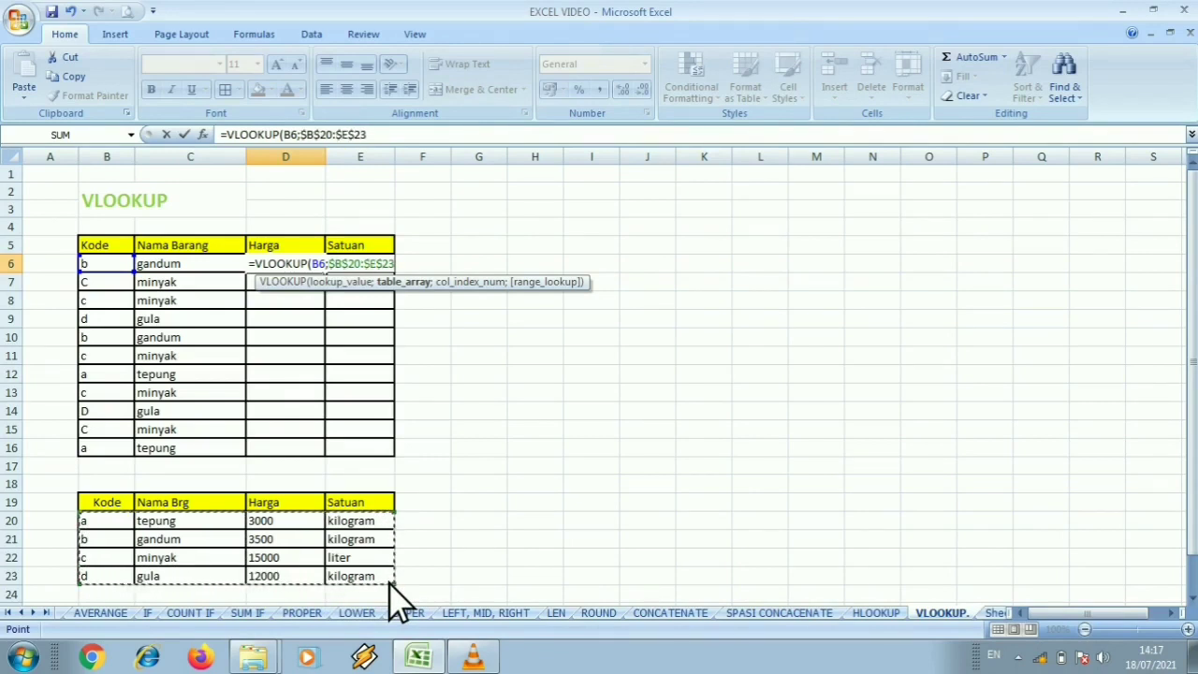
Step: Finish the D6 formula with column index 3 and range lookup 0, and fill it down the Harga column to D16
text(;)
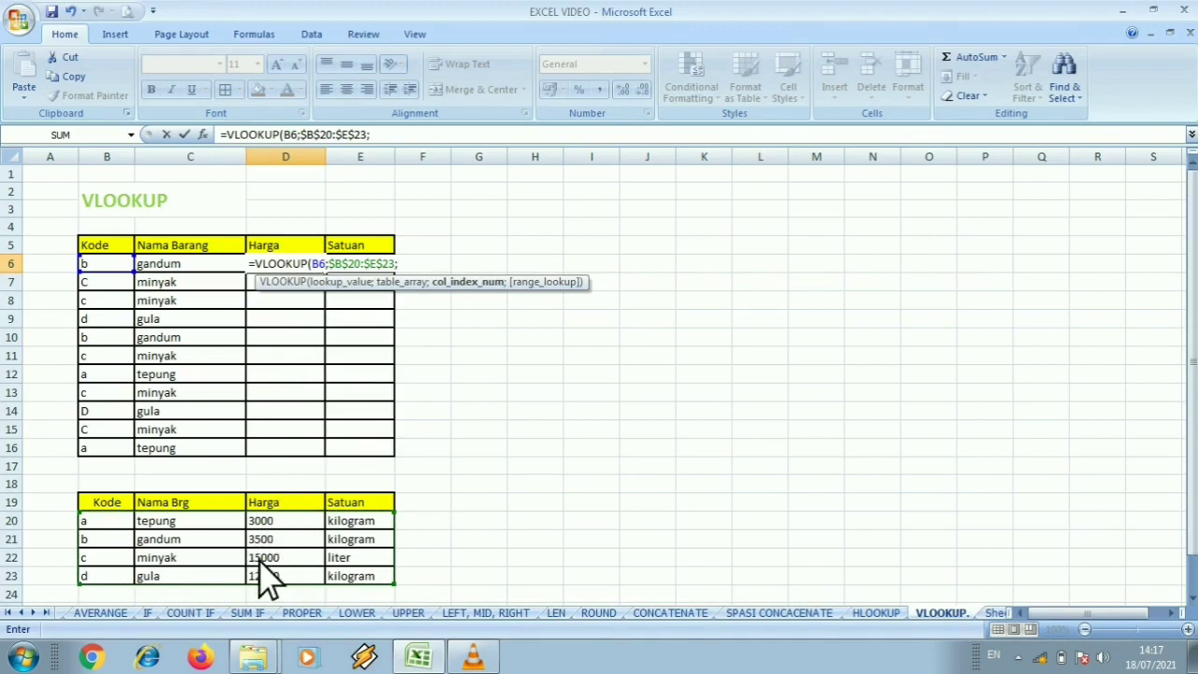
text(3;)
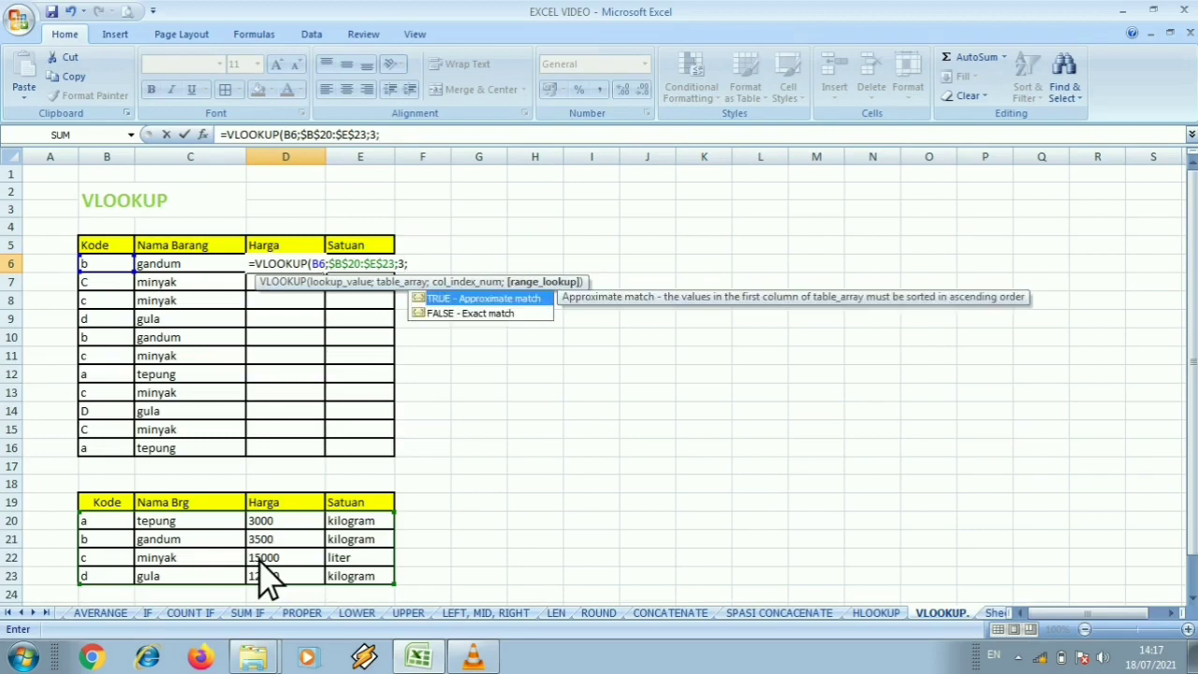
text(0)
key(Return)
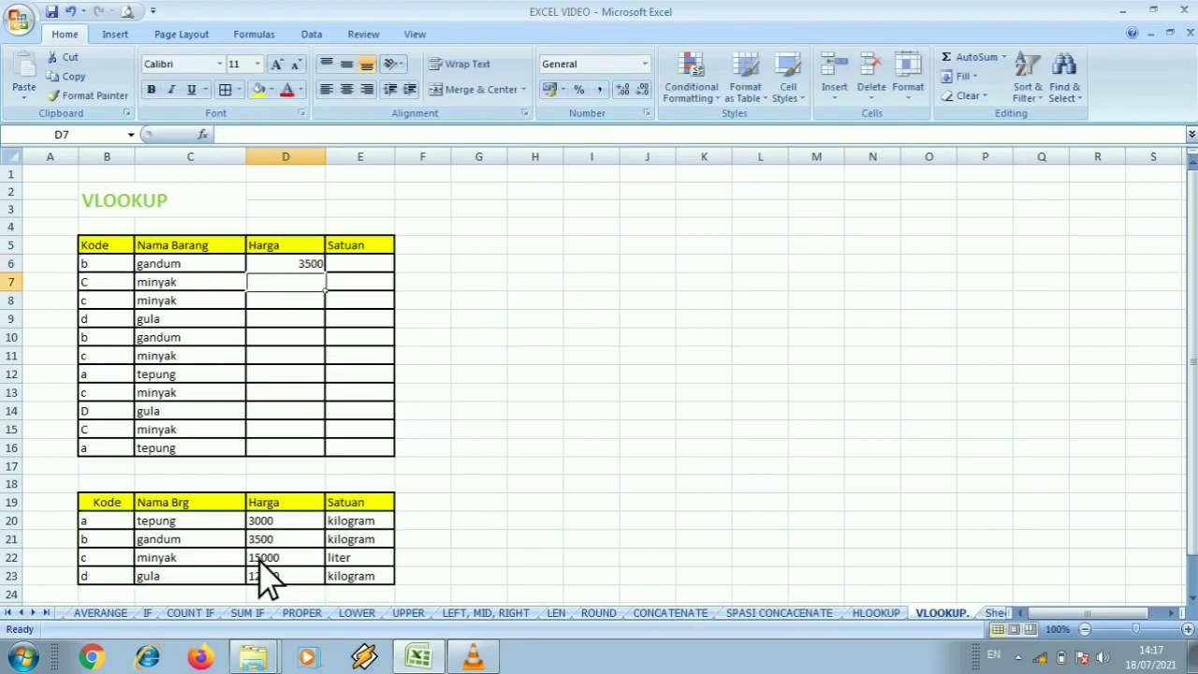
click(272, 271)
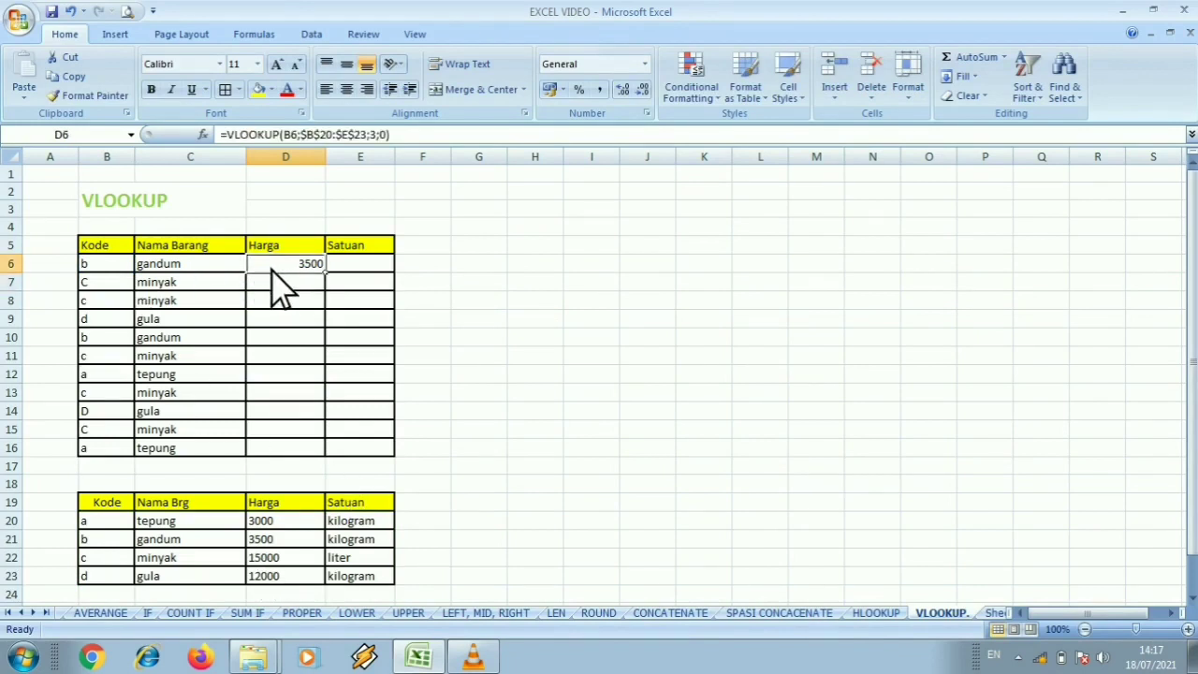
drag(325, 271, 316, 453)
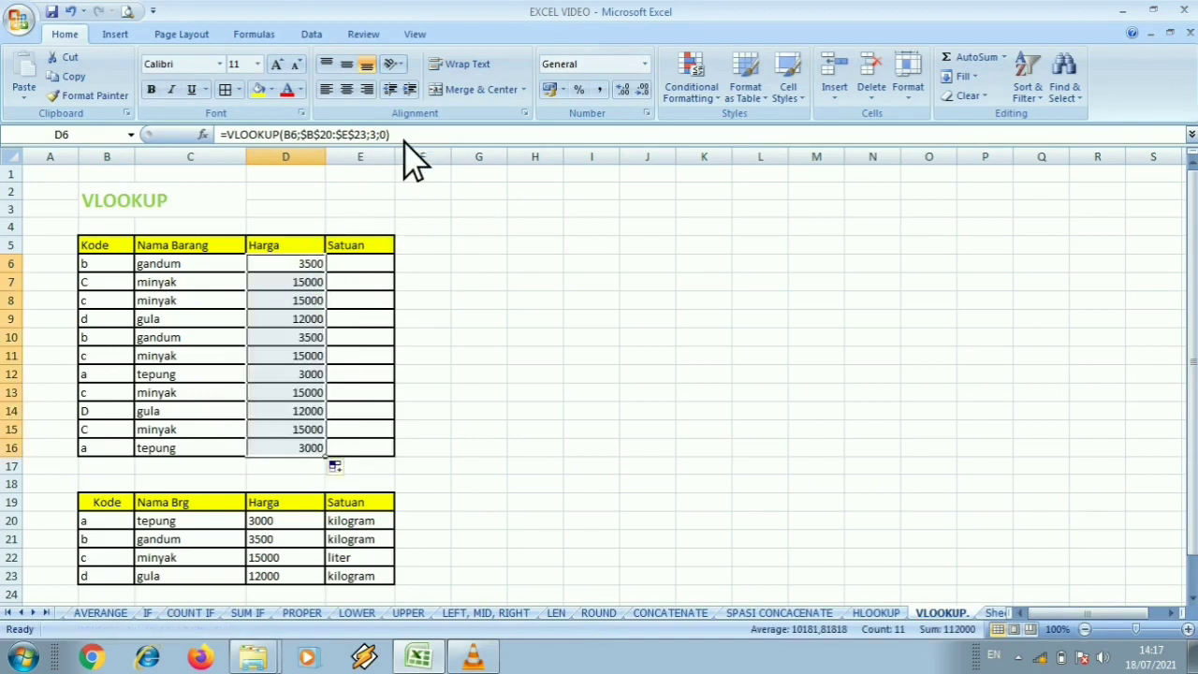
Step: Copy the VLOOKUP formula text from D6 and paste it into E6 under Satuan
drag(401, 137, 222, 143)
key(ctrl+c)
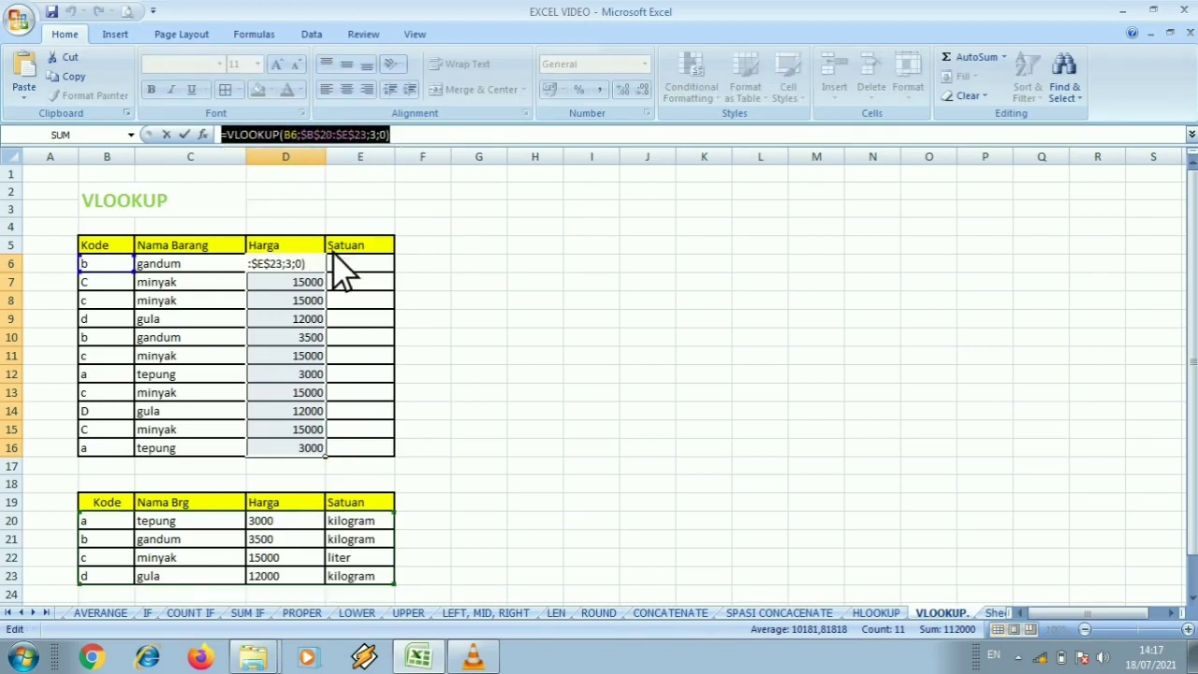
key(Escape)
click(366, 268)
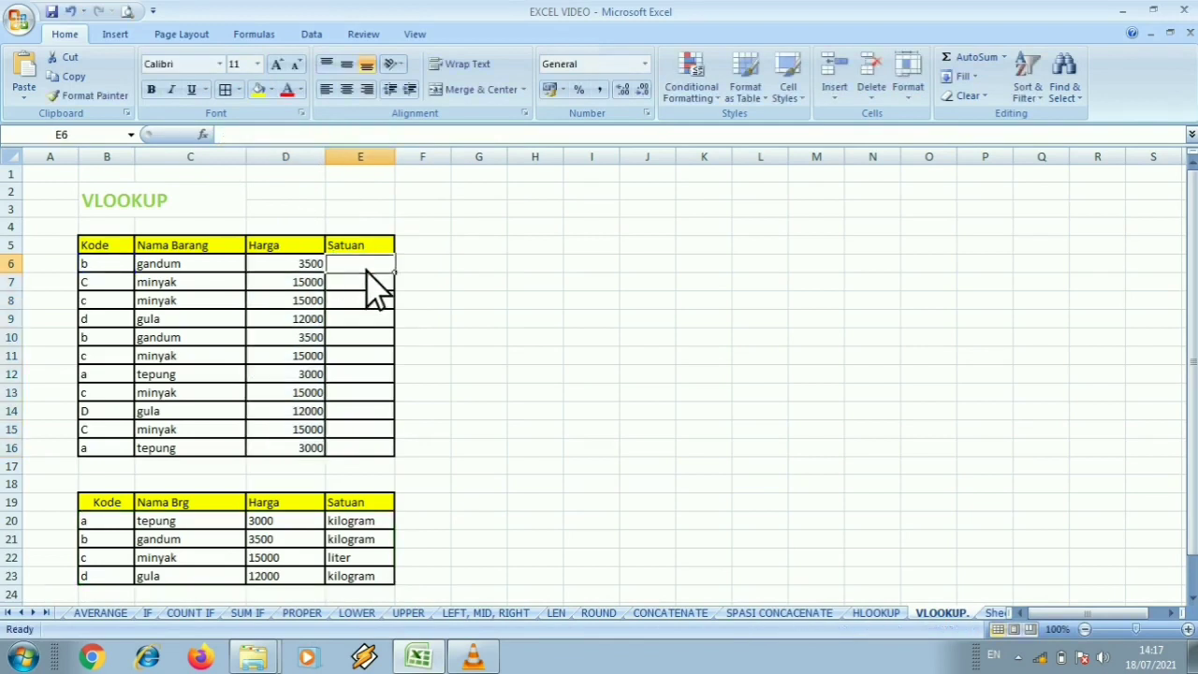
key(ctrl+v)
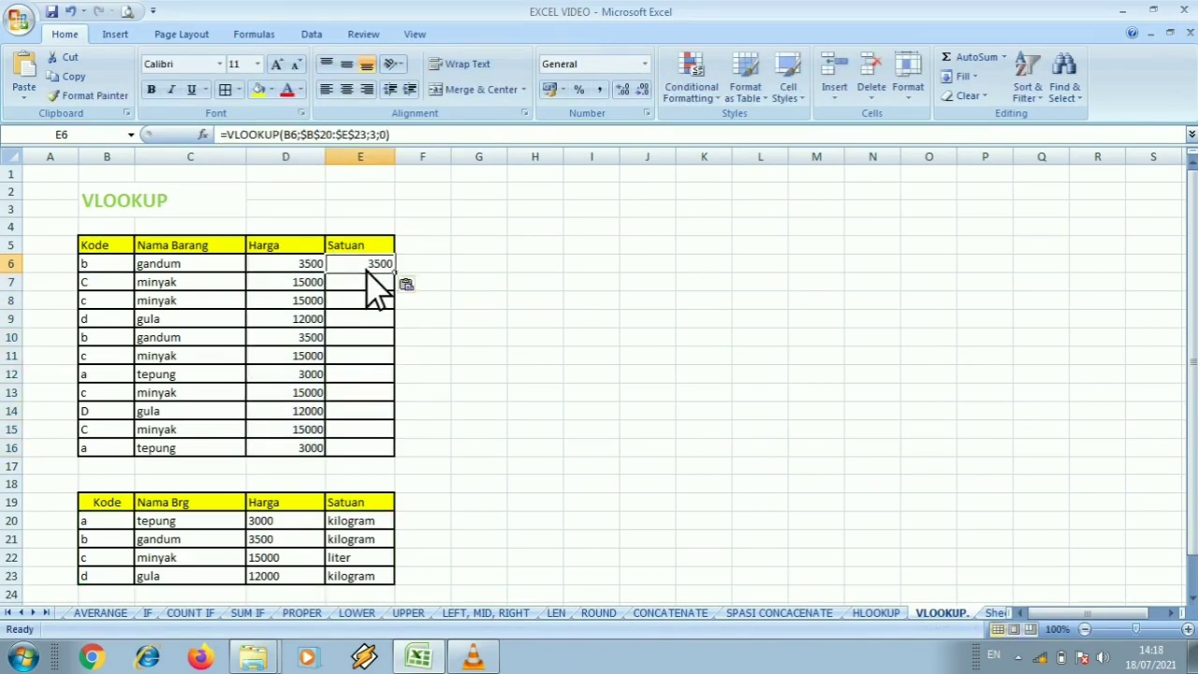
Step: Change the column index in the E6 formula to 4 and fill it down the Satuan column to E16
click(377, 135)
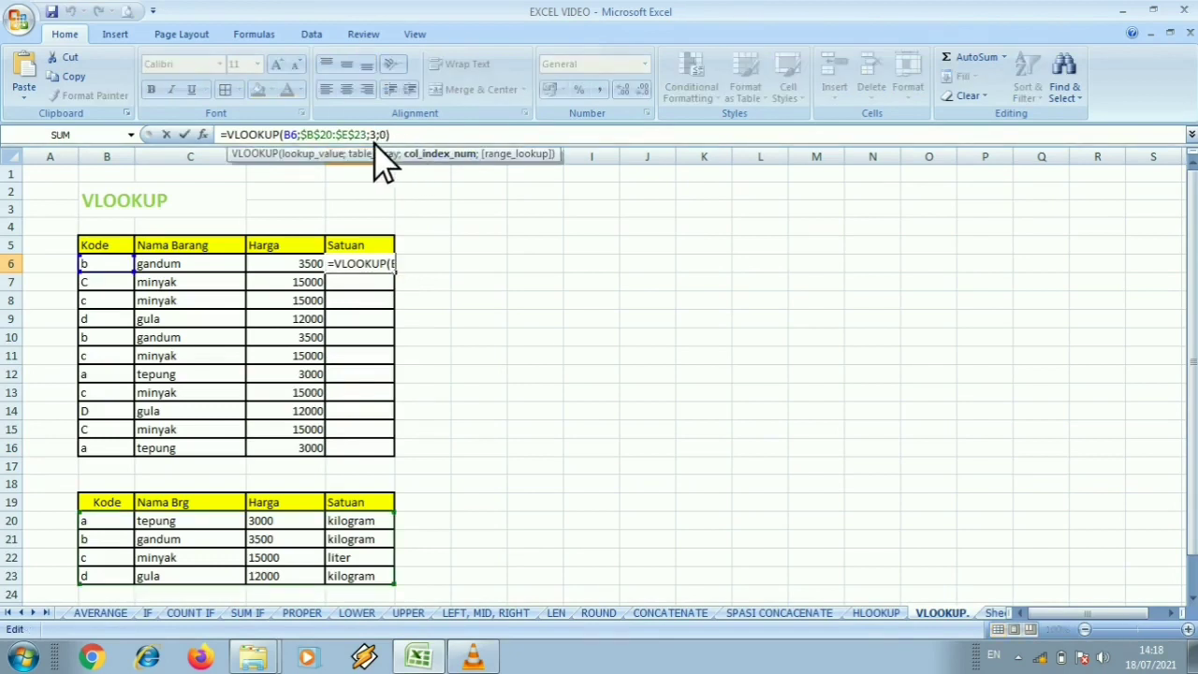
key(BackSpace)
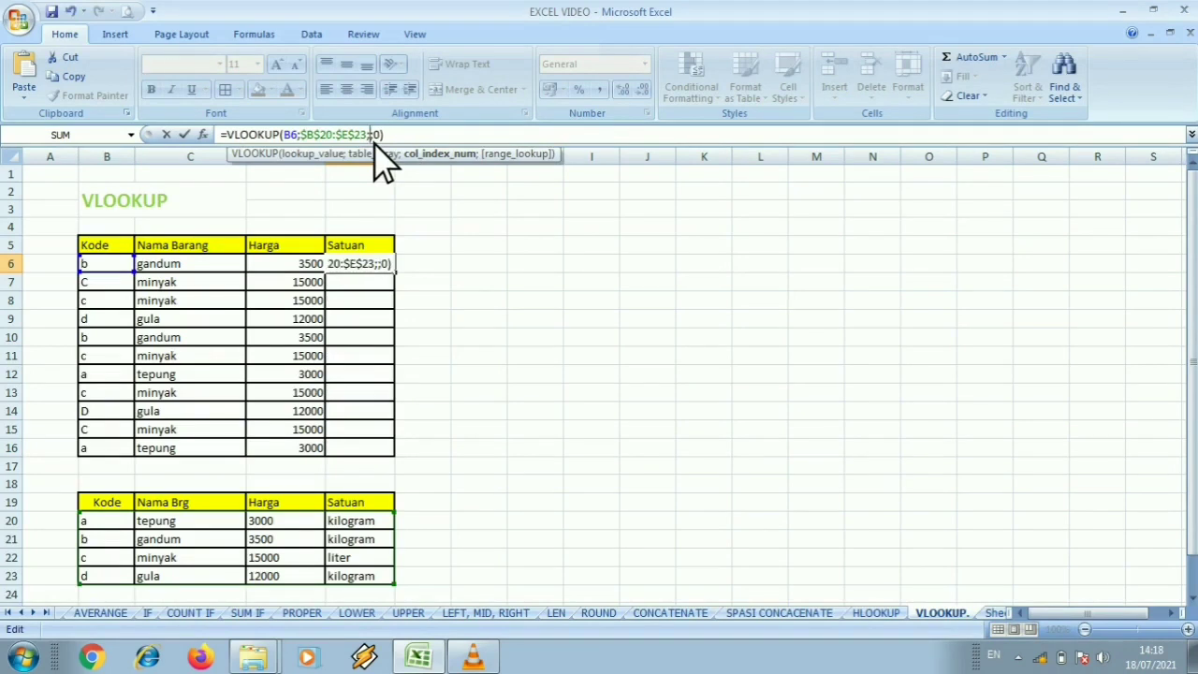
text(4)
key(Return)
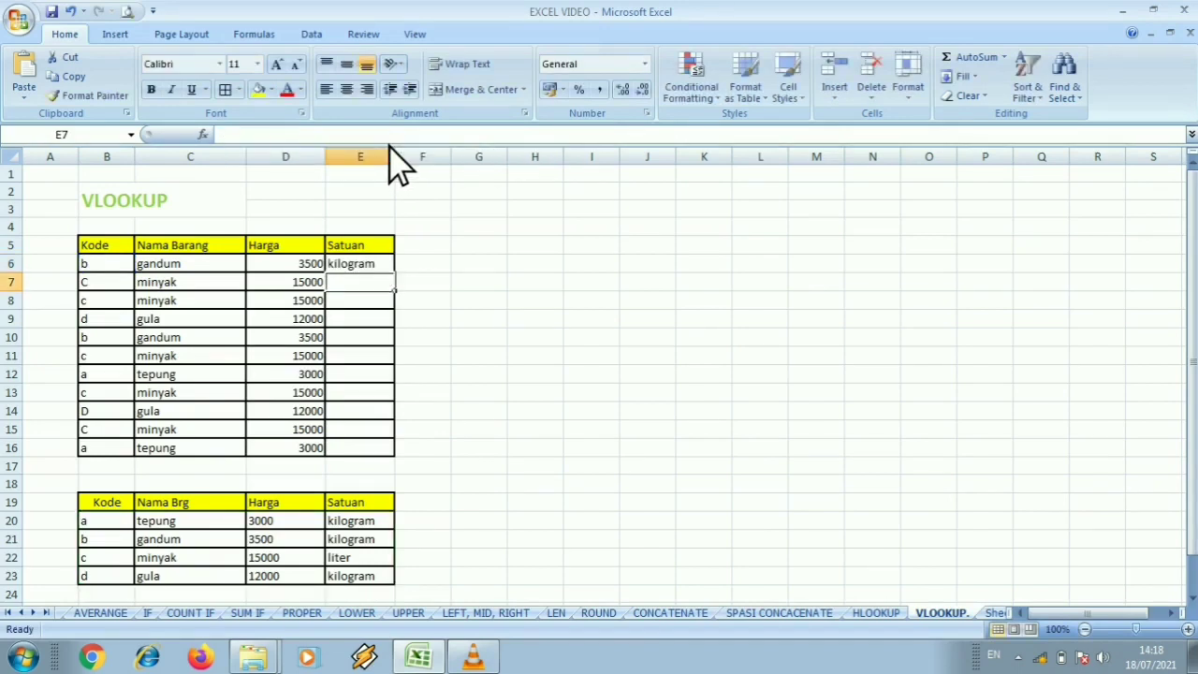
click(382, 264)
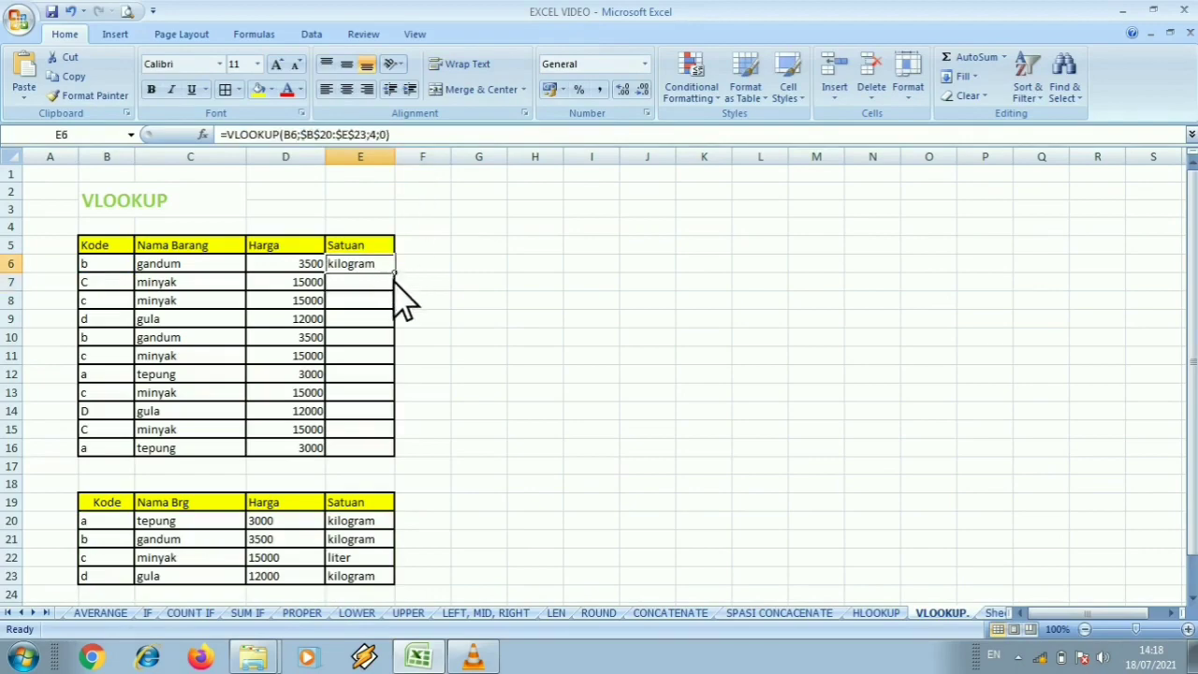
drag(394, 272, 391, 449)
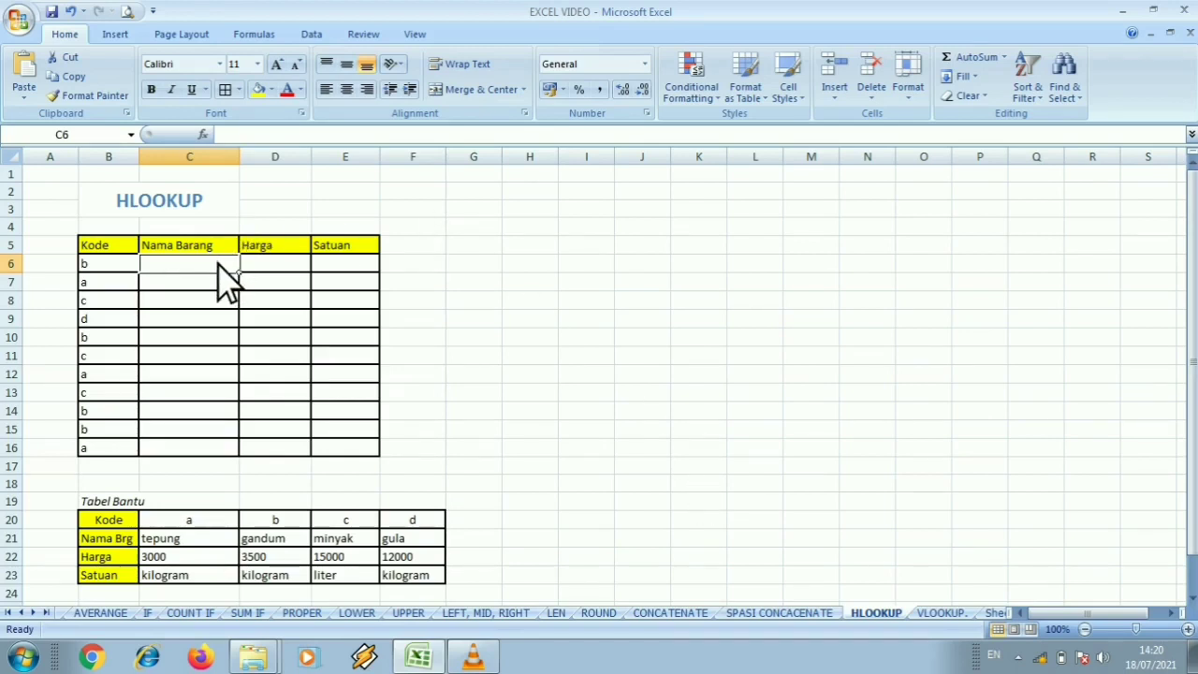
Step: Start an HLOOKUP formula in C6 of the HLOOKUP sheet with lookup value B6 and the absolute table range $C$20:$F$23
text(=)
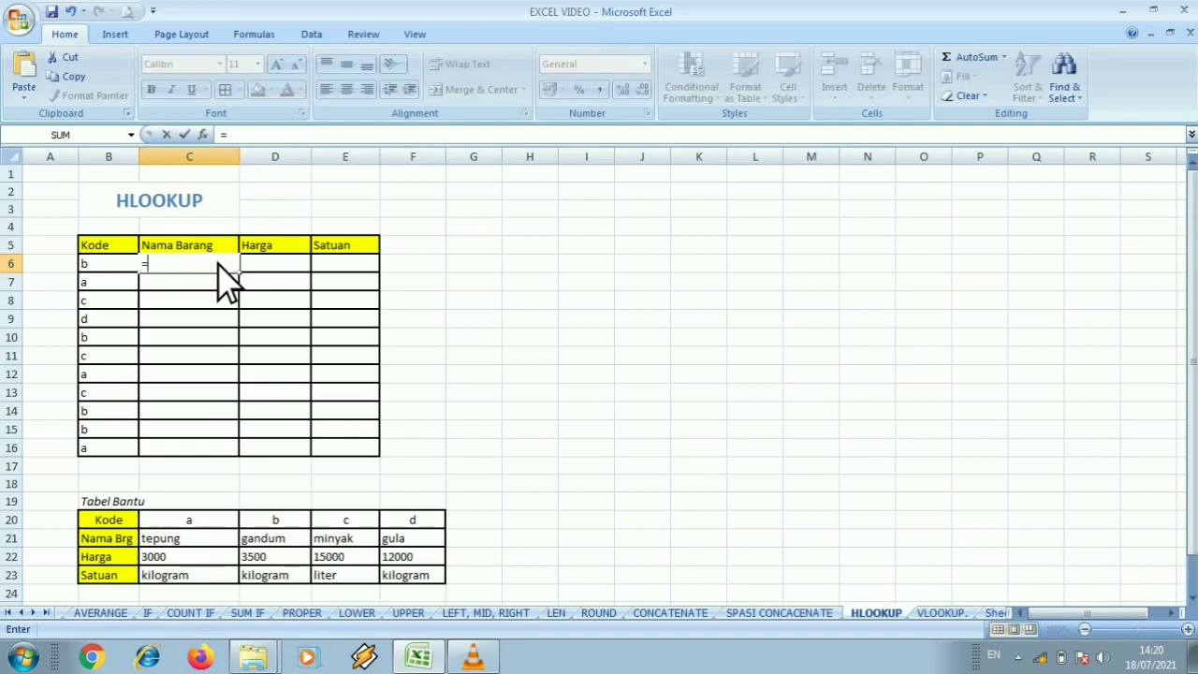
text(HLO)
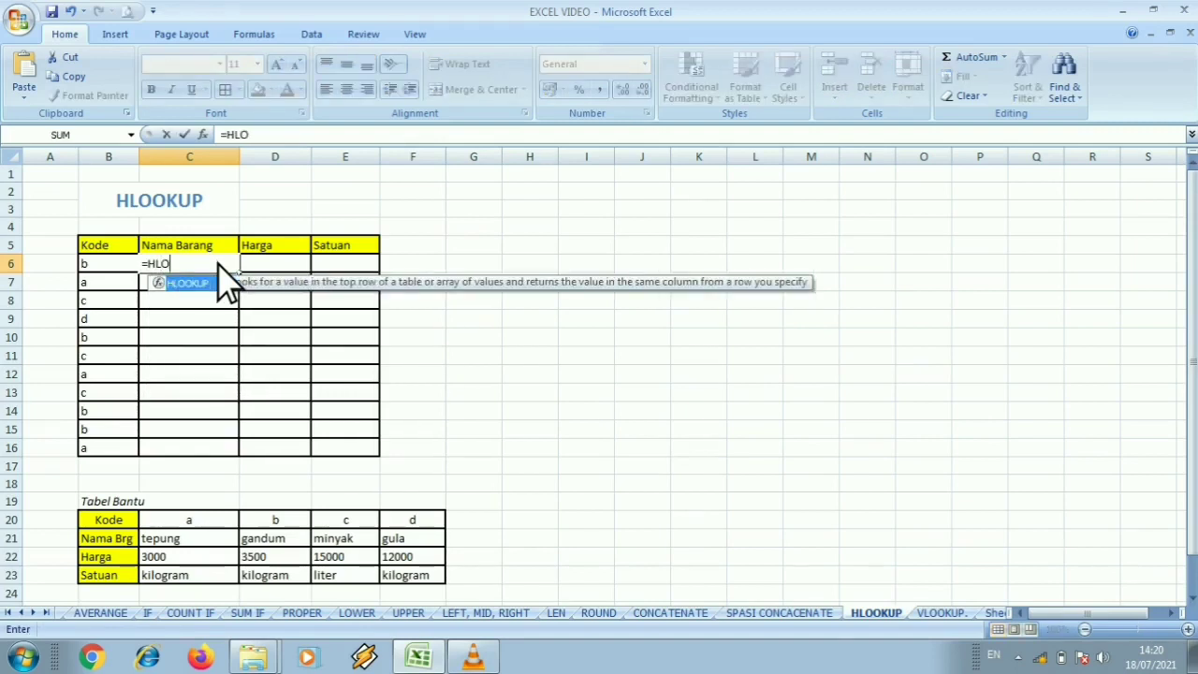
text(OKUP()
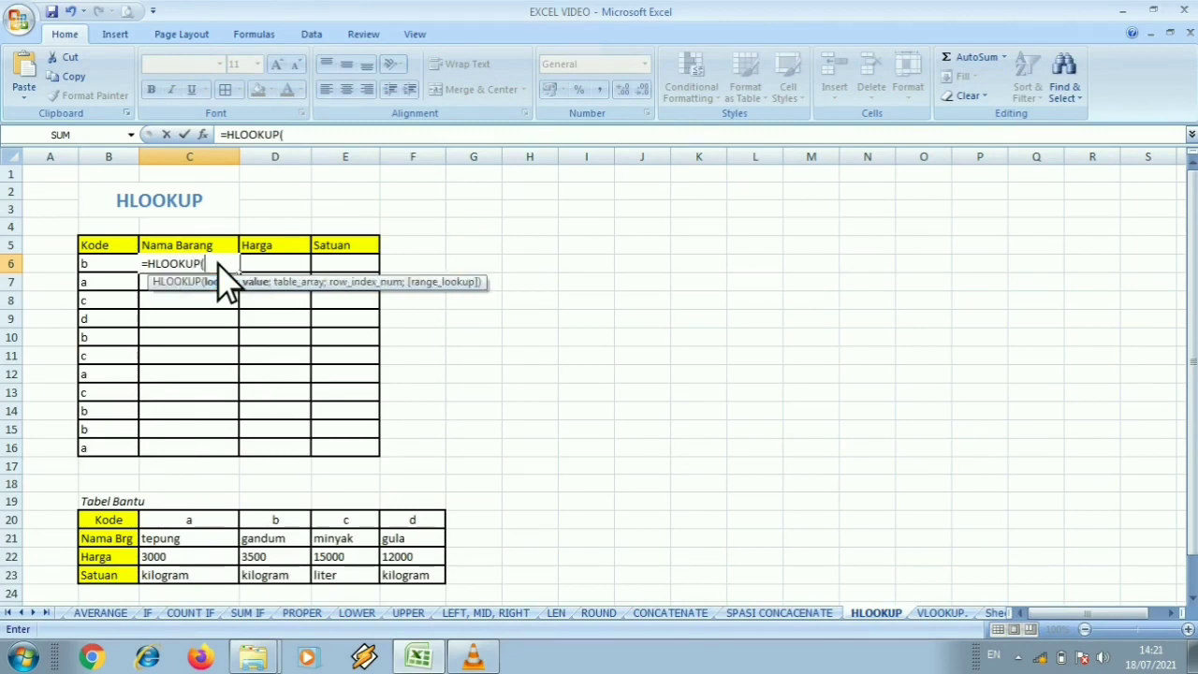
click(105, 266)
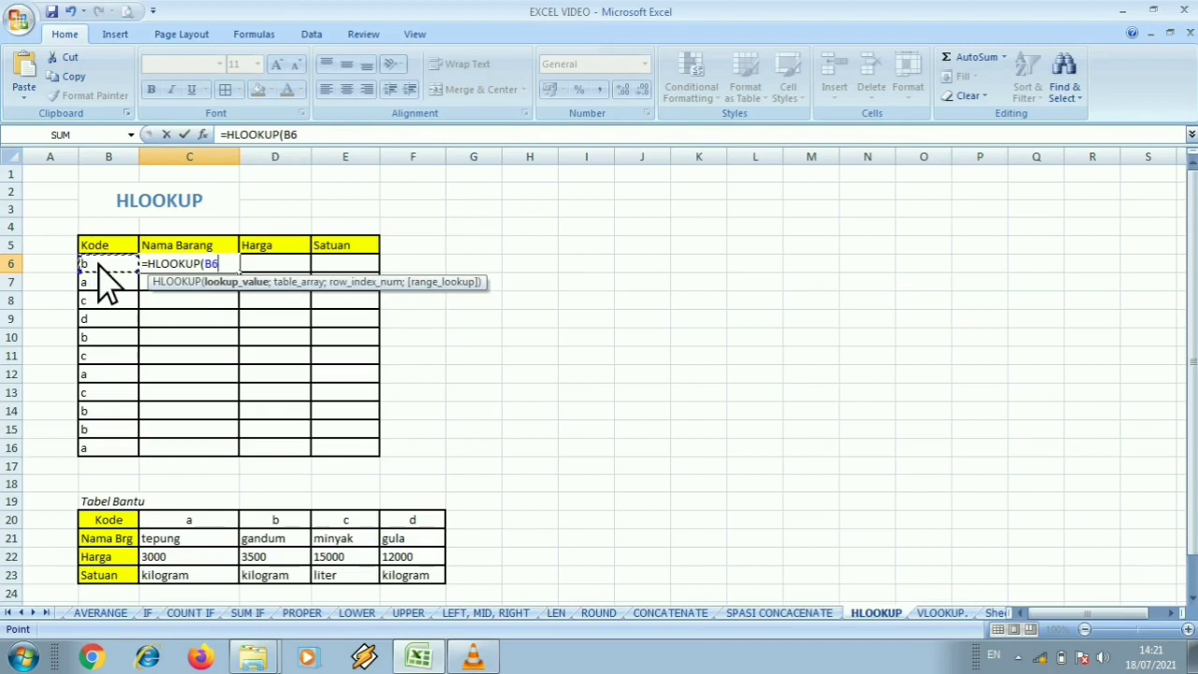
text(;)
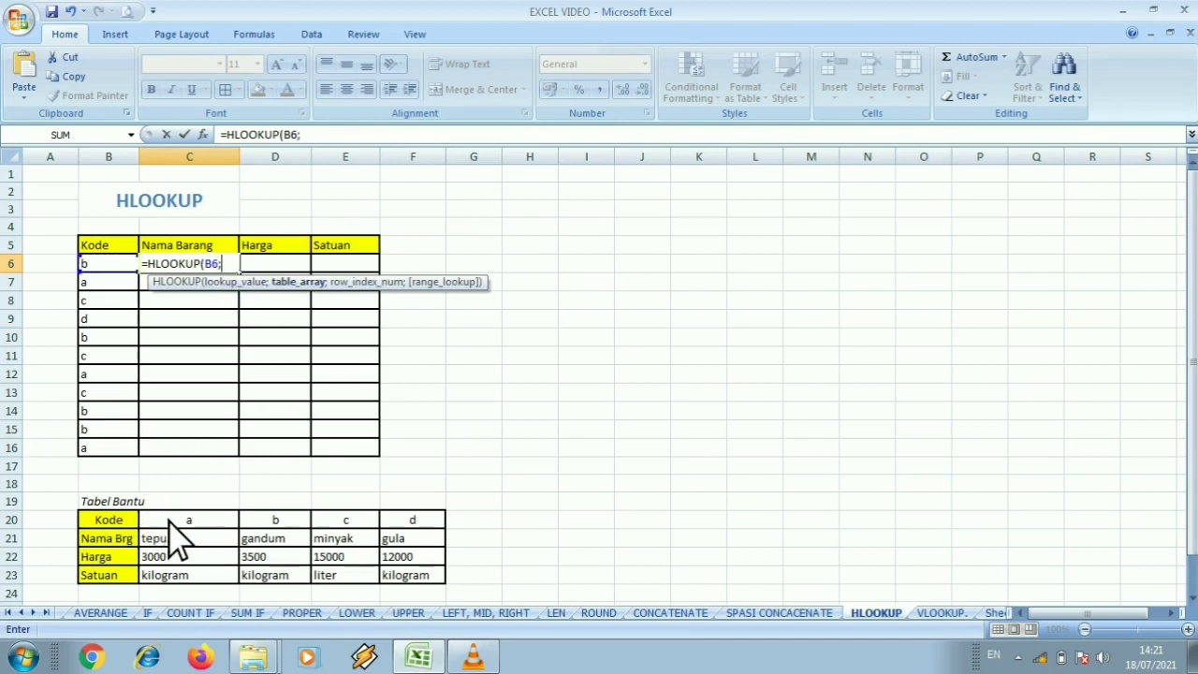
drag(169, 522, 420, 584)
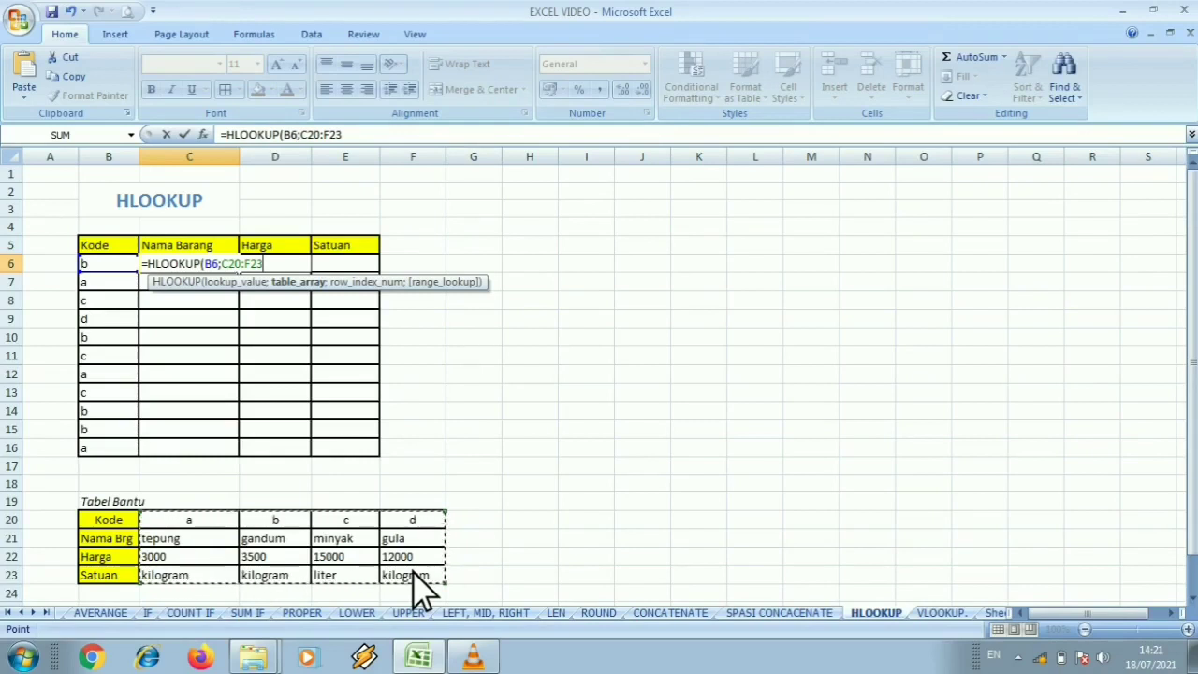
key(F4)
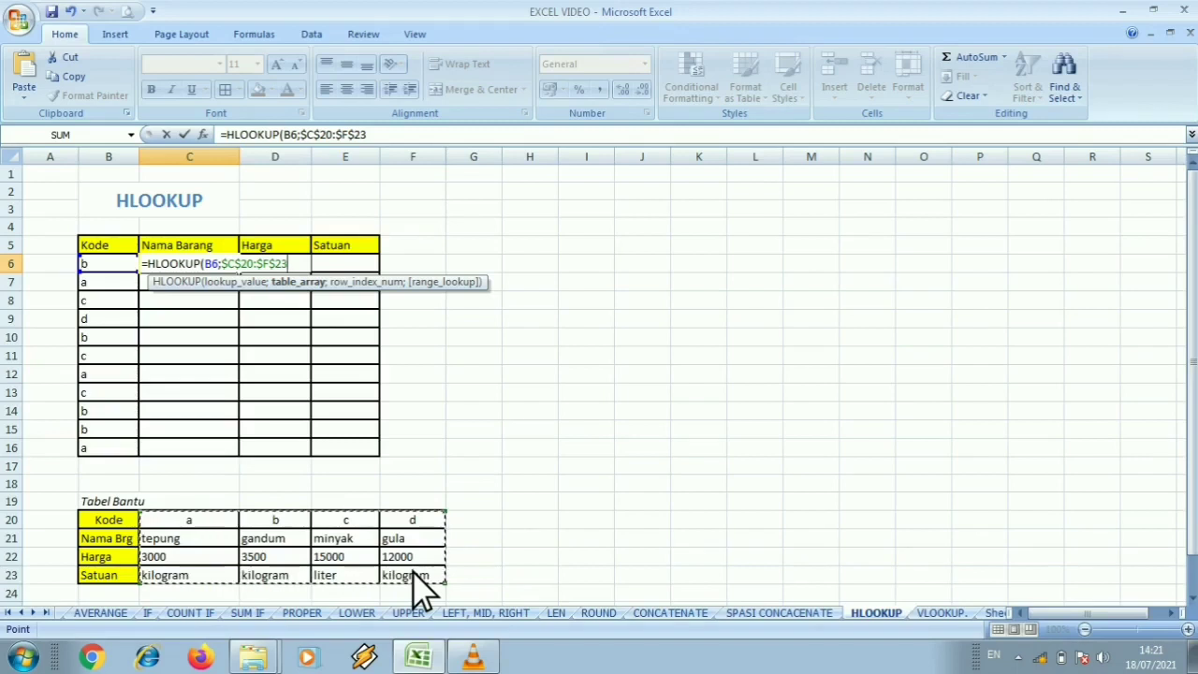
Step: Finish the C6 formula with row index 2 and range lookup 0, and fill it down the Nama Barang column to C16
text(;)
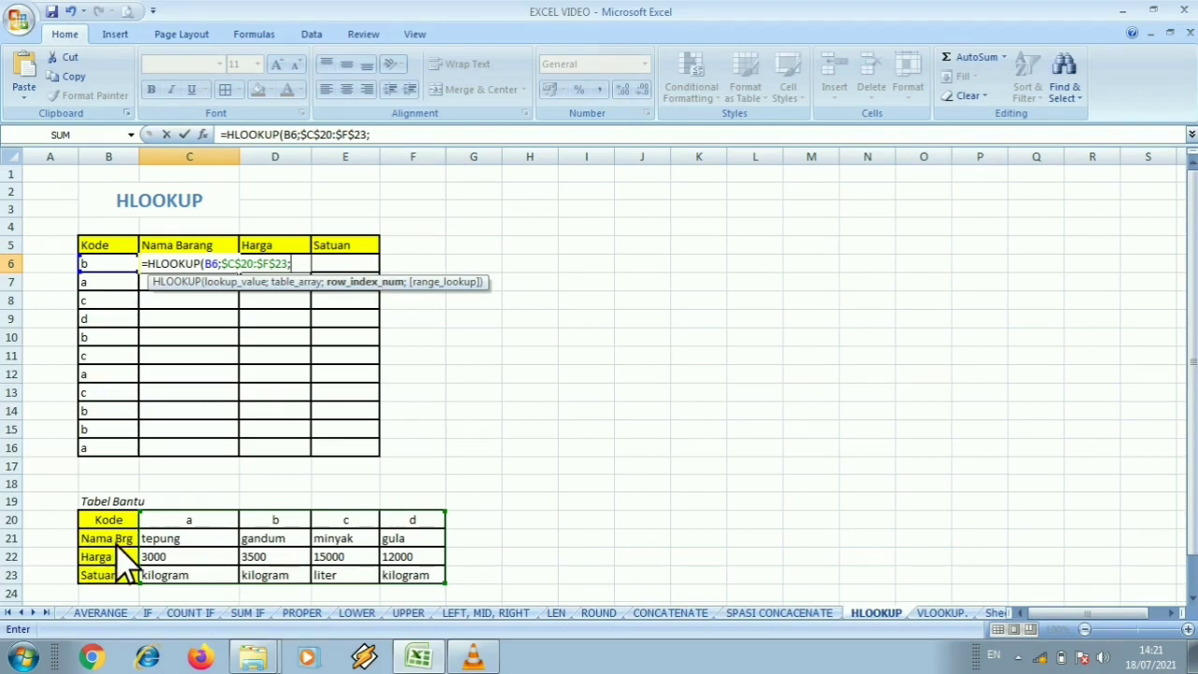
text(2;0)
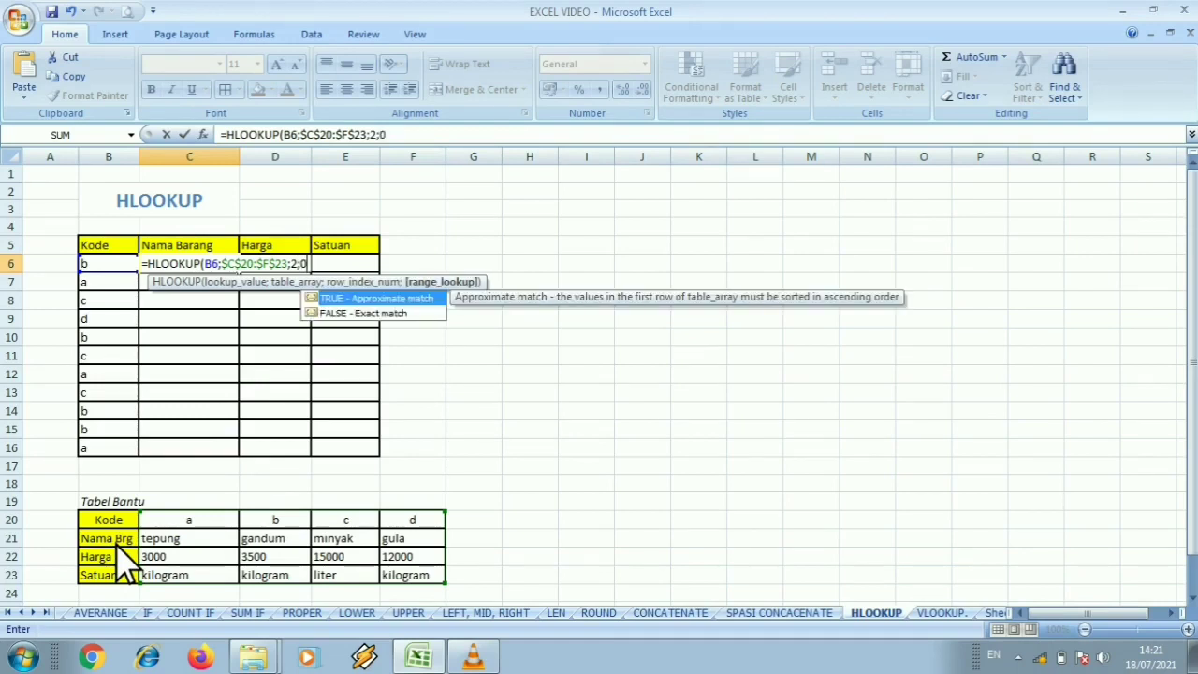
key(Return)
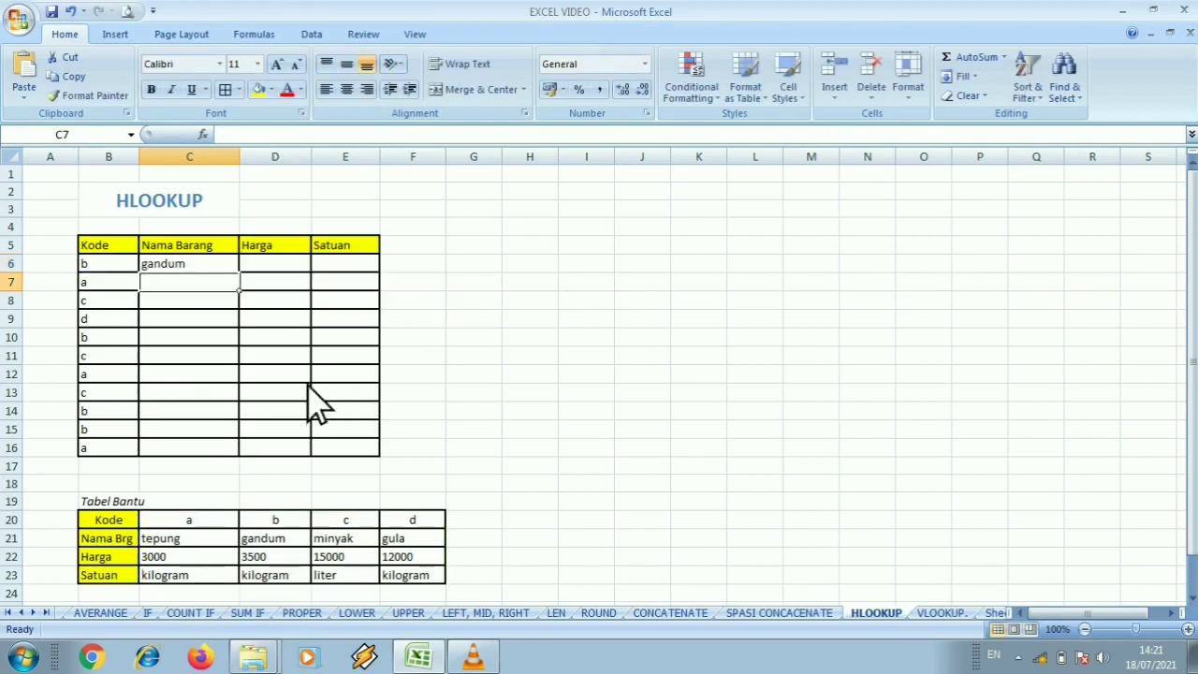
click(187, 266)
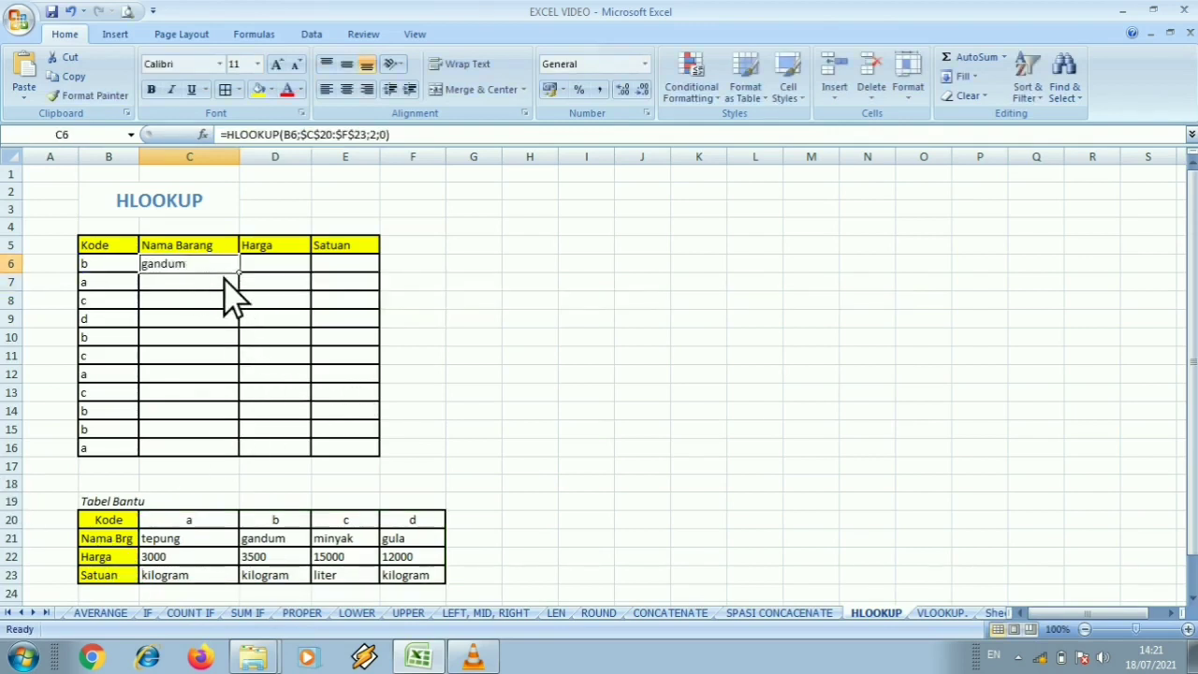
drag(240, 279, 239, 456)
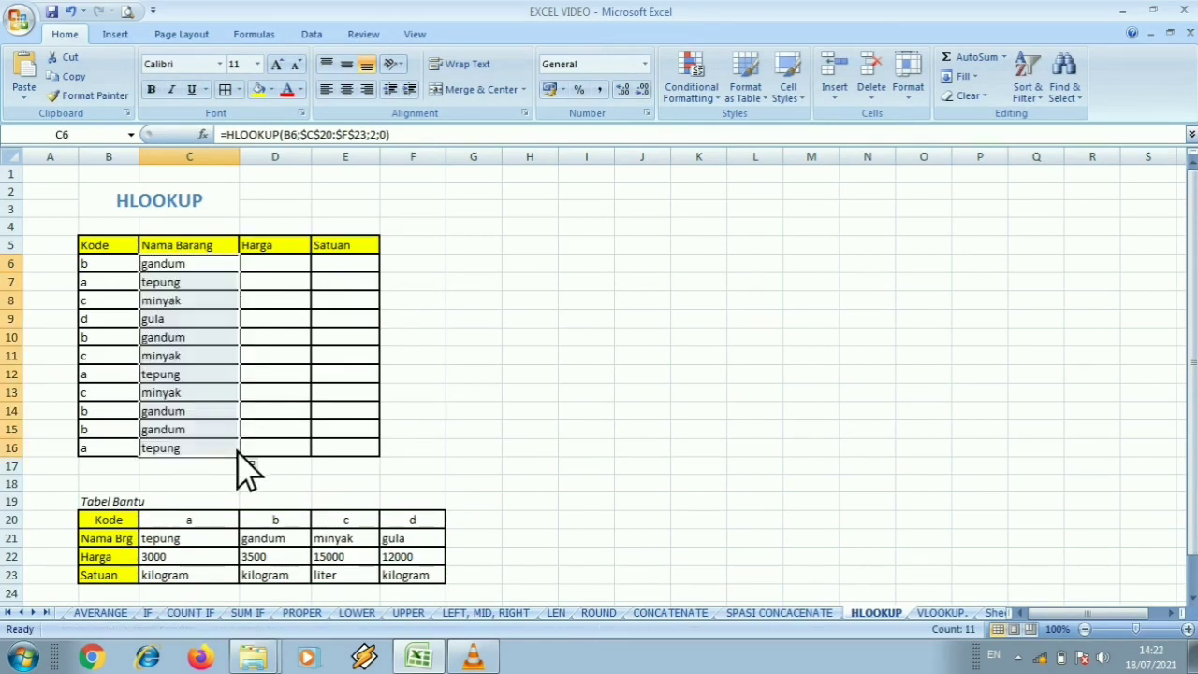
Step: Start an HLOOKUP formula in D6 under Harga with lookup value B6 and the absolute table range $C$20:$F$23
click(296, 264)
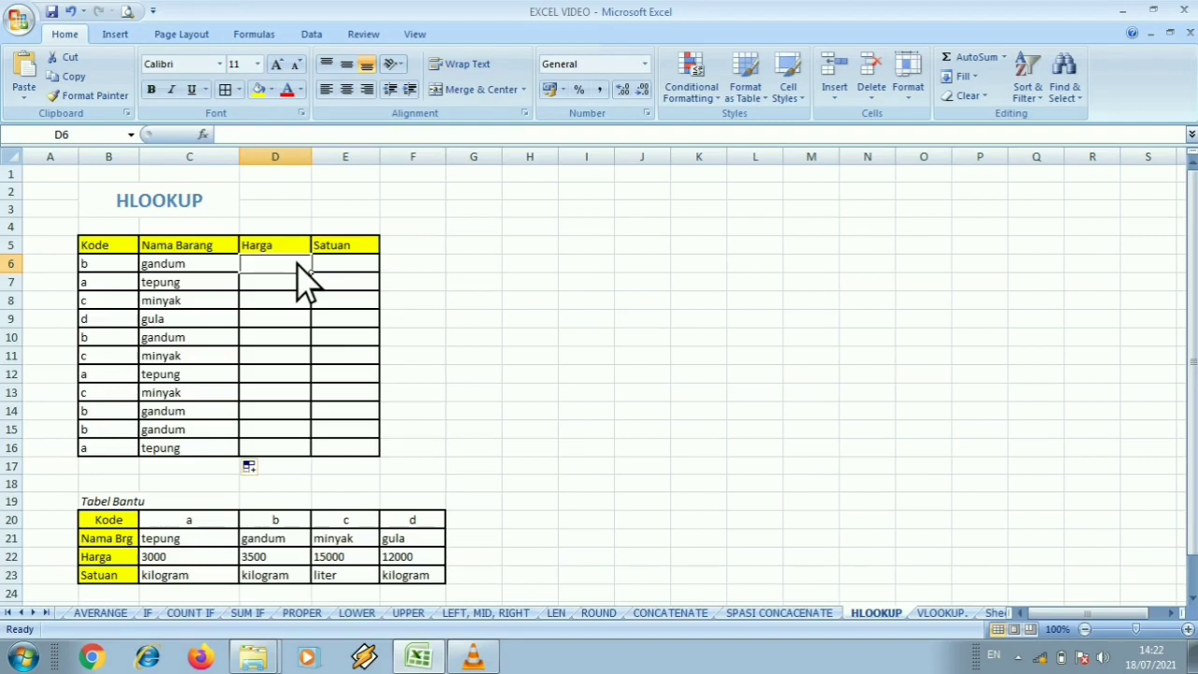
text(=)
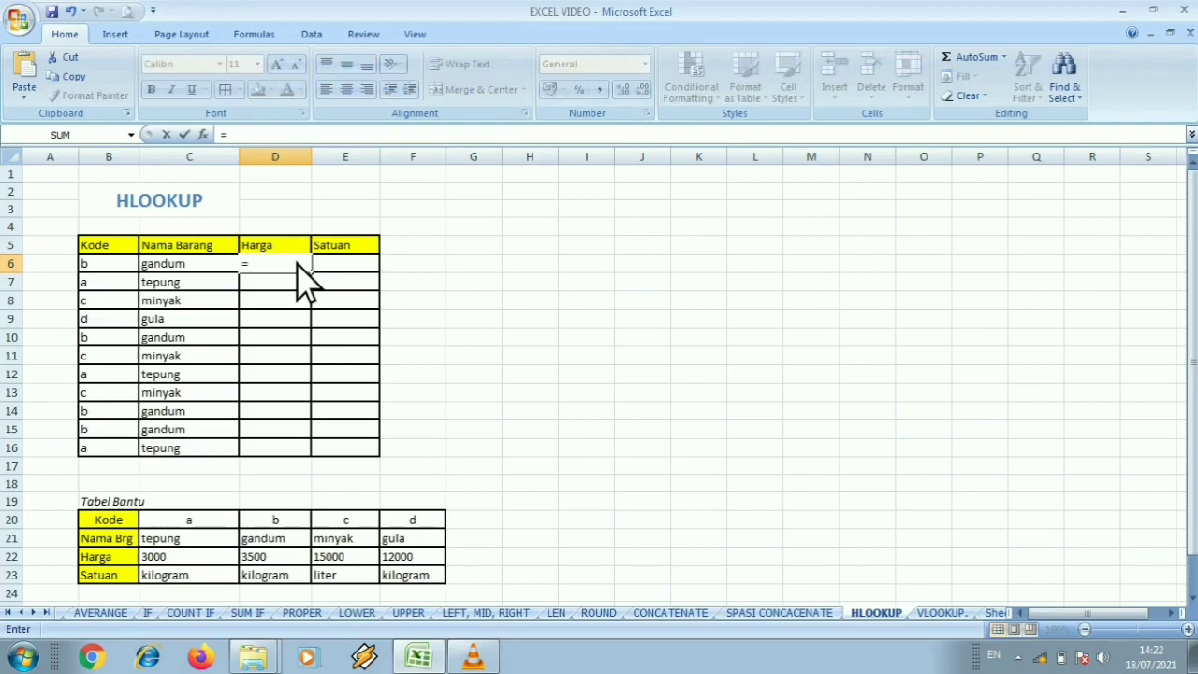
text(HLOOK)
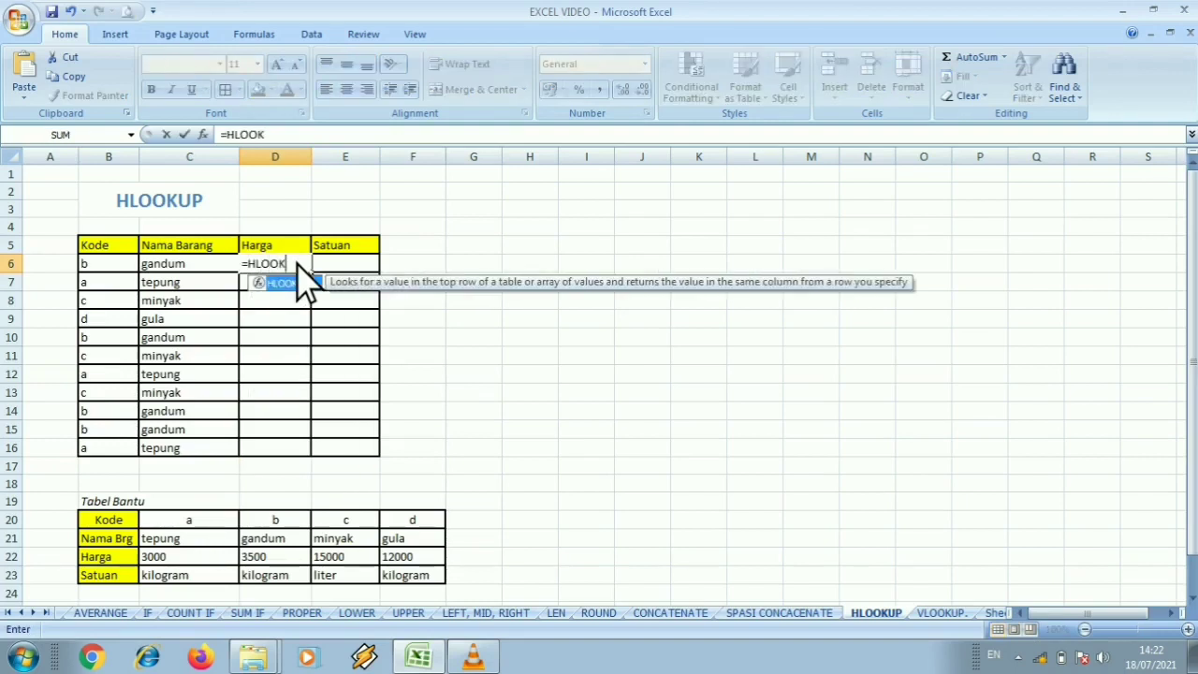
text(UP()
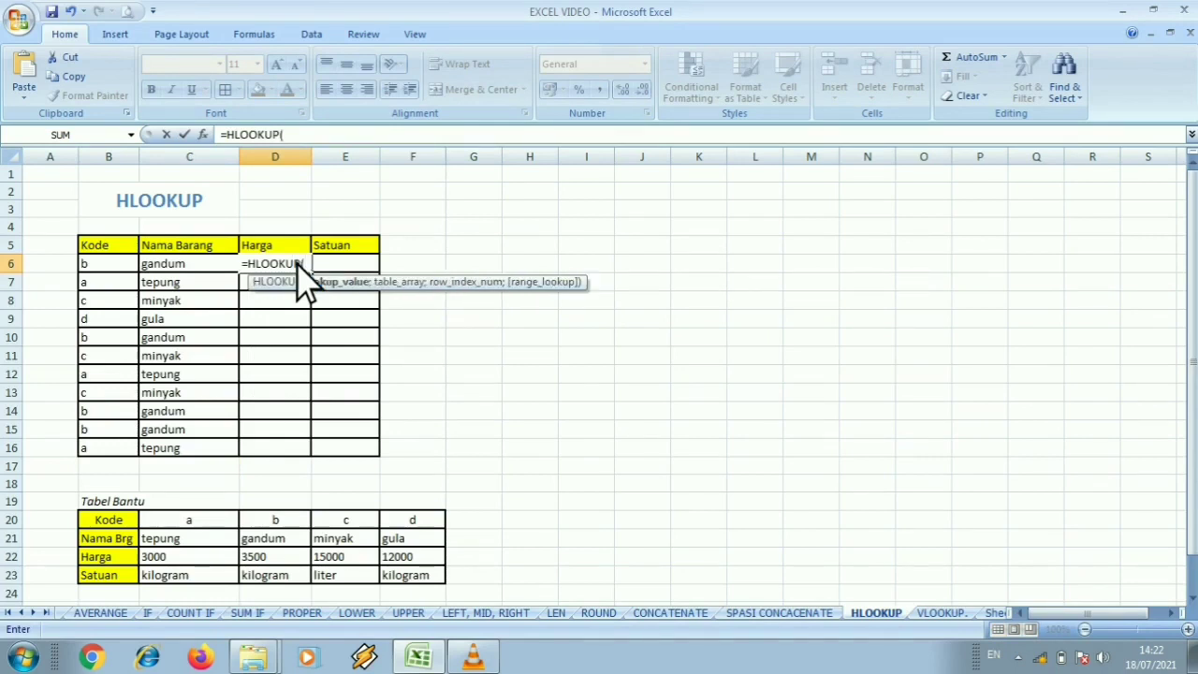
click(113, 265)
text(;)
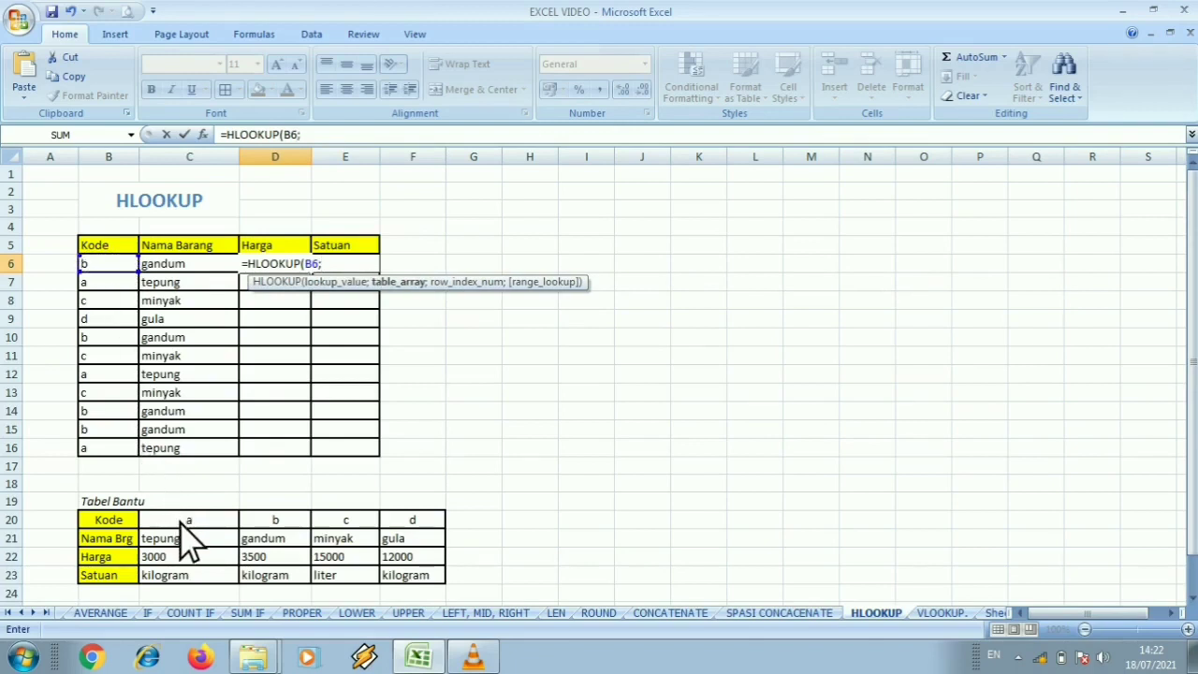
drag(184, 524, 405, 573)
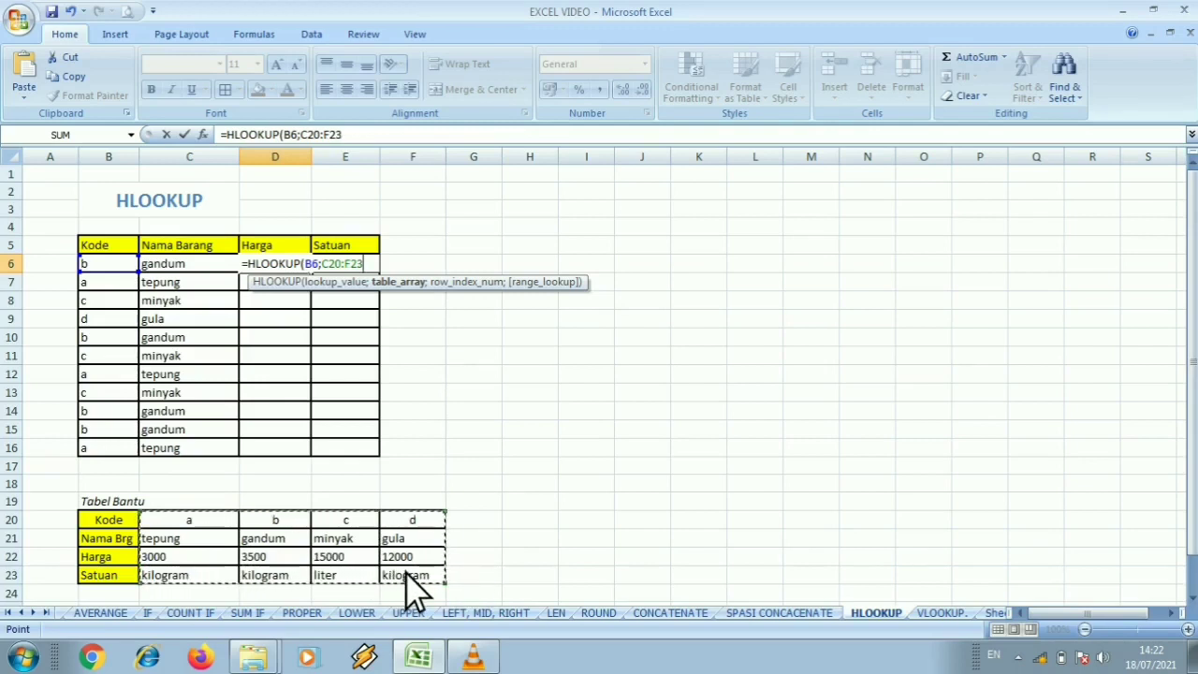
key(F4)
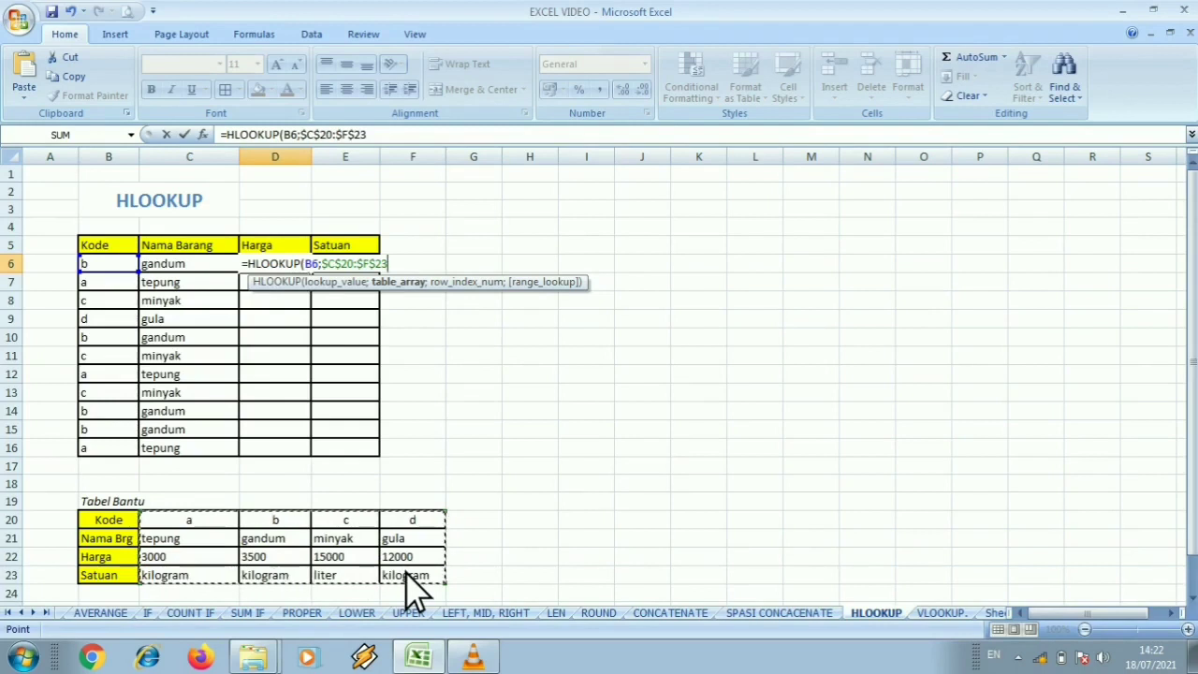
Step: Finish the D6 HLOOKUP formula with row index 3 and range lookup 0
text(;)
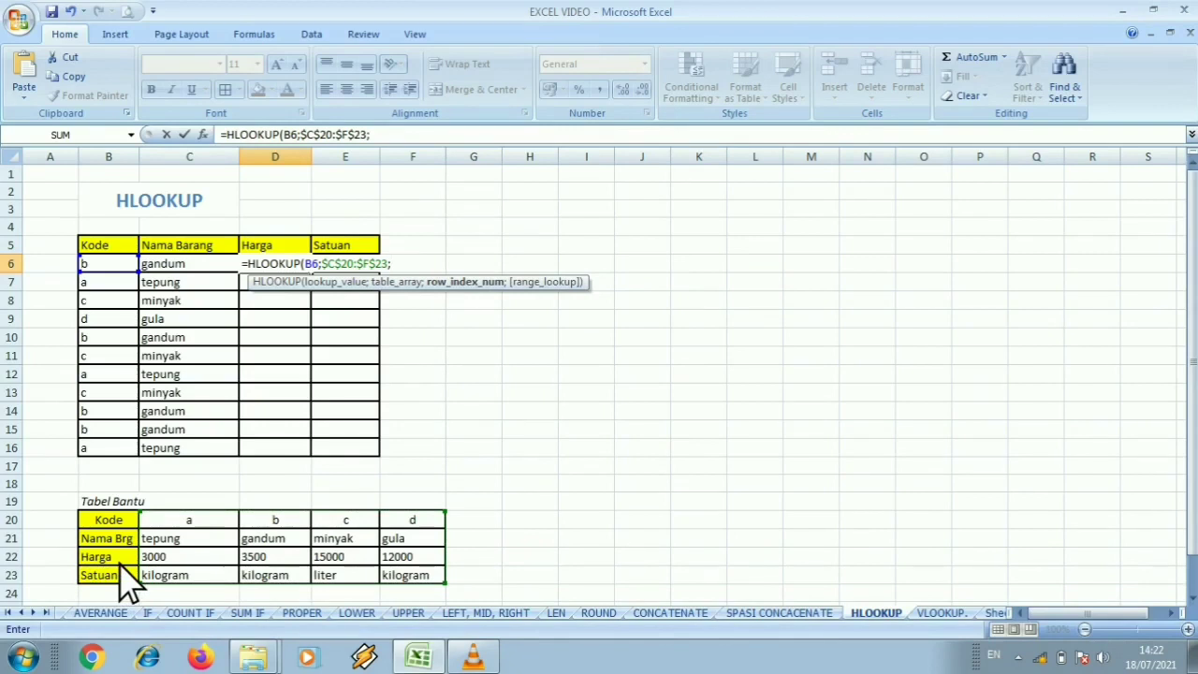
text(3;)
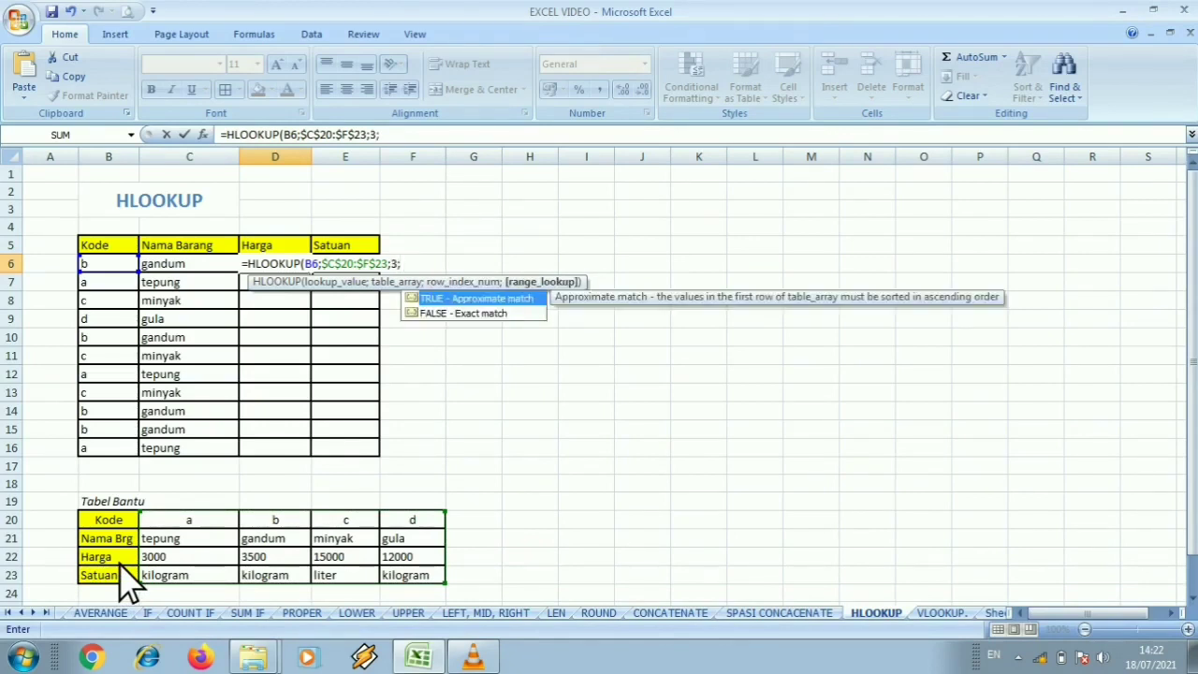
text(0)
key(Return)
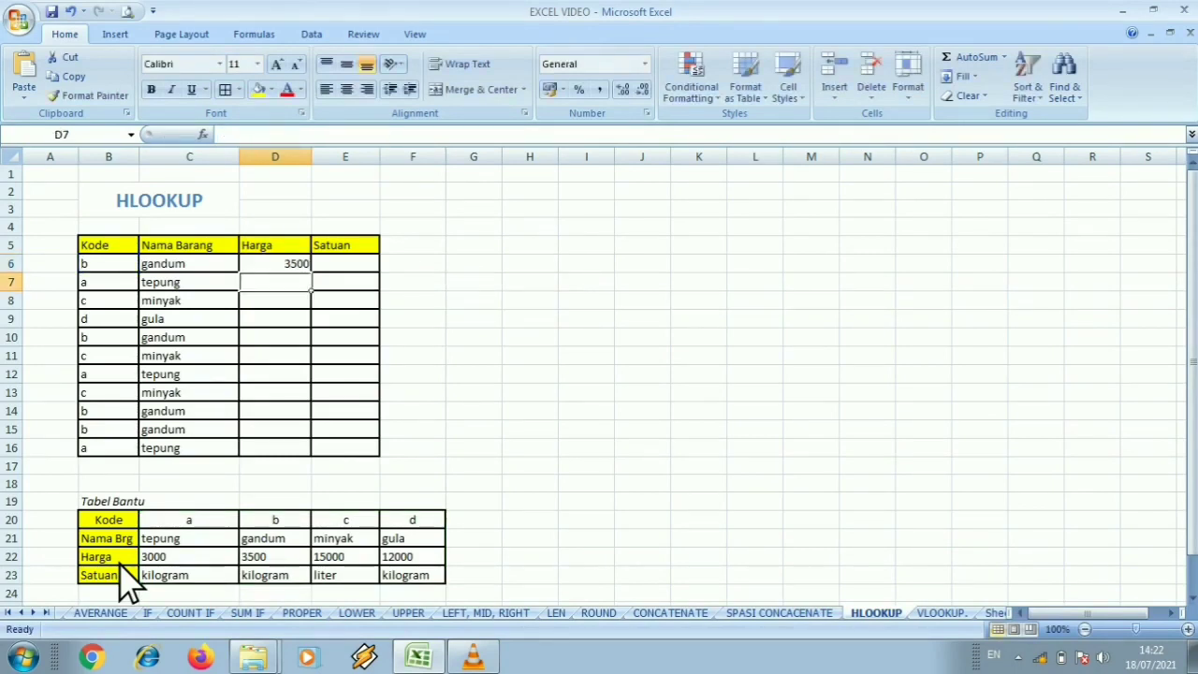
Step: Copy the HLOOKUP formula text from D6 into E6 under Satuan, keeping its references identical
click(302, 265)
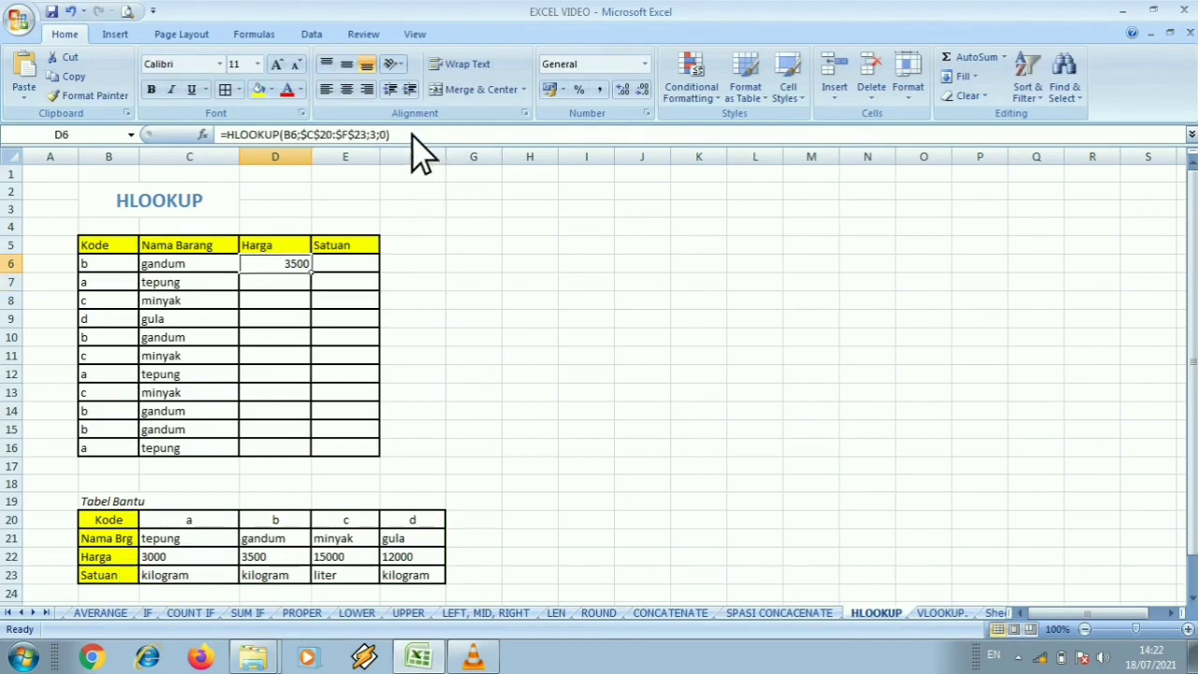
drag(411, 134, 221, 140)
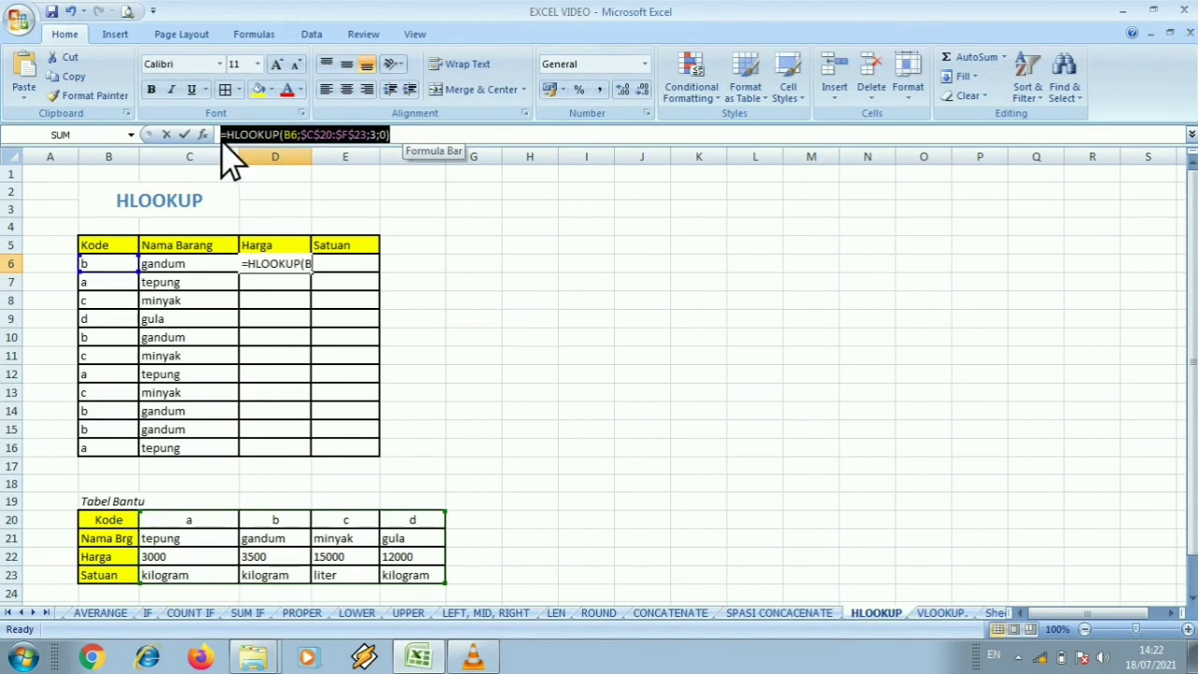
key(ctrl+c)
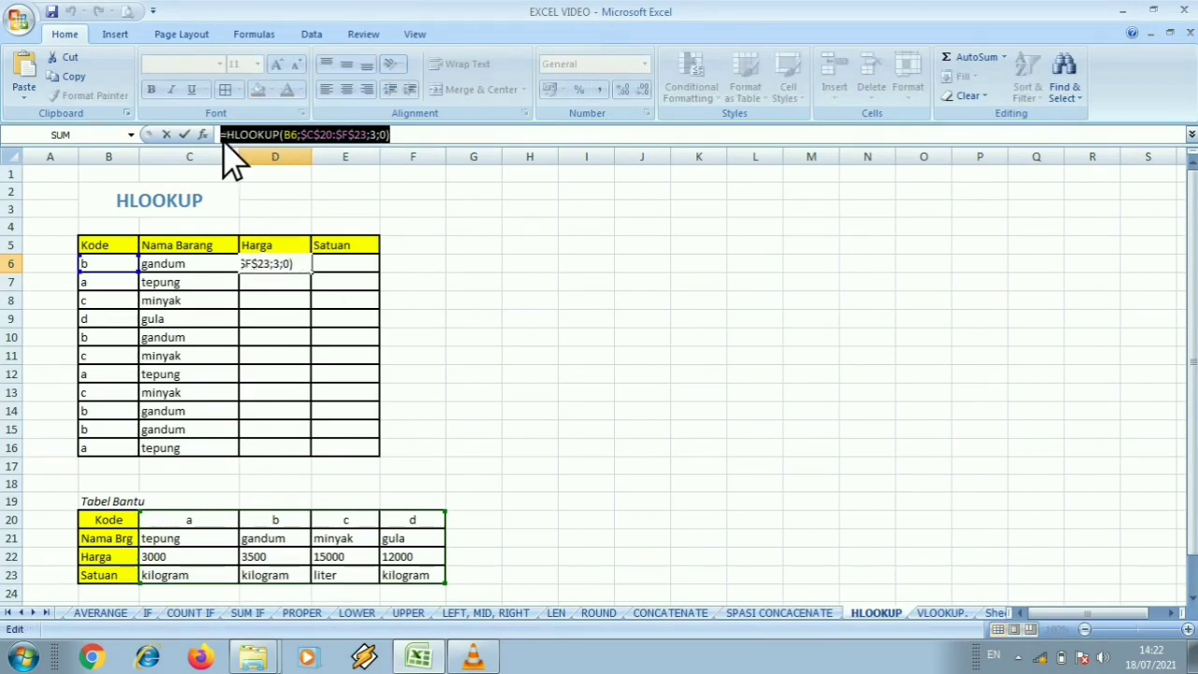
key(Return)
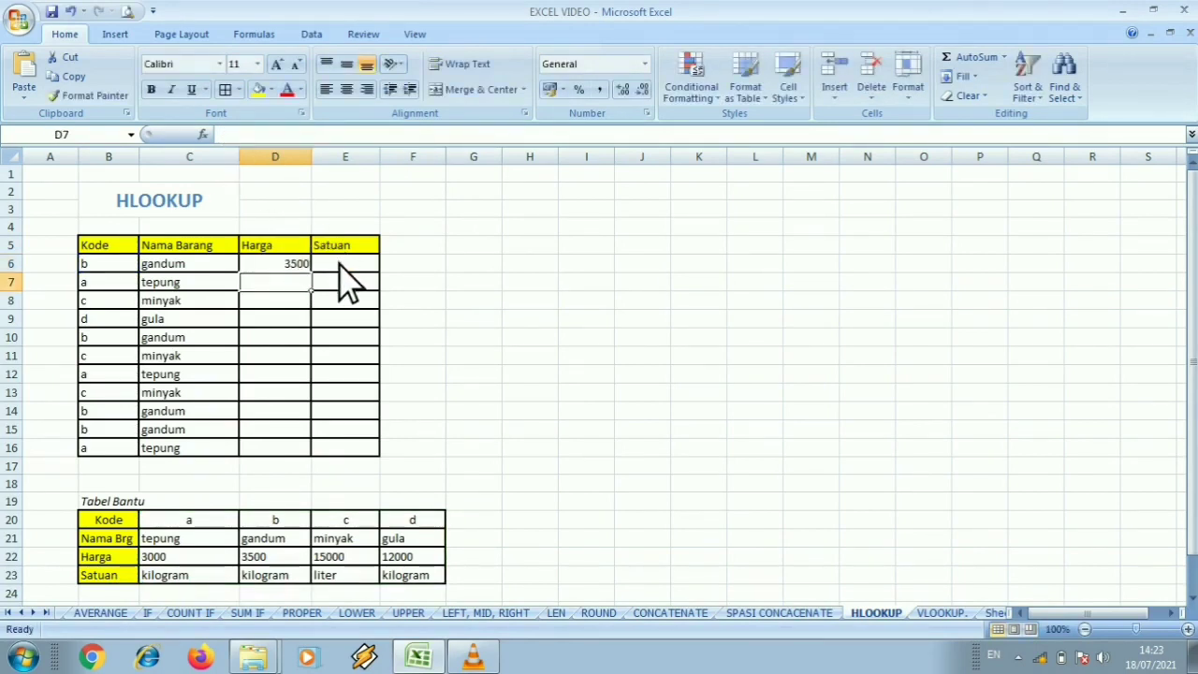
click(341, 265)
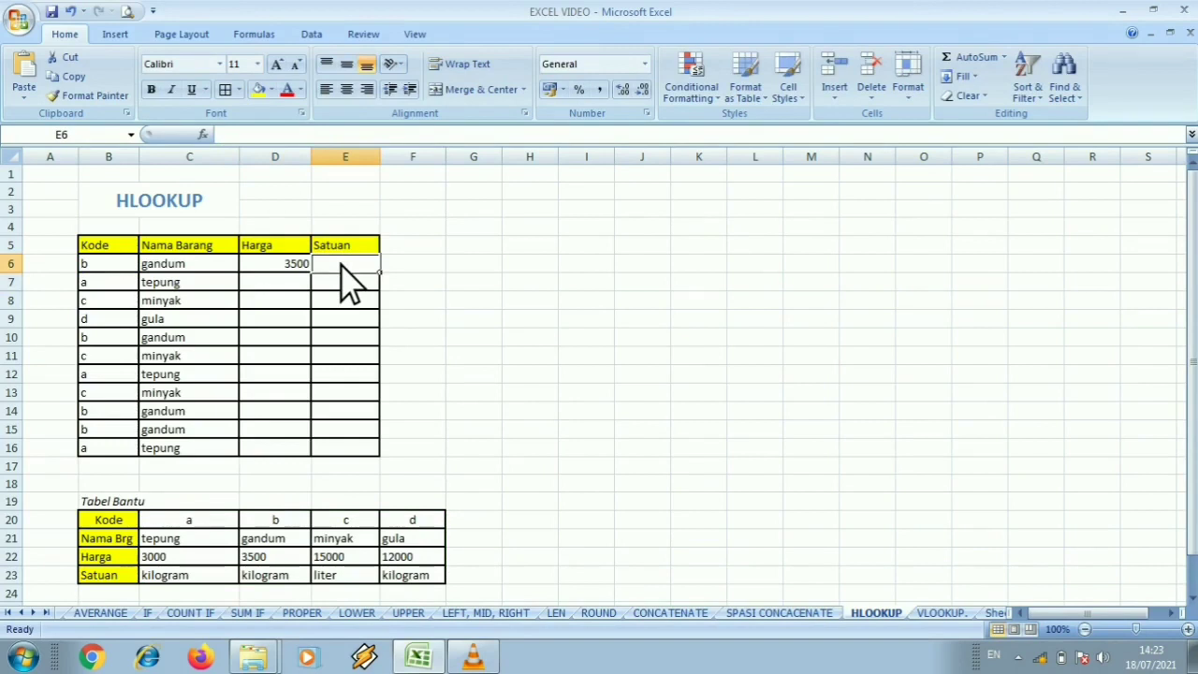
key(ctrl+v)
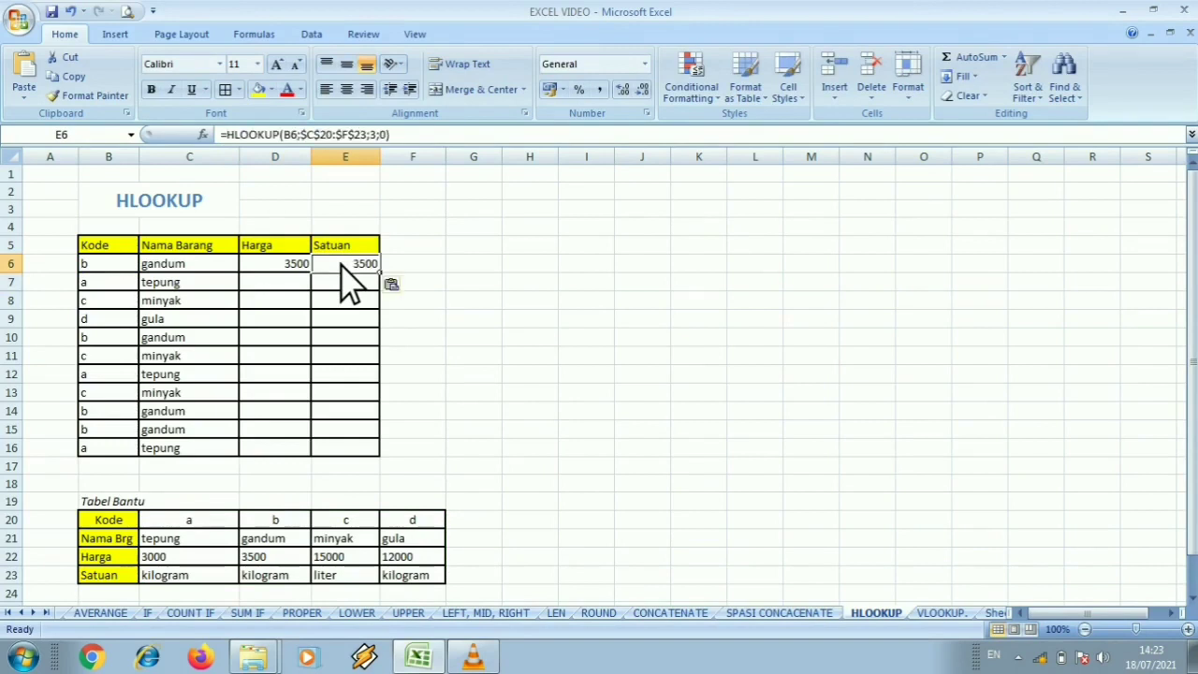
Step: Change the row index of the HLOOKUP formula in E6 to 4
click(373, 135)
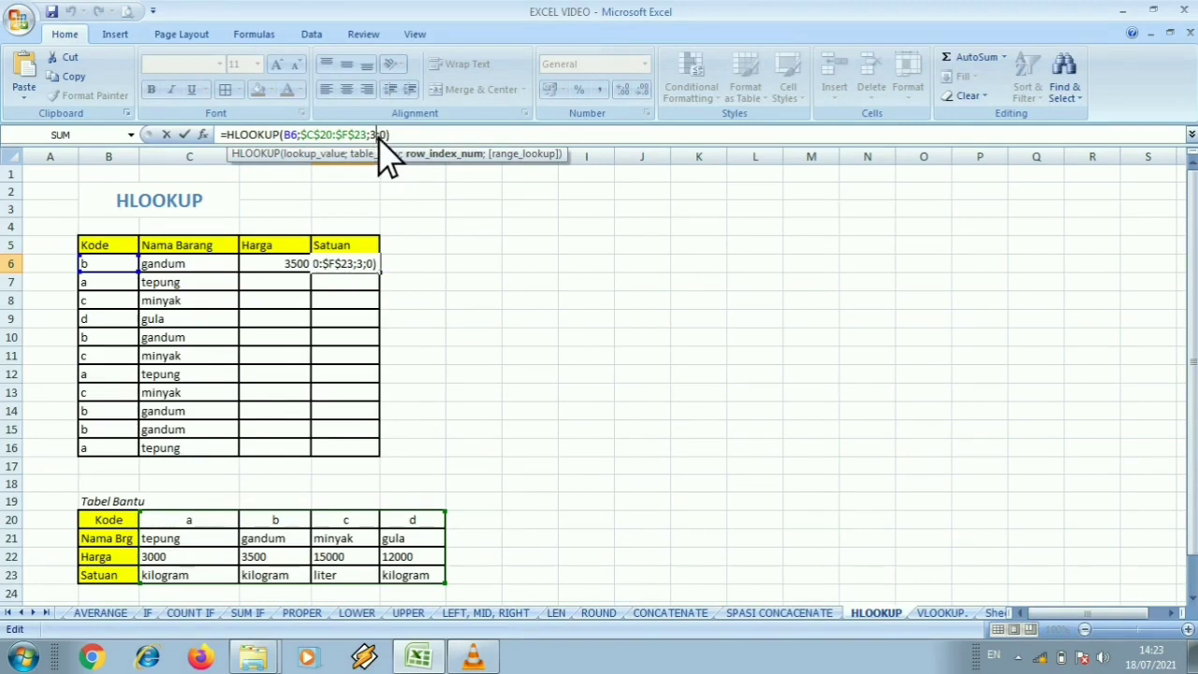
key(BackSpace)
text(4)
key(Return)
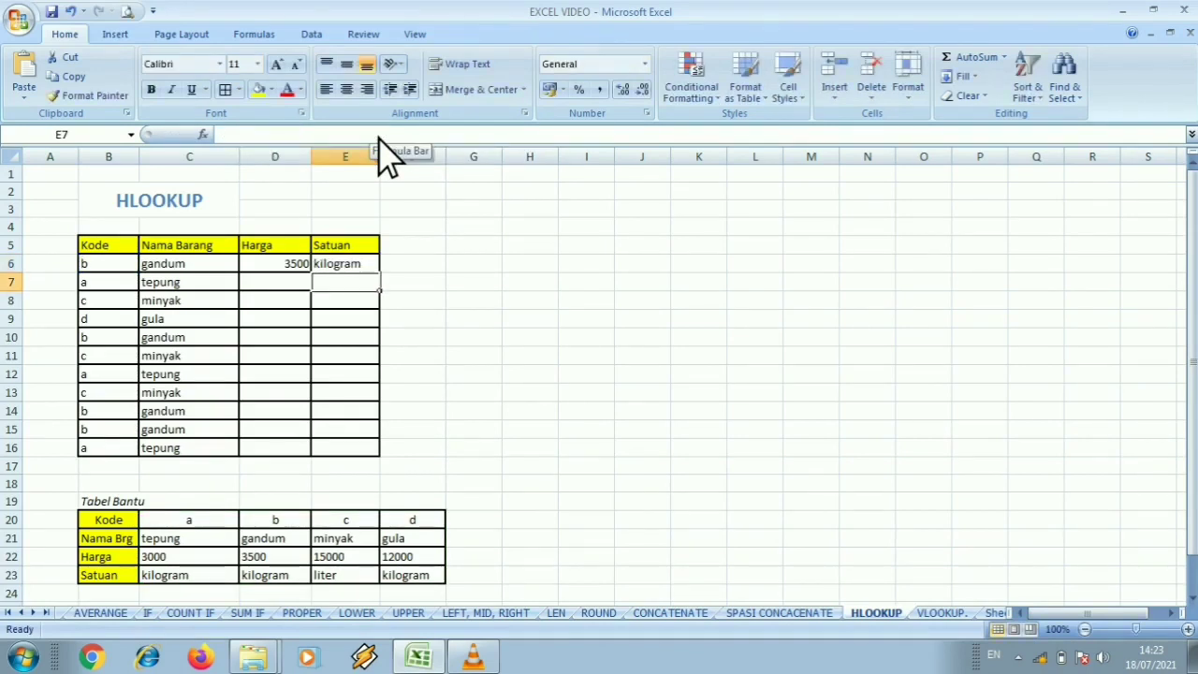
Step: Fill the Harga and Satuan formulas in D6:E6 down together to row 16
click(265, 266)
drag(263, 267, 380, 458)
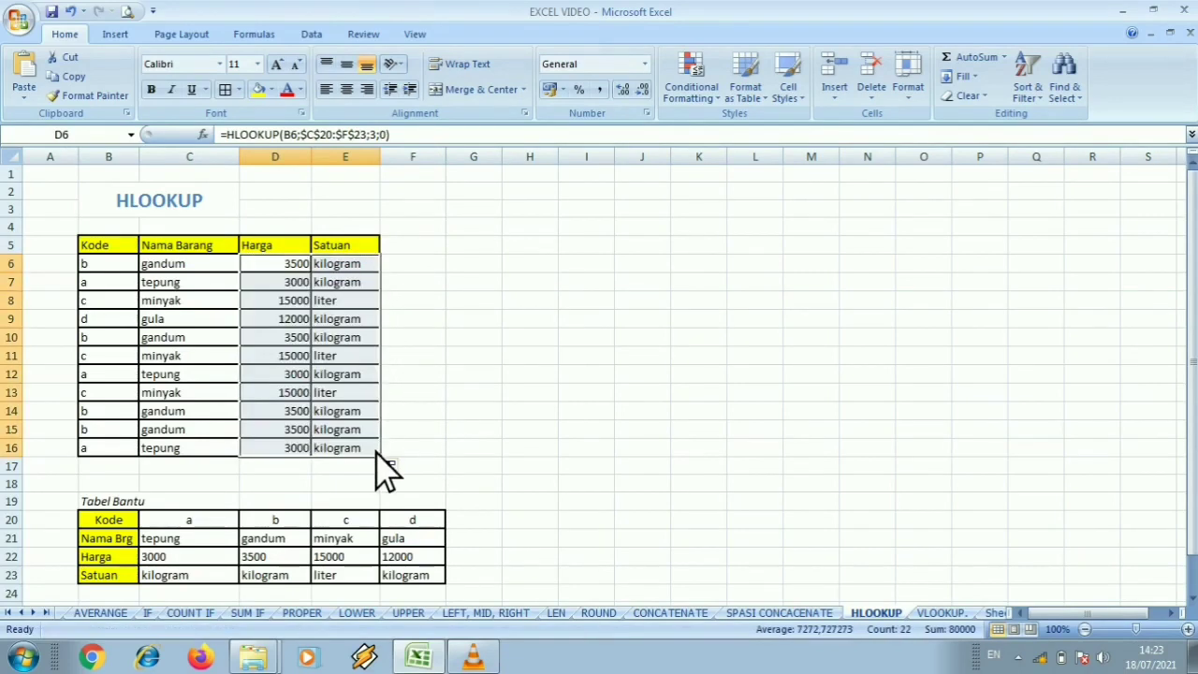
click(445, 412)
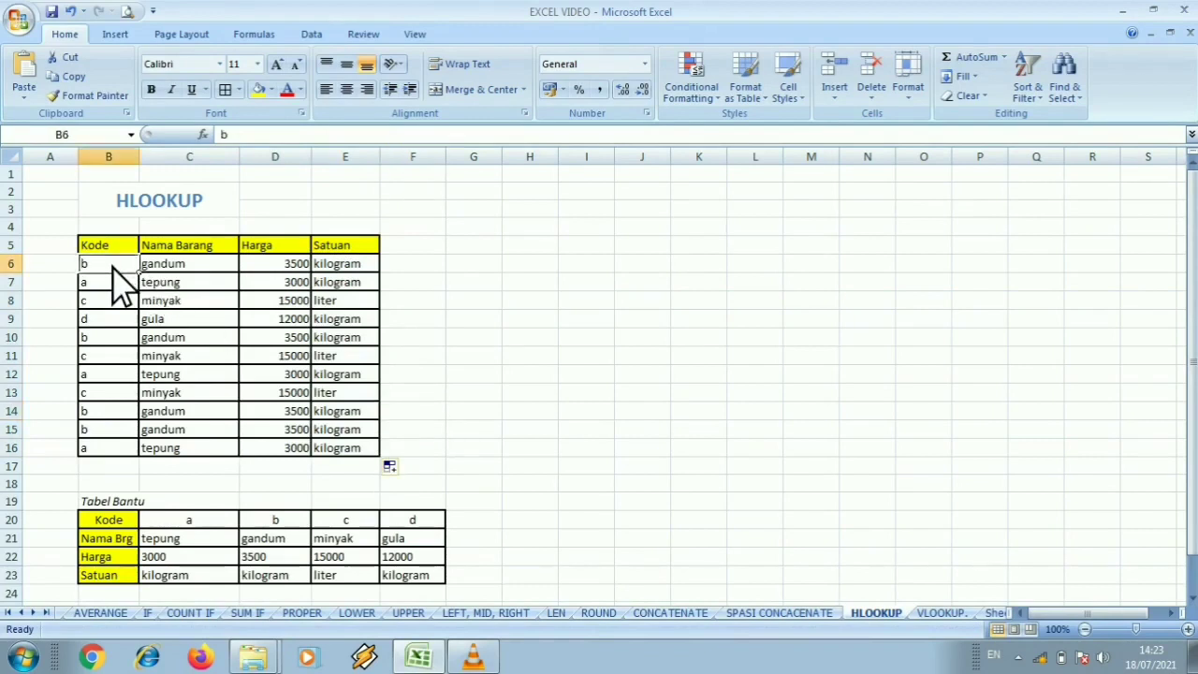
Step: Replace the Kode value in B6 with A to test the HLOOKUP formulas
text(A)
key(Return)
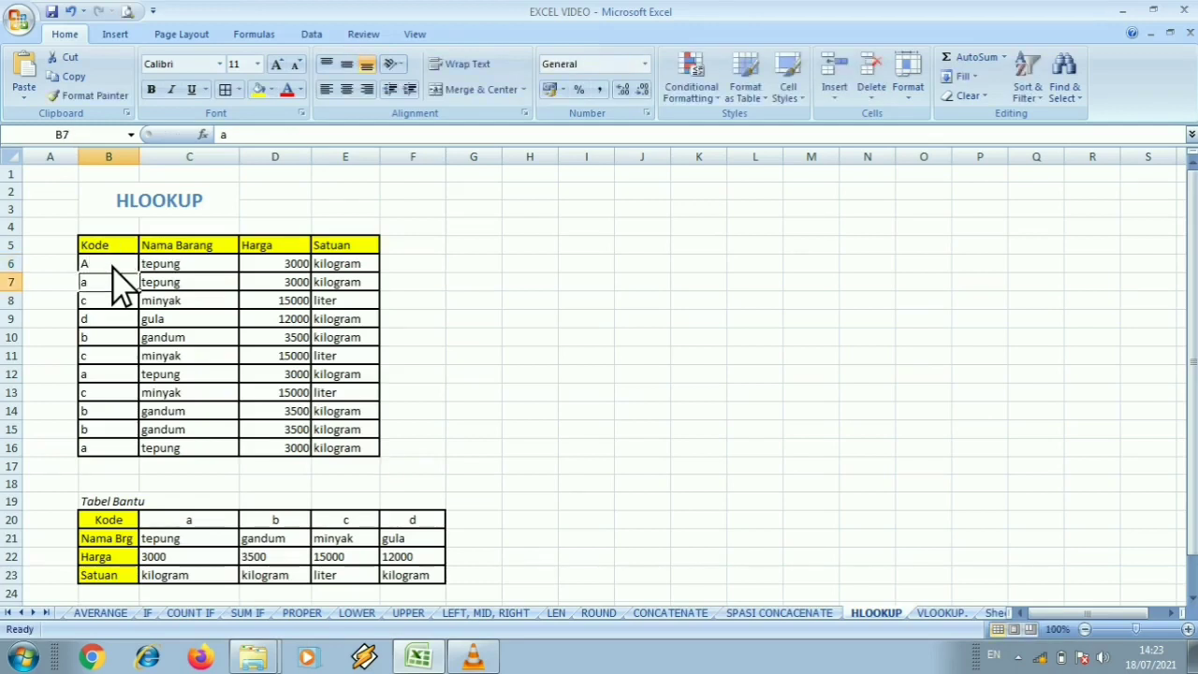